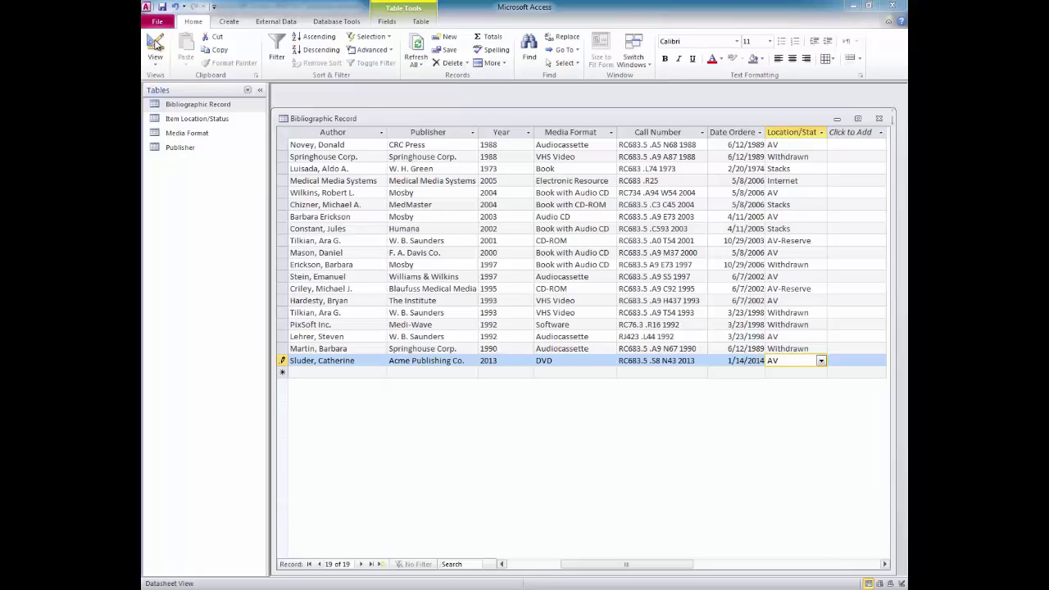
Look over the Bibliographic Record table's design and its datasheet records, ending in Design view
{"action": "left_click", "coordinate": [156, 45]}
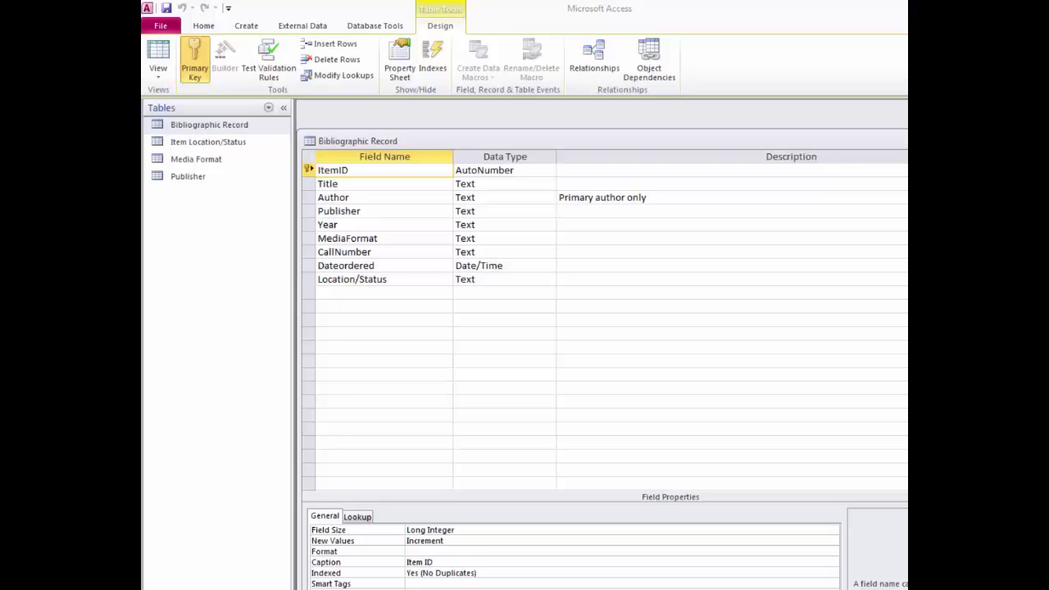
{"action": "left_click", "coordinate": [158, 53]}
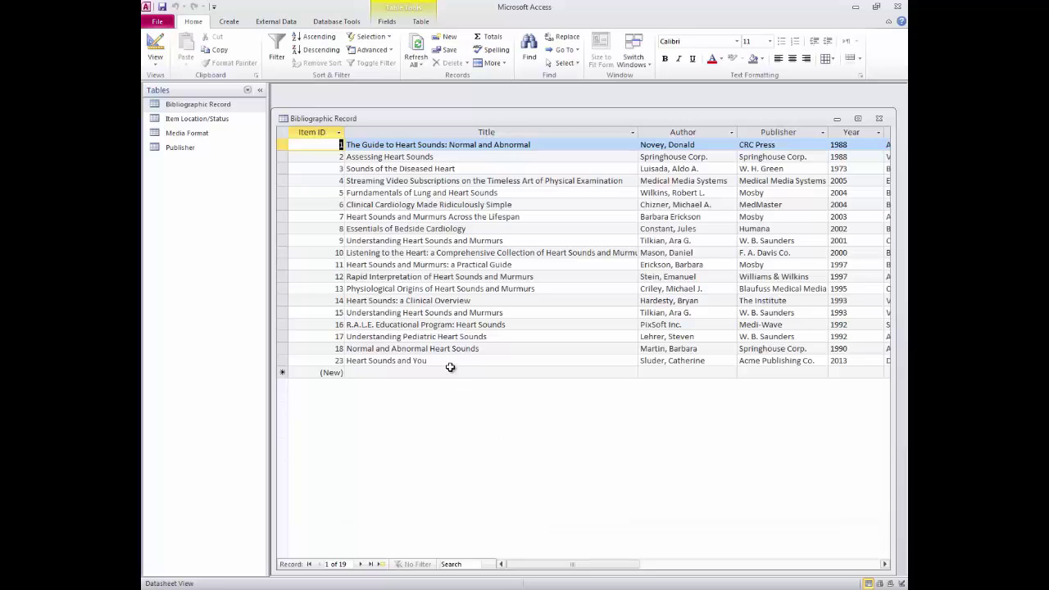
{"action": "left_click", "coordinate": [154, 45]}
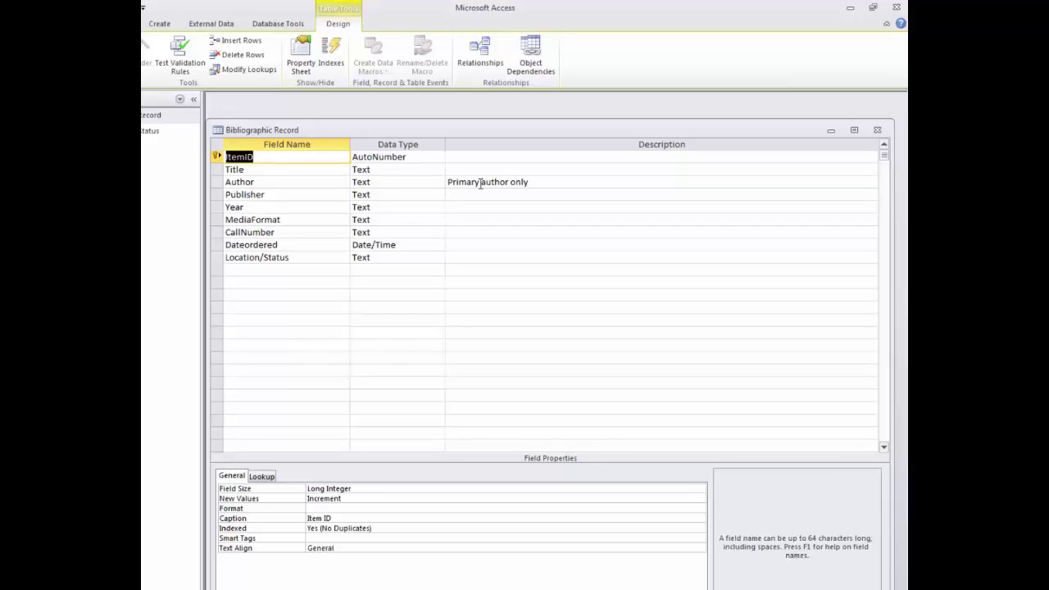
Examine the date and time format options available for the Dateordered field, keeping Short Date
{"action": "left_click", "coordinate": [407, 245]}
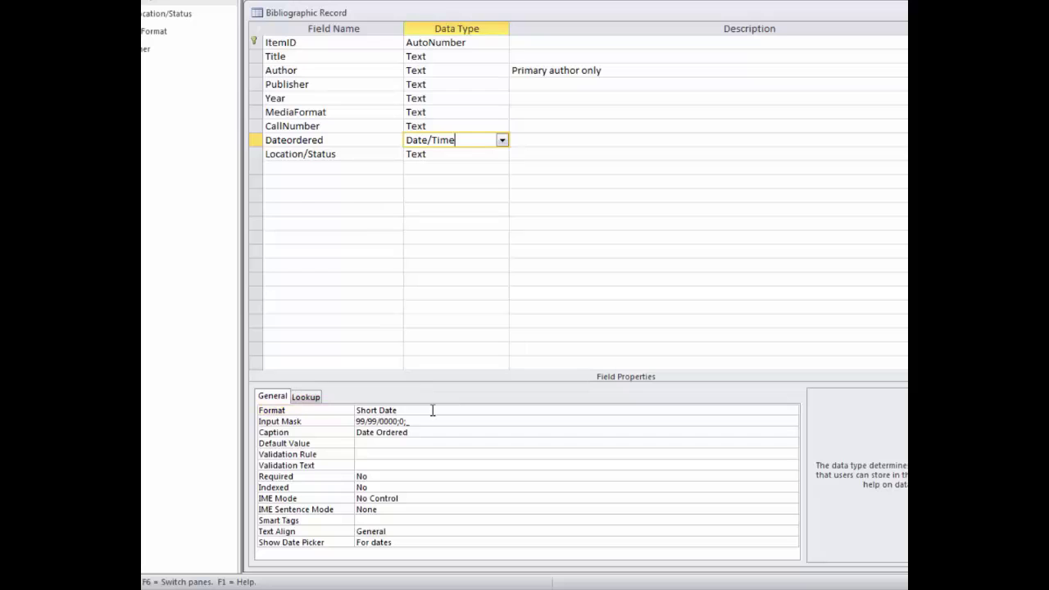
{"action": "left_click", "coordinate": [432, 410]}
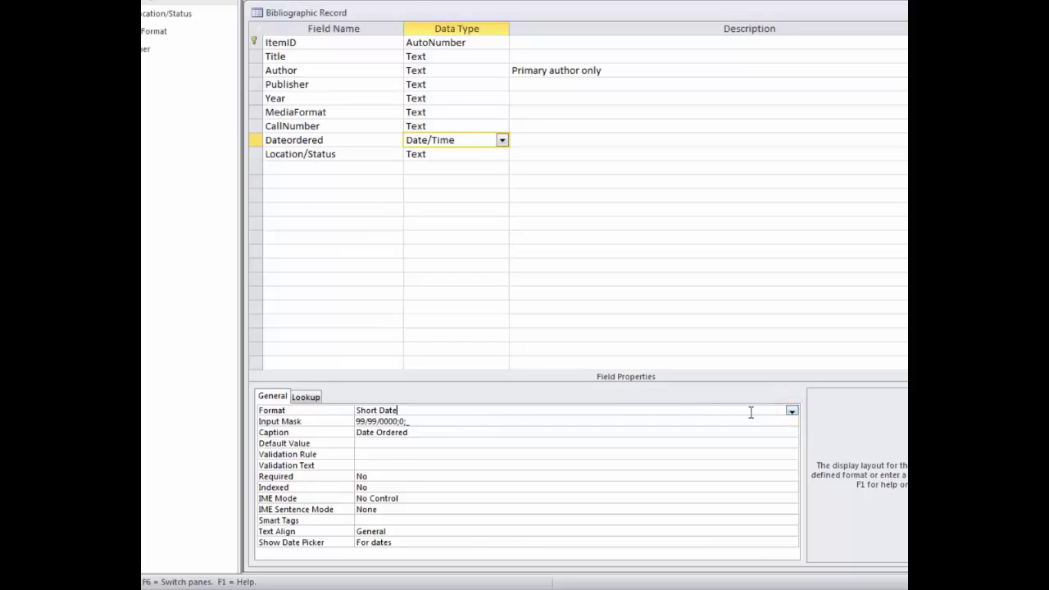
{"action": "left_click", "coordinate": [791, 411]}
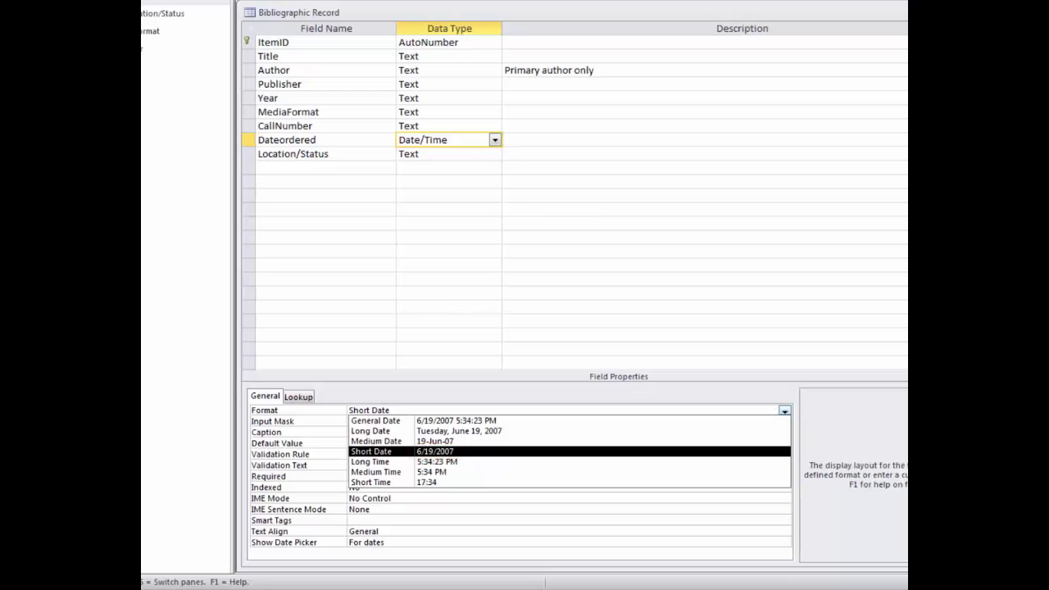
{"action": "left_click", "coordinate": [784, 410]}
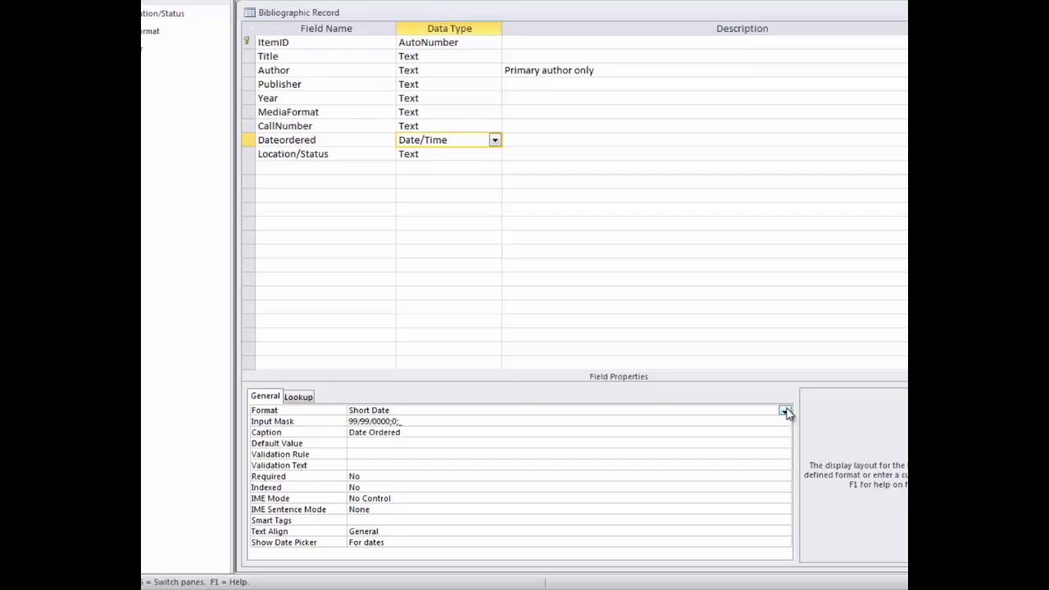
Save the table and run the Input Mask Wizard for Dateordered with the Short Date mask 99/99/0000 and underscore placeholder
{"action": "left_click", "coordinate": [539, 421]}
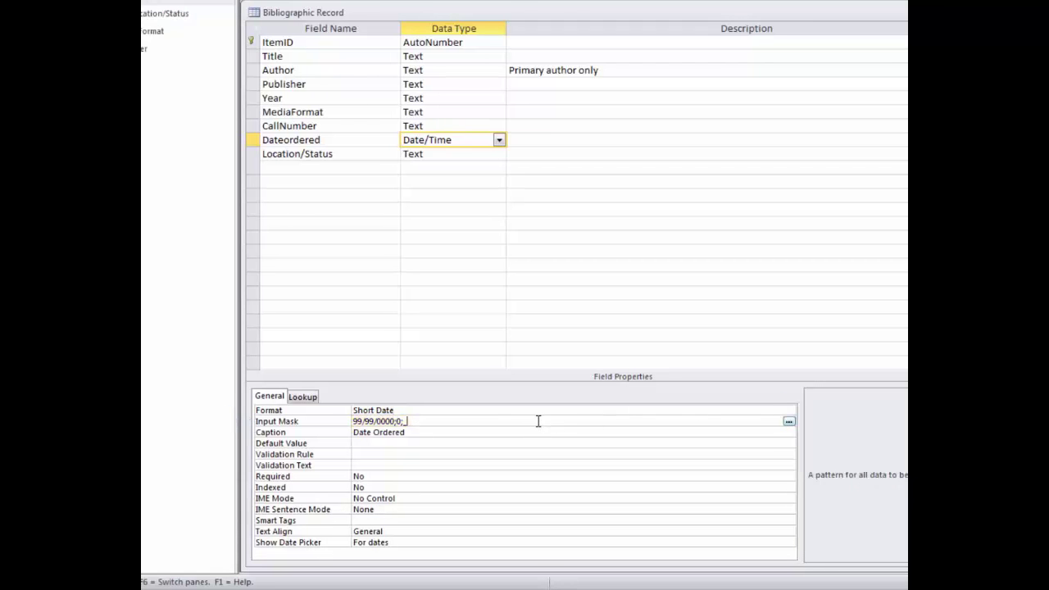
{"action": "left_click", "coordinate": [789, 421]}
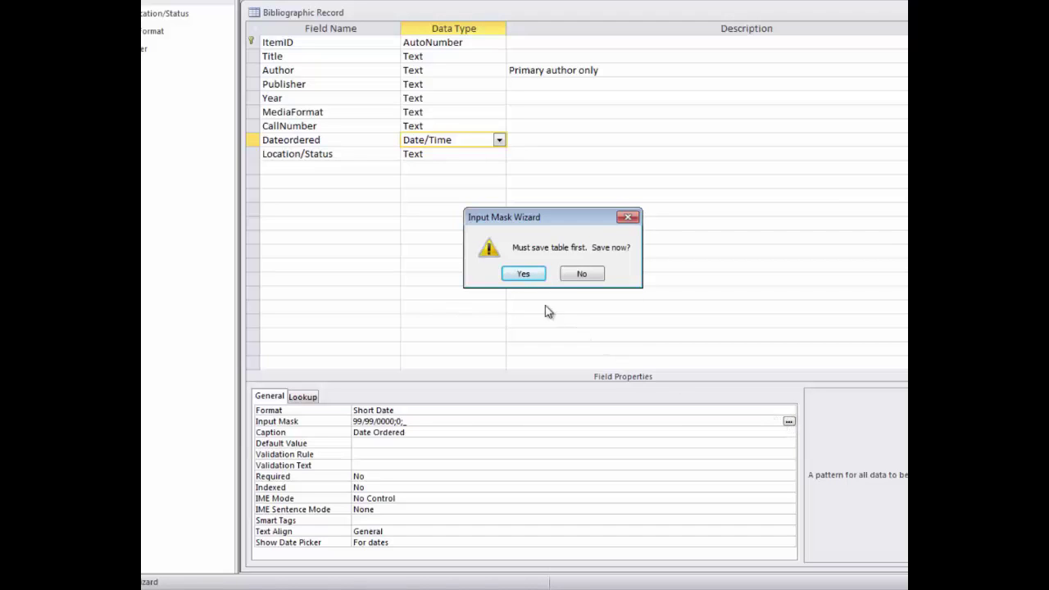
{"action": "left_click", "coordinate": [524, 274]}
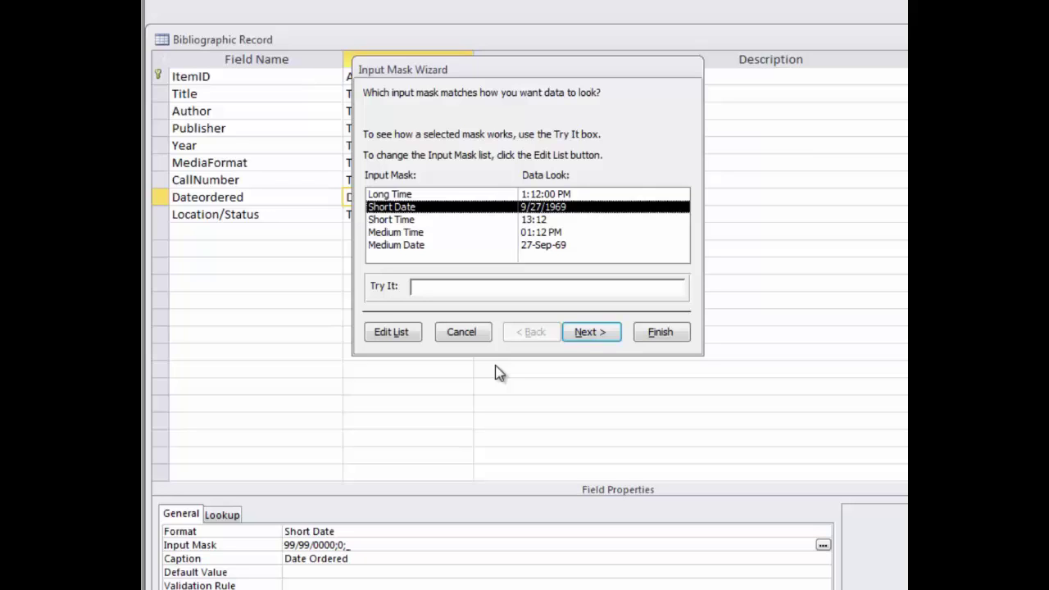
{"action": "left_click", "coordinate": [602, 333]}
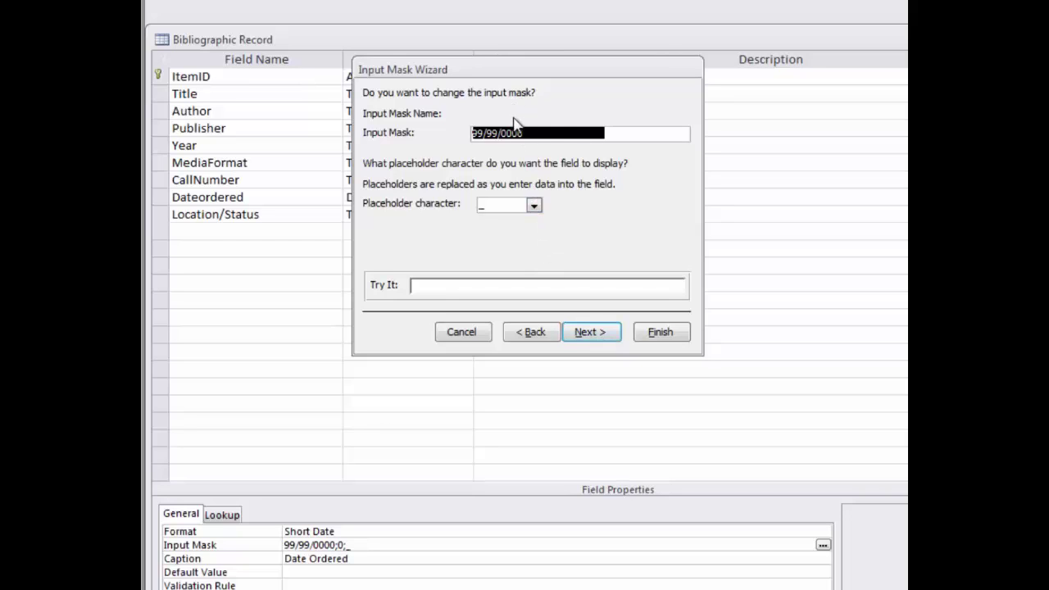
{"action": "left_click", "coordinate": [587, 334]}
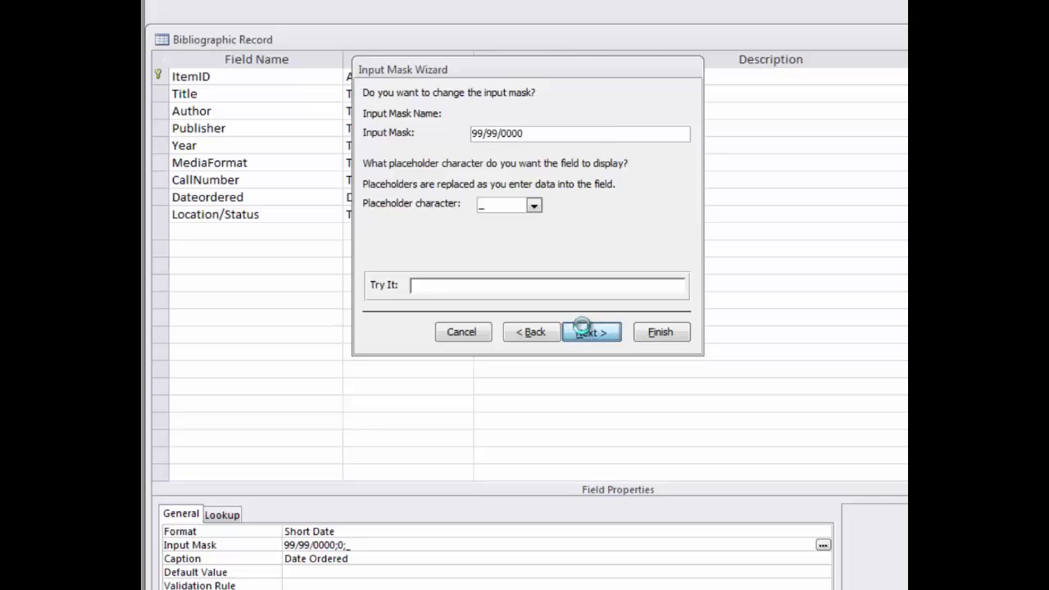
{"action": "left_click", "coordinate": [660, 333]}
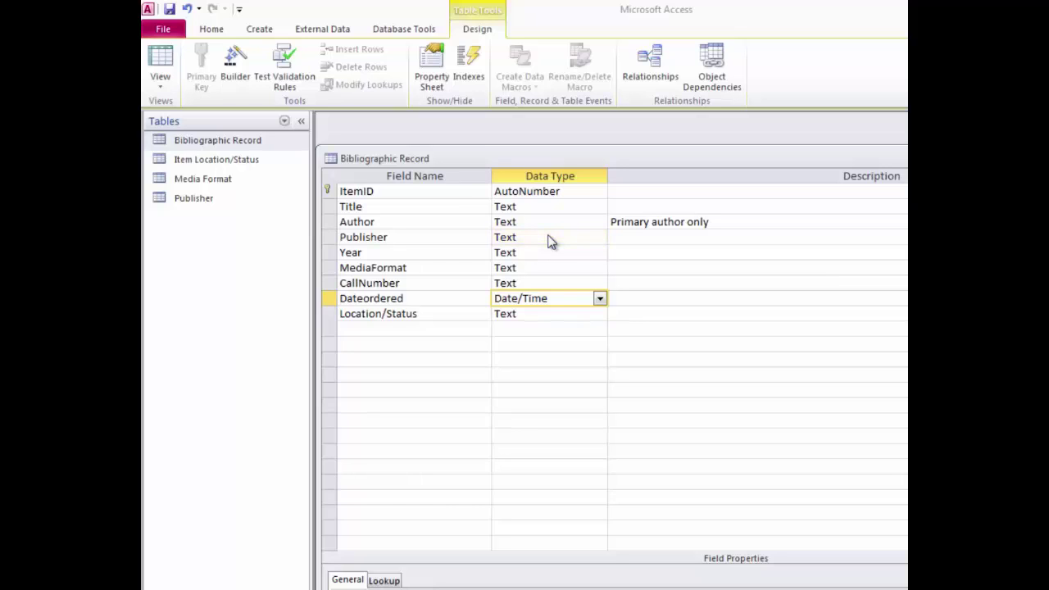
Try to change the Publisher field's data type with the Lookup Wizard
{"action": "left_click", "coordinate": [548, 237]}
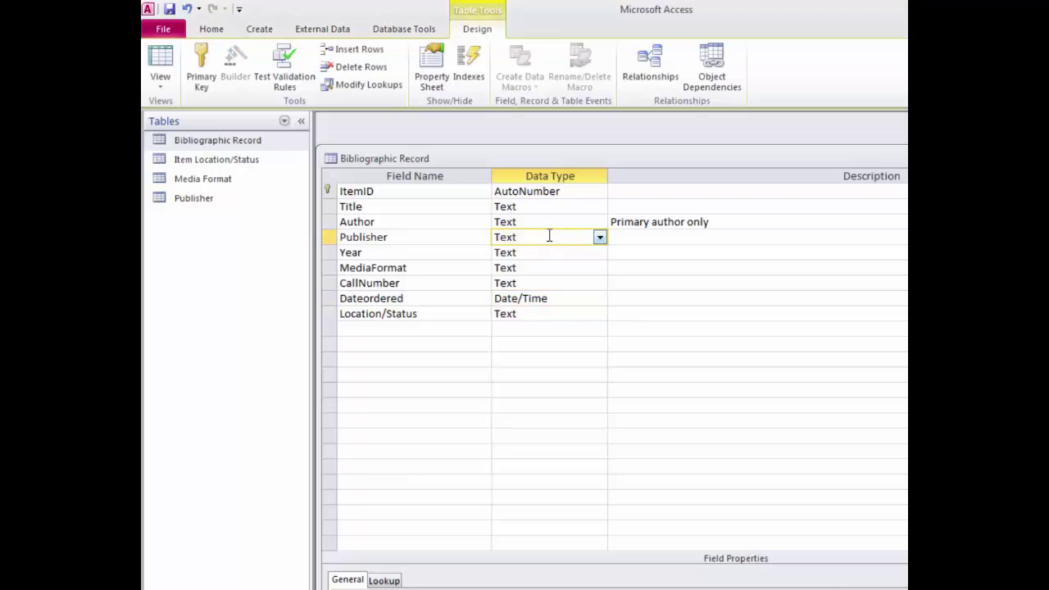
{"action": "left_click", "coordinate": [600, 237]}
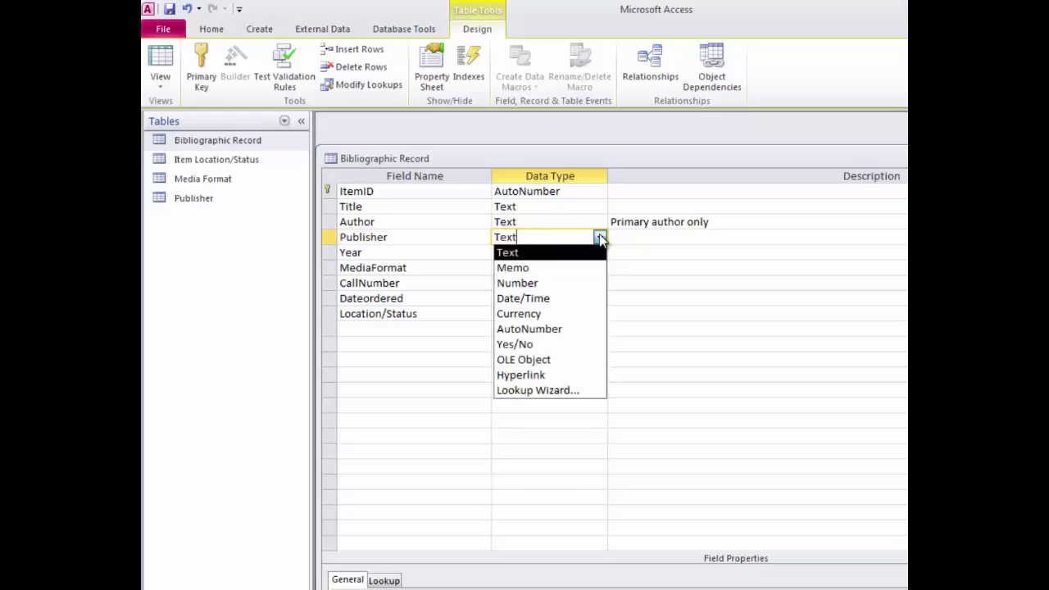
{"action": "left_click", "coordinate": [591, 391]}
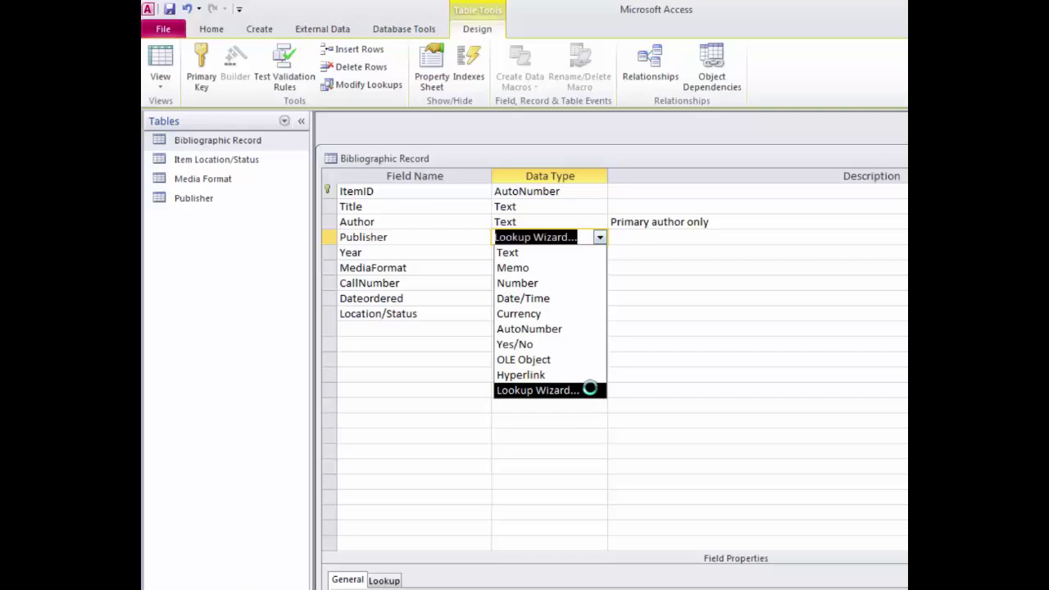
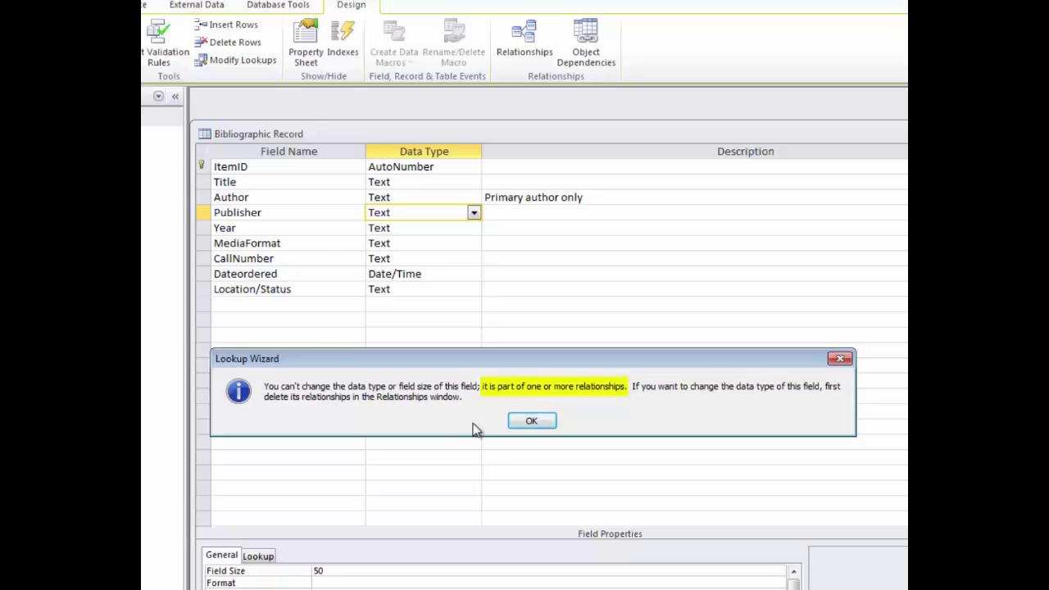
{"action": "left_click", "coordinate": [532, 421]}
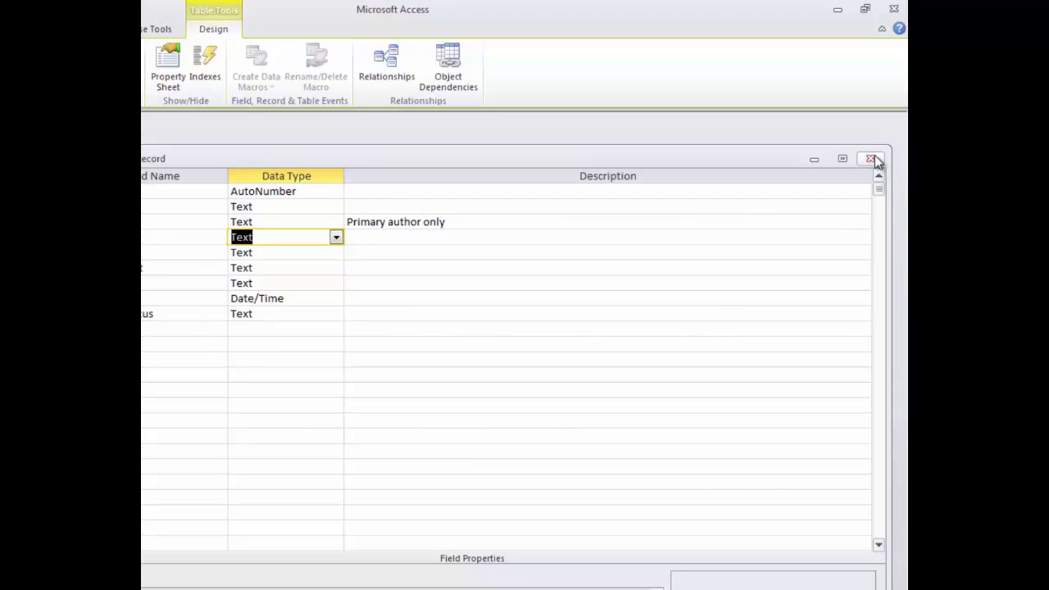
Close the Bibliographic Record table with its design changes saved, and open the database relationships diagram
{"action": "left_click", "coordinate": [872, 159]}
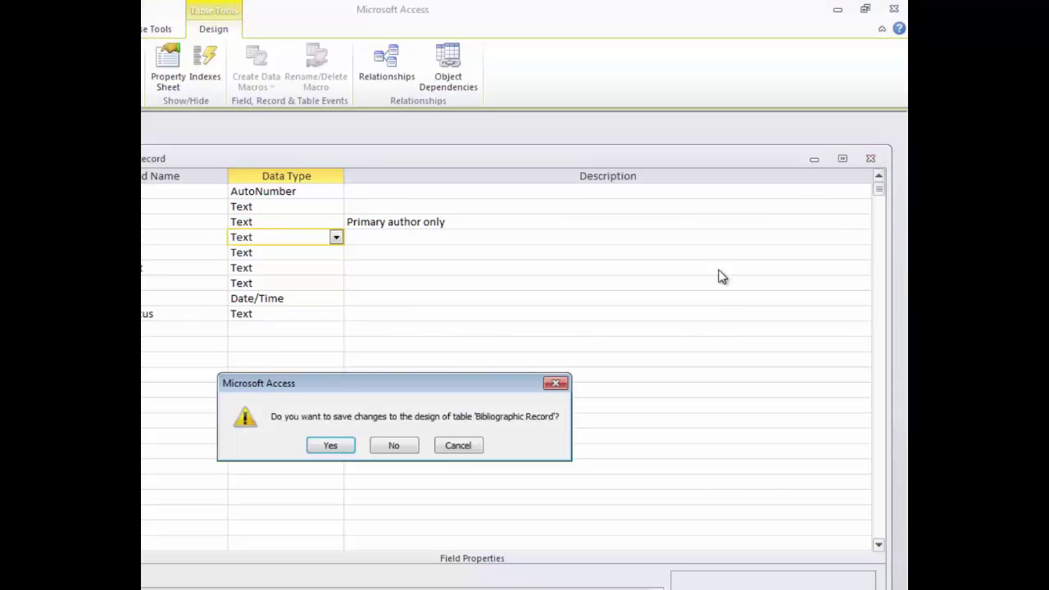
{"action": "left_click", "coordinate": [330, 446]}
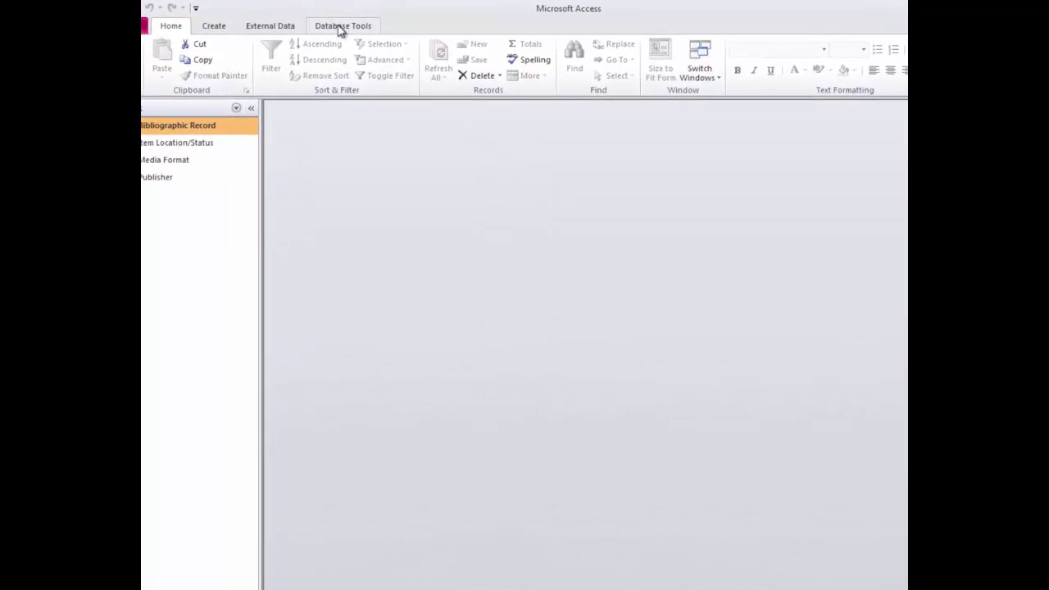
{"action": "left_click", "coordinate": [340, 26]}
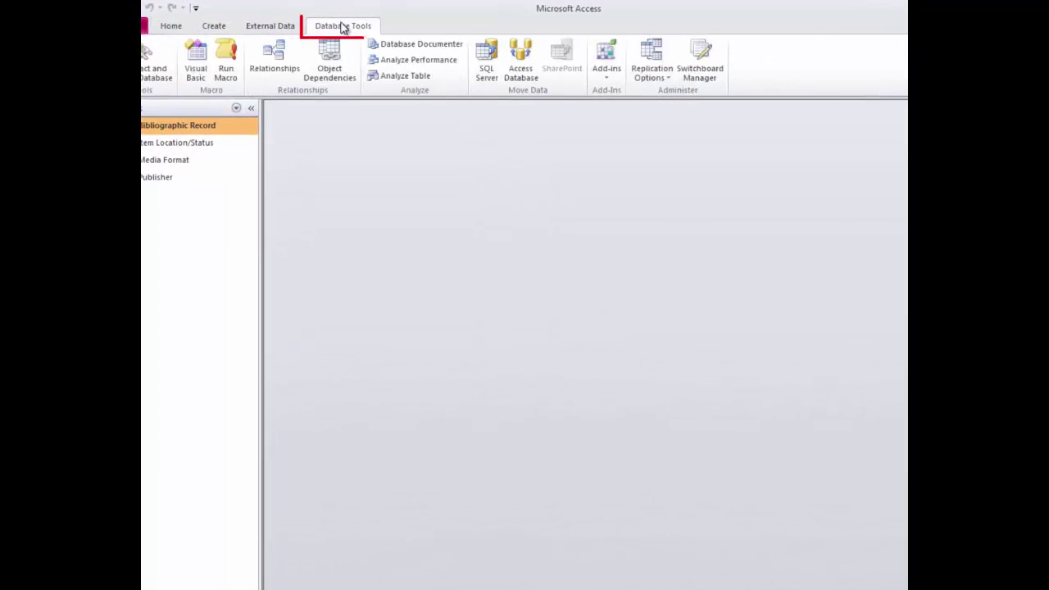
{"action": "left_click", "coordinate": [283, 63]}
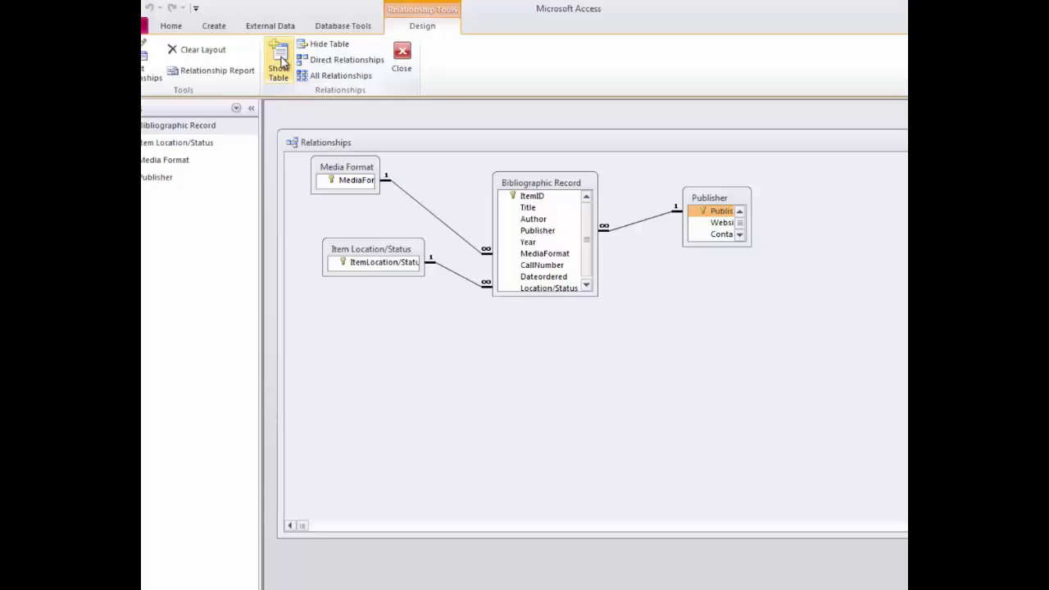
Enlarge the Bibliographic Record, Publisher, Media Format and Item Location/Status boxes in the diagram to show all their field names in full
{"action": "left_click", "coordinate": [552, 296]}
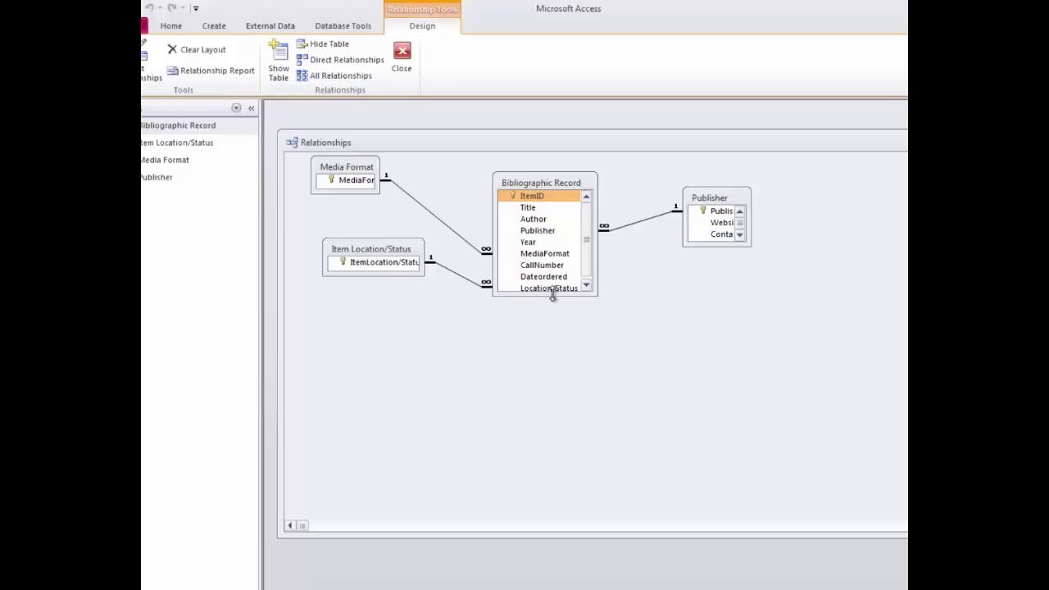
{"action": "left_click_drag", "start_coordinate": [552, 295], "coordinate": [546, 319]}
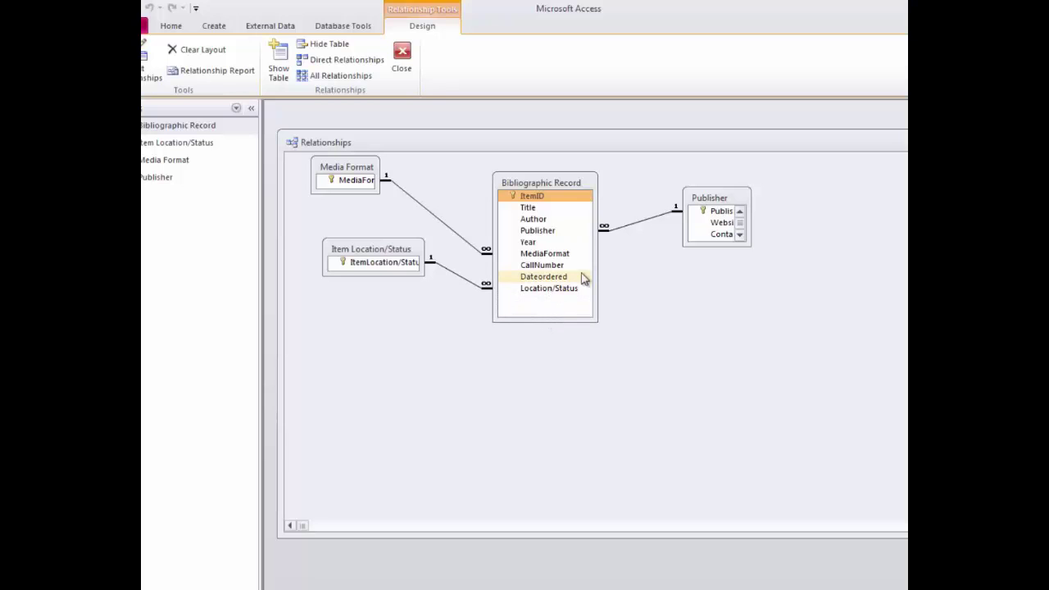
{"action": "left_click_drag", "start_coordinate": [704, 247], "coordinate": [662, 266]}
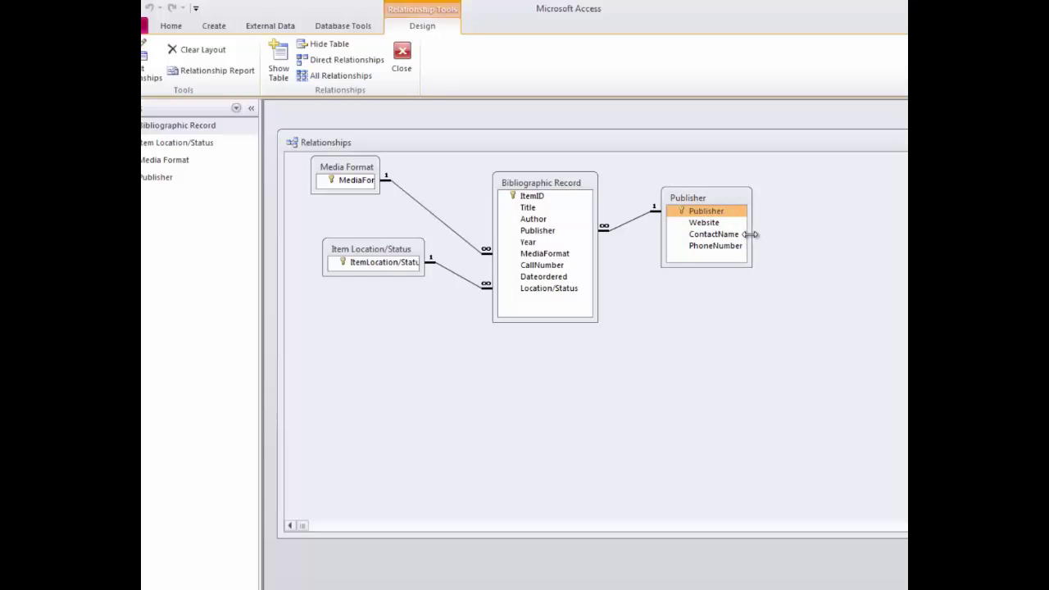
{"action": "left_click_drag", "start_coordinate": [751, 241], "coordinate": [766, 243]}
{"action": "left_click_drag", "start_coordinate": [380, 180], "coordinate": [407, 187]}
{"action": "left_click_drag", "start_coordinate": [425, 264], "coordinate": [440, 264]}
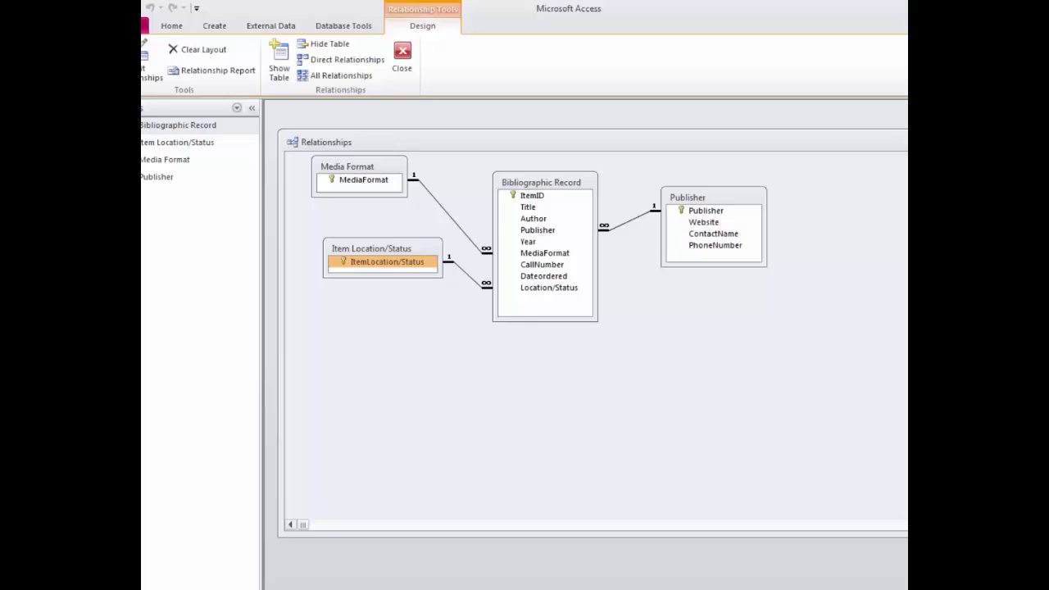
Review the referential integrity and cascade settings of Bibliographic Record's relationships with Publisher, Media Format and Item Location/Status
{"action": "double_click", "coordinate": [635, 226]}
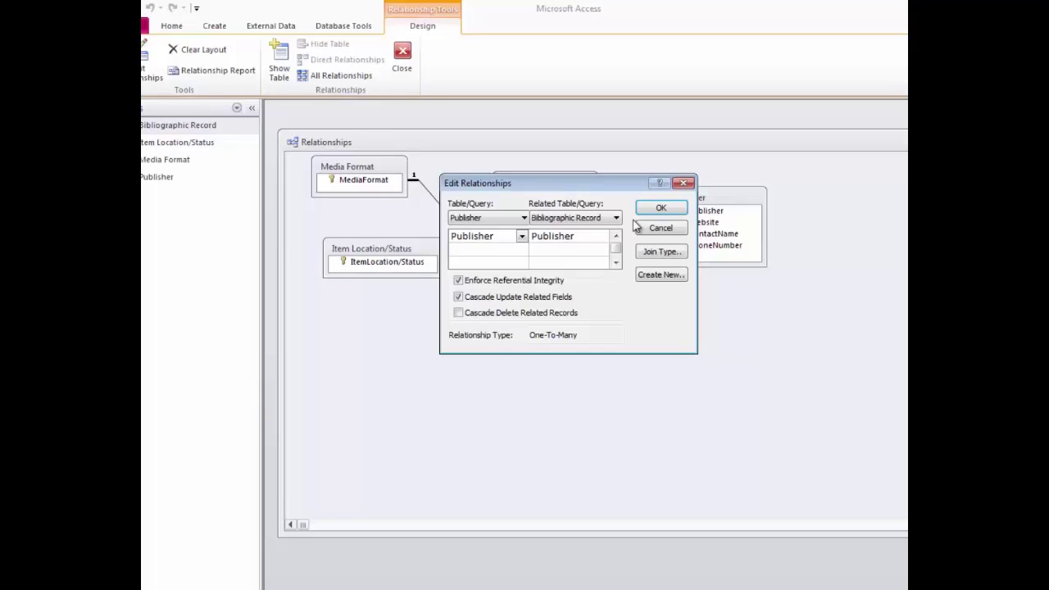
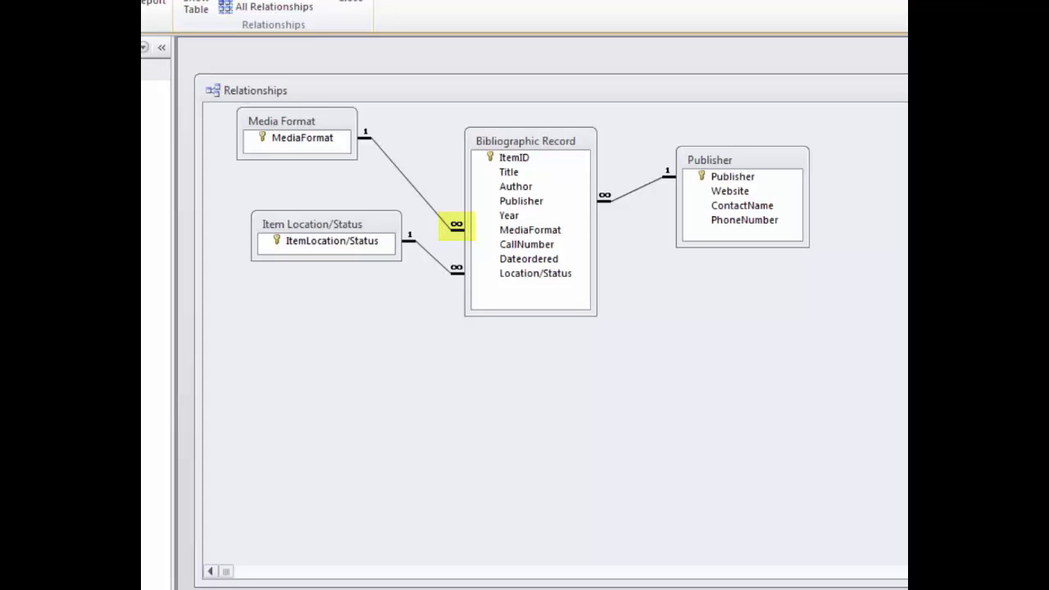
{"action": "left_click", "coordinate": [414, 190]}
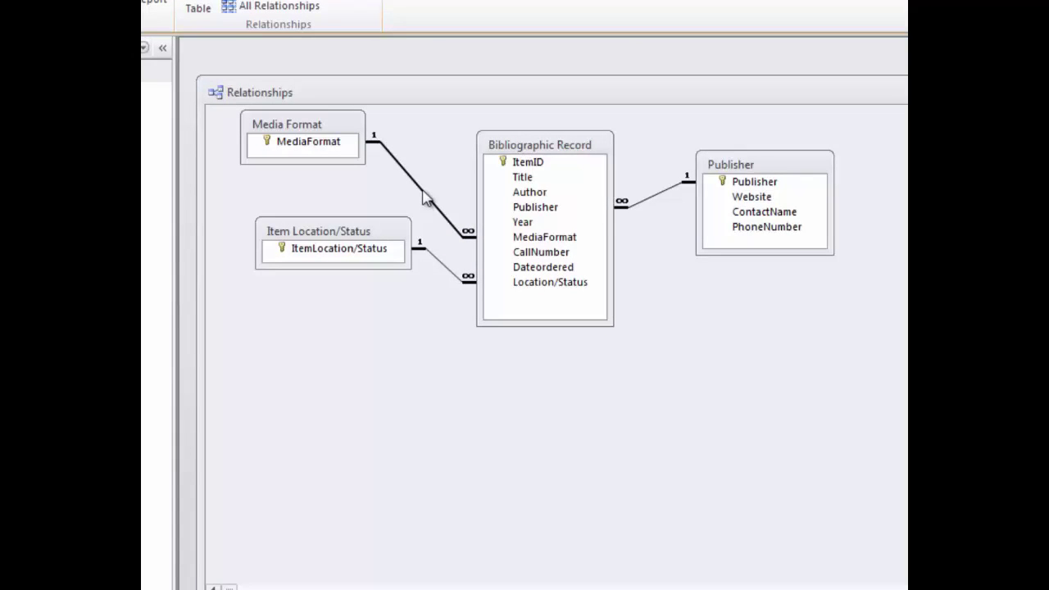
{"action": "double_click", "coordinate": [425, 199]}
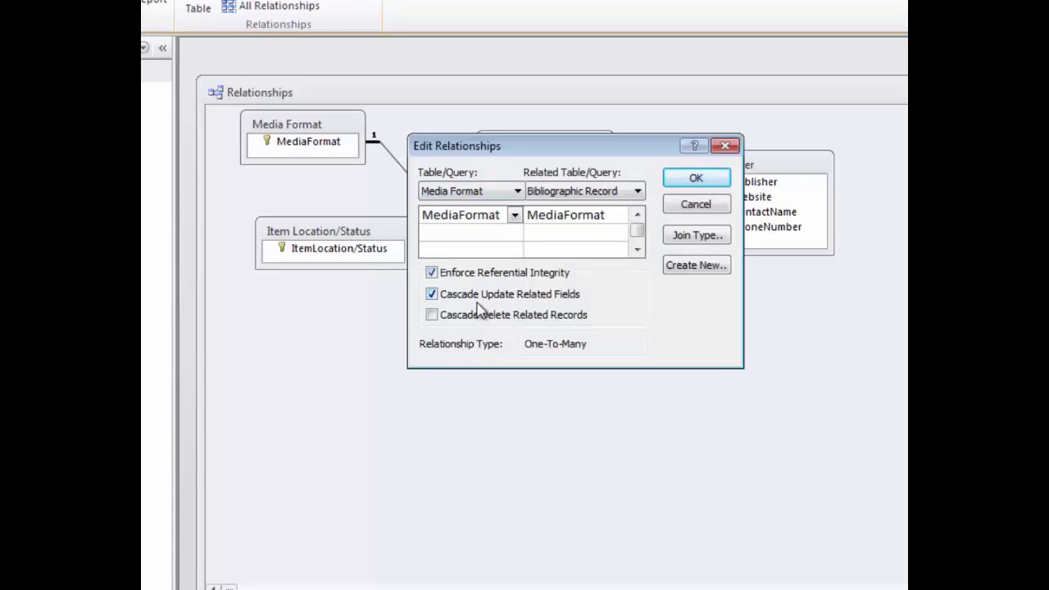
{"action": "left_click", "coordinate": [696, 179]}
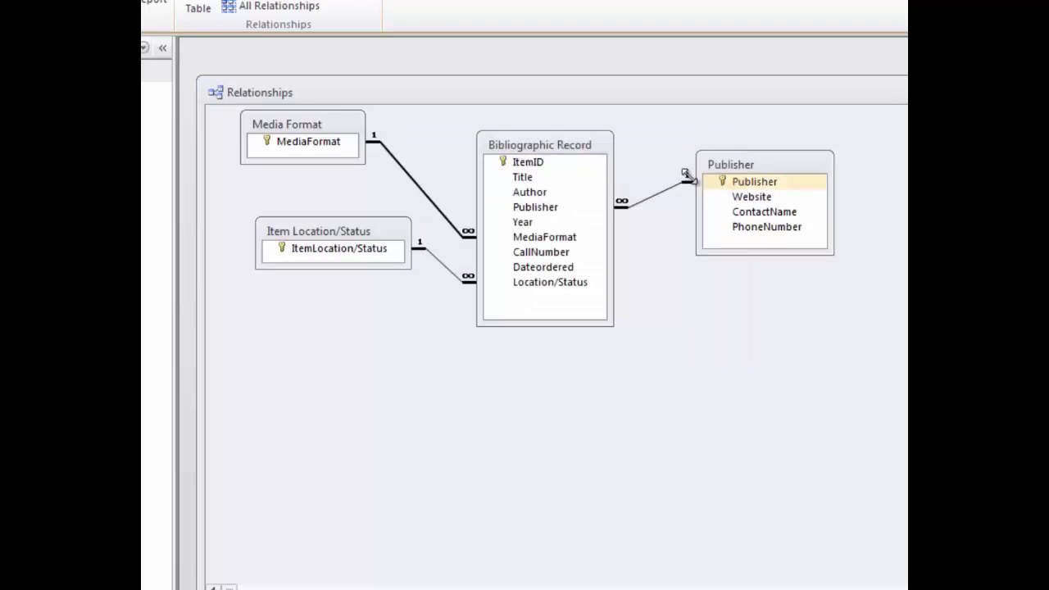
{"action": "double_click", "coordinate": [448, 271]}
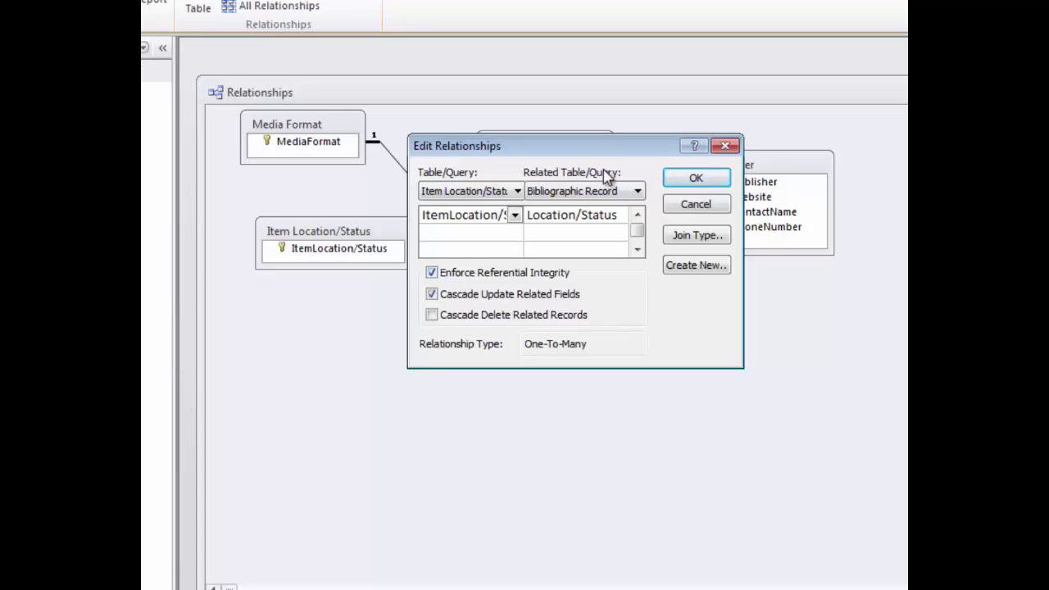
{"action": "left_click", "coordinate": [695, 178]}
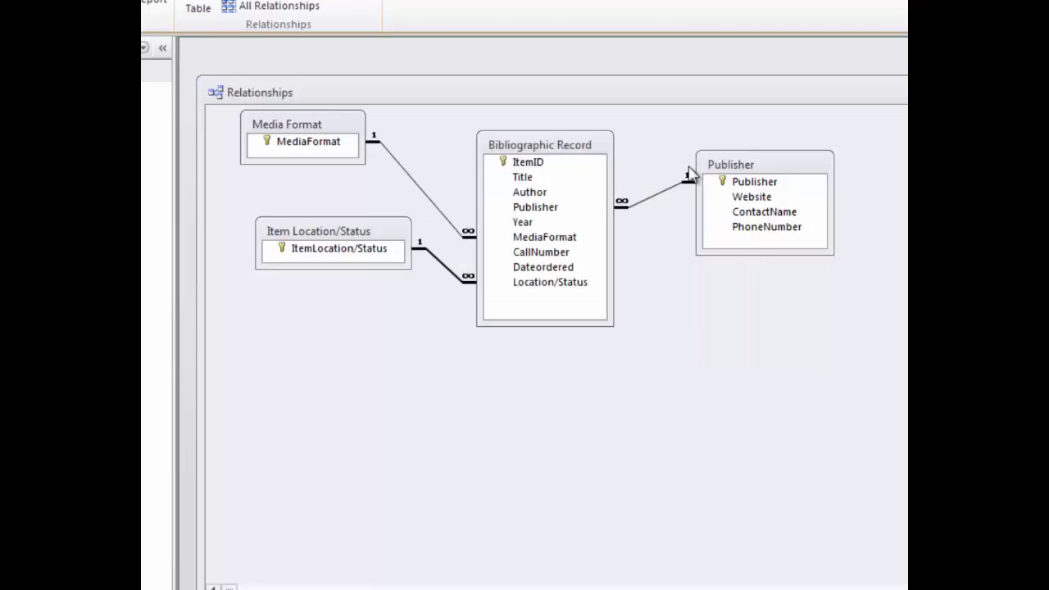
{"action": "double_click", "coordinate": [661, 195]}
{"action": "left_click", "coordinate": [500, 293]}
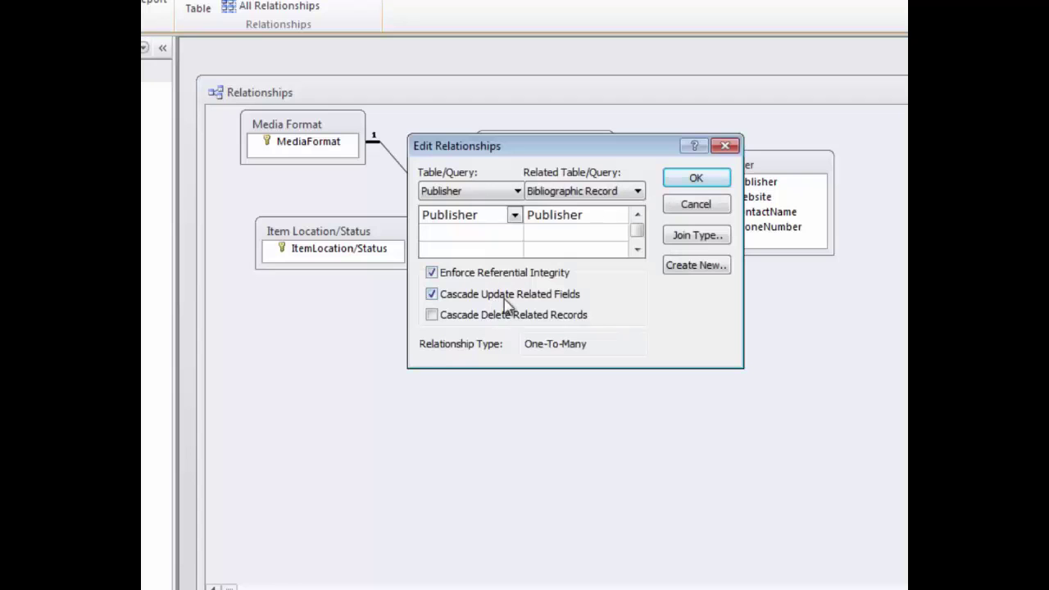
{"action": "left_click", "coordinate": [692, 178]}
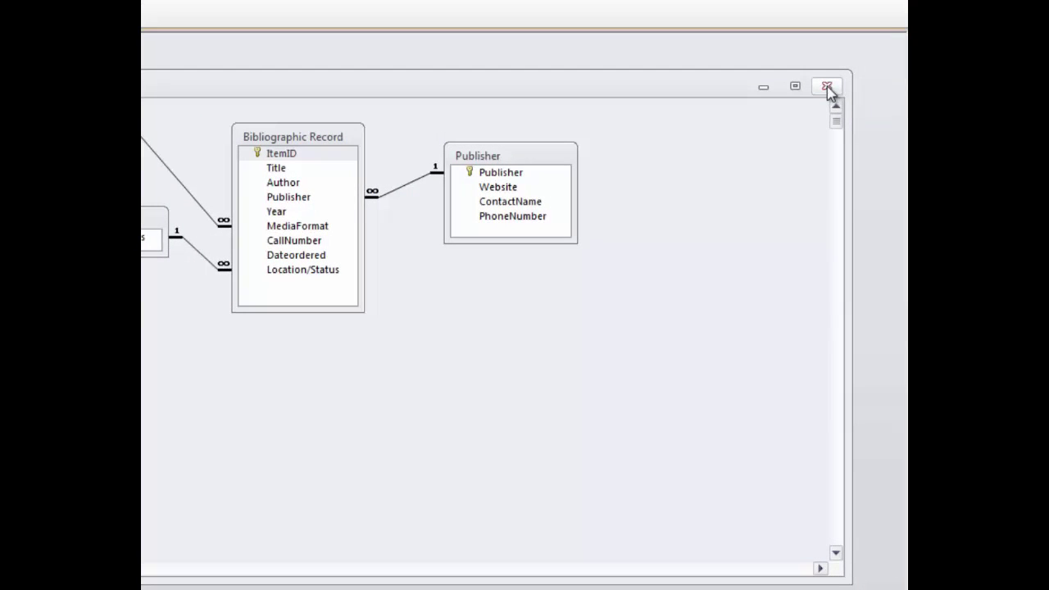
Close the relationships diagram and create a new query in design view based on the Bibliographic Record table
{"action": "left_click", "coordinate": [827, 86]}
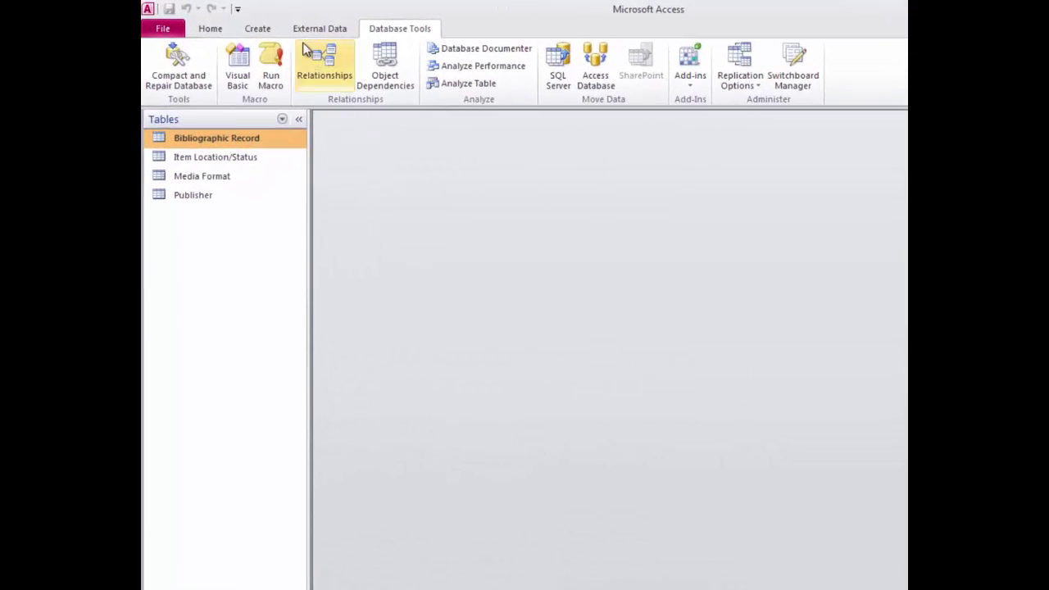
{"action": "left_click", "coordinate": [261, 29]}
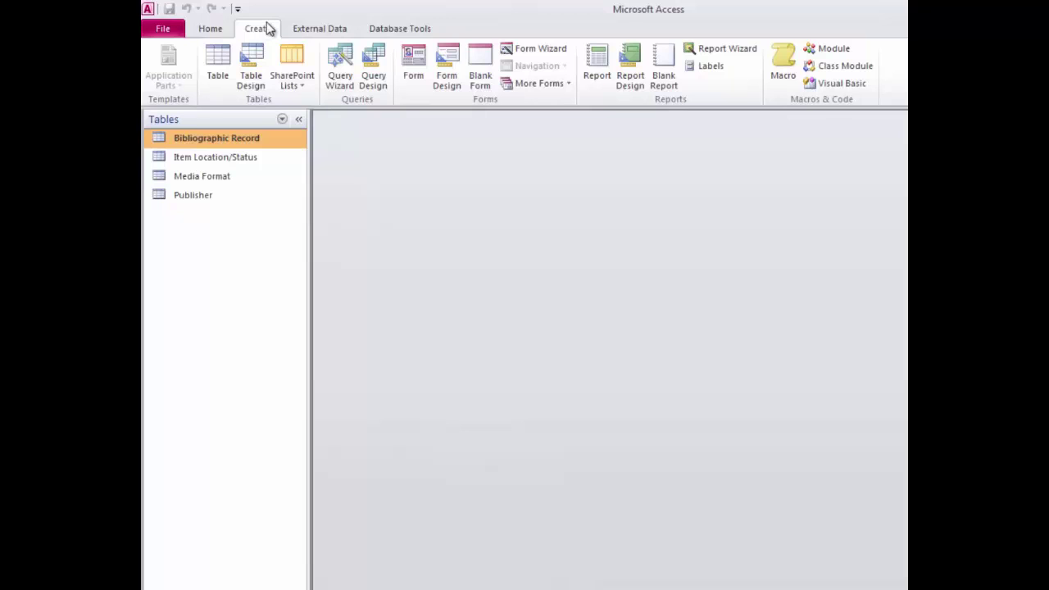
{"action": "left_click", "coordinate": [371, 75]}
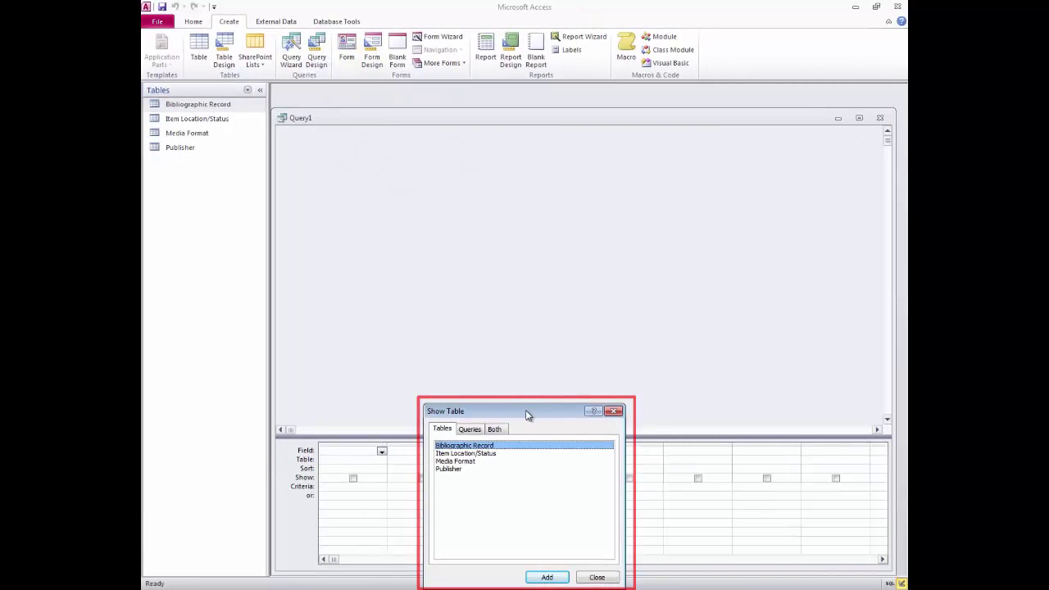
{"action": "left_click_drag", "start_coordinate": [528, 414], "coordinate": [558, 191]}
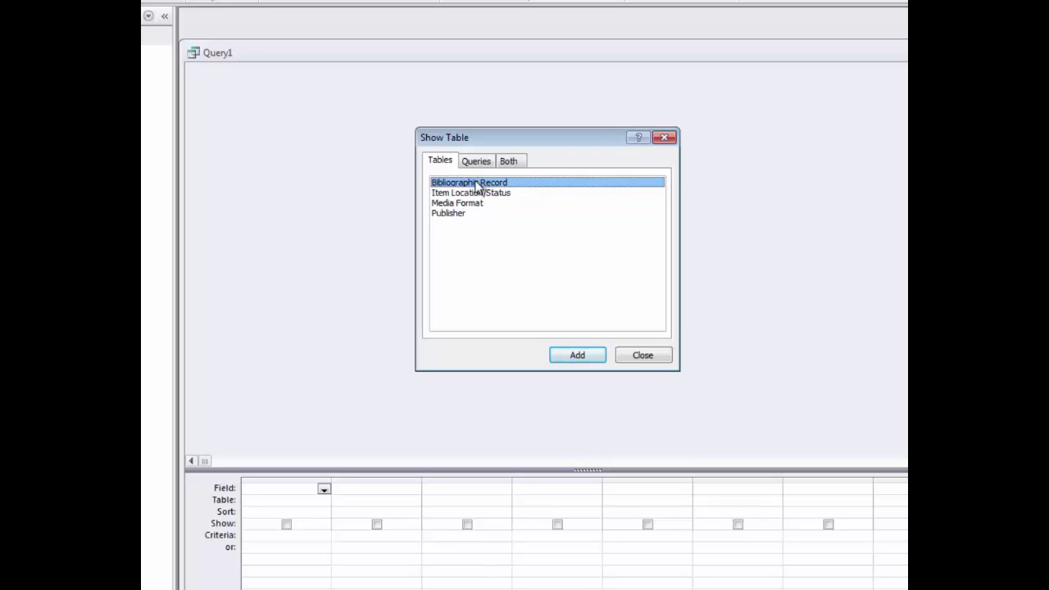
{"action": "left_click_drag", "start_coordinate": [477, 186], "coordinate": [252, 96]}
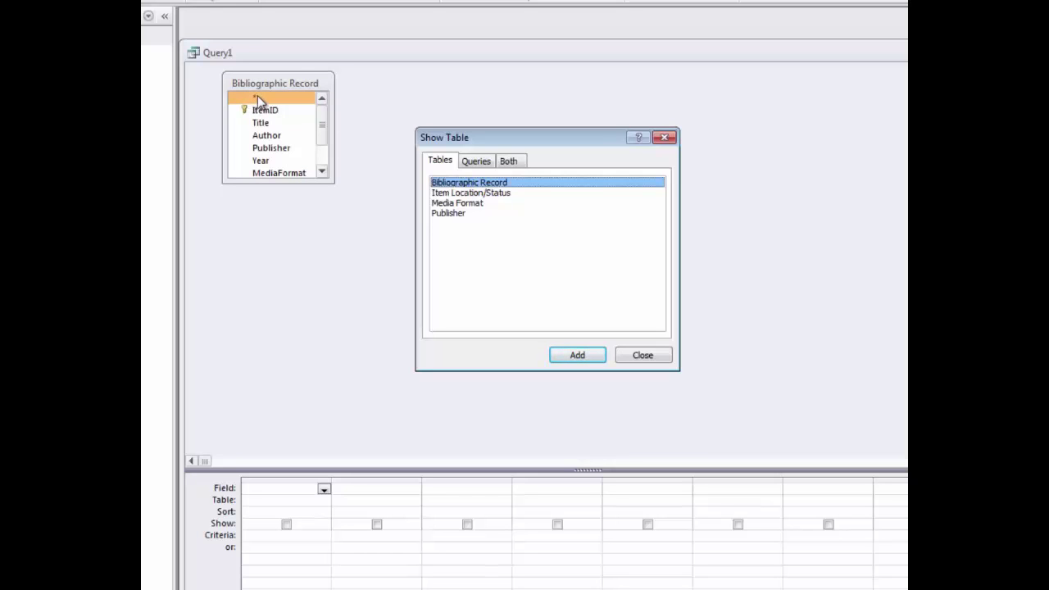
{"action": "left_click", "coordinate": [647, 355]}
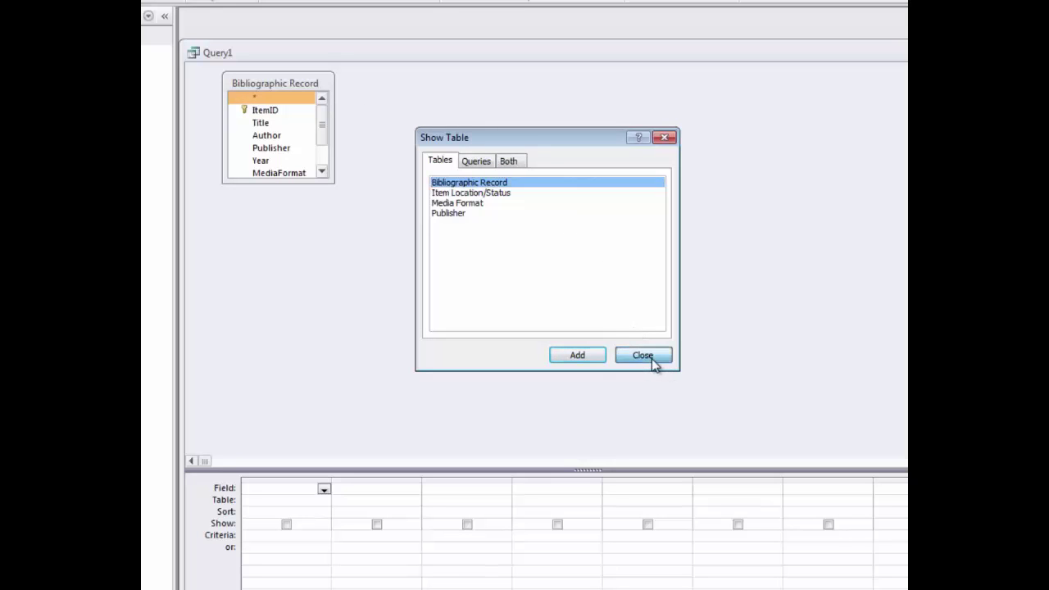
Enlarge the Bibliographic Record field list to show every field, and add Title, Author and MediaFormat to the query
{"action": "left_click", "coordinate": [331, 182]}
{"action": "left_click_drag", "start_coordinate": [331, 182], "coordinate": [347, 239]}
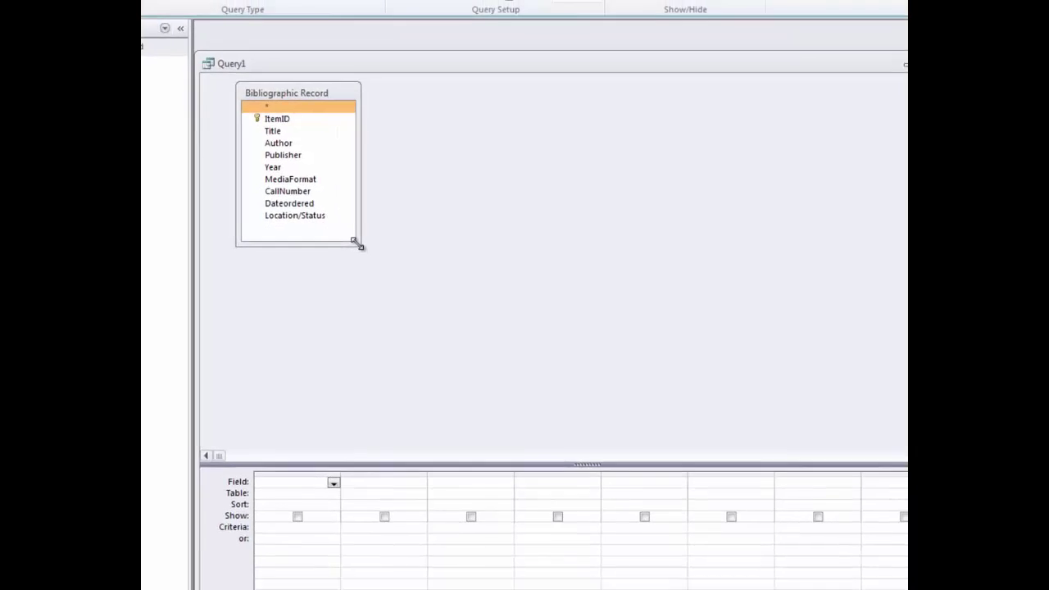
{"action": "left_click", "coordinate": [439, 332]}
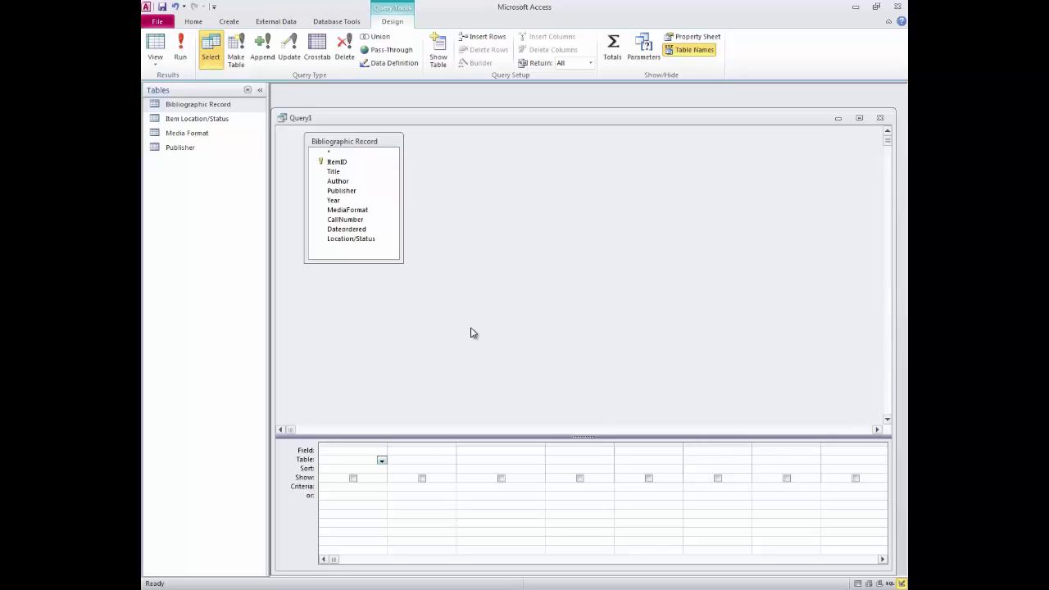
{"action": "double_click", "coordinate": [335, 174]}
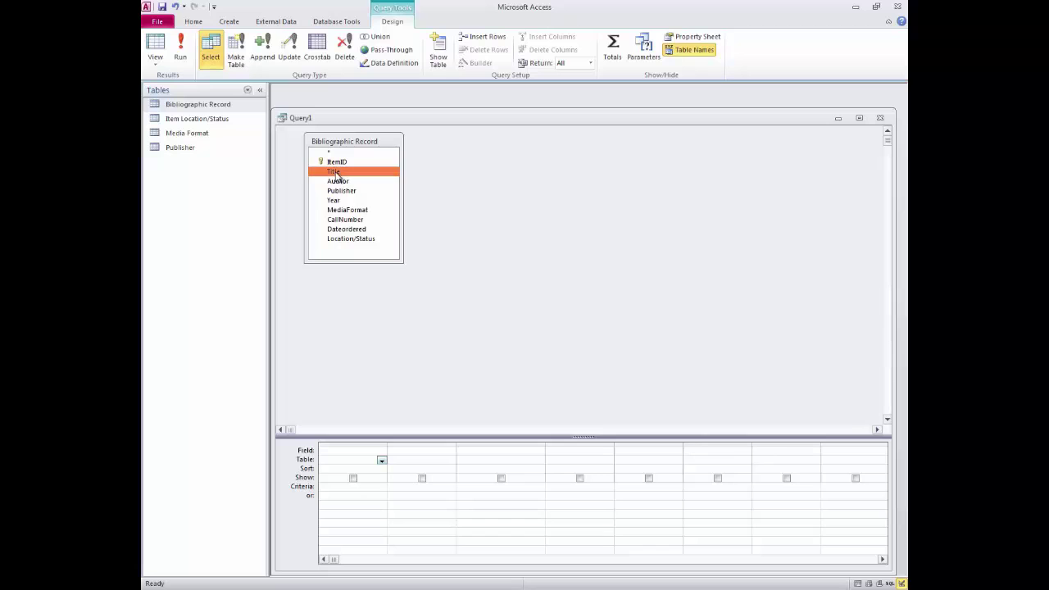
{"action": "double_click", "coordinate": [341, 183]}
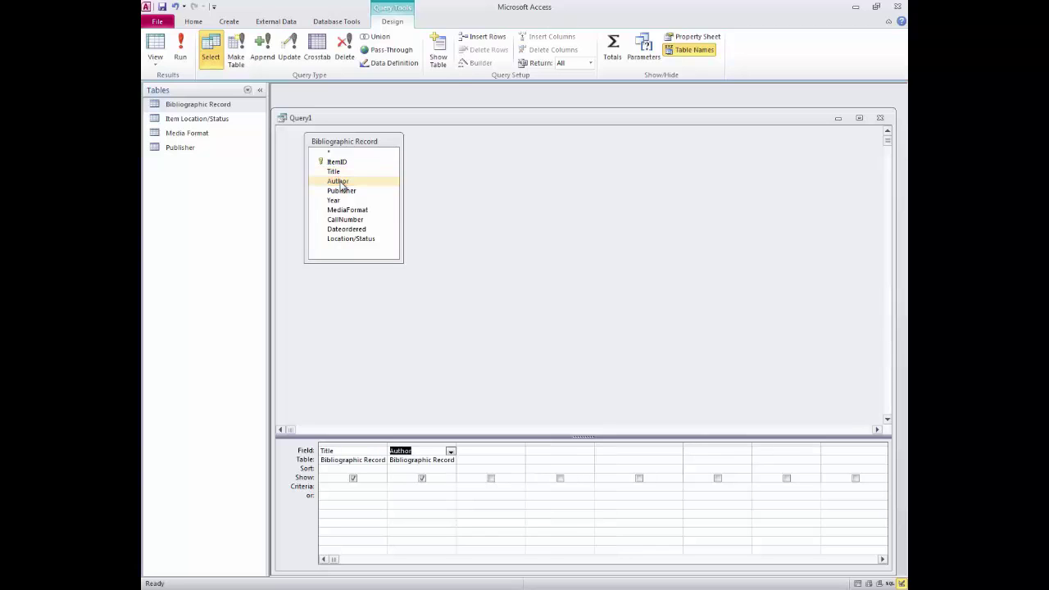
{"action": "left_click", "coordinate": [357, 212]}
{"action": "double_click", "coordinate": [357, 213]}
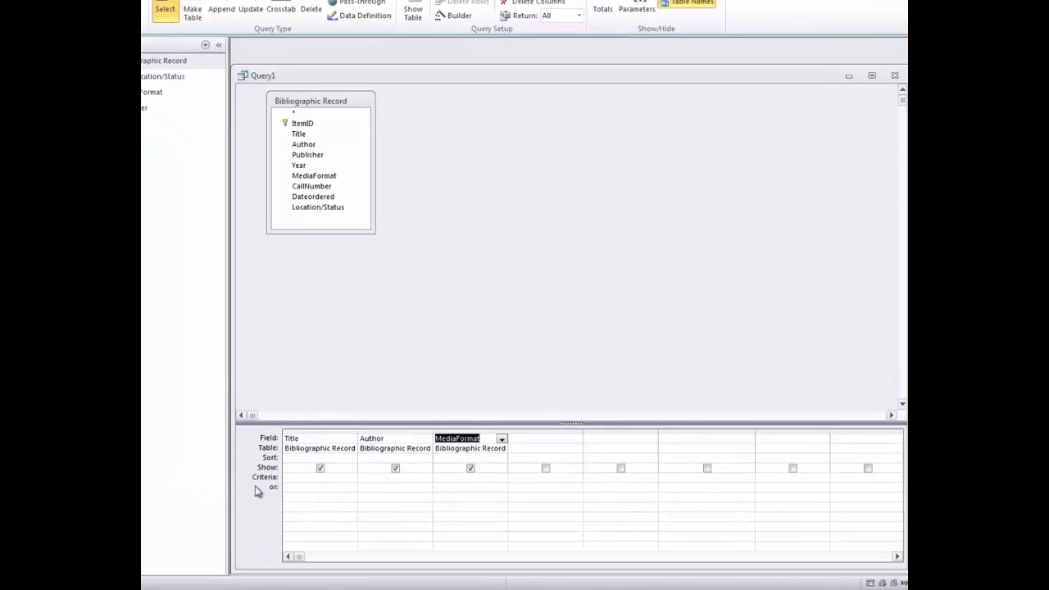
Set the criterion of the MediaFormat column to audiocassette
{"action": "left_click", "coordinate": [414, 465]}
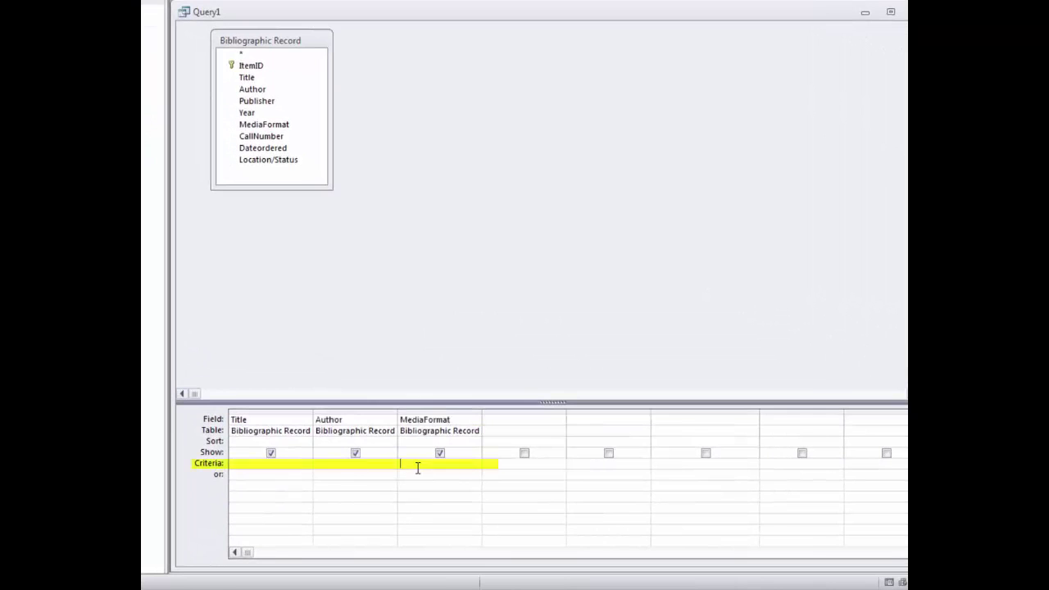
{"action": "type", "text": "a"}
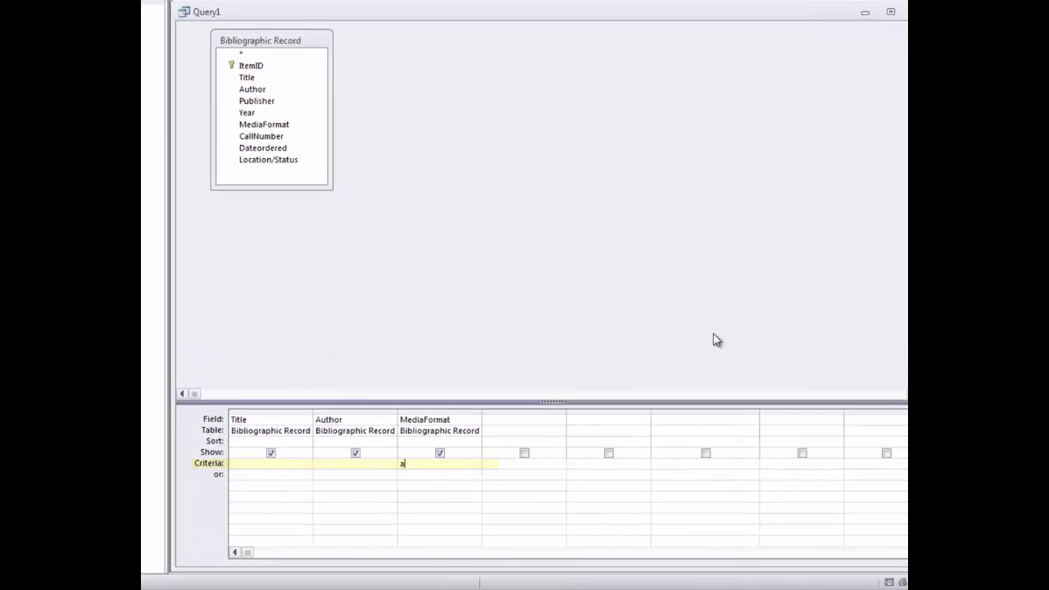
{"action": "type", "text": "udiocassette"}
{"action": "key", "text": "Tab"}
Replace the MediaFormat criterion with audiocassette or DVD, and widen its column to show the whole expression
{"action": "left_click_drag", "start_coordinate": [471, 462], "coordinate": [401, 463]}
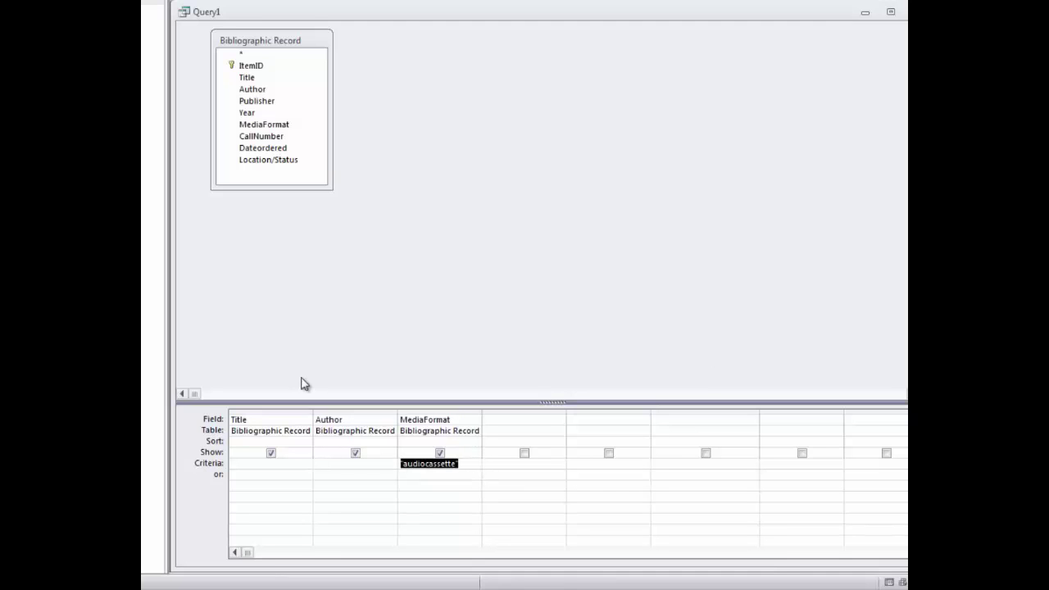
{"action": "type", "text": "audiocas"}
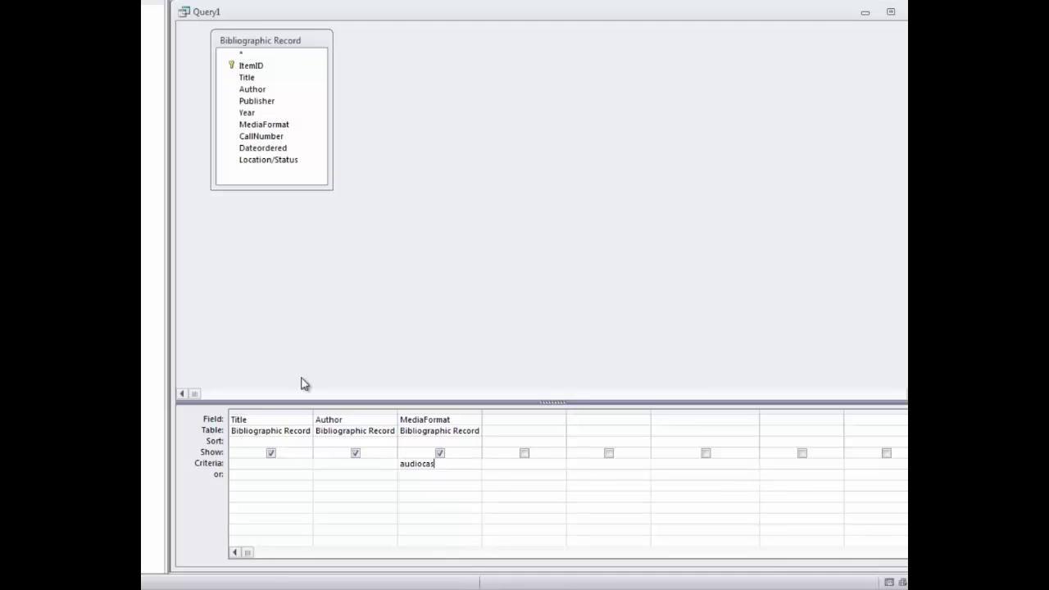
{"action": "type", "text": "sette or DVD"}
{"action": "key", "text": "Return"}
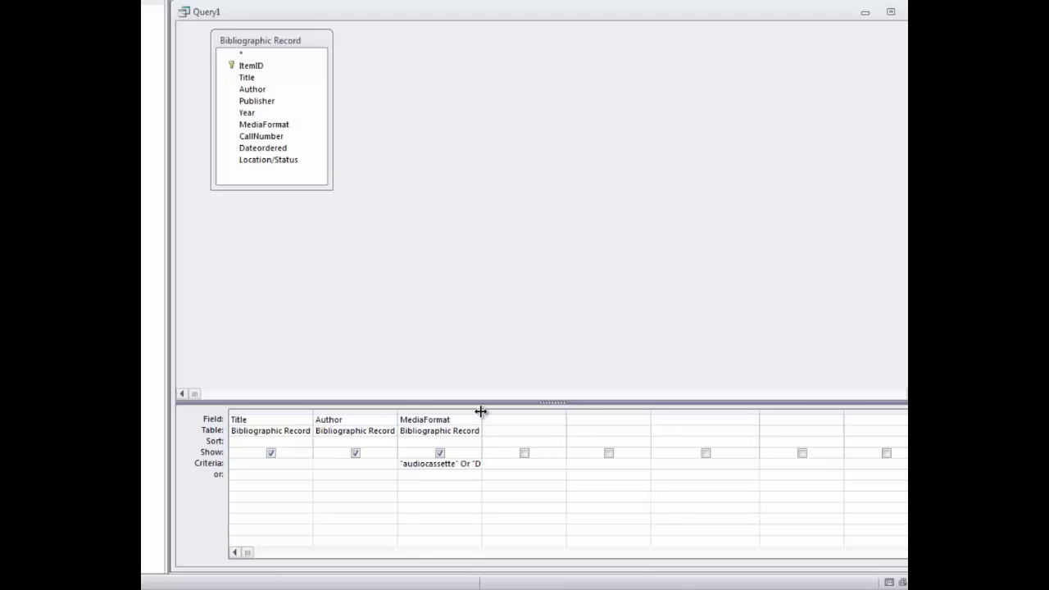
{"action": "left_click_drag", "start_coordinate": [482, 411], "coordinate": [505, 412]}
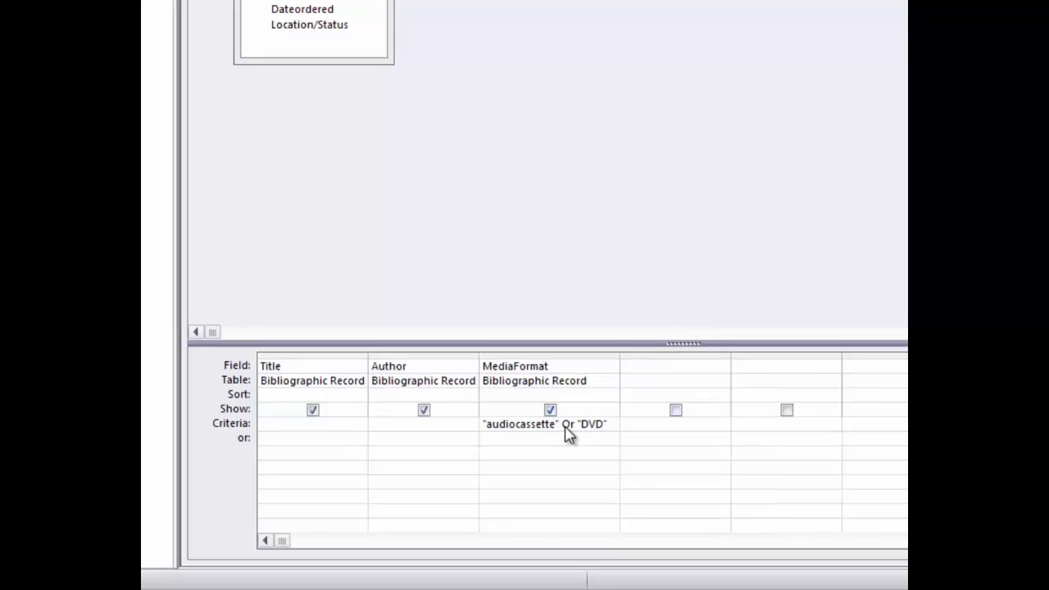
Remove the Or "DVD" part from the MediaFormat criterion, leaving only "audiocassette"
{"action": "left_click_drag", "start_coordinate": [562, 424], "coordinate": [665, 454]}
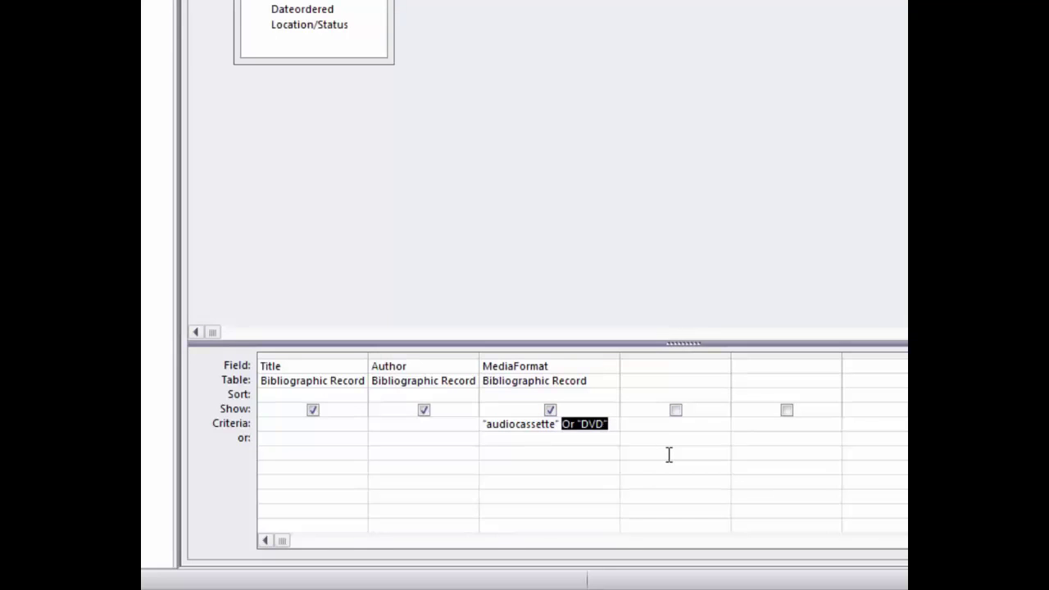
{"action": "key", "text": "BackSpace"}
{"action": "key", "text": "BackSpace"}
{"action": "key", "text": "Tab"}
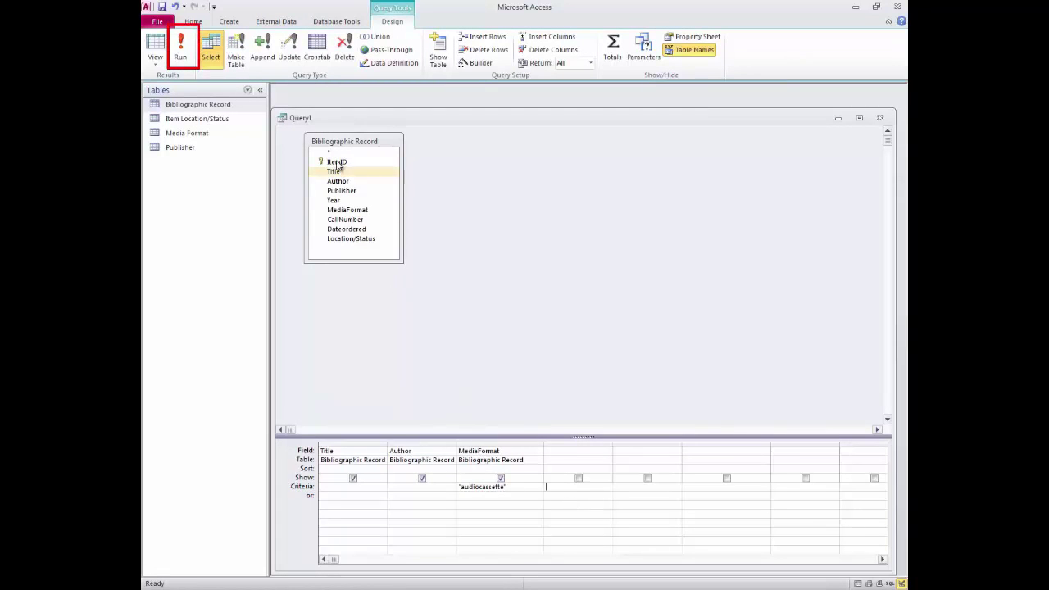
Run the query and save it under the name "audiocassette query"
{"action": "left_click", "coordinate": [182, 51]}
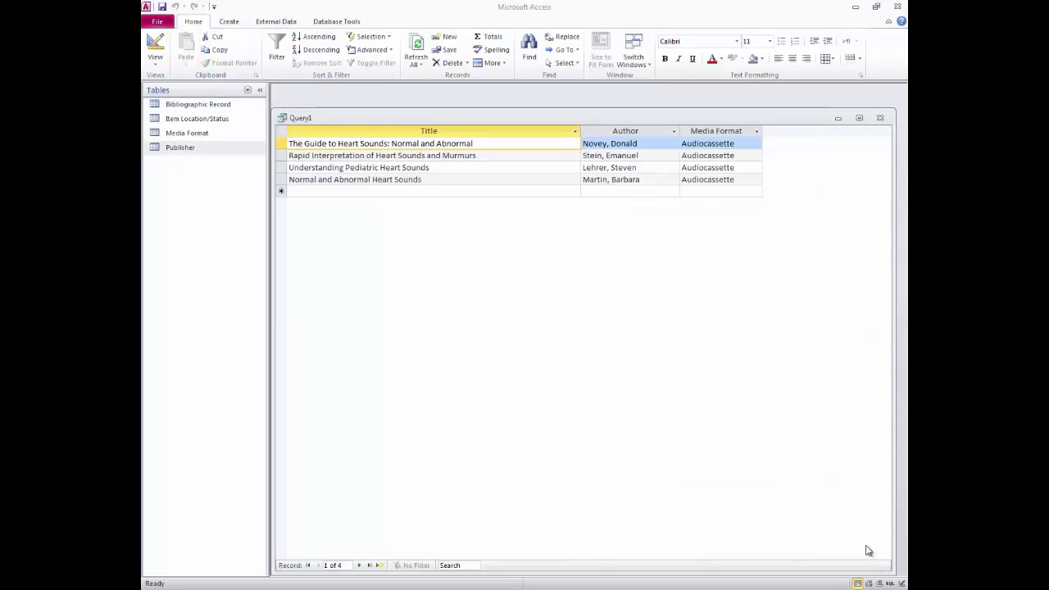
{"action": "left_click", "coordinate": [162, 6]}
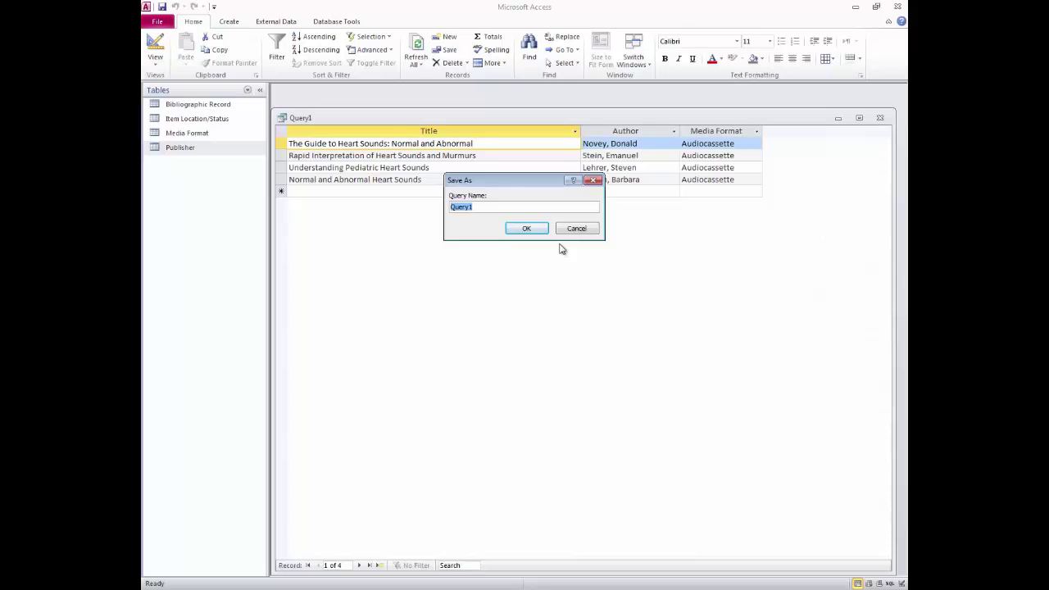
{"action": "type", "text": "audiocassette query"}
{"action": "key", "text": "Return"}
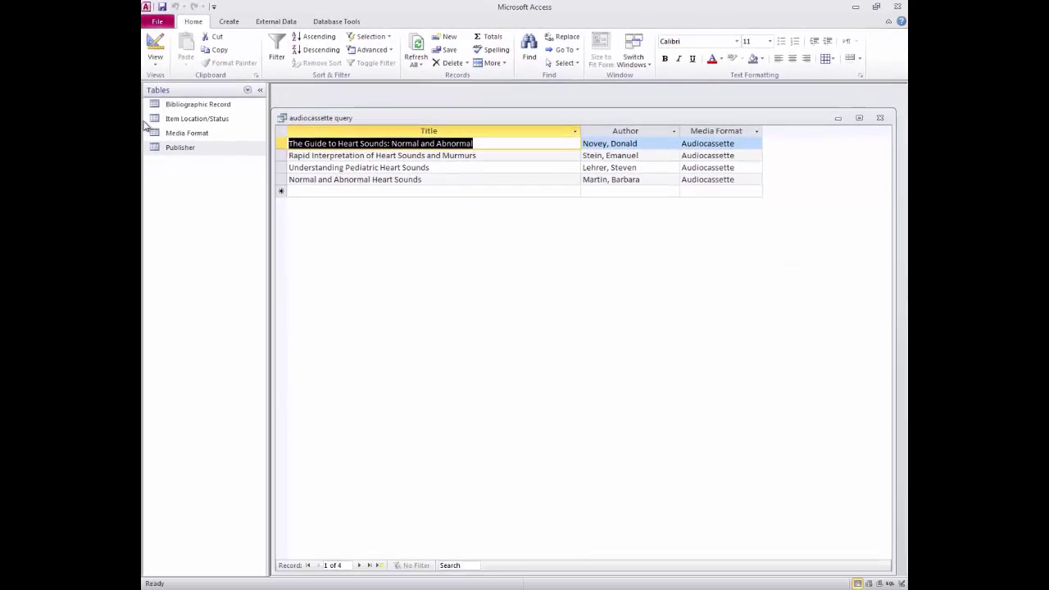
Hide the MediaFormat column from the audiocassette query's output, then rerun the query and close it
{"action": "left_click", "coordinate": [155, 48]}
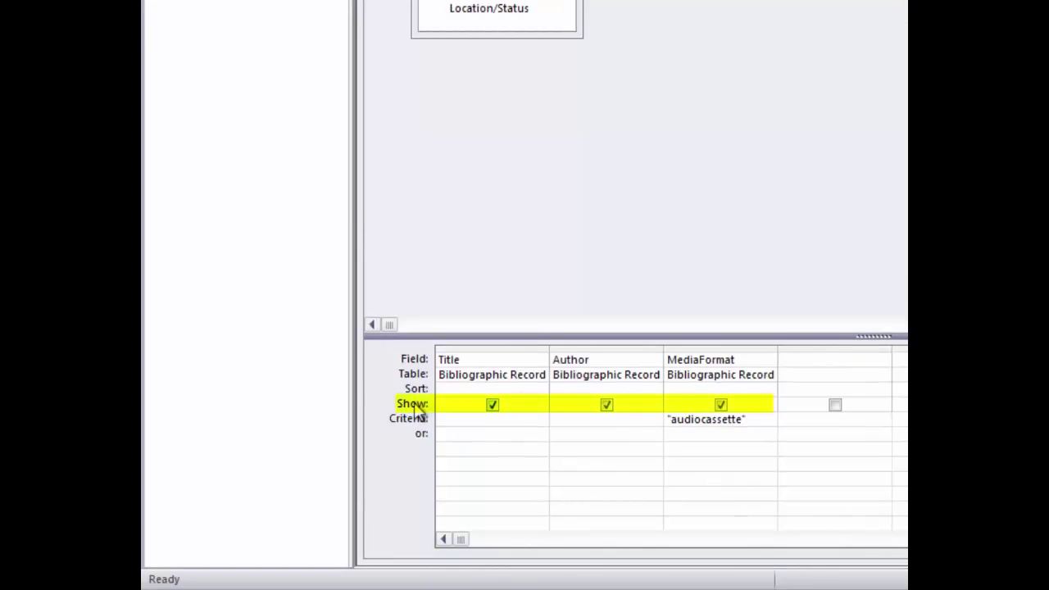
{"action": "left_click", "coordinate": [722, 405]}
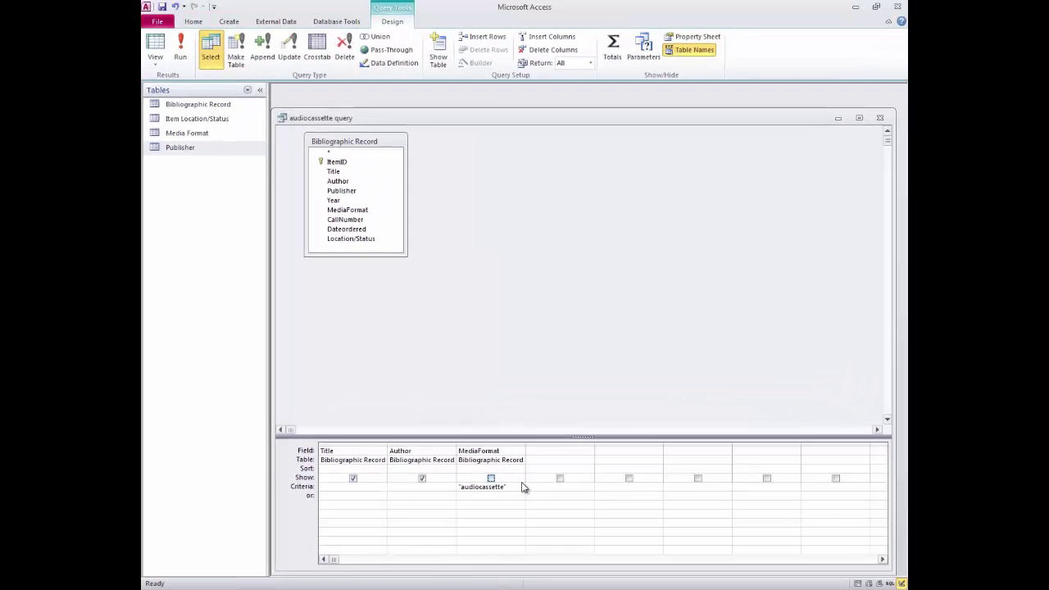
{"action": "left_click", "coordinate": [180, 45]}
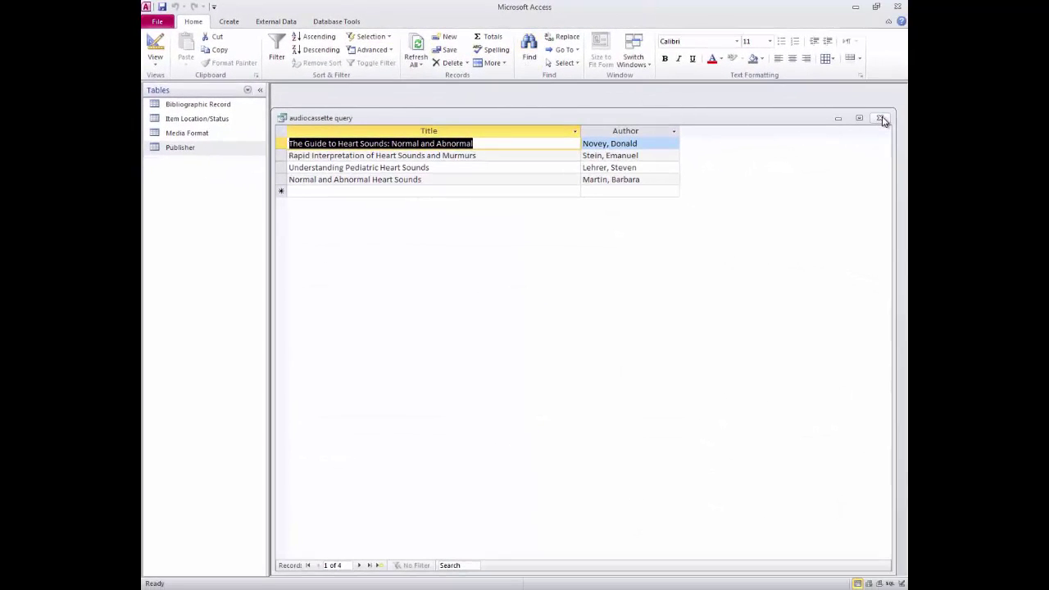
{"action": "left_click", "coordinate": [880, 119]}
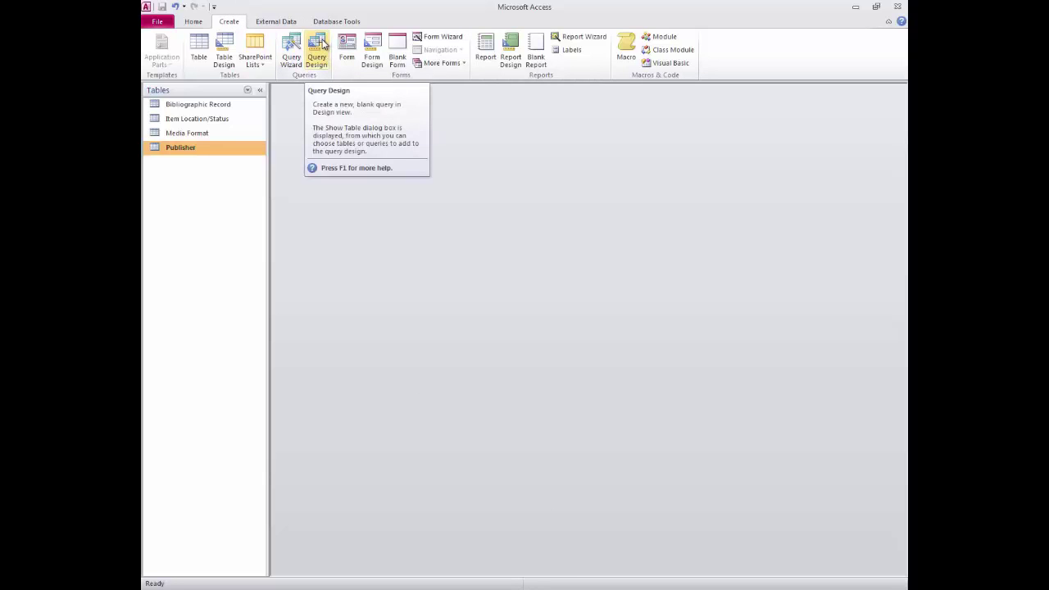
Create another design-view query on the Bibliographic Record table, and enlarge its field list to show all fields
{"action": "left_click", "coordinate": [323, 45]}
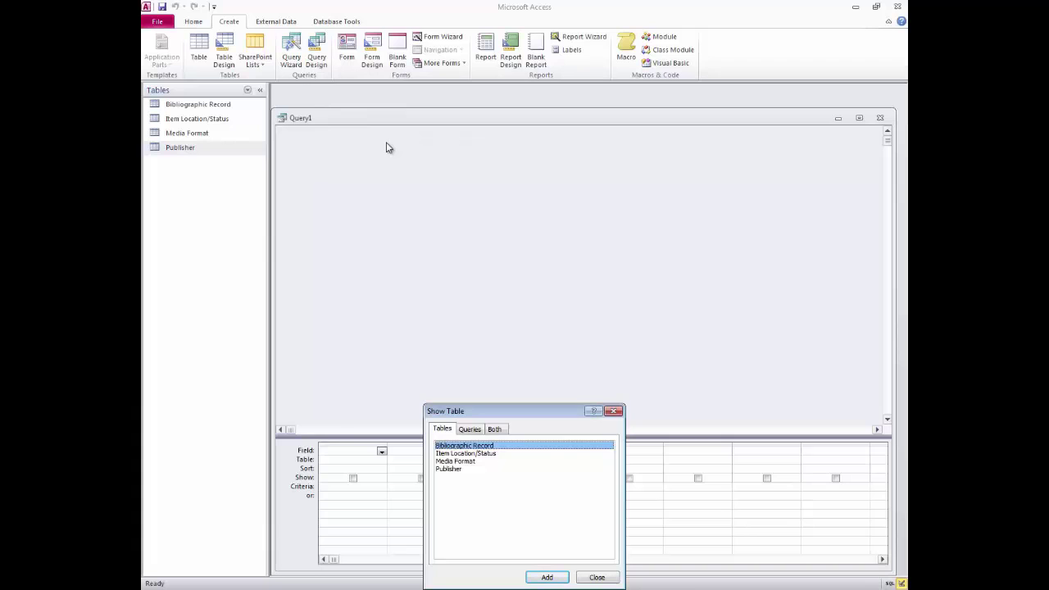
{"action": "double_click", "coordinate": [461, 449]}
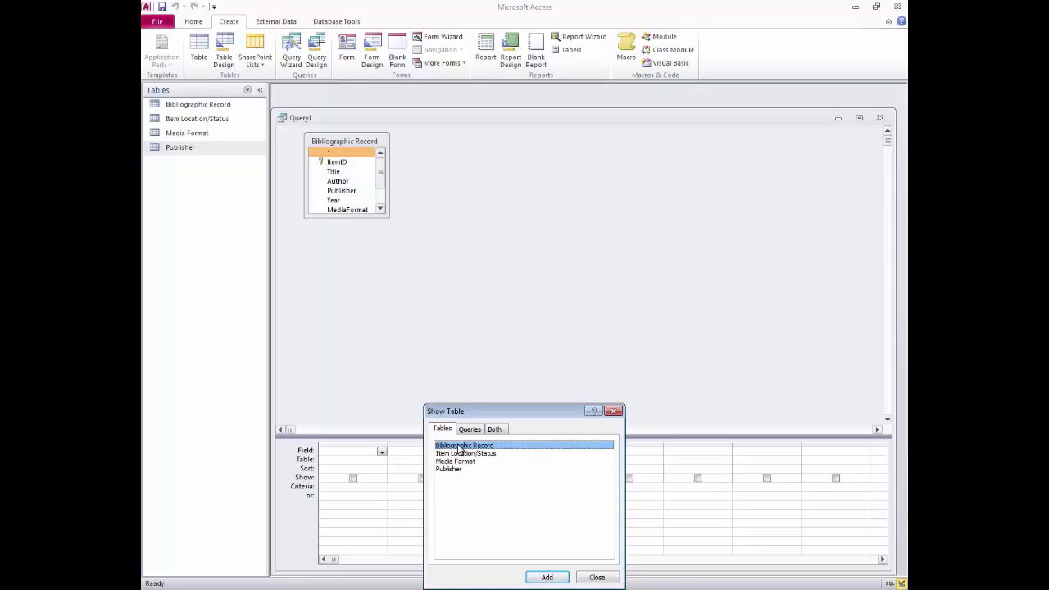
{"action": "left_click", "coordinate": [596, 578]}
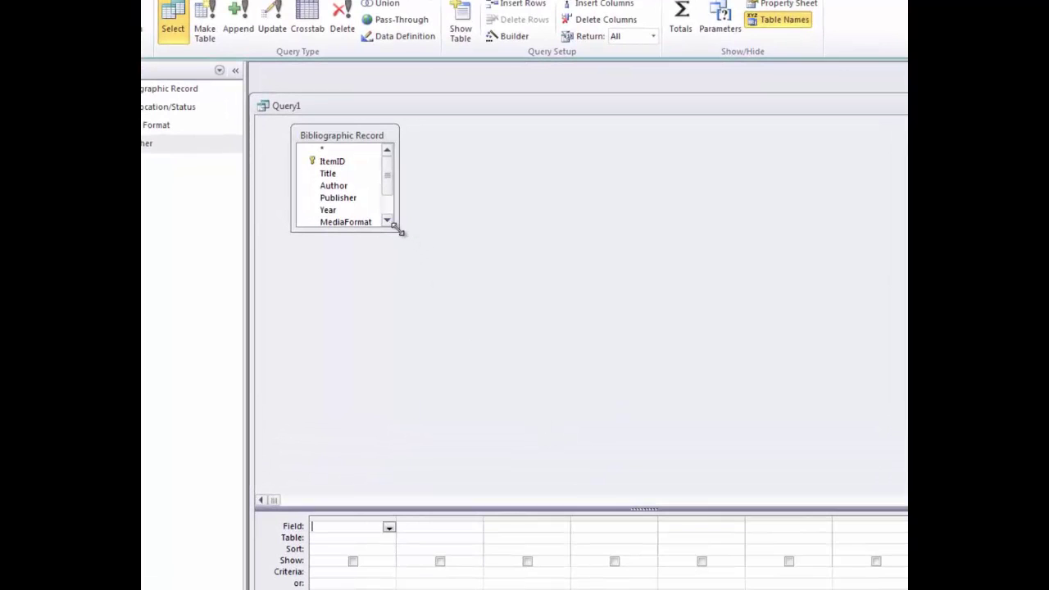
{"action": "left_click_drag", "start_coordinate": [400, 232], "coordinate": [423, 283]}
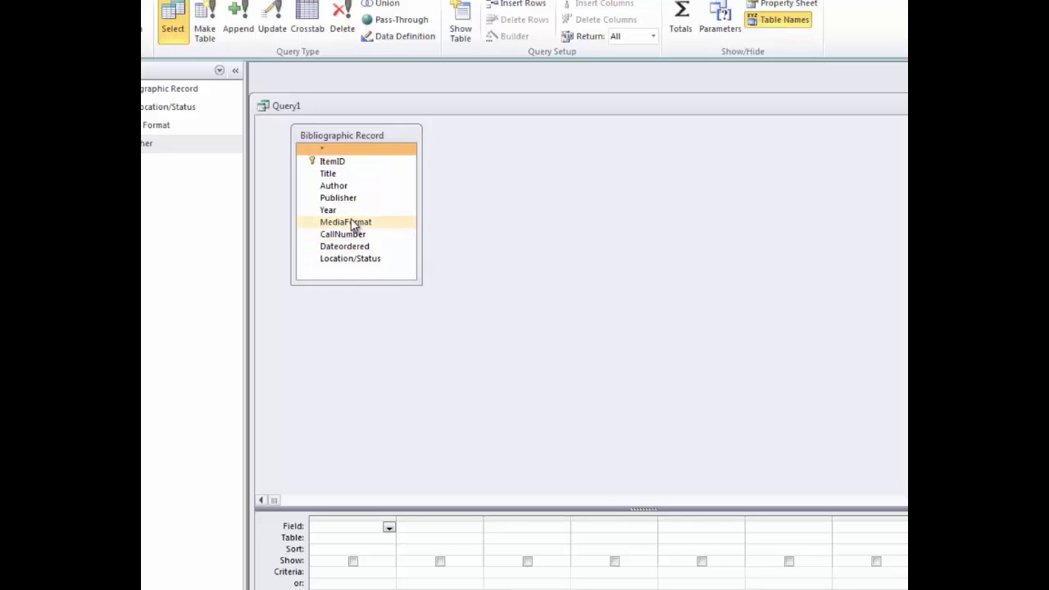
Add the Title, Author, Year and Location/Status fields to the query's design grid
{"action": "double_click", "coordinate": [351, 174]}
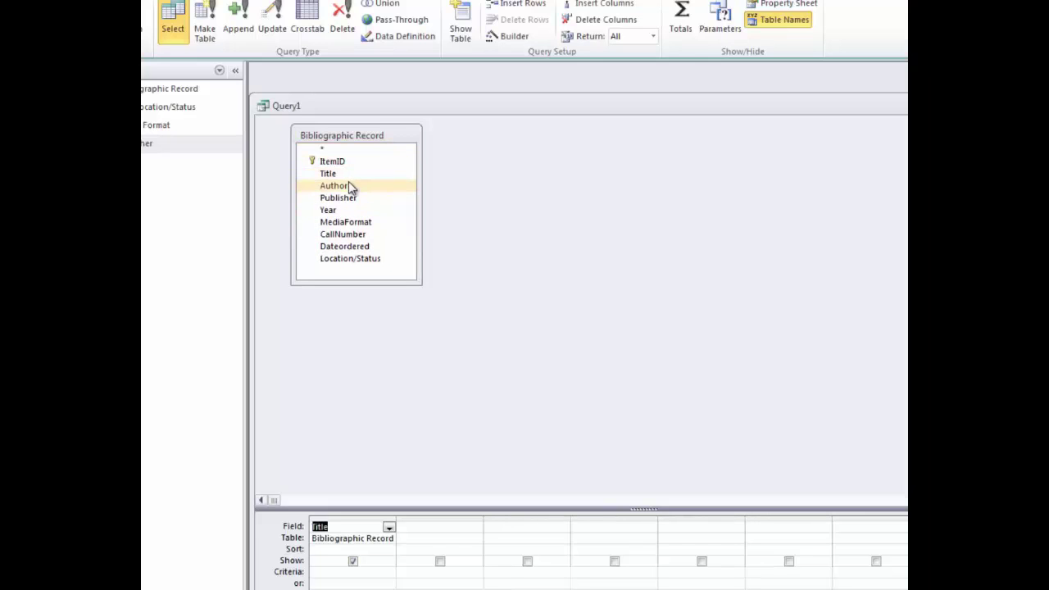
{"action": "double_click", "coordinate": [348, 187]}
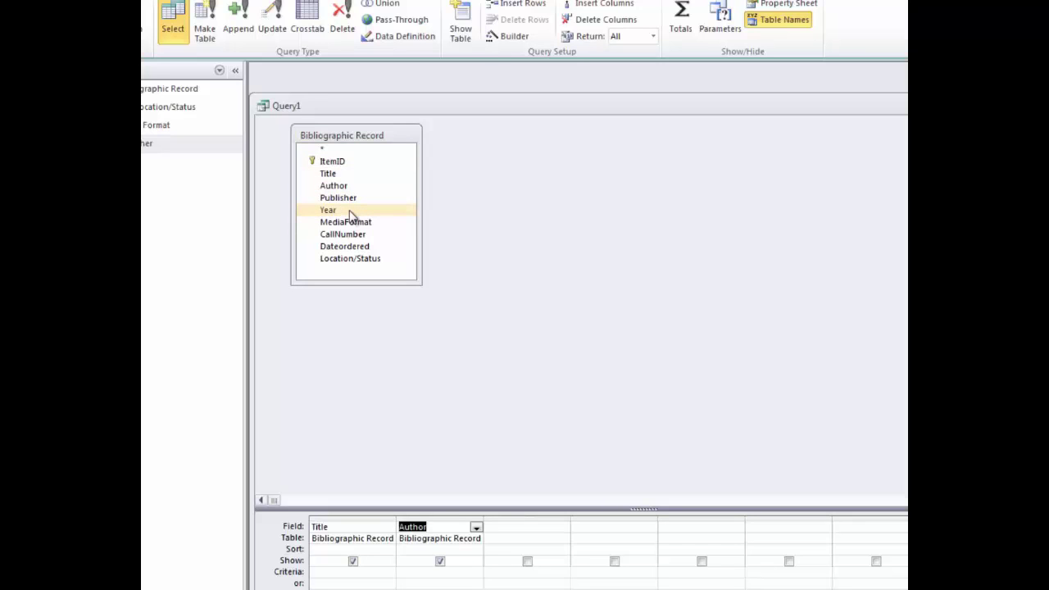
{"action": "double_click", "coordinate": [351, 211]}
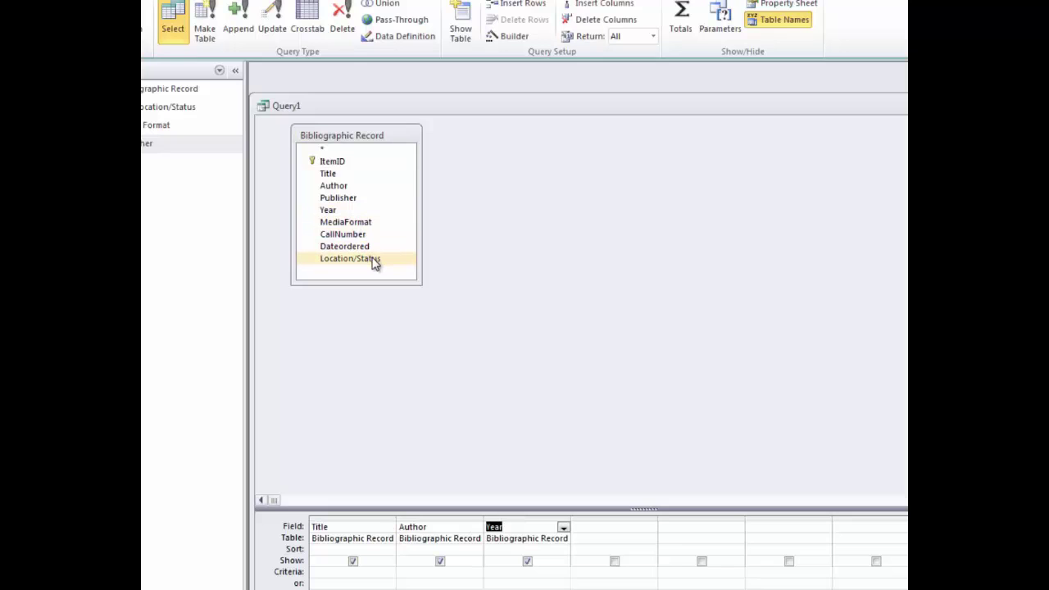
{"action": "double_click", "coordinate": [373, 259]}
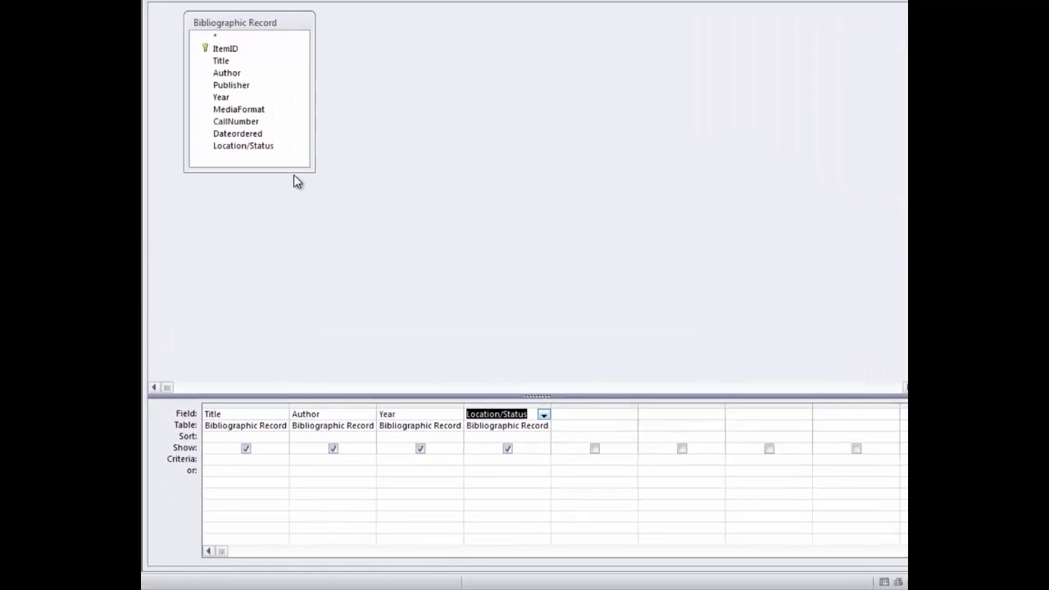
Set the Year criterion to <2000 and the Location/Status criterion to not withdrawn
{"action": "left_click", "coordinate": [409, 461]}
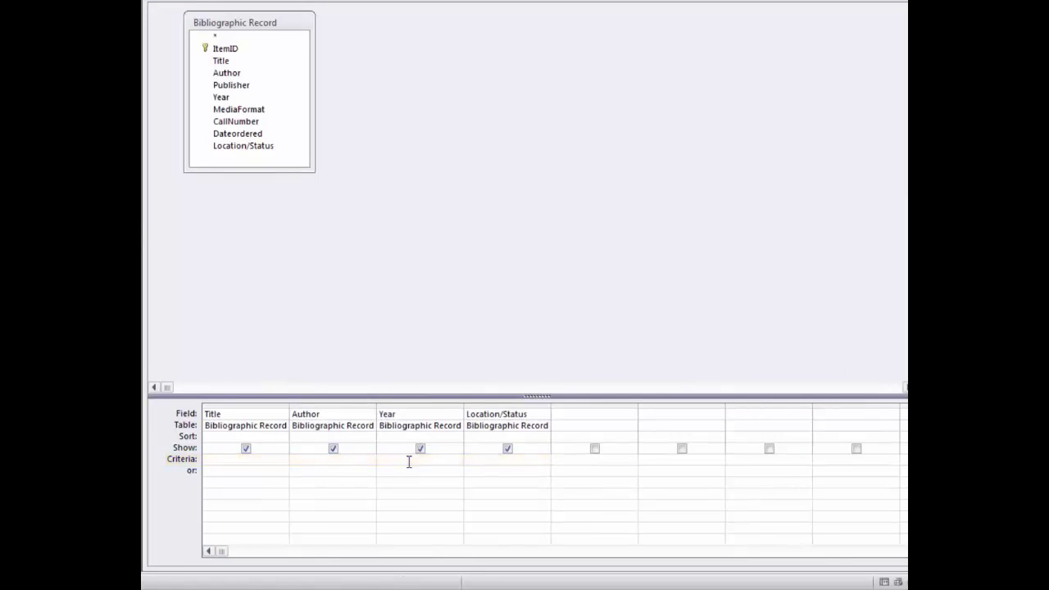
{"action": "type", "text": "<2000"}
{"action": "key", "text": "Tab"}
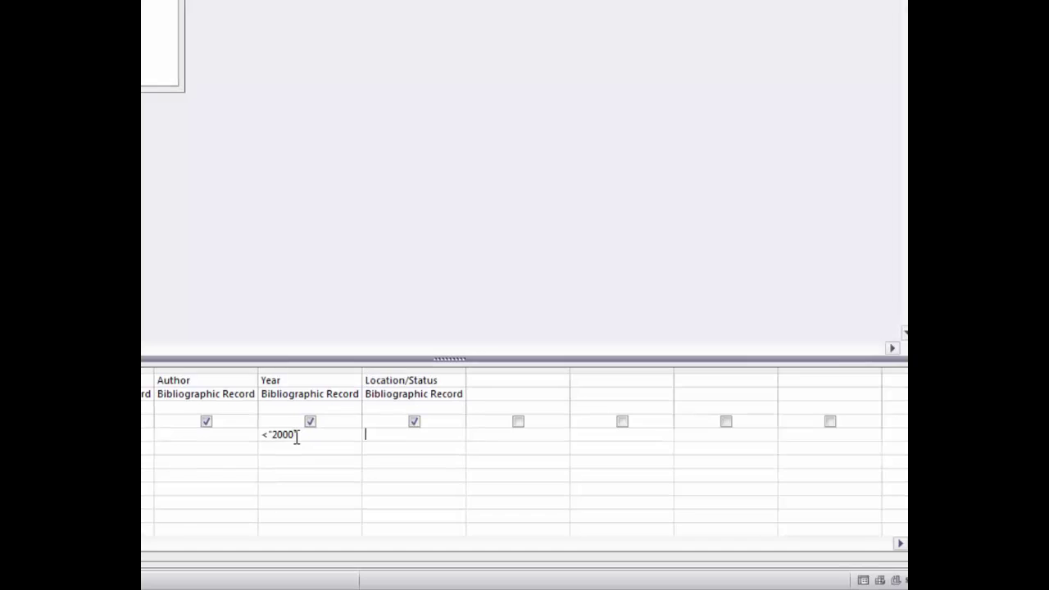
{"action": "type", "text": "not withdrawn"}
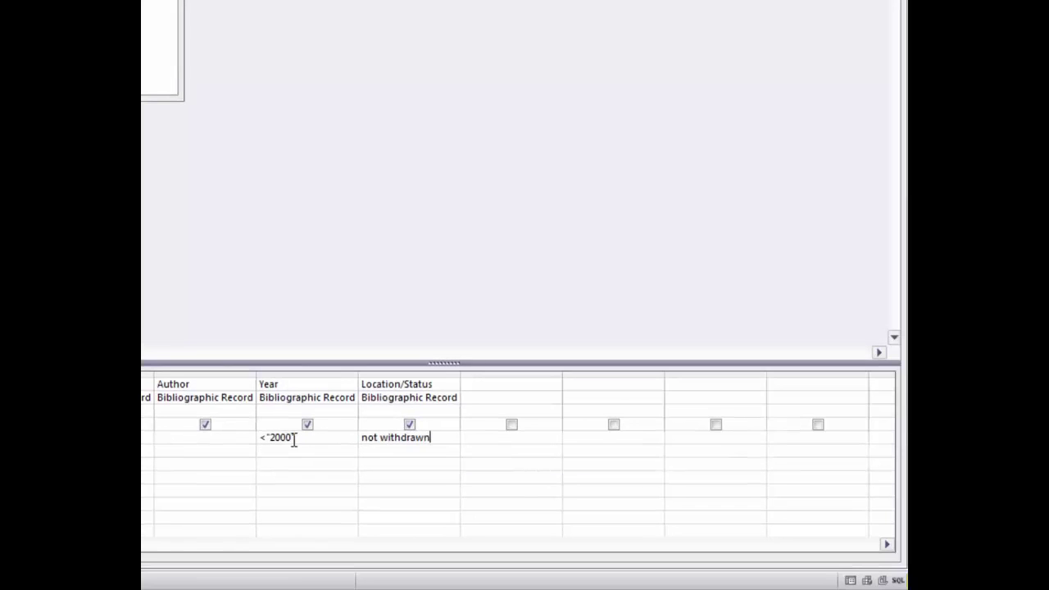
{"action": "key", "text": "Tab"}
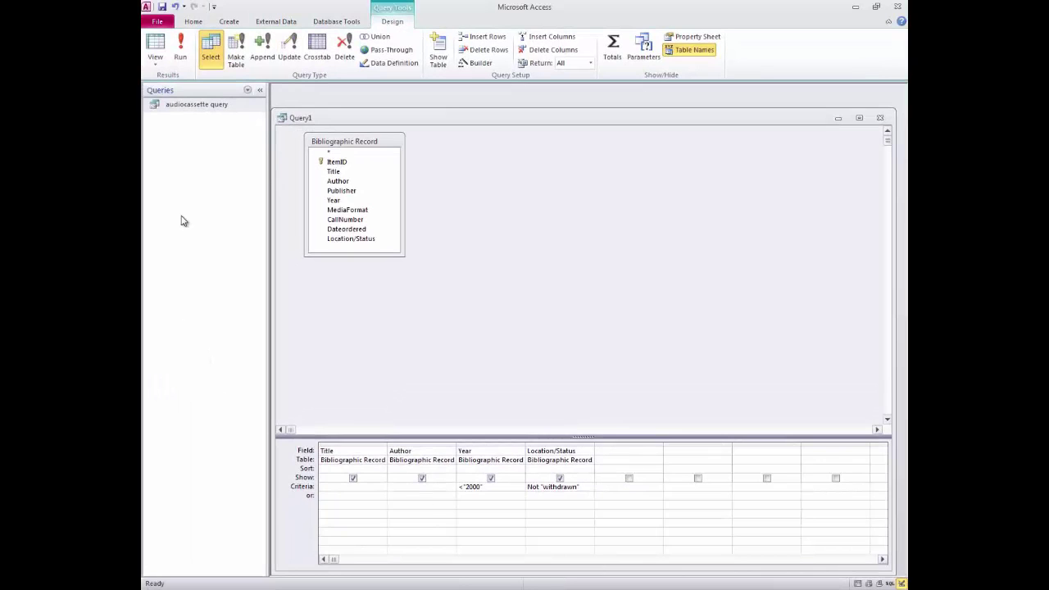
Run the query, save it as "Titles for Withdrawal", and close it
{"action": "left_click", "coordinate": [179, 50]}
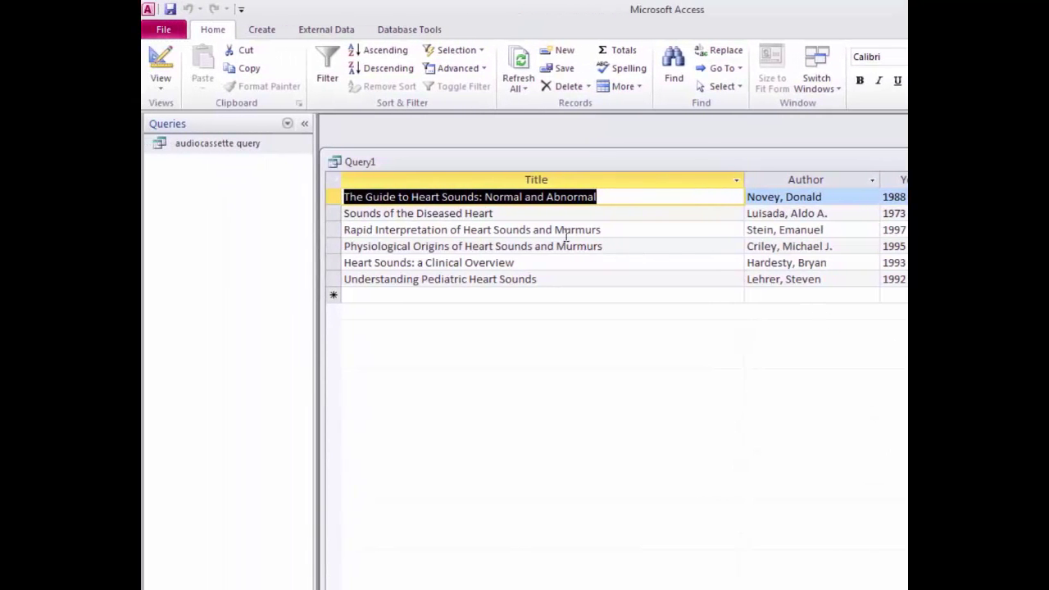
{"action": "left_click", "coordinate": [172, 10]}
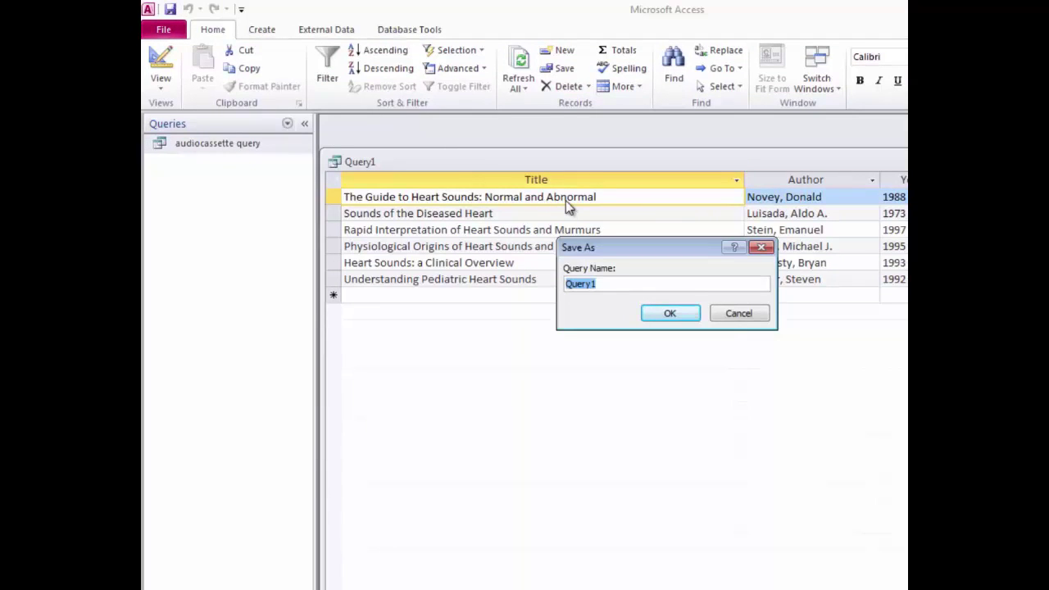
{"action": "type", "text": "Titles for "}
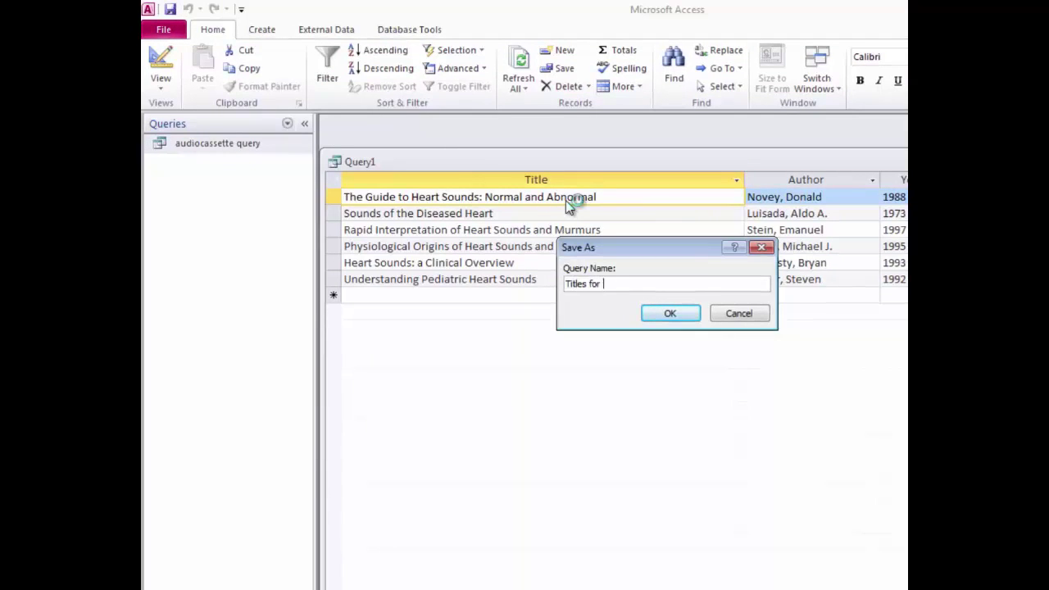
{"action": "type", "text": "Withdrawal"}
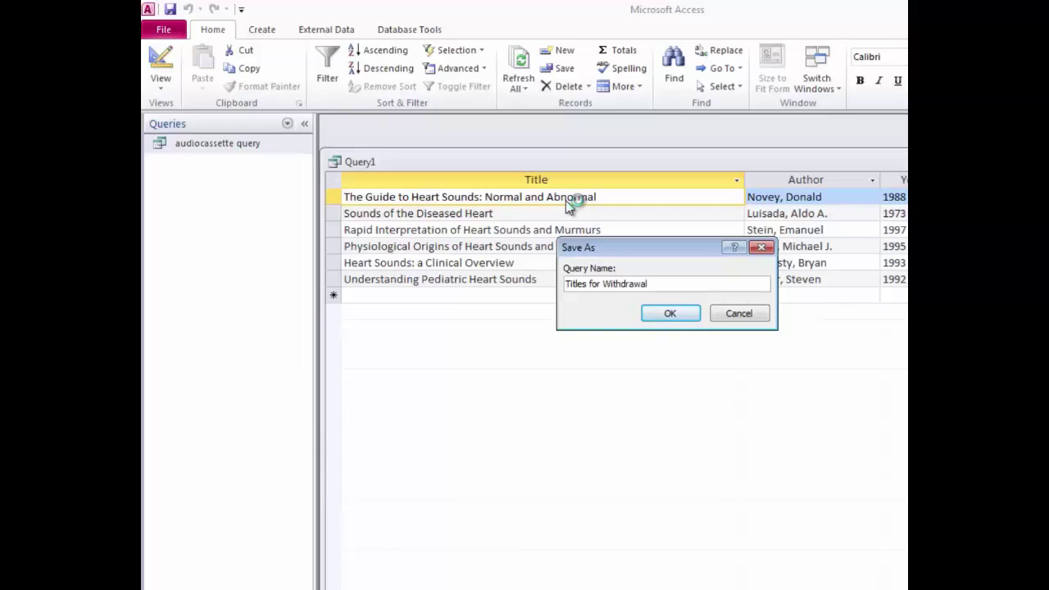
{"action": "key", "text": "Return"}
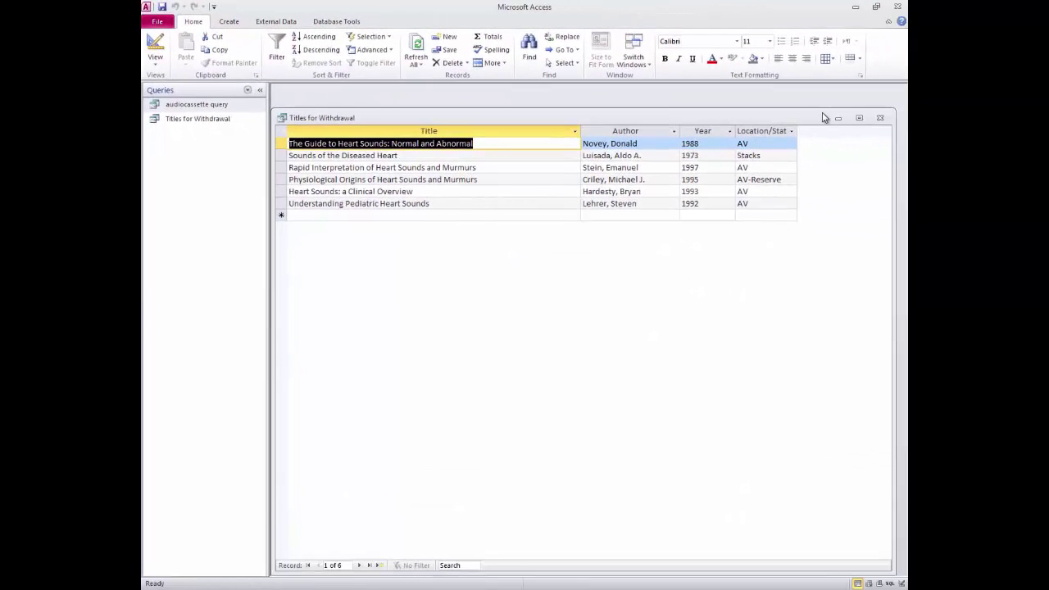
{"action": "left_click", "coordinate": [878, 121]}
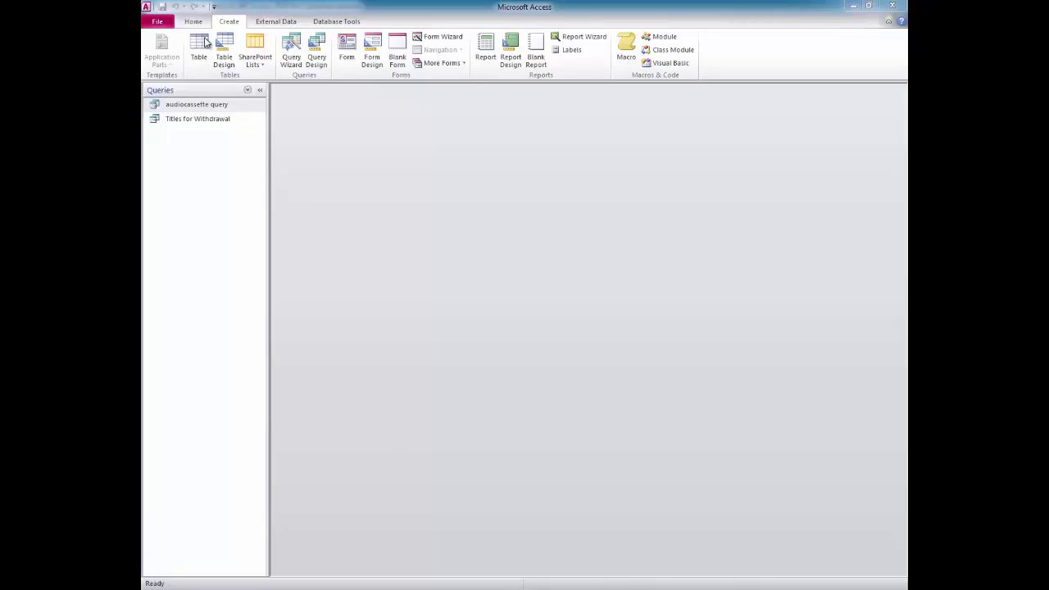
Start a report with the Report Wizard, using all fields of the Titles for Withdrawal query
{"action": "left_click", "coordinate": [232, 23]}
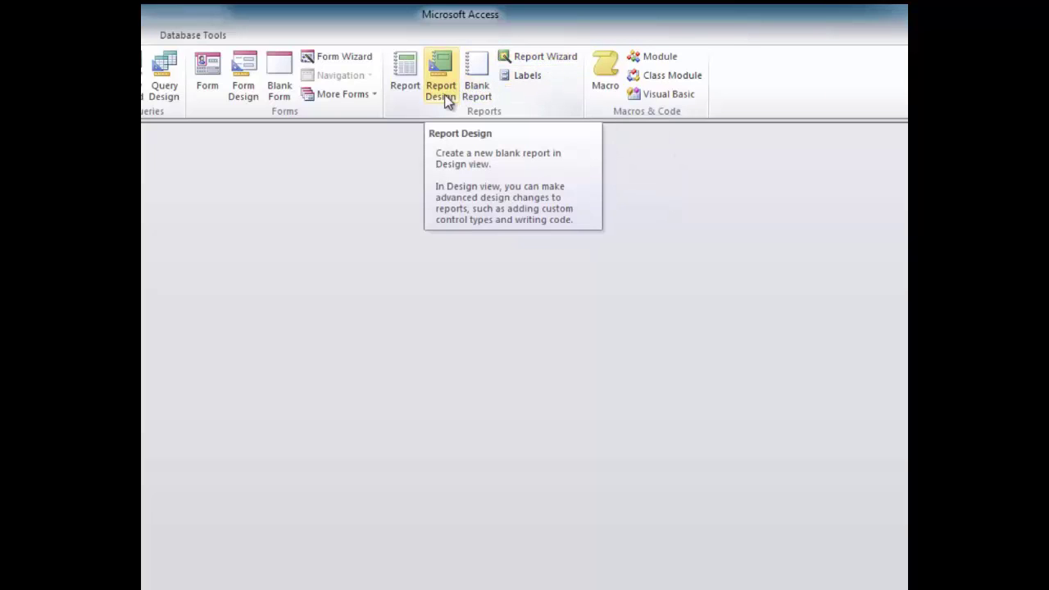
{"action": "left_click", "coordinate": [535, 58]}
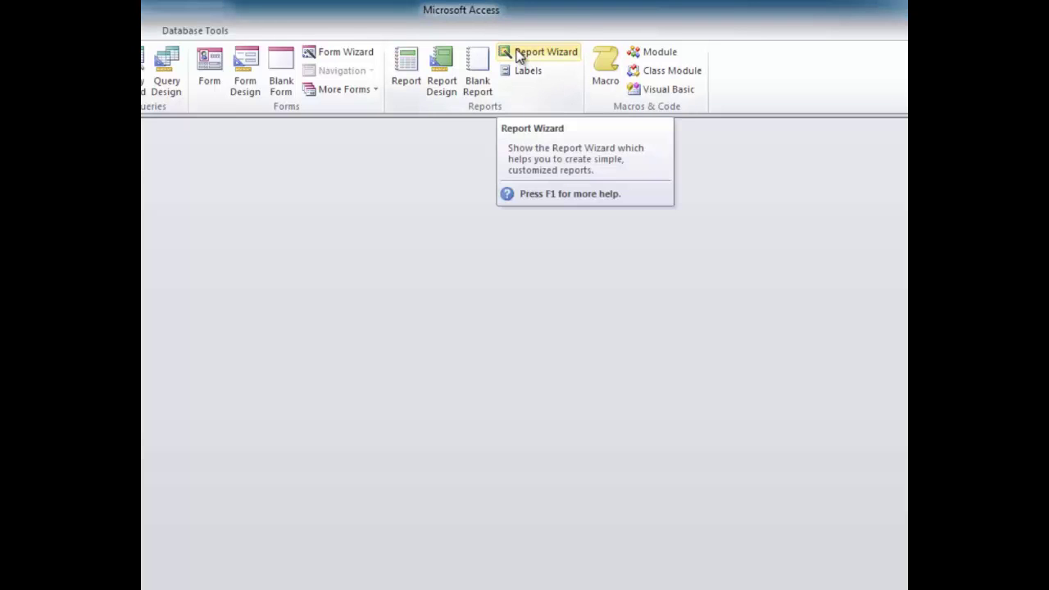
{"action": "left_click", "coordinate": [518, 56]}
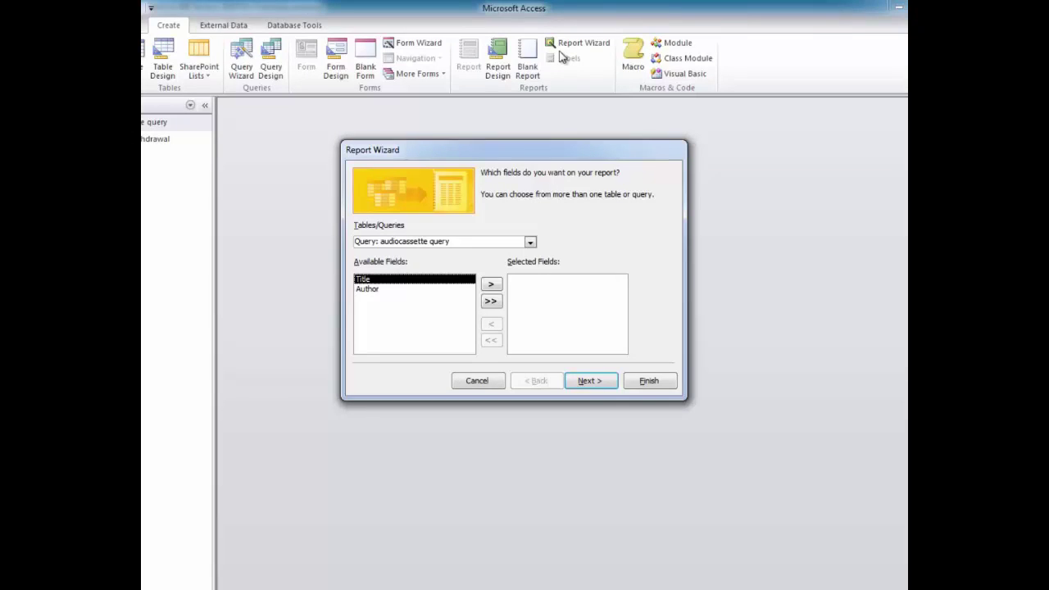
{"action": "left_click", "coordinate": [531, 243]}
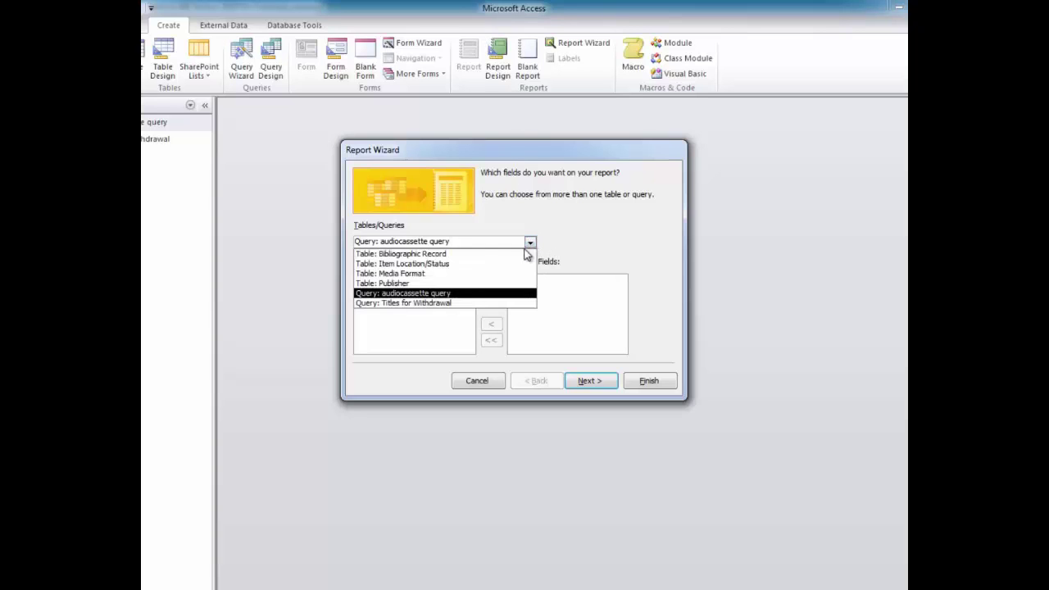
{"action": "left_click", "coordinate": [444, 303]}
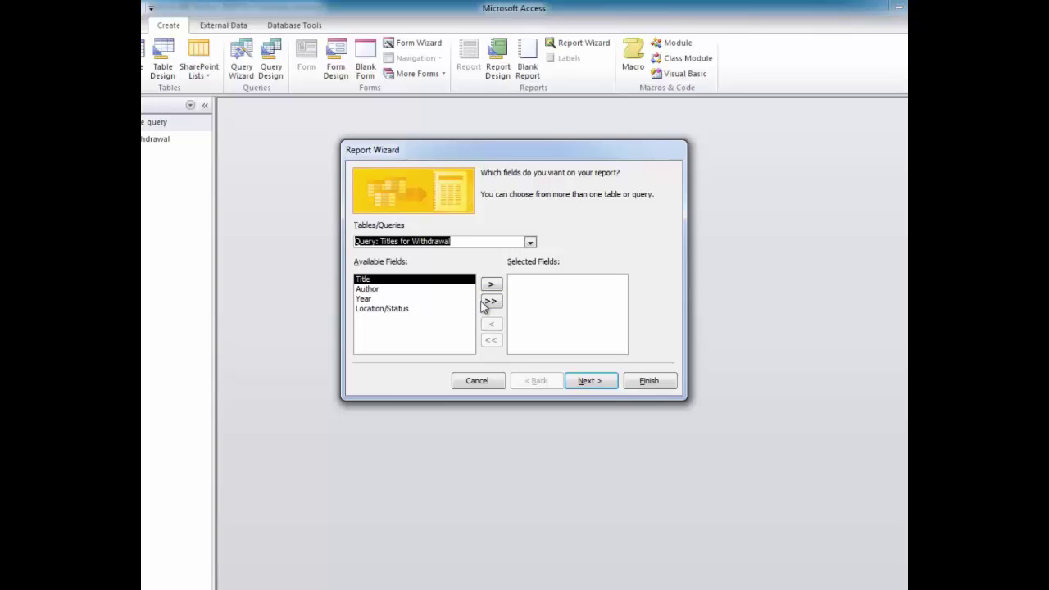
{"action": "left_click", "coordinate": [489, 302]}
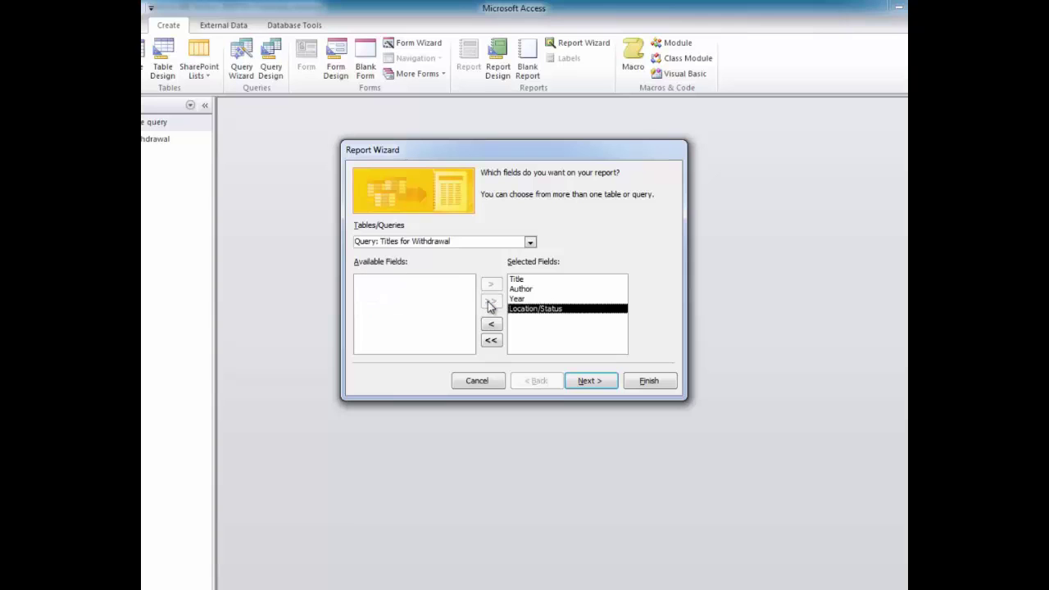
{"action": "left_click", "coordinate": [586, 382]}
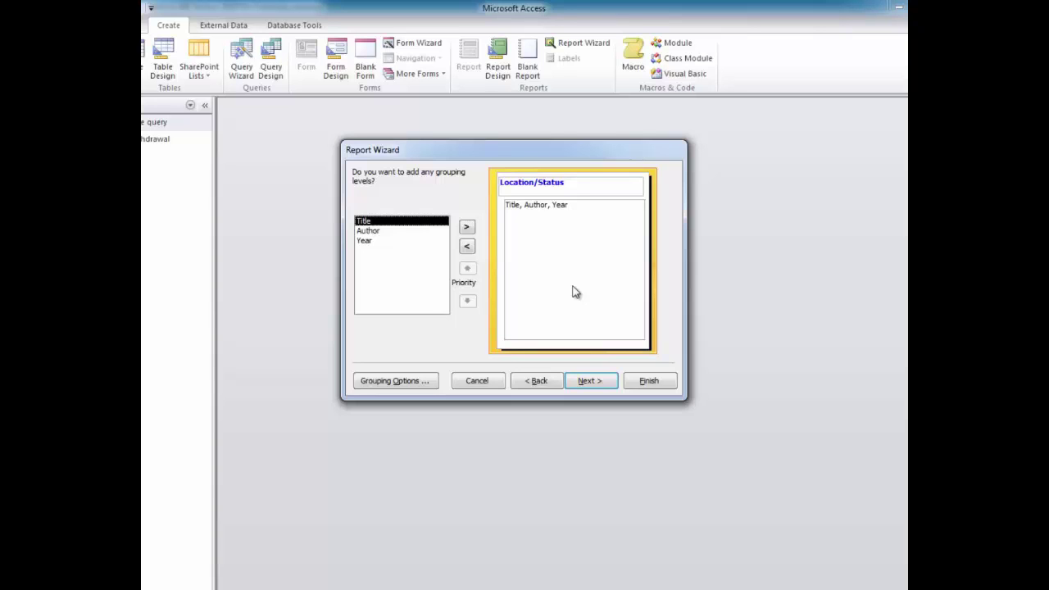
Remove the Location/Status grouping level from the report and sort its records by Title in ascending order
{"action": "left_click", "coordinate": [467, 249]}
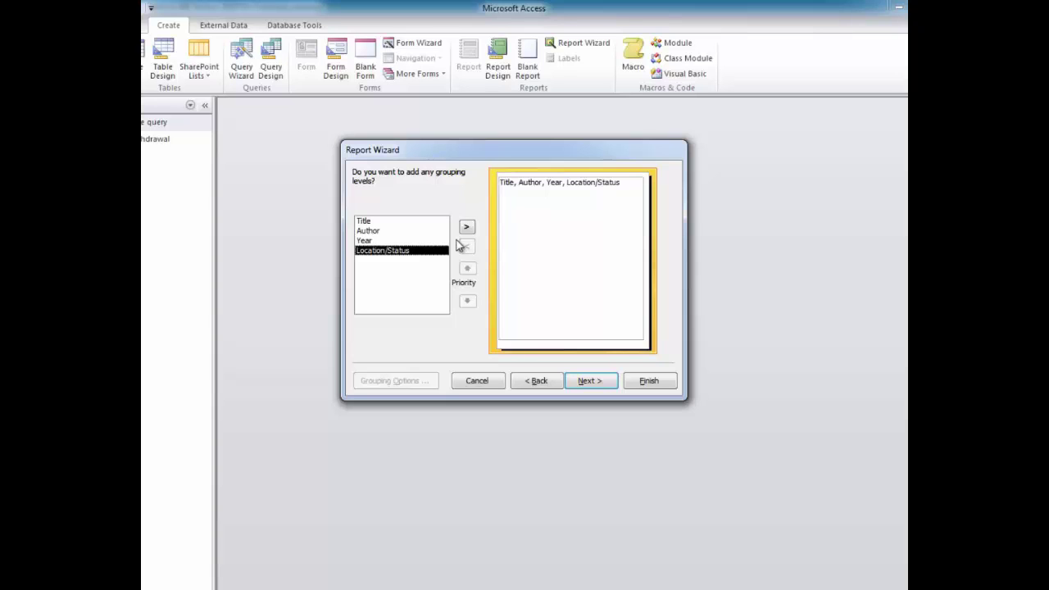
{"action": "left_click", "coordinate": [589, 381]}
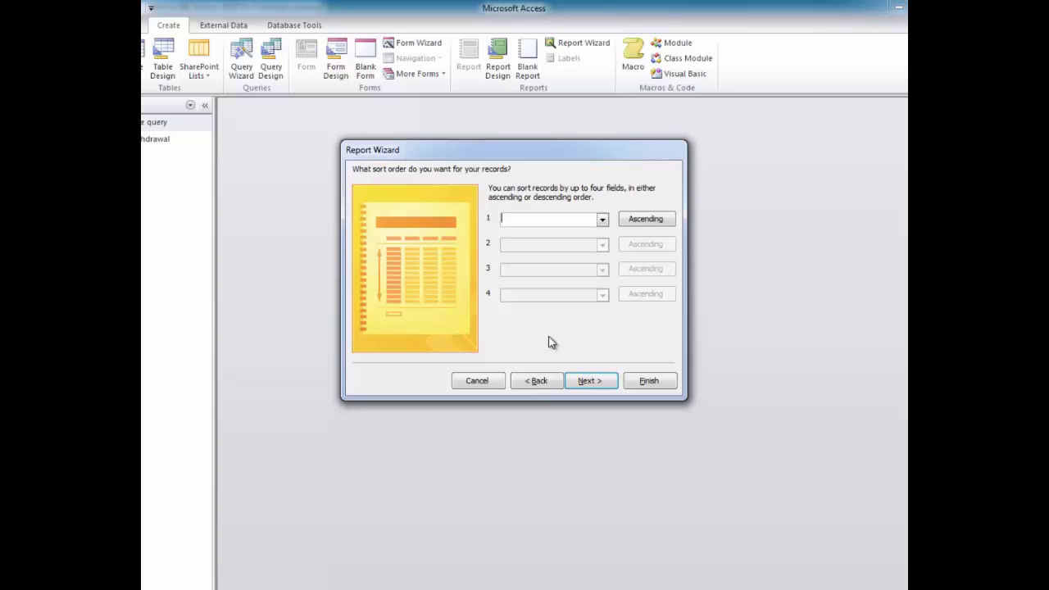
{"action": "left_click", "coordinate": [601, 221]}
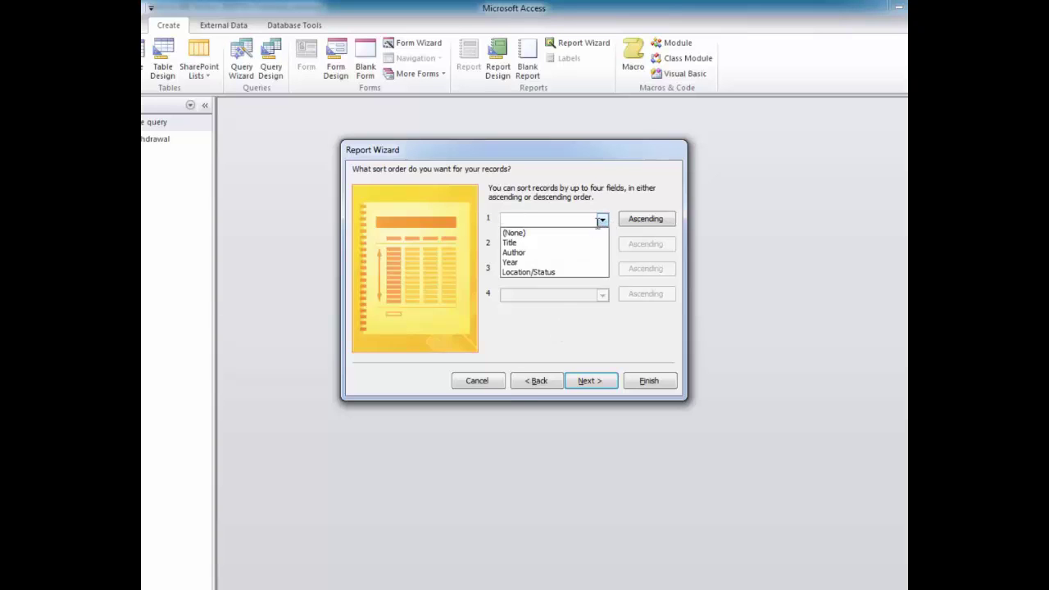
{"action": "left_click", "coordinate": [573, 244]}
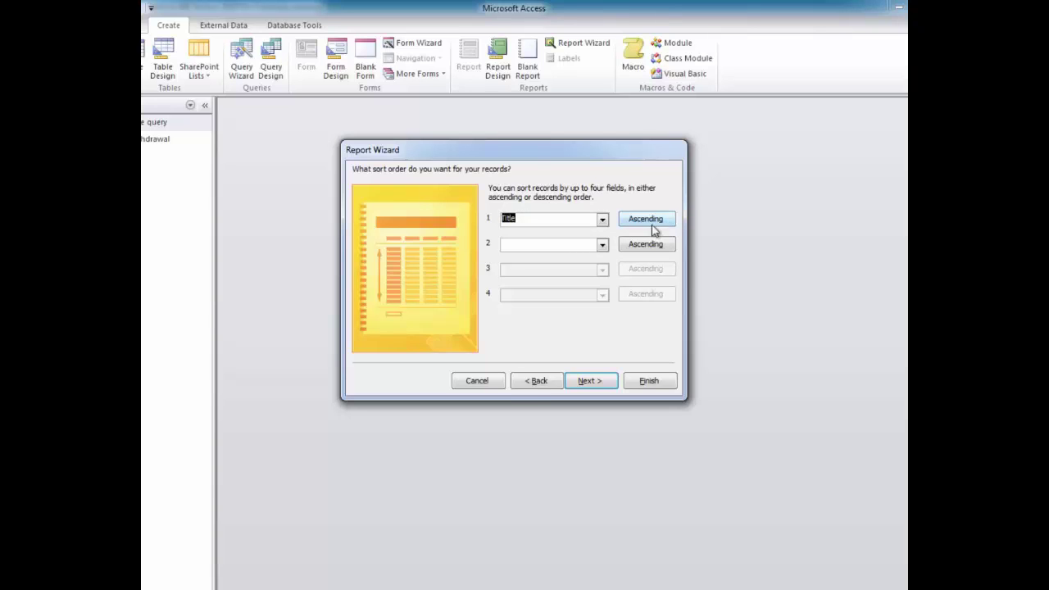
{"action": "left_click", "coordinate": [605, 383]}
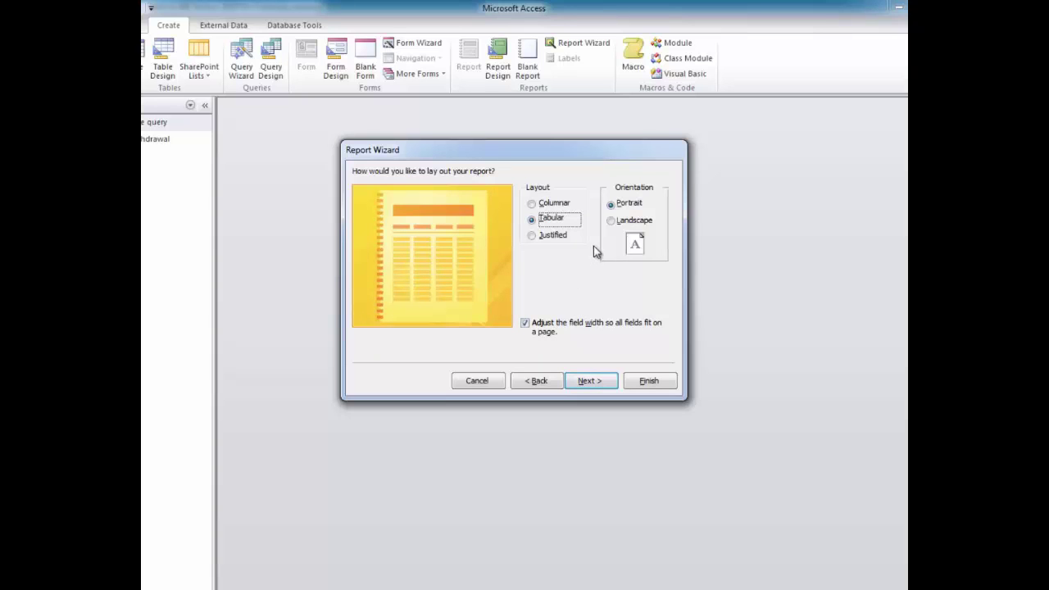
Choose the Columnar layout in portrait orientation, keep the title Titles for Withdrawal, and finish the report with a preview
{"action": "left_click", "coordinate": [557, 206]}
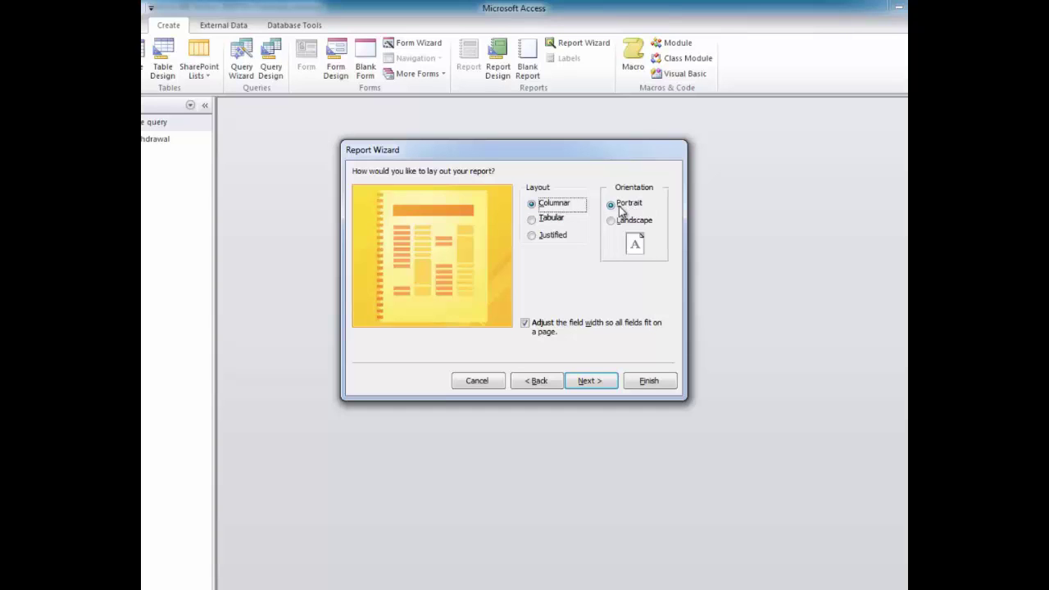
{"action": "left_click", "coordinate": [601, 383]}
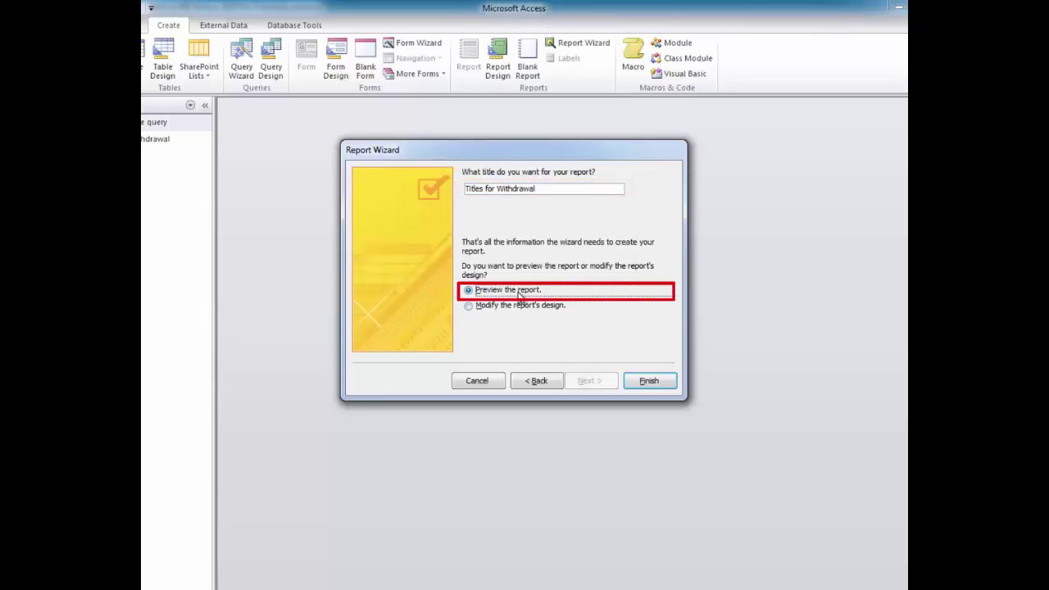
{"action": "left_click", "coordinate": [646, 385]}
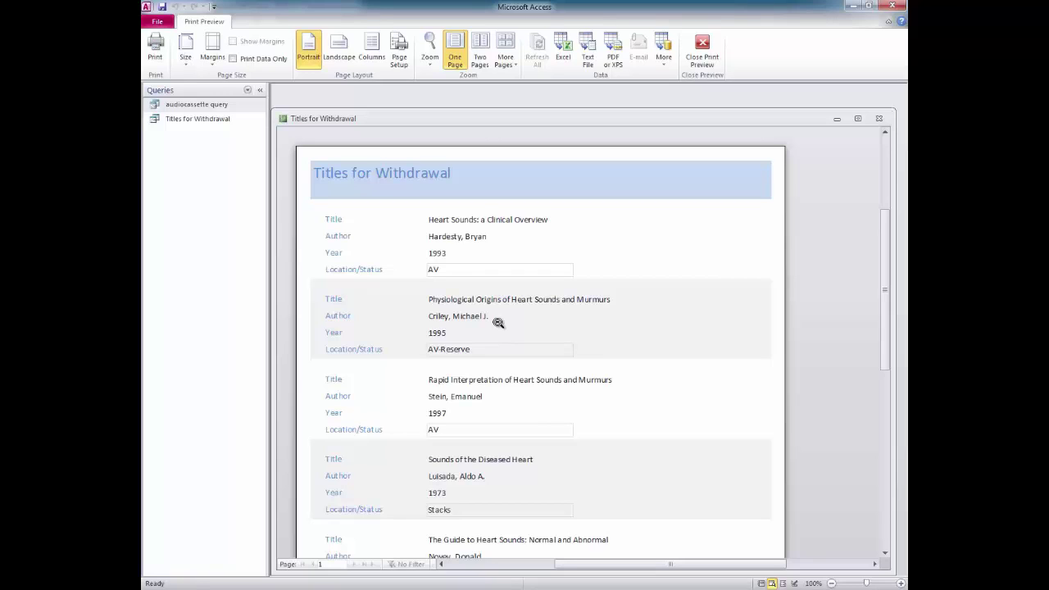
Close the report's print preview and switch the report to Layout View
{"action": "left_click", "coordinate": [703, 46]}
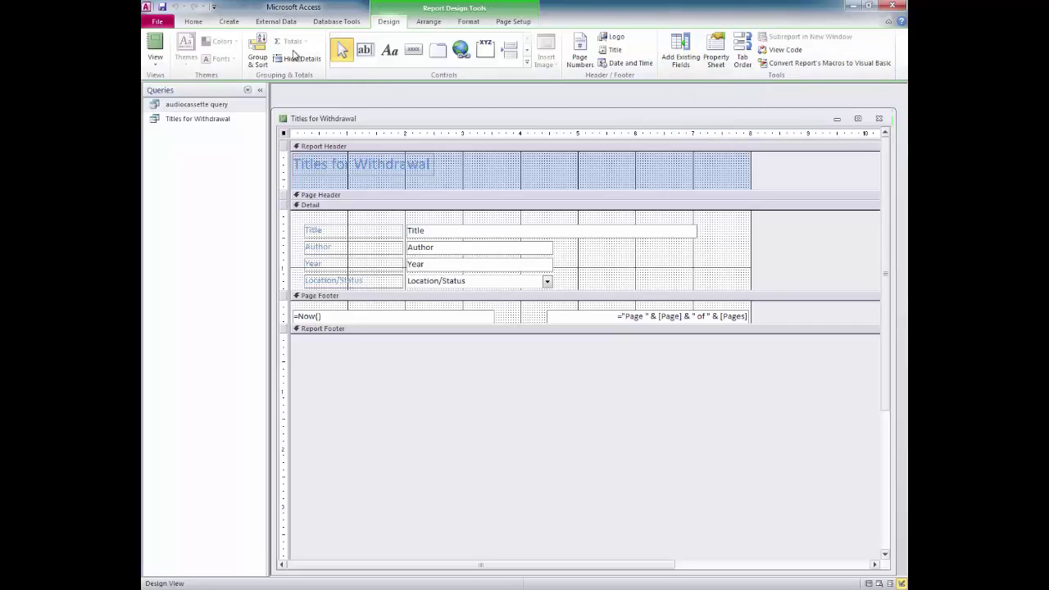
{"action": "left_click", "coordinate": [156, 62]}
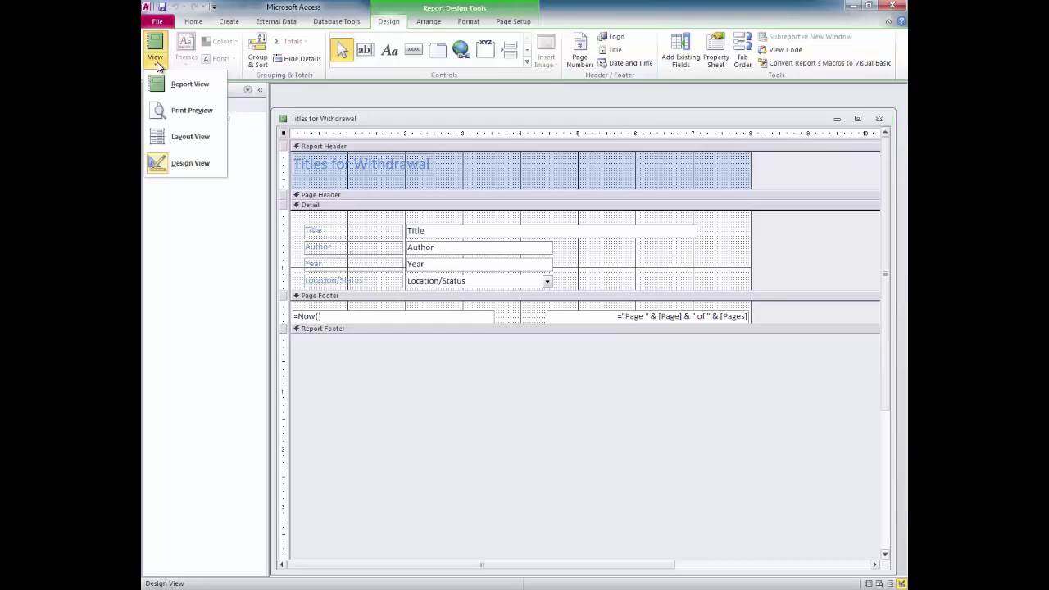
{"action": "left_click", "coordinate": [177, 137]}
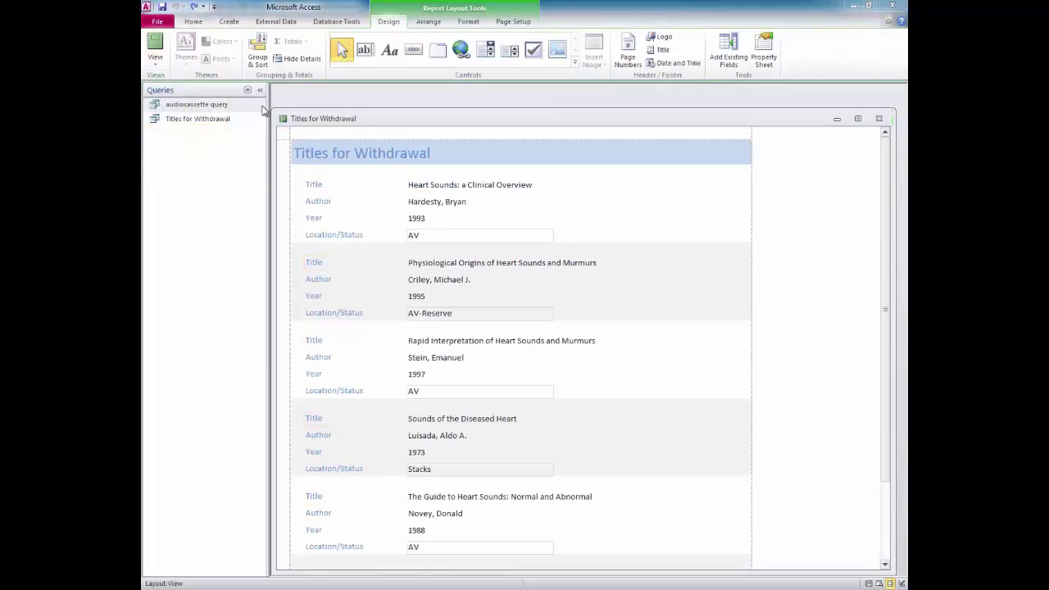
Save the Titles for Withdrawal report and close it
{"action": "left_click", "coordinate": [155, 22]}
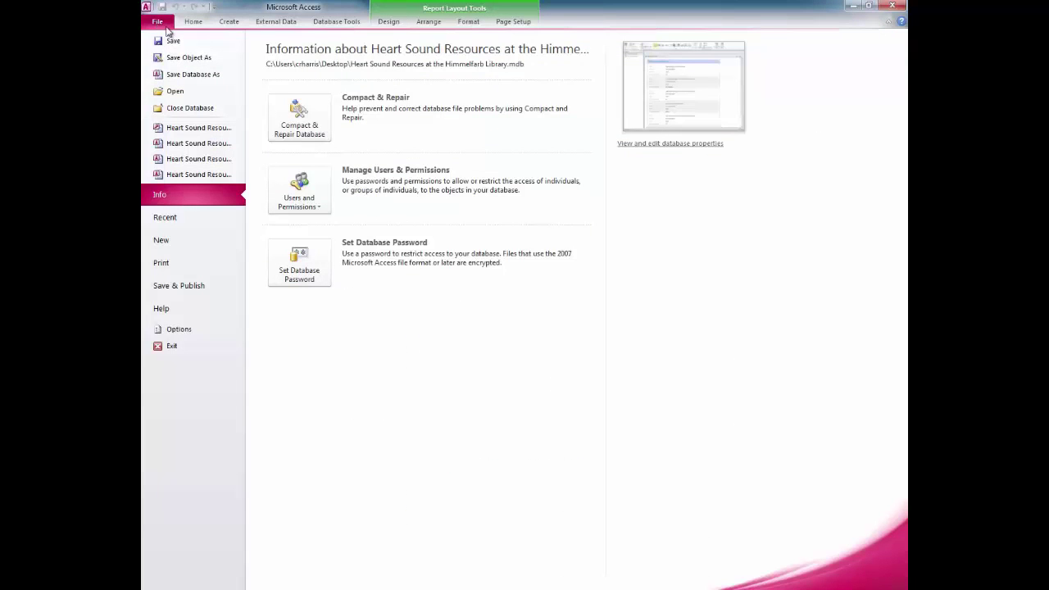
{"action": "left_click", "coordinate": [173, 42]}
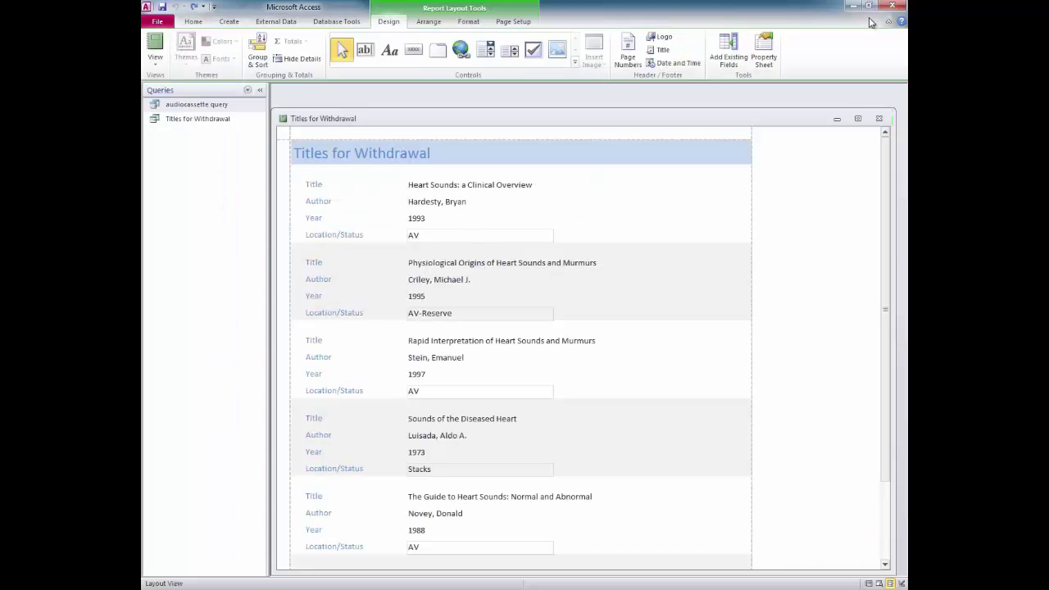
{"action": "left_click", "coordinate": [879, 120]}
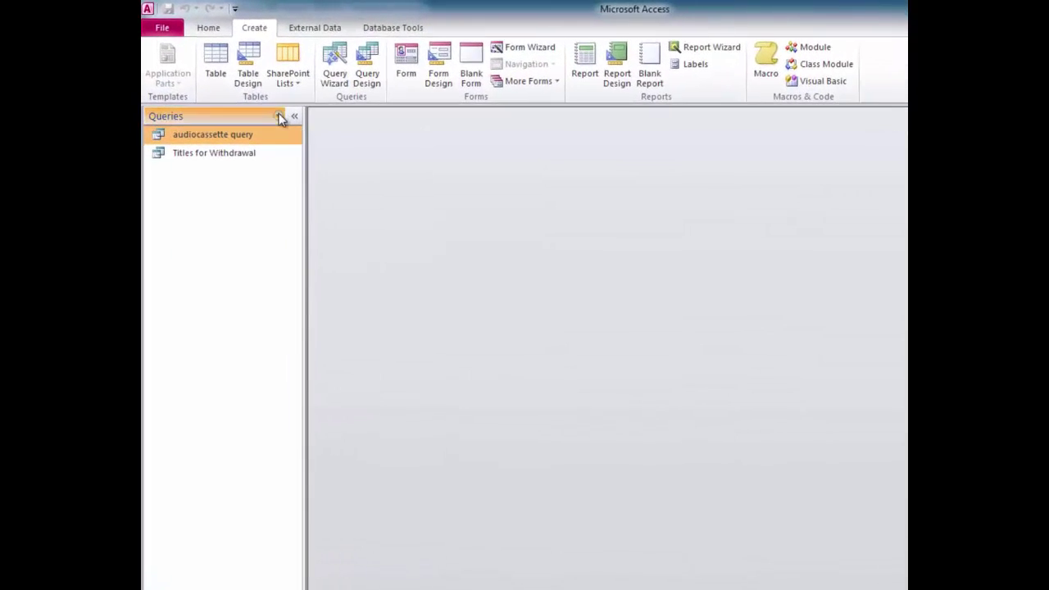
Show all Access objects, including tables, queries and reports, and close the Heart Sound Resources database
{"action": "left_click", "coordinate": [246, 90]}
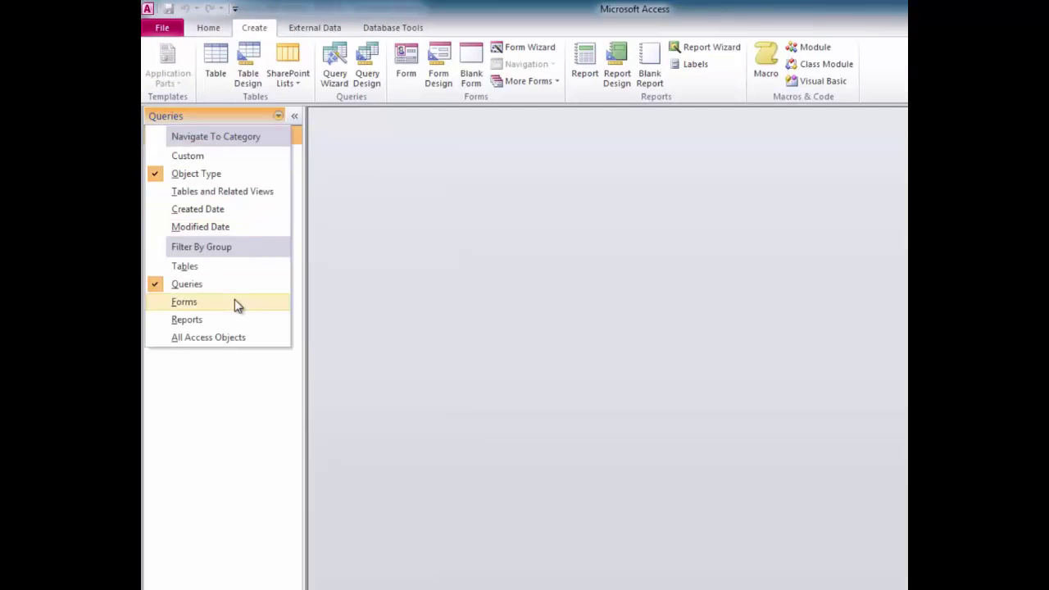
{"action": "left_click", "coordinate": [259, 337]}
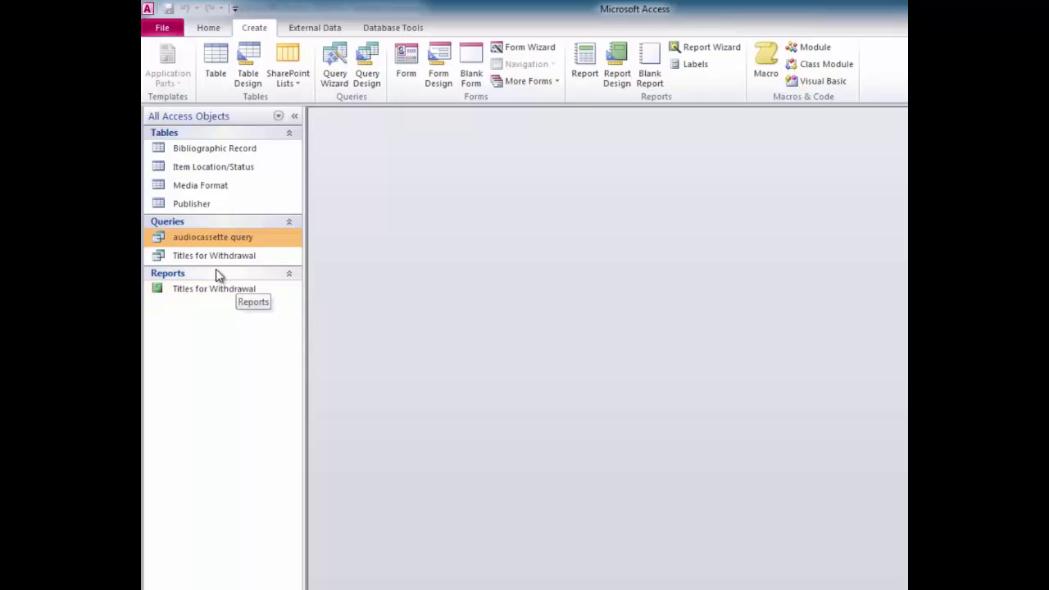
{"action": "left_click", "coordinate": [164, 29]}
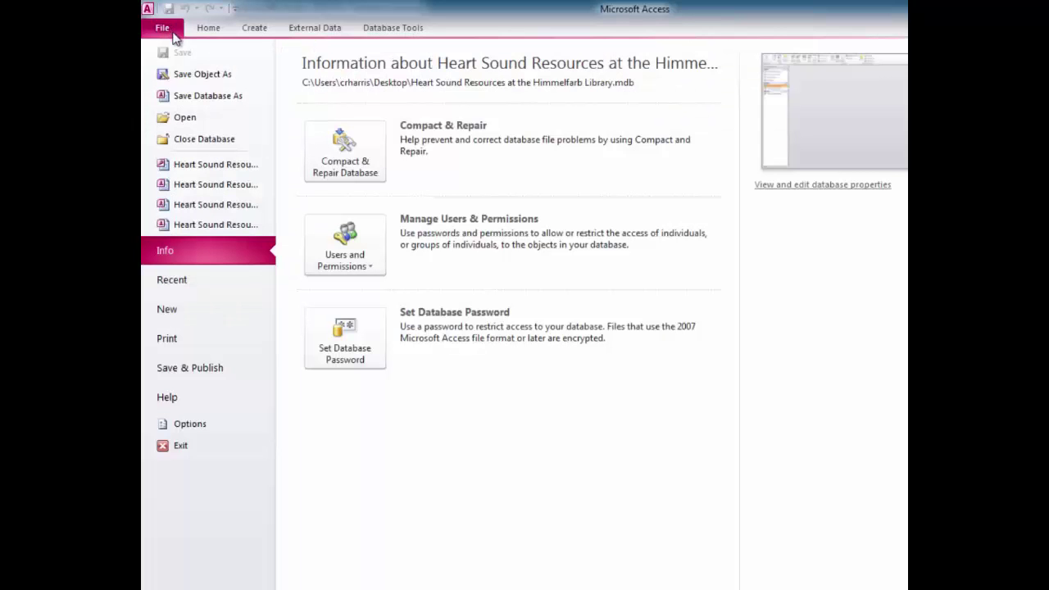
{"action": "left_click", "coordinate": [215, 141]}
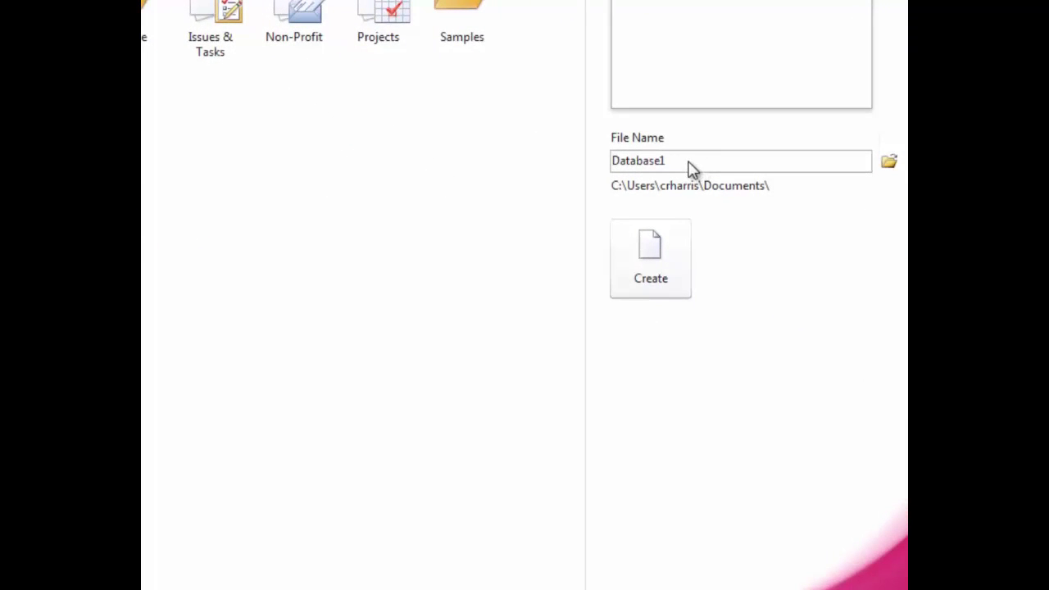
Name the new blank database Access Practice Exercise
{"action": "double_click", "coordinate": [690, 162]}
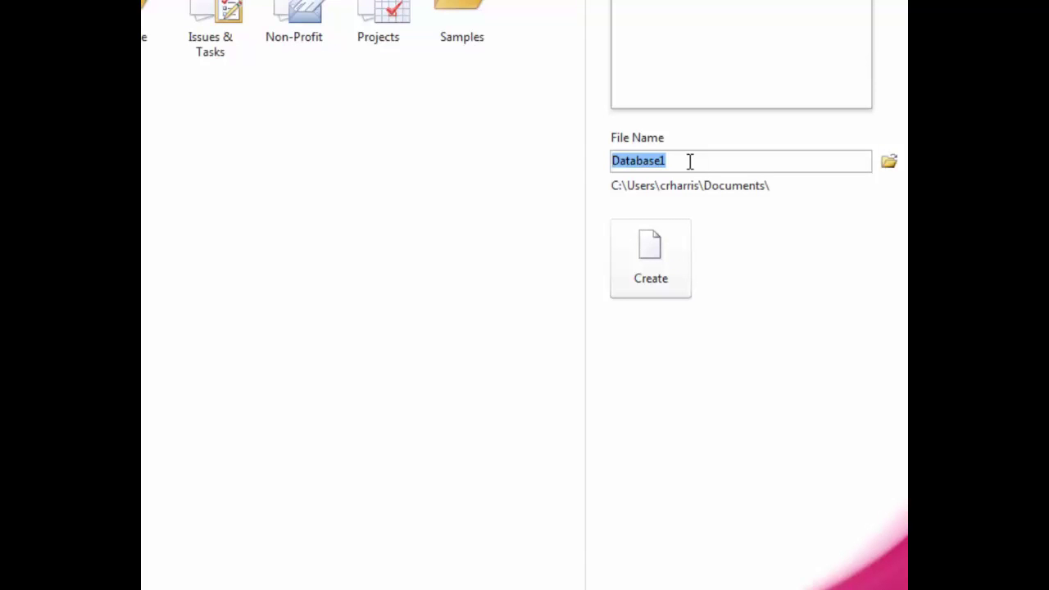
{"action": "type", "text": "Access Practic"}
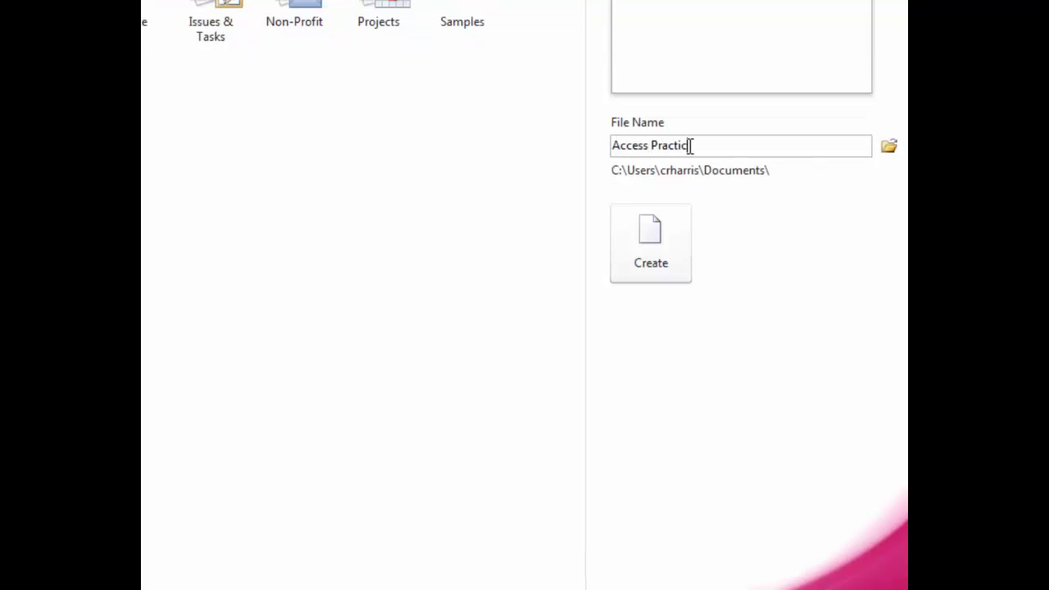
{"action": "type", "text": "e Exercise"}
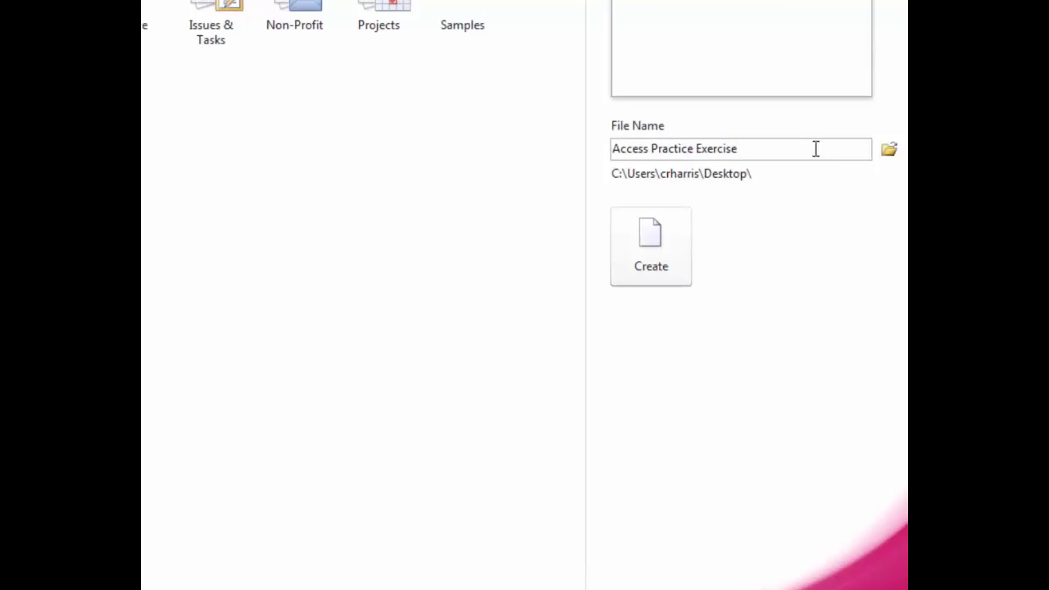
Choose the Desktop as the new database's storage location and create the database
{"action": "triple_click", "coordinate": [815, 148]}
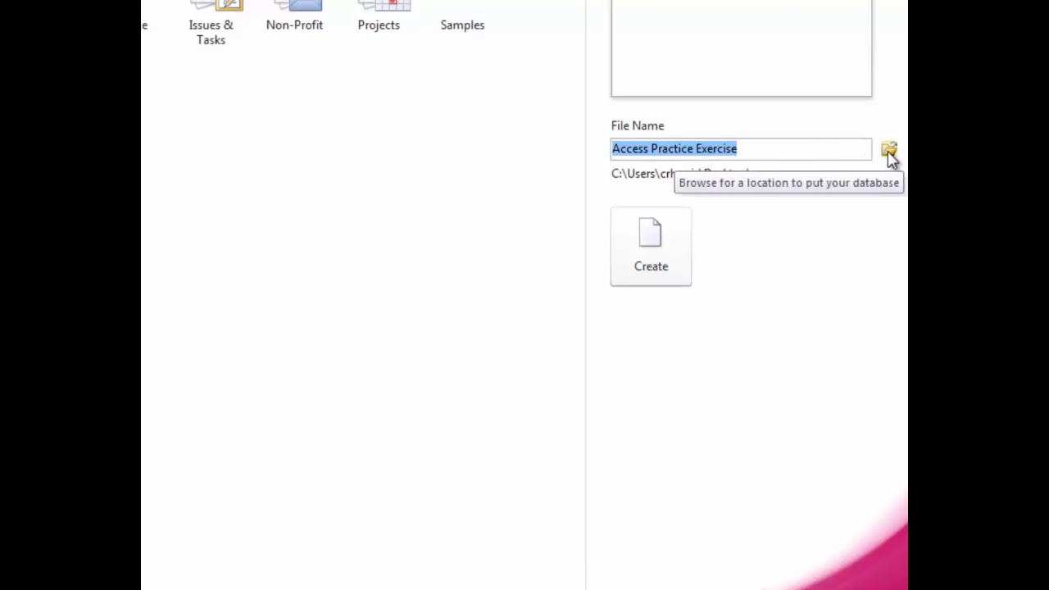
{"action": "left_click", "coordinate": [890, 151]}
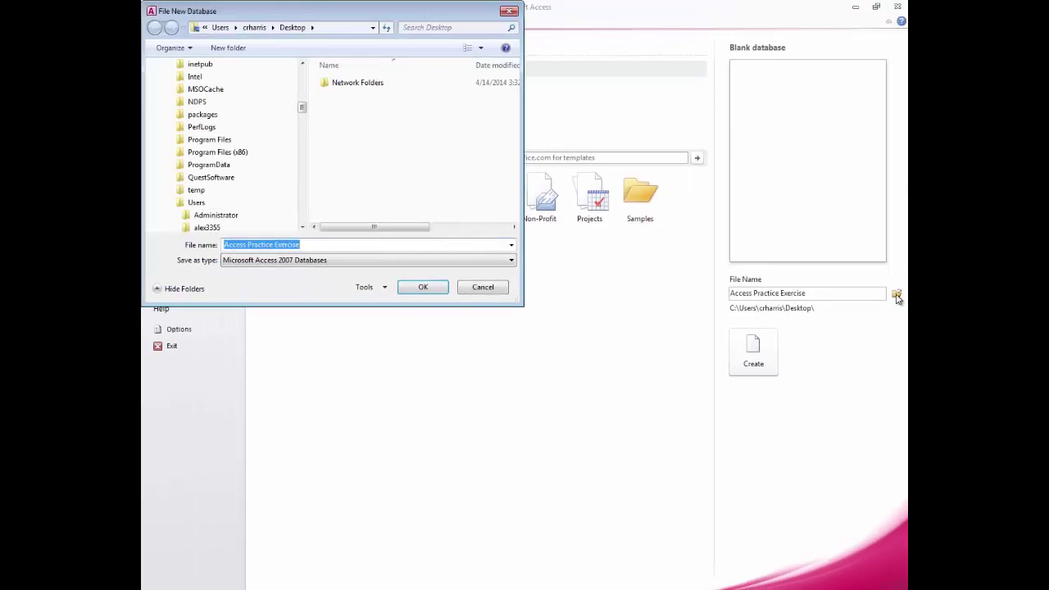
{"action": "scroll", "coordinate": [302, 113], "scroll_direction": "up", "scroll_amount": 5}
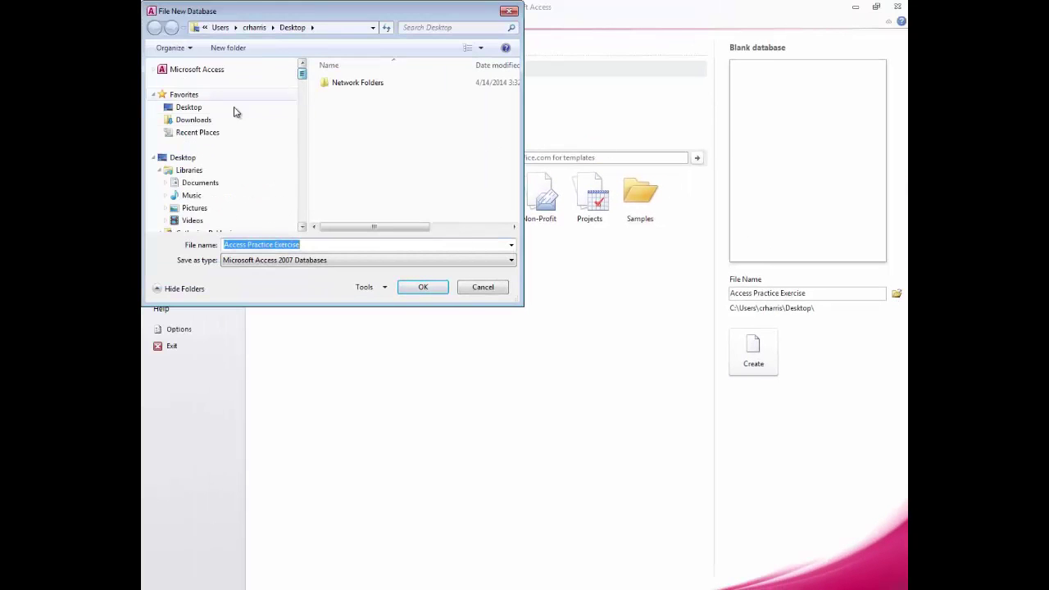
{"action": "left_click", "coordinate": [230, 162]}
{"action": "left_click", "coordinate": [431, 288]}
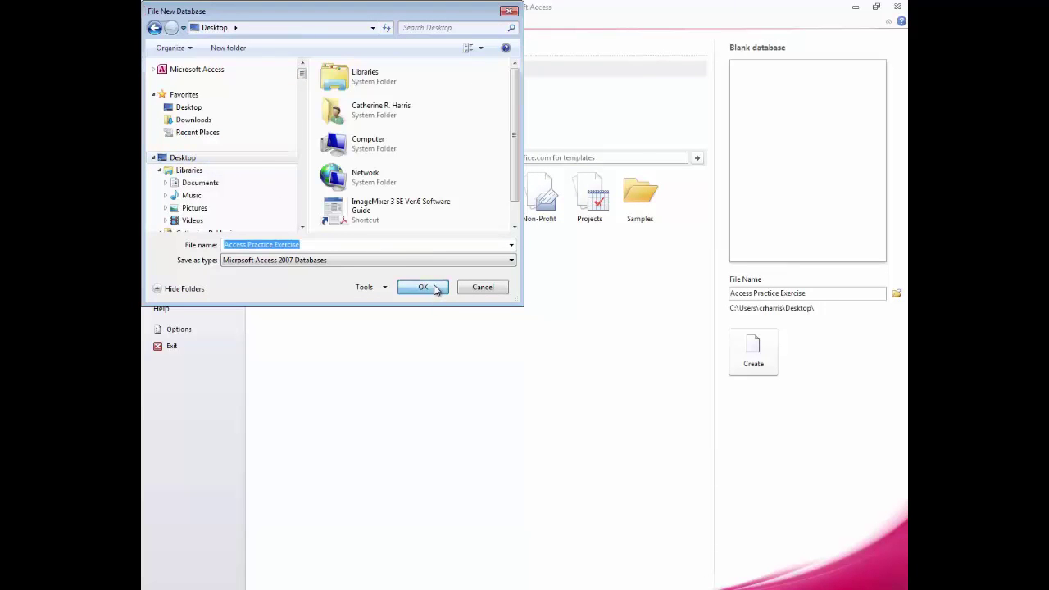
{"action": "left_click", "coordinate": [754, 350]}
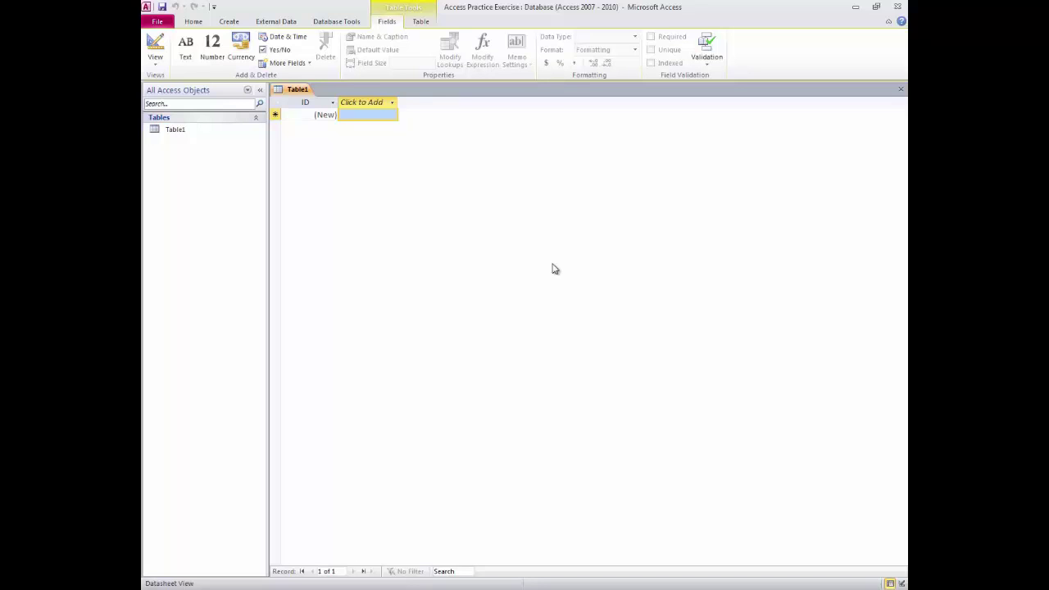
Switch the new table to Design View, saving it under the name Manufacturers
{"action": "left_click", "coordinate": [152, 47]}
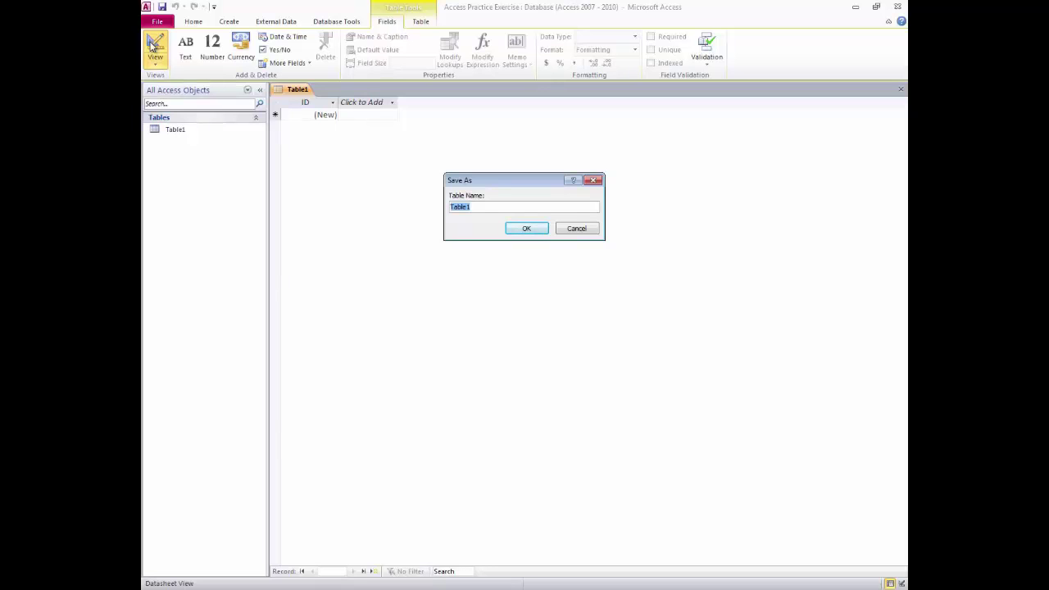
{"action": "type", "text": "Manufacturers"}
{"action": "key", "text": "Return"}
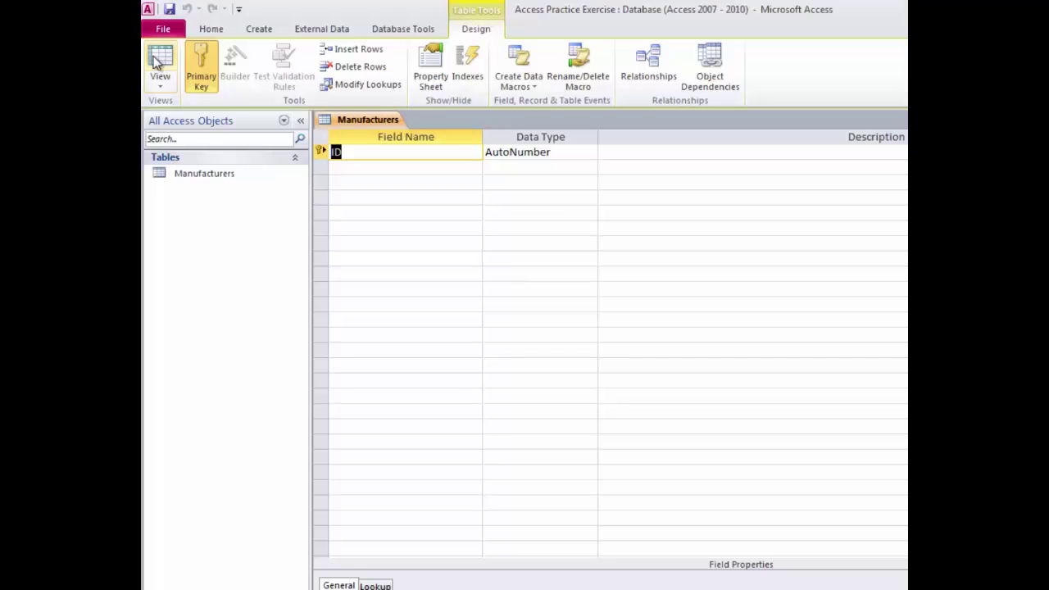
Rename the primary key field to Manufacturer and set its data type to Text, leaving the description blank
{"action": "type", "text": "Manufacturer"}
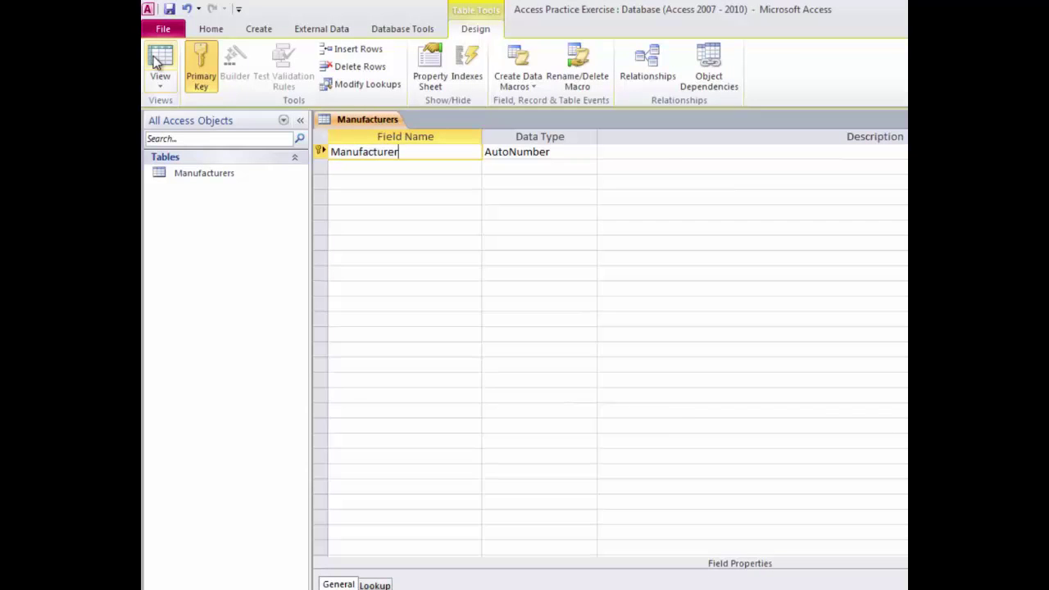
{"action": "key", "text": "Tab"}
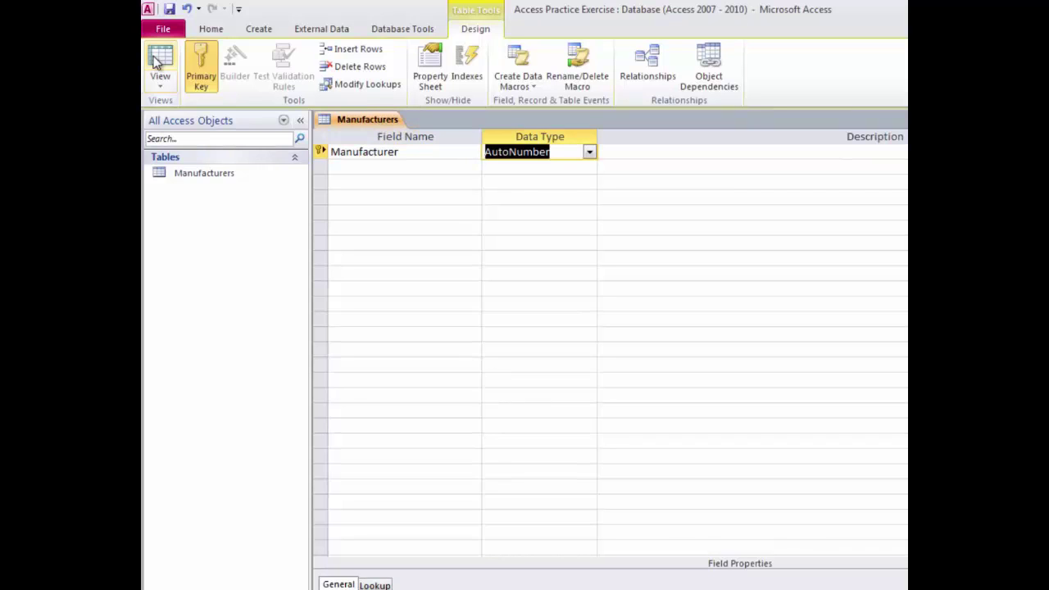
{"action": "left_click", "coordinate": [589, 155]}
{"action": "left_click", "coordinate": [565, 170]}
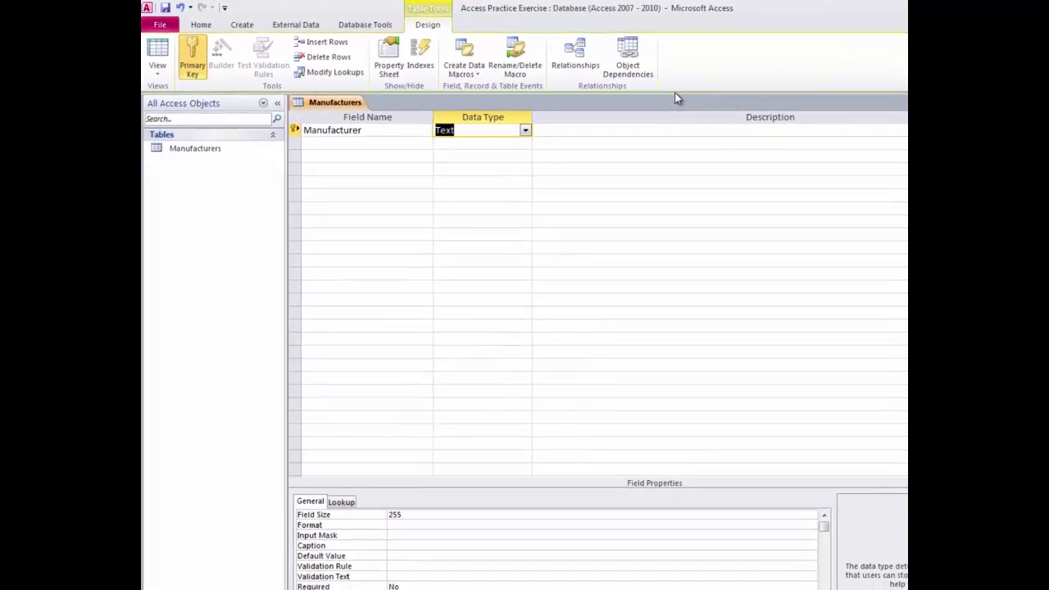
{"action": "key", "text": "Tab"}
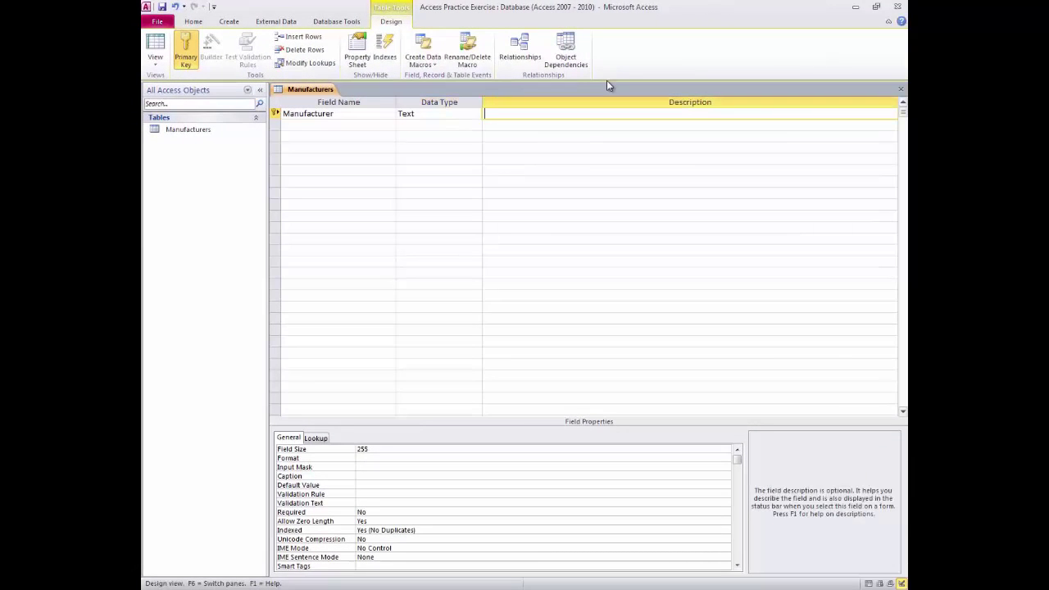
{"action": "key", "text": "Tab"}
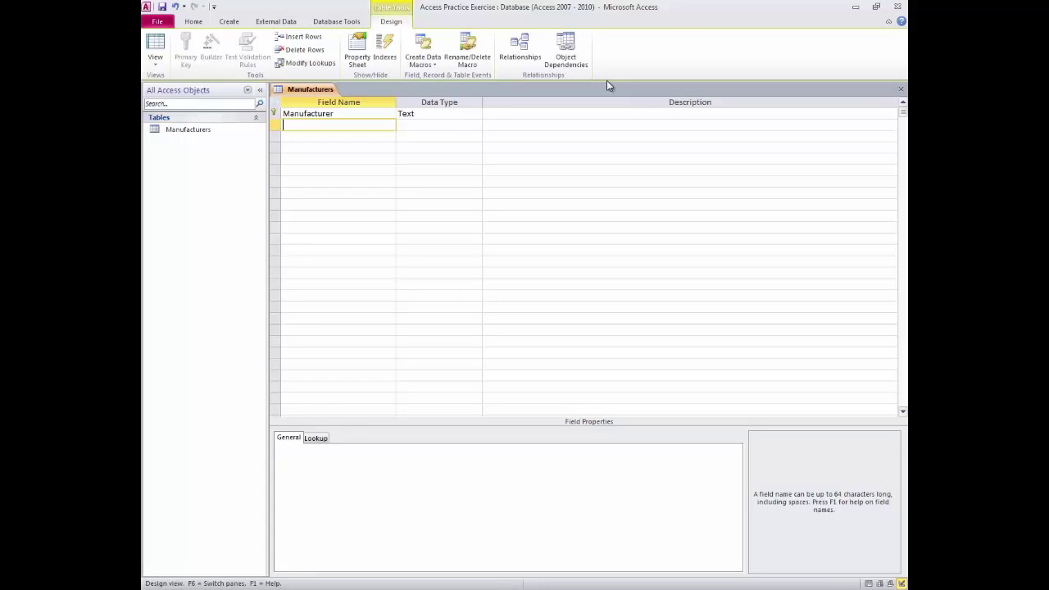
Add a second field named Website with the Text data type and no description
{"action": "type", "text": "Website"}
{"action": "key", "text": "Tab"}
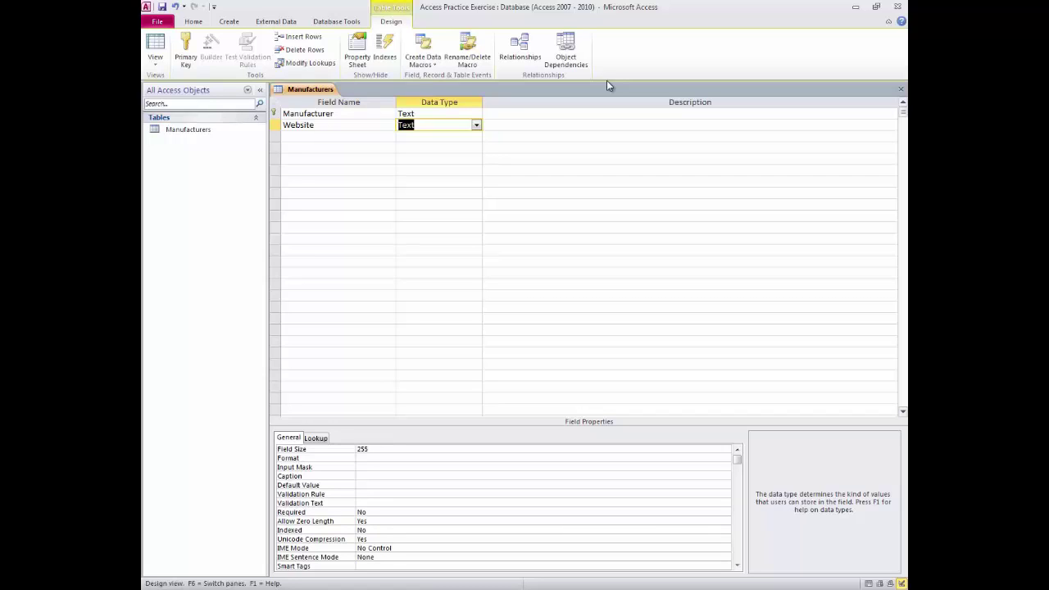
{"action": "key", "text": "Tab"}
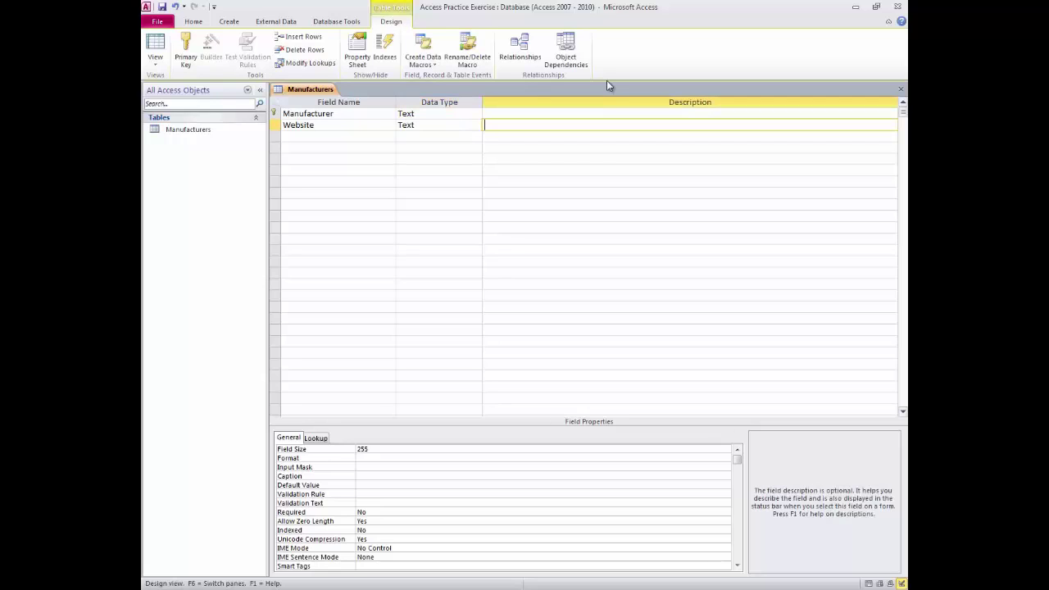
{"action": "key", "text": "Tab"}
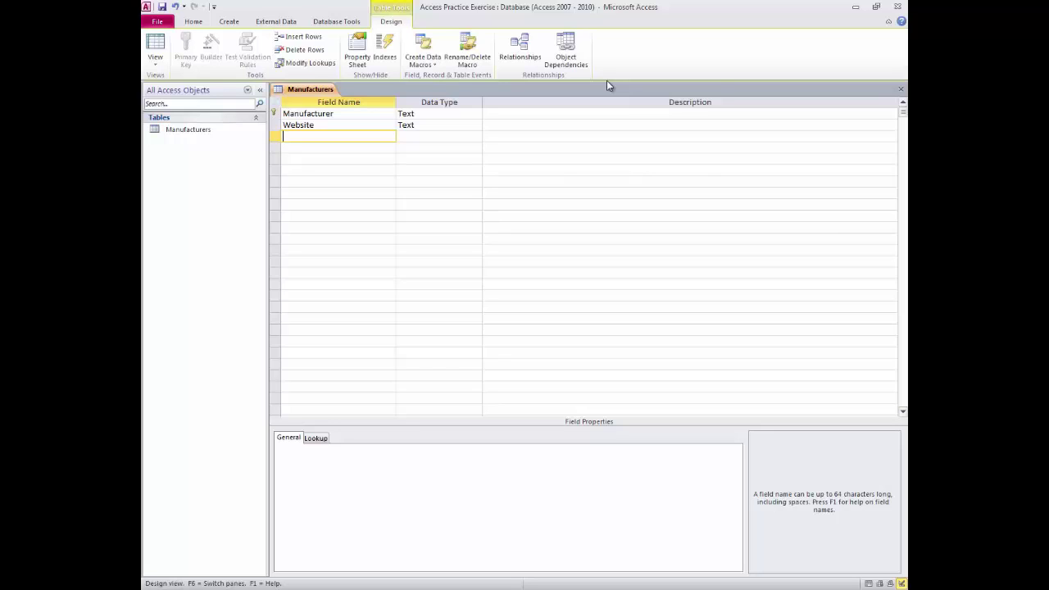
Add a Text field named PhoneNumber and give it the caption Phone Number
{"action": "type", "text": "PhoneNumber"}
{"action": "key", "text": "Tab"}
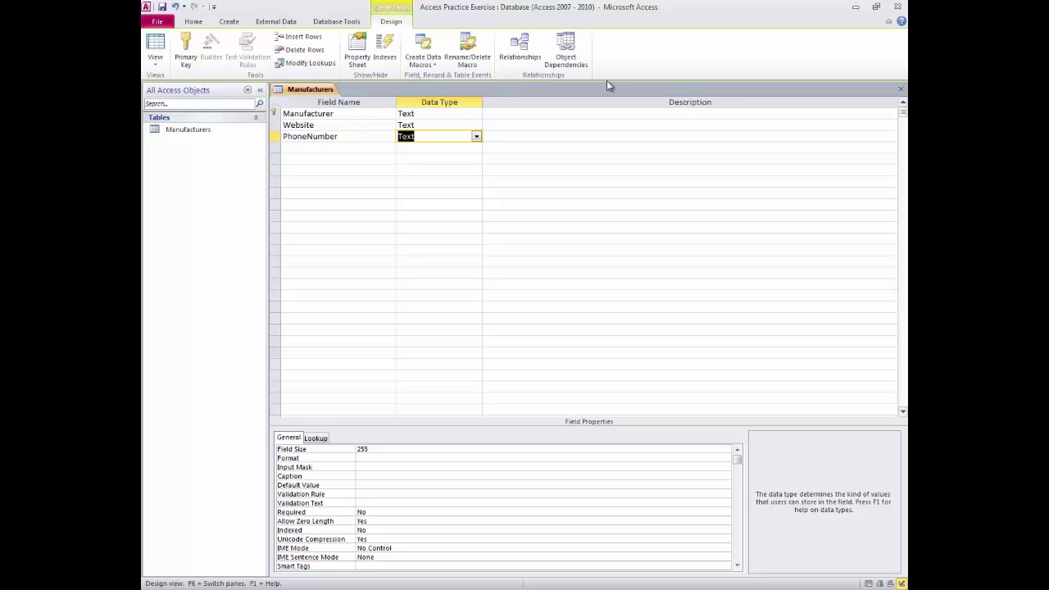
{"action": "left_click", "coordinate": [475, 139]}
{"action": "left_click", "coordinate": [479, 142]}
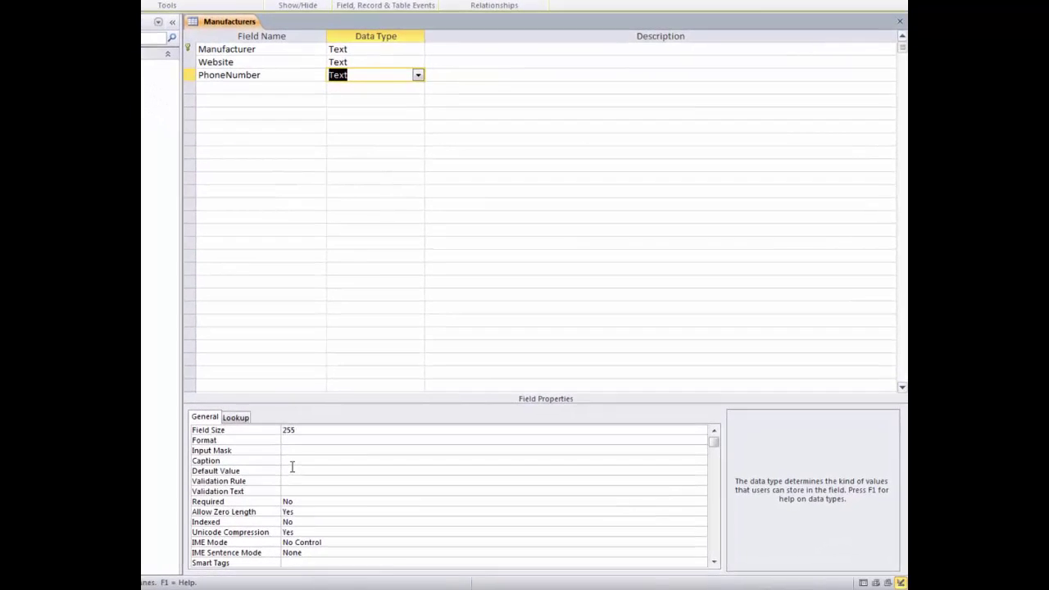
{"action": "left_click", "coordinate": [308, 464]}
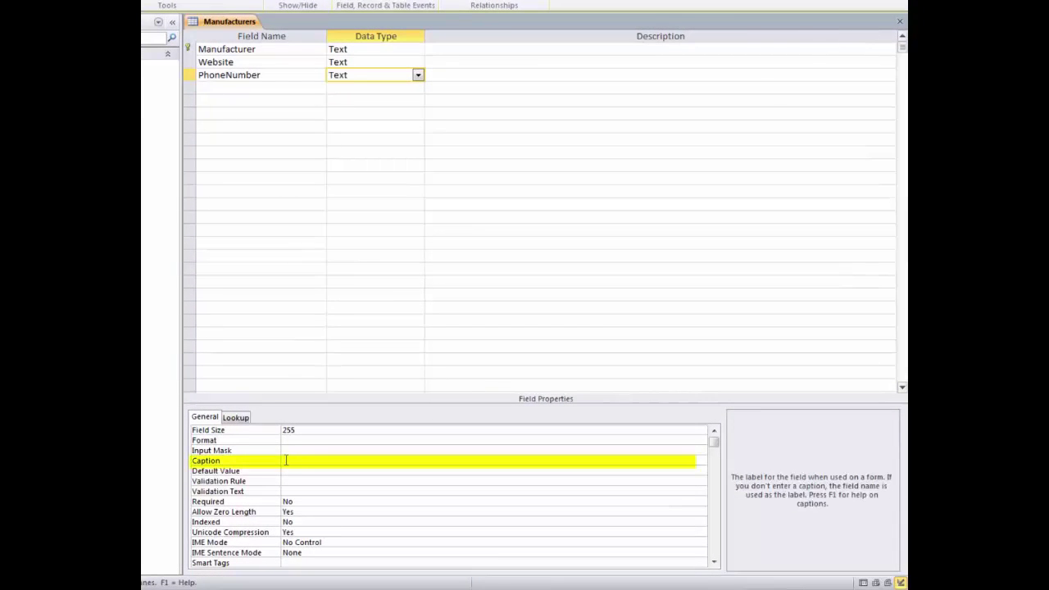
{"action": "type", "text": "Phone Number"}
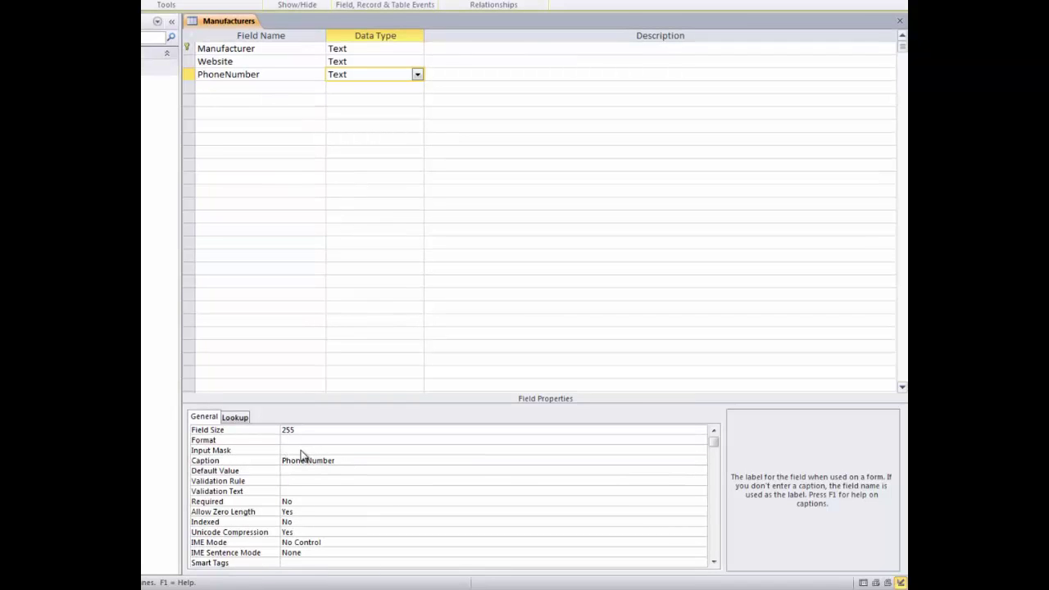
Apply the Phone Number input mask to the PhoneNumber field, with underscore placeholders and data stored without the mask symbols
{"action": "left_click", "coordinate": [302, 450]}
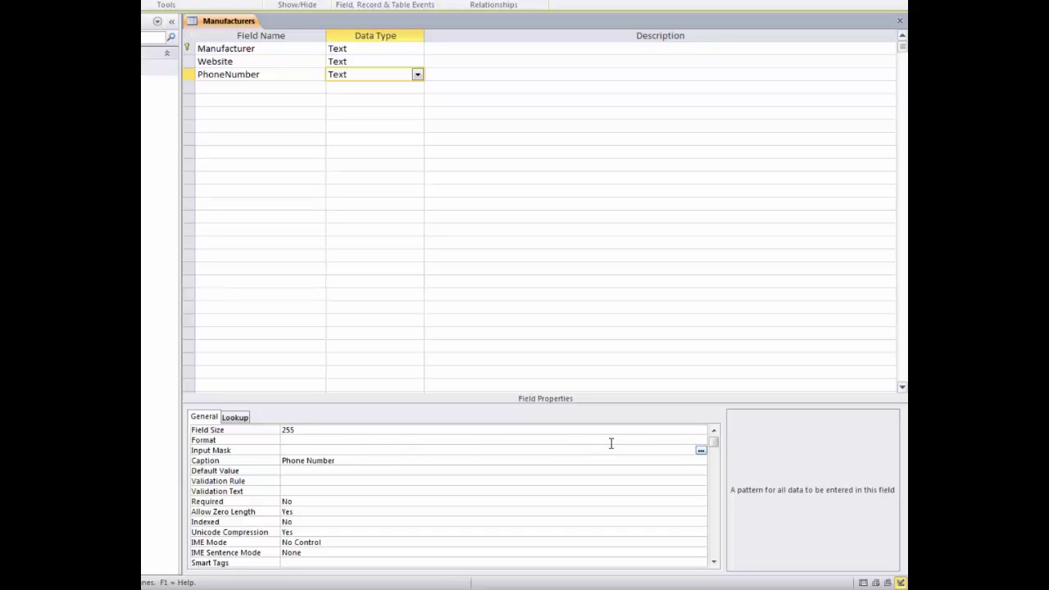
{"action": "left_click", "coordinate": [701, 451]}
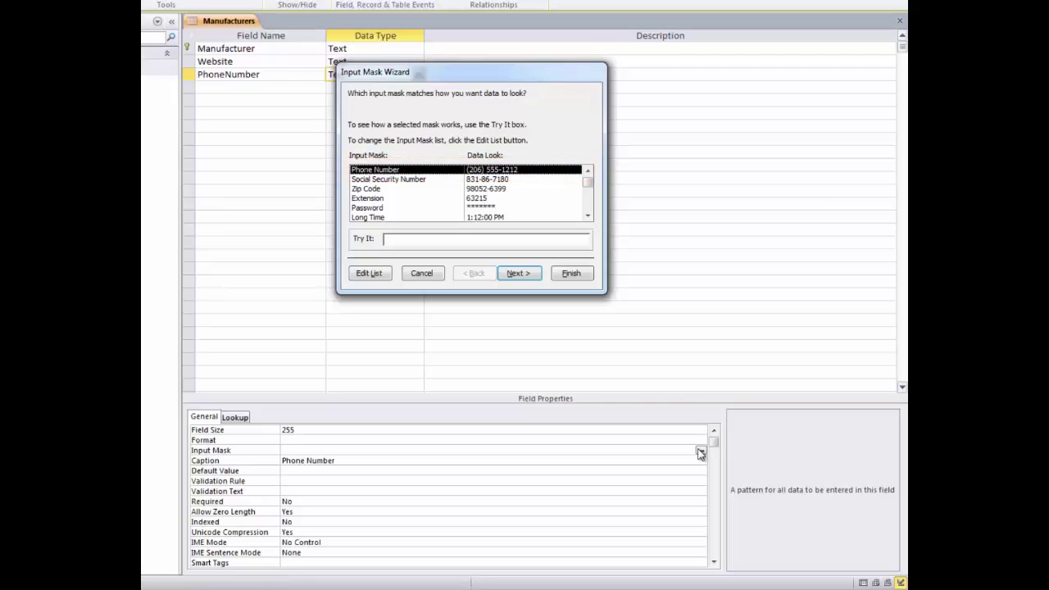
{"action": "left_click", "coordinate": [516, 274]}
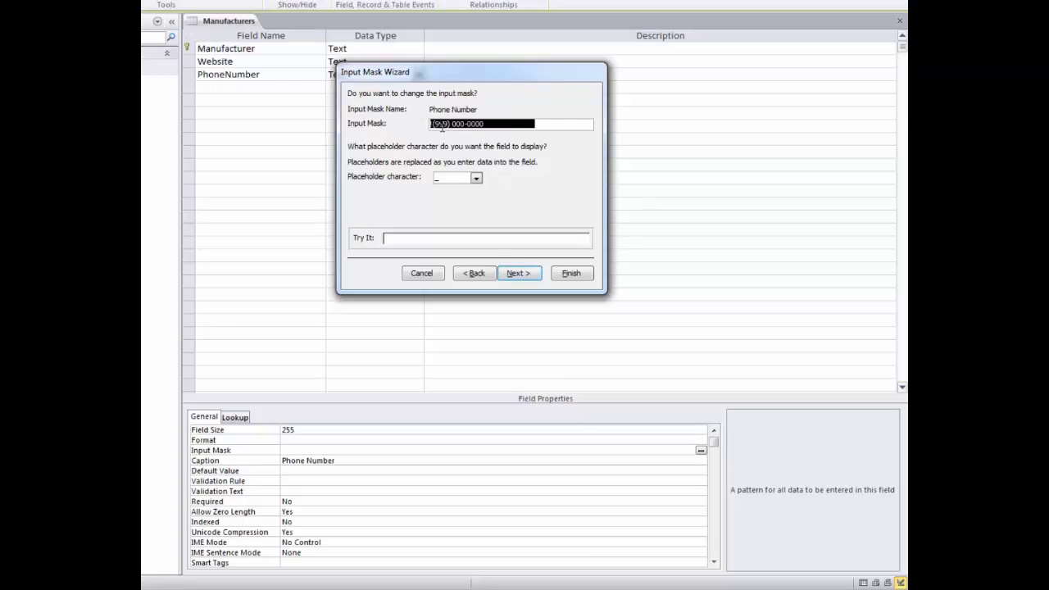
{"action": "left_click", "coordinate": [515, 274]}
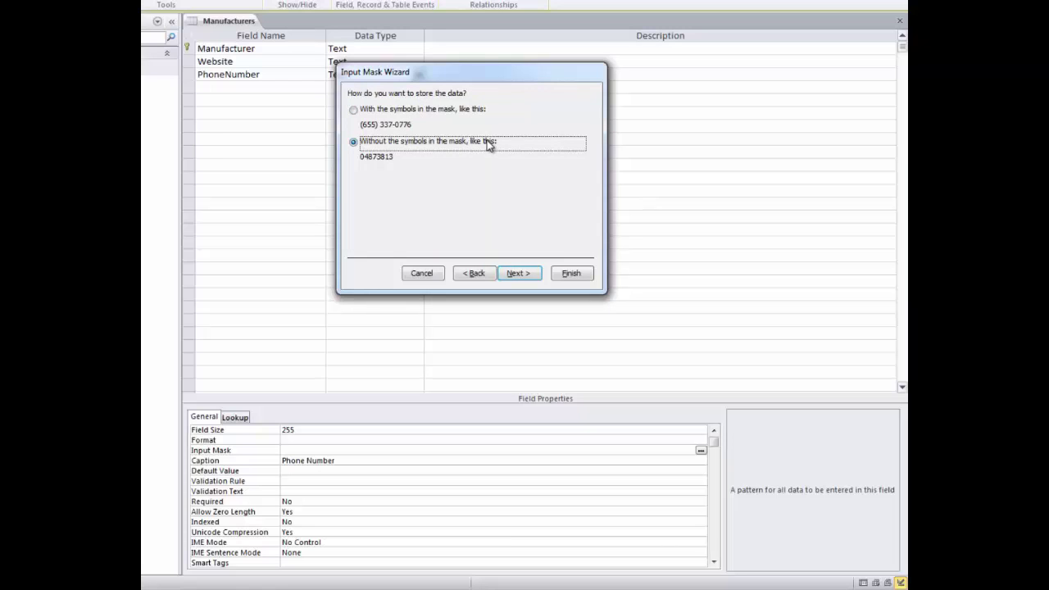
{"action": "left_click", "coordinate": [525, 275]}
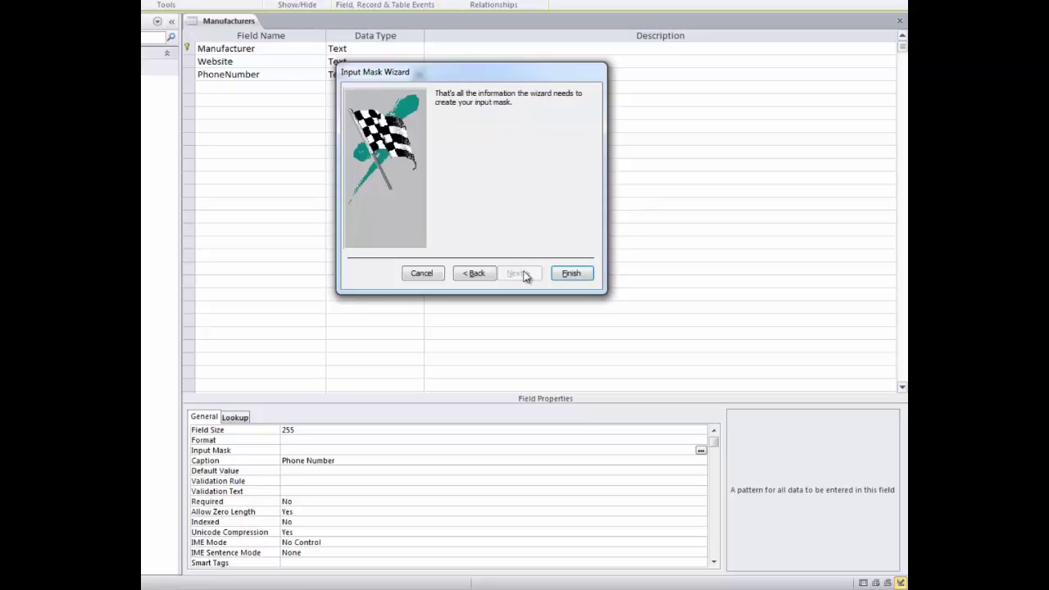
{"action": "left_click", "coordinate": [571, 274]}
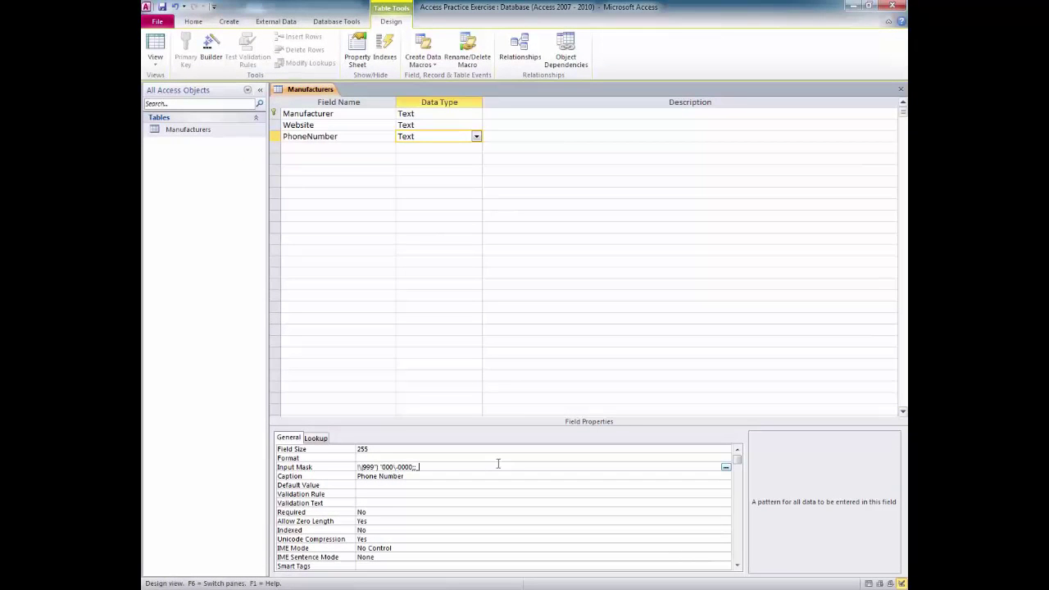
{"action": "left_click", "coordinate": [156, 45]}
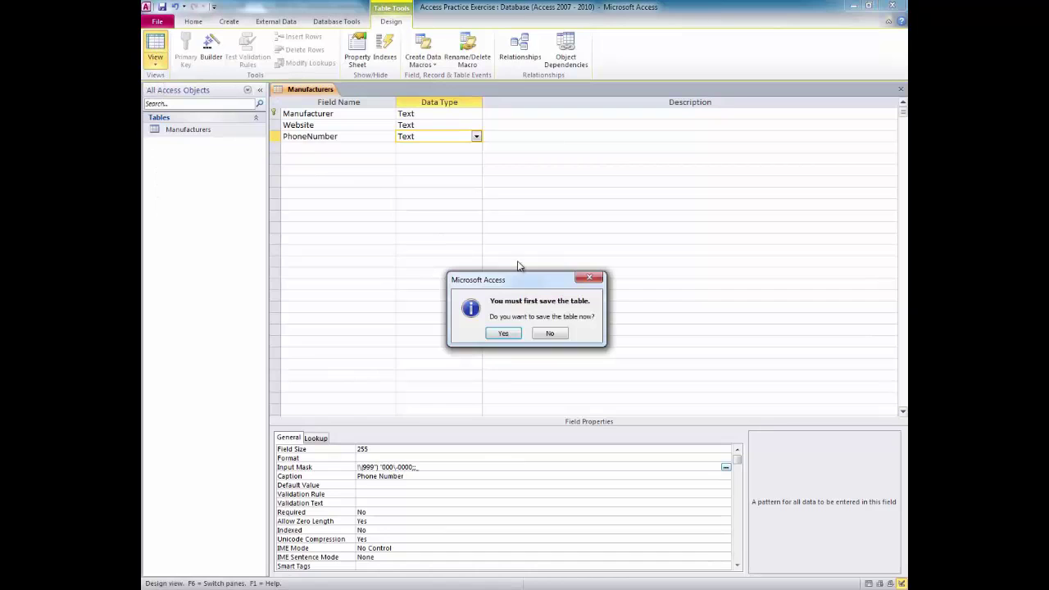
{"action": "left_click", "coordinate": [508, 335]}
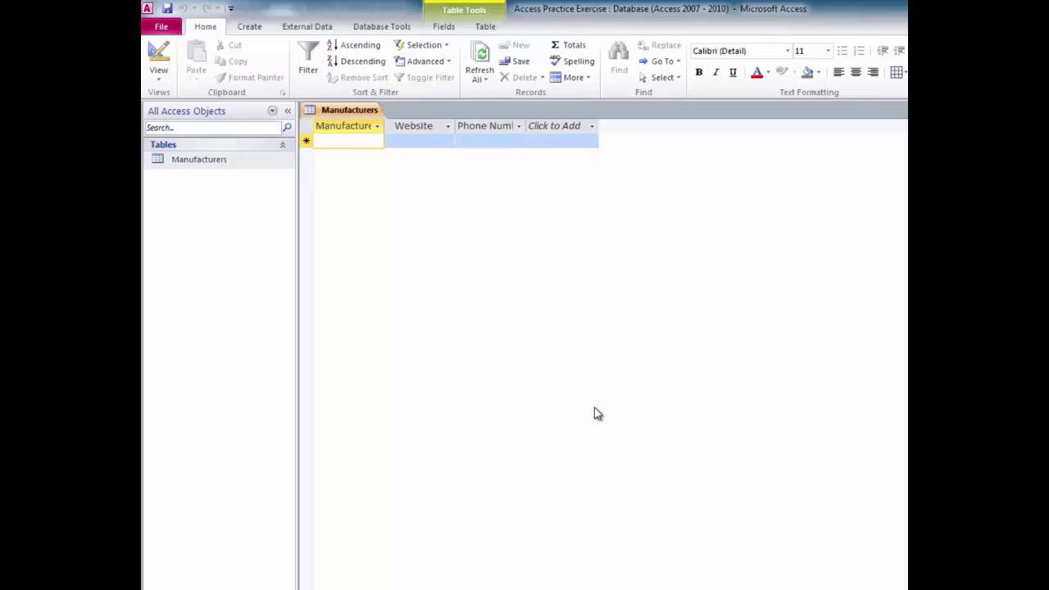
{"action": "type", "text": "3M"}
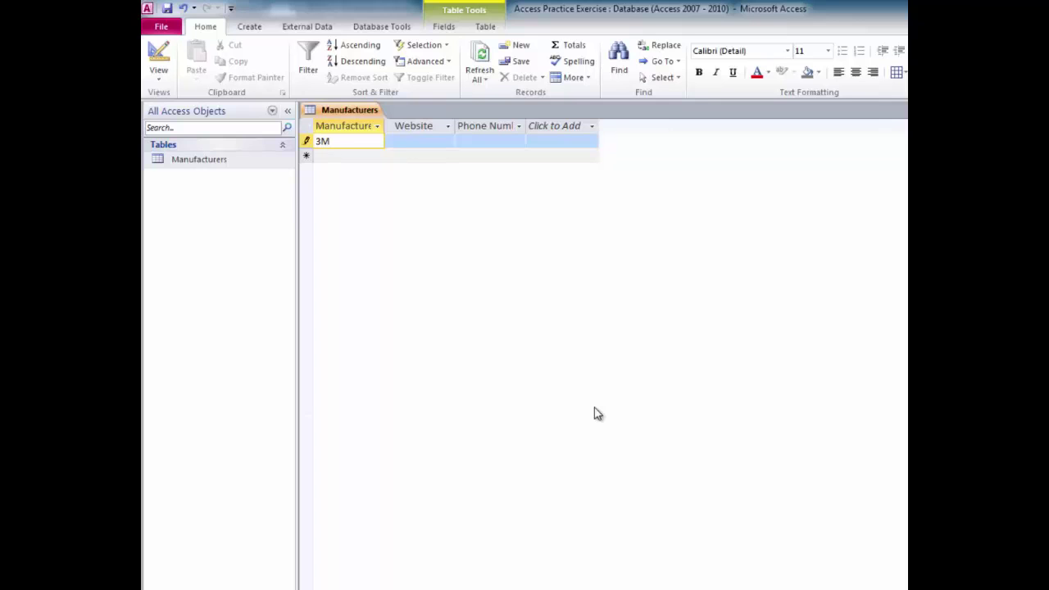
{"action": "key", "text": "Tab"}
{"action": "type", "text": "www.3M"}
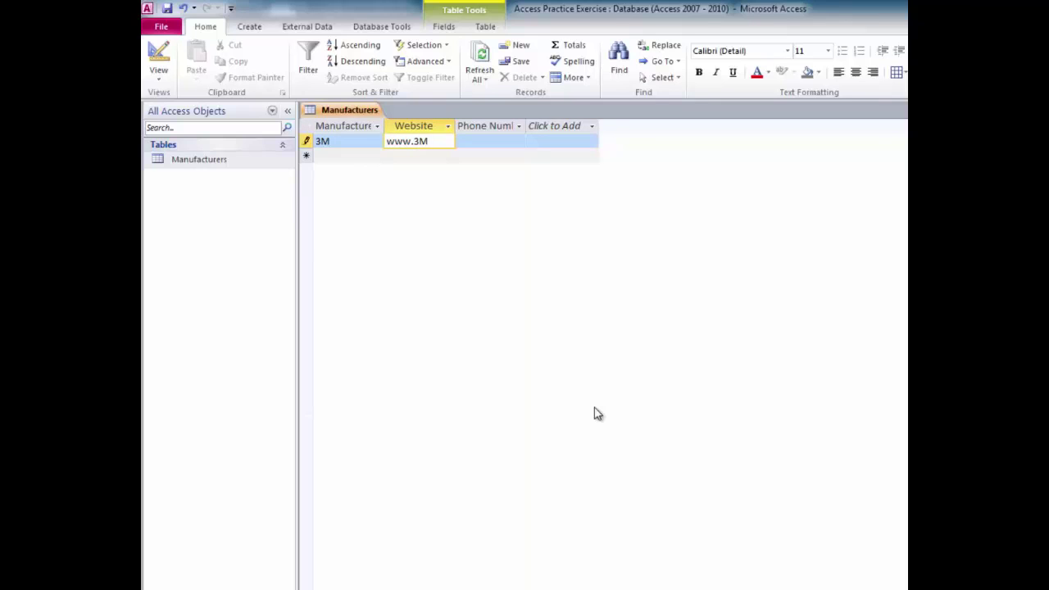
{"action": "type", "text": ".com"}
{"action": "key", "text": "Tab"}
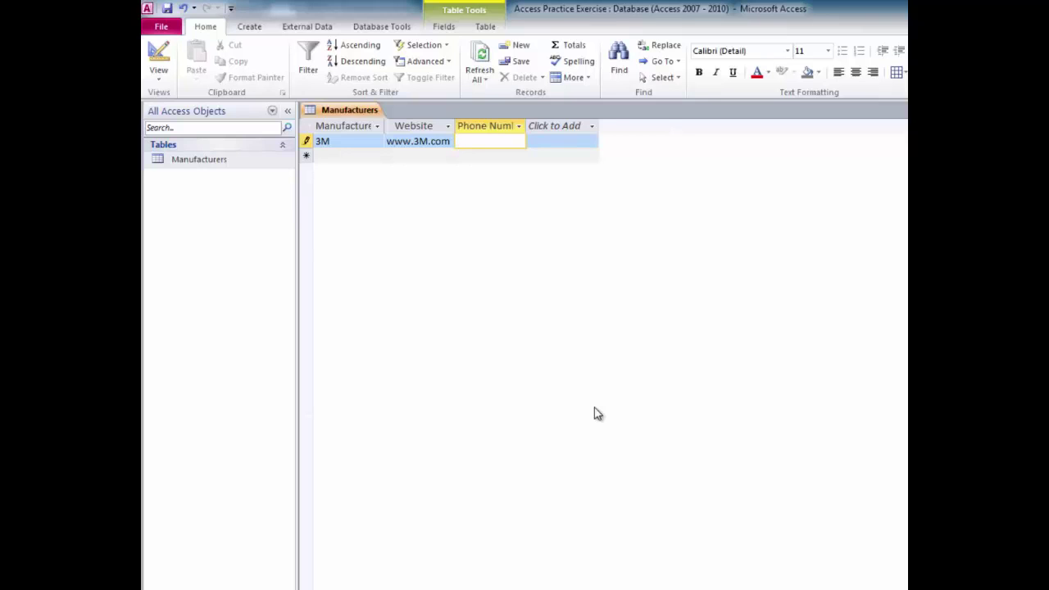
{"action": "type", "text": "433) 222-333"}
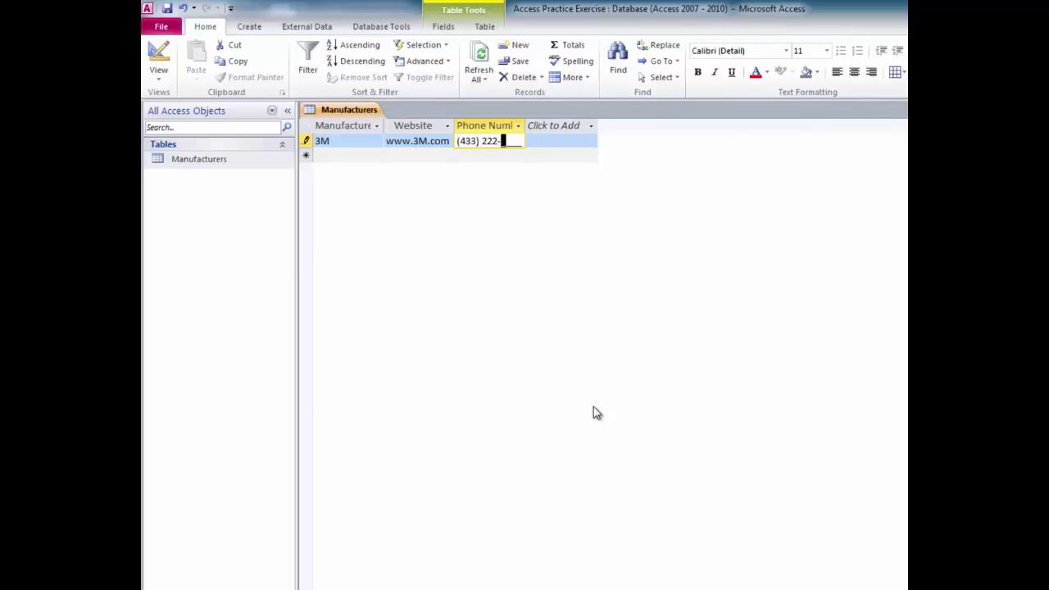
{"action": "type", "text": "3"}
{"action": "key", "text": "Tab"}
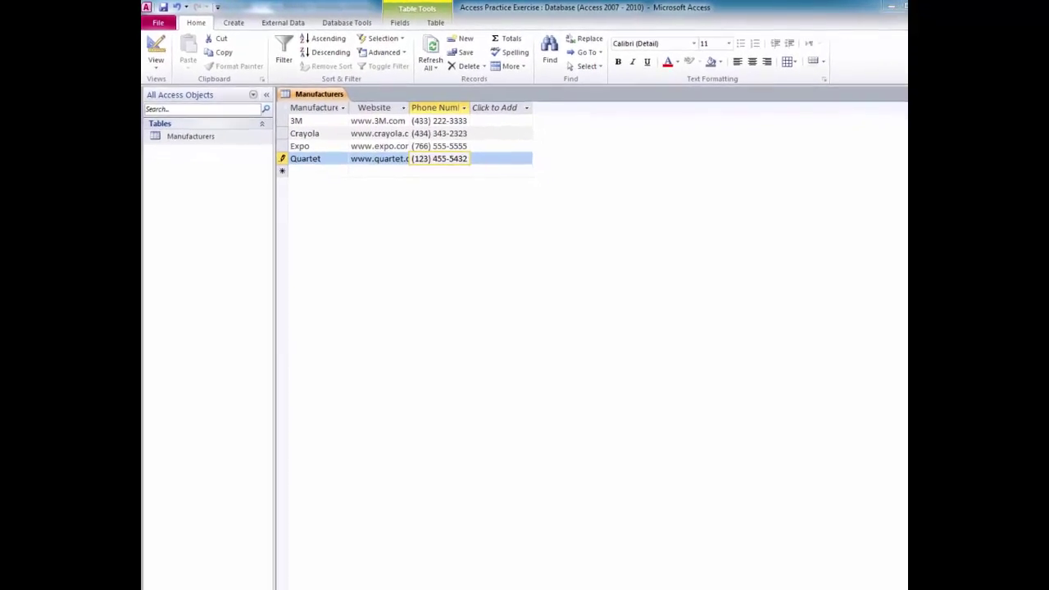
Reopen the Manufacturers table and fit the Website and Phone Number columns to their contents, closing it with the layout changes saved
{"action": "left_click", "coordinate": [901, 91]}
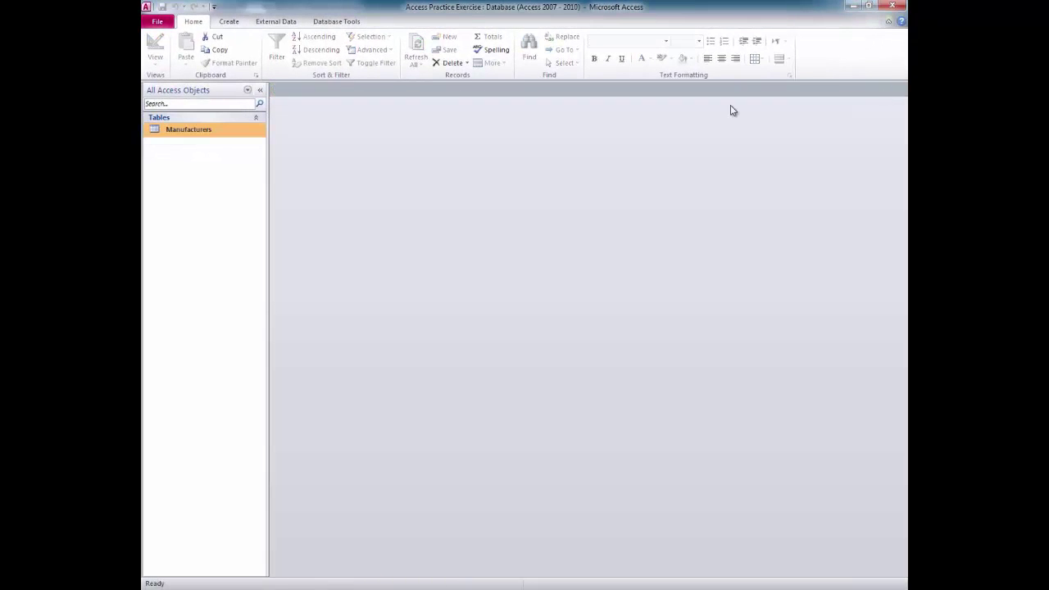
{"action": "double_click", "coordinate": [211, 131]}
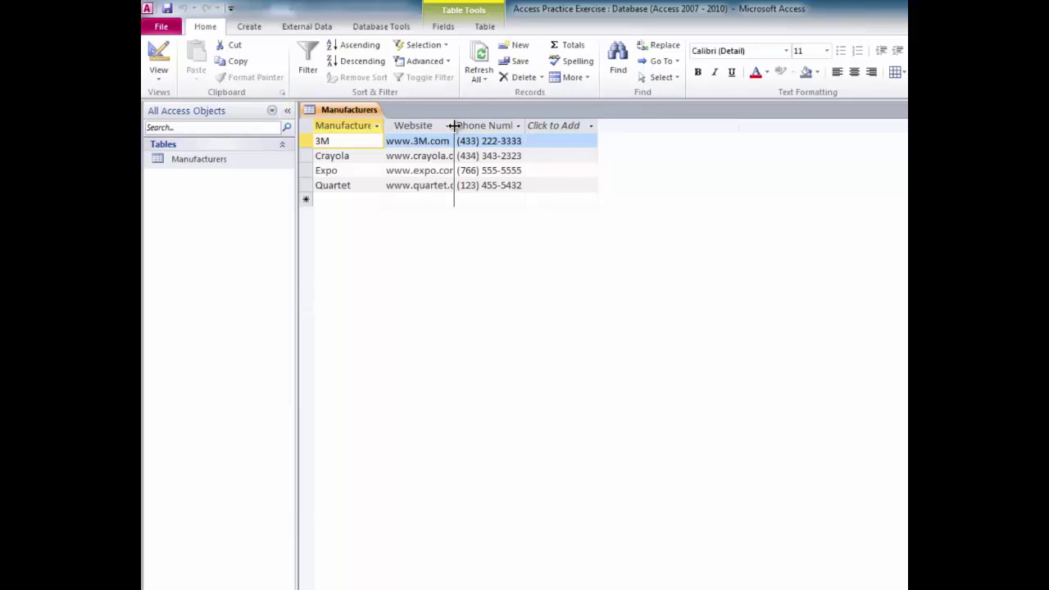
{"action": "double_click", "coordinate": [454, 126]}
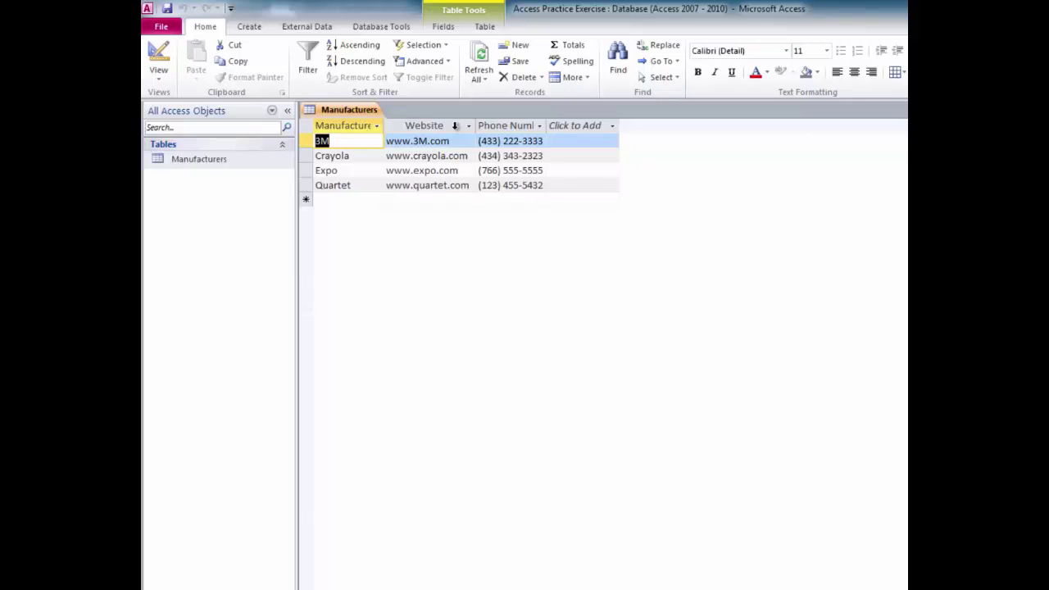
{"action": "double_click", "coordinate": [547, 126]}
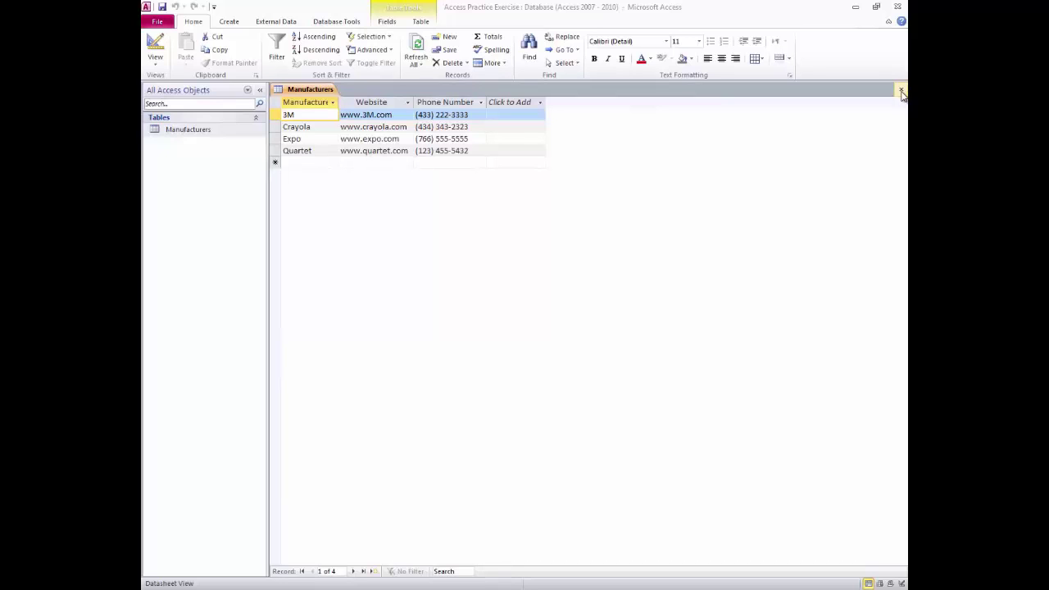
{"action": "left_click", "coordinate": [901, 89]}
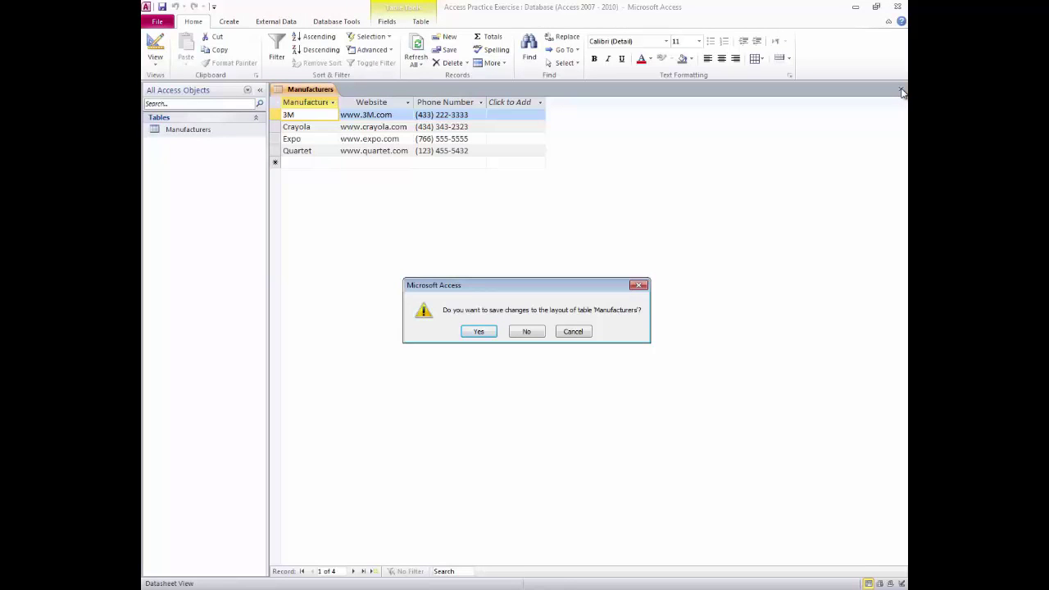
{"action": "left_click", "coordinate": [479, 332]}
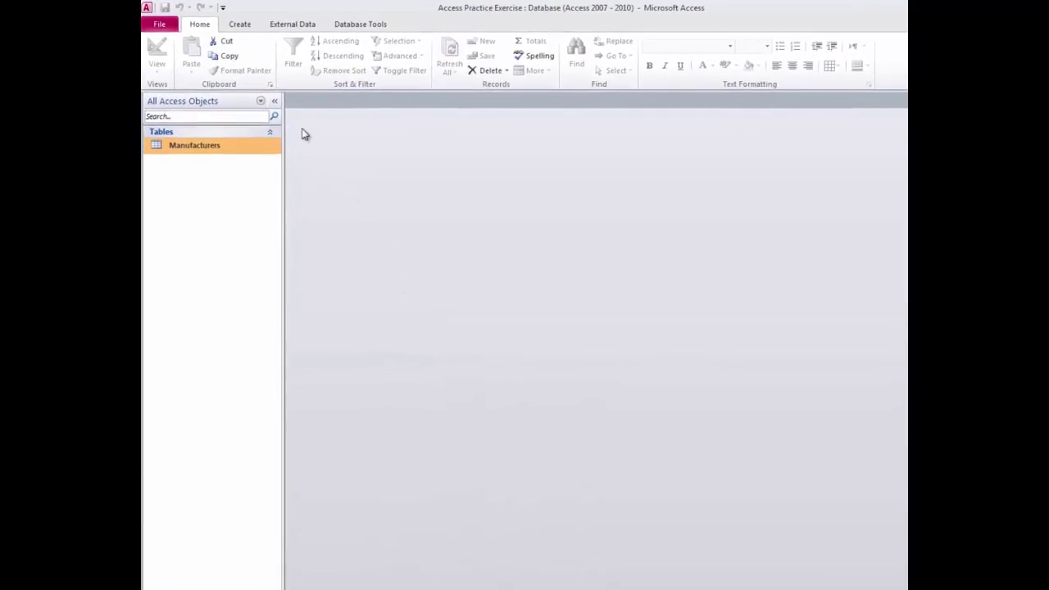
Create a new table in Design view with a Text field named Supplier as the primary key, leaving its description blank
{"action": "left_click", "coordinate": [257, 25]}
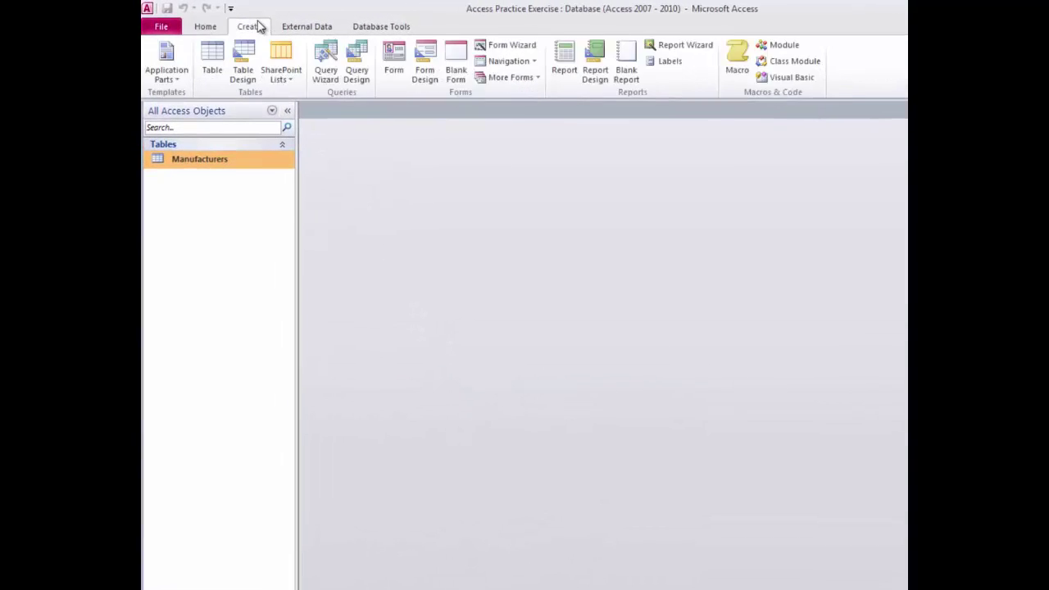
{"action": "left_click", "coordinate": [245, 67]}
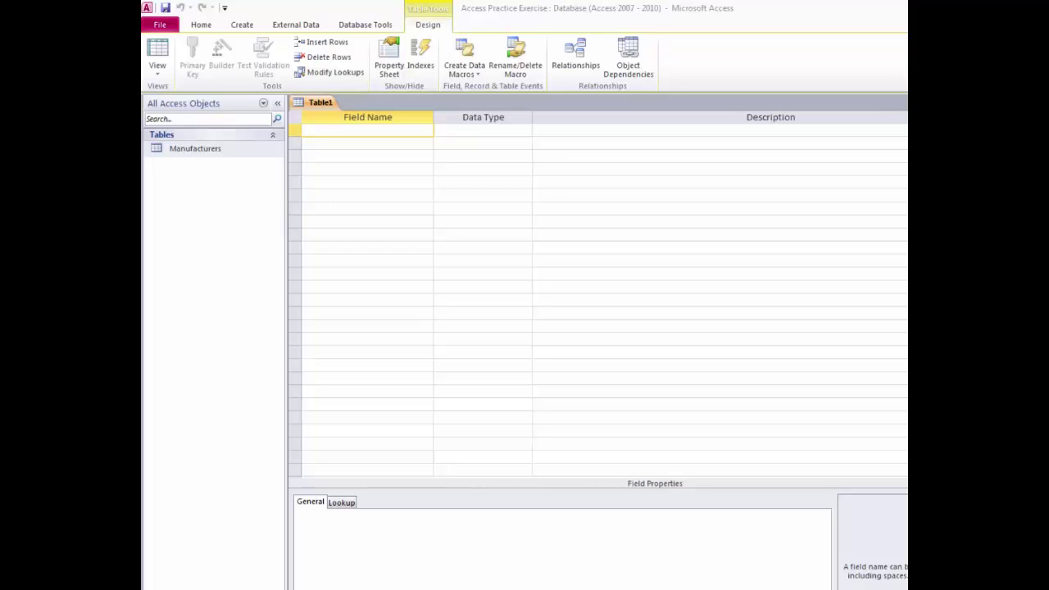
{"action": "left_click", "coordinate": [426, 128]}
{"action": "type", "text": "Su"}
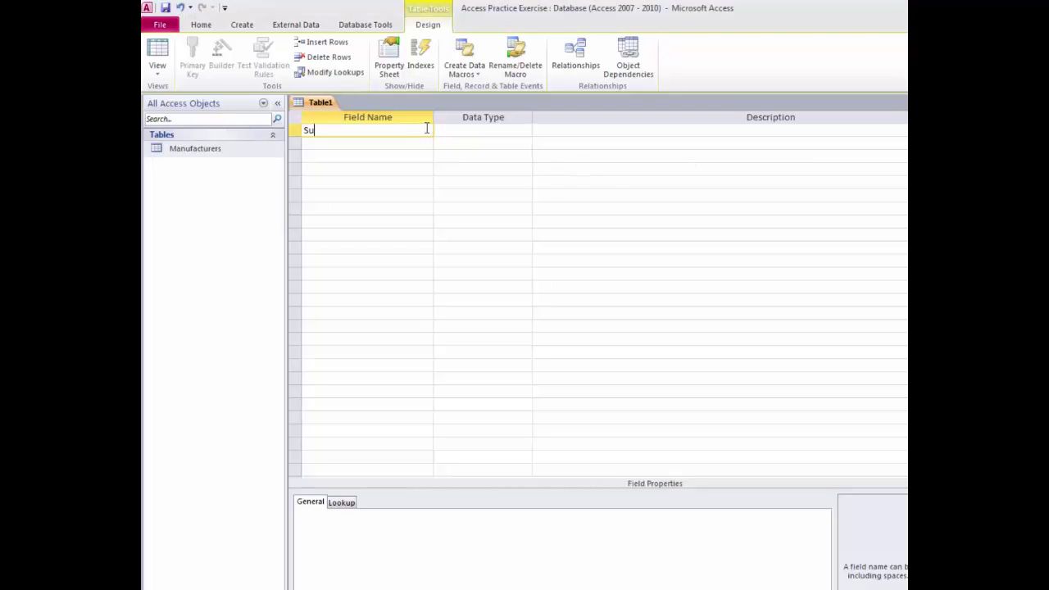
{"action": "type", "text": "pplier"}
{"action": "key", "text": "Tab"}
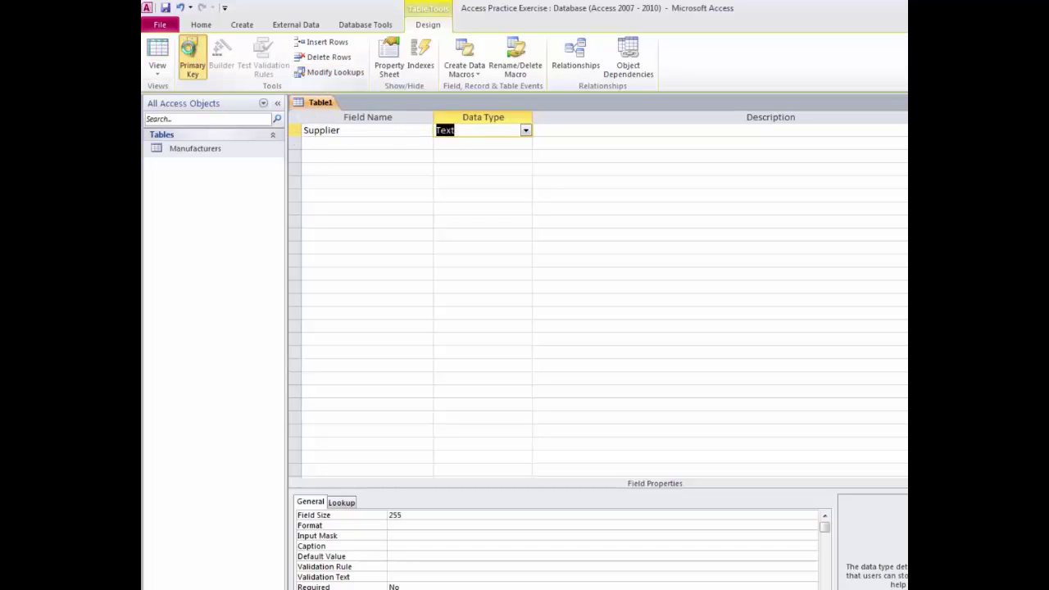
{"action": "left_click", "coordinate": [190, 51]}
{"action": "key", "text": "Tab"}
{"action": "key", "text": "Tab"}
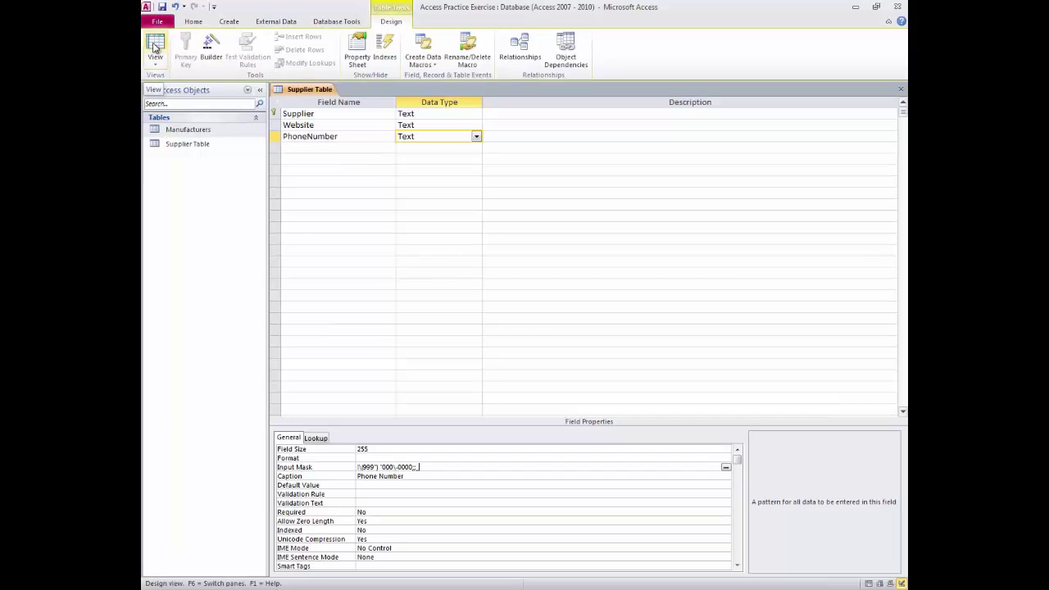
Show the Supplier Table in Datasheet view, fit the Website and Phone Number columns to their contents, and close the table
{"action": "left_click", "coordinate": [155, 47]}
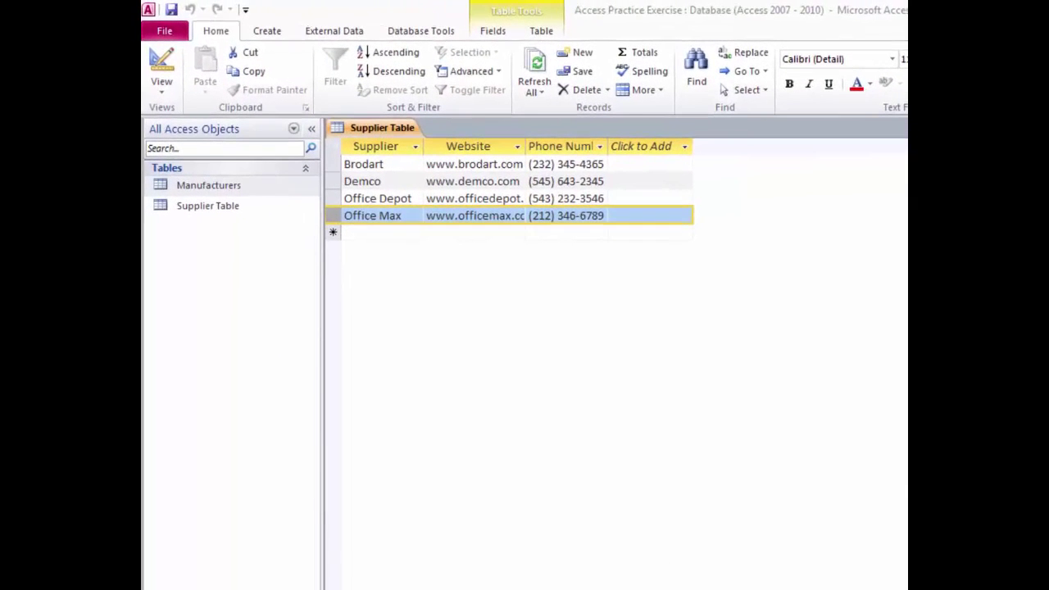
{"action": "double_click", "coordinate": [526, 146]}
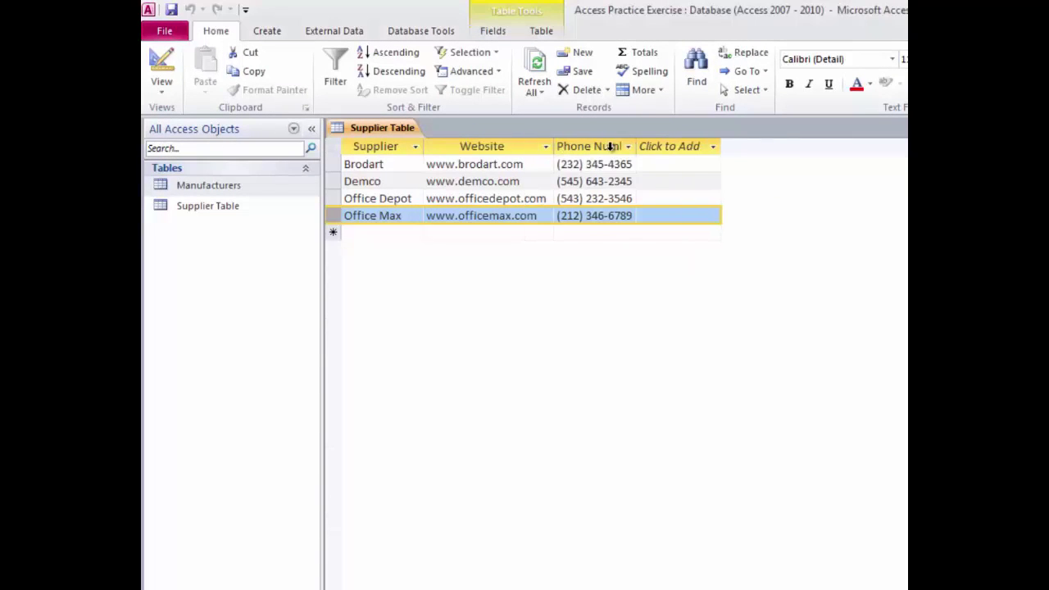
{"action": "double_click", "coordinate": [637, 145]}
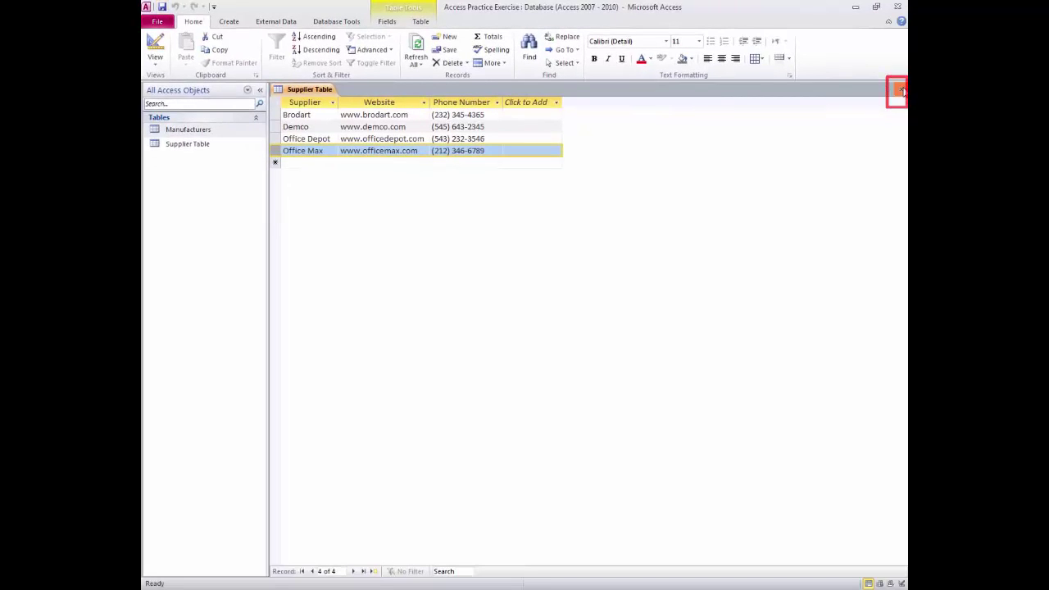
{"action": "left_click", "coordinate": [901, 89]}
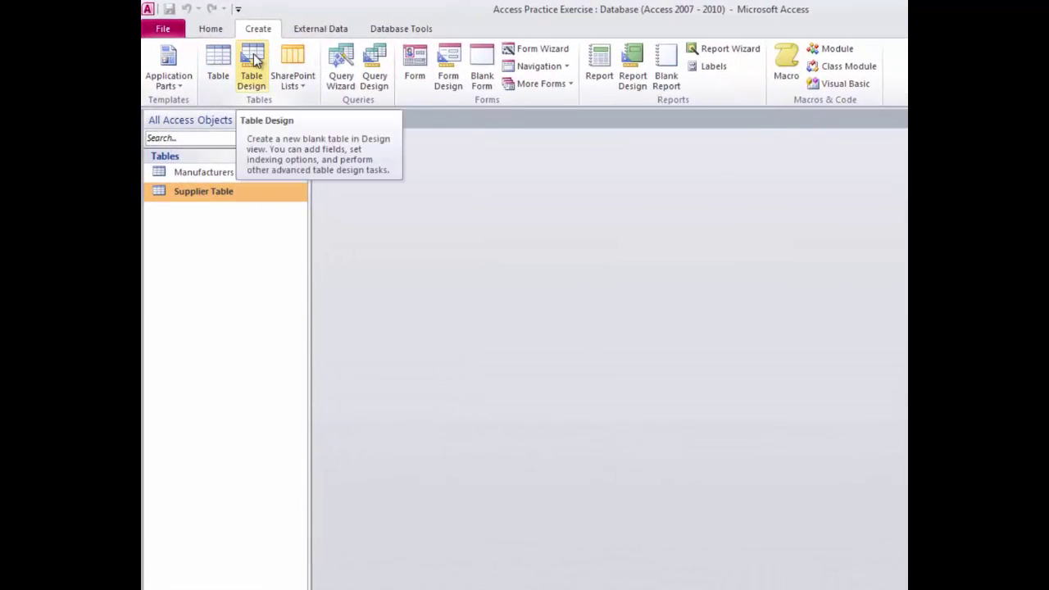
Create a new table in Design view with an AutoNumber field named ItemID and give it the caption ItemID
{"action": "left_click", "coordinate": [253, 57]}
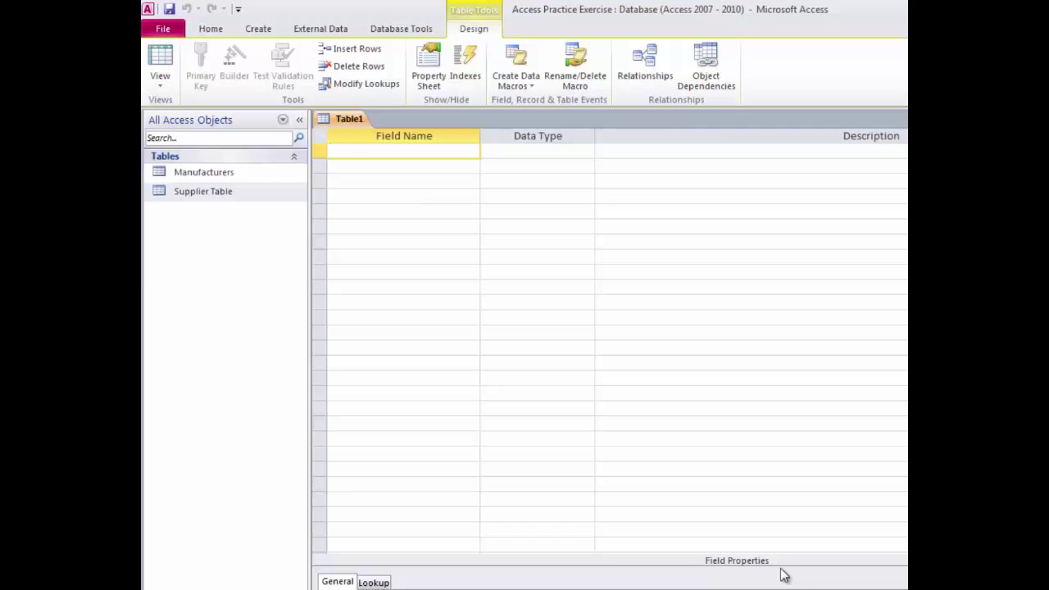
{"action": "type", "text": "ItemID"}
{"action": "key", "text": "Tab"}
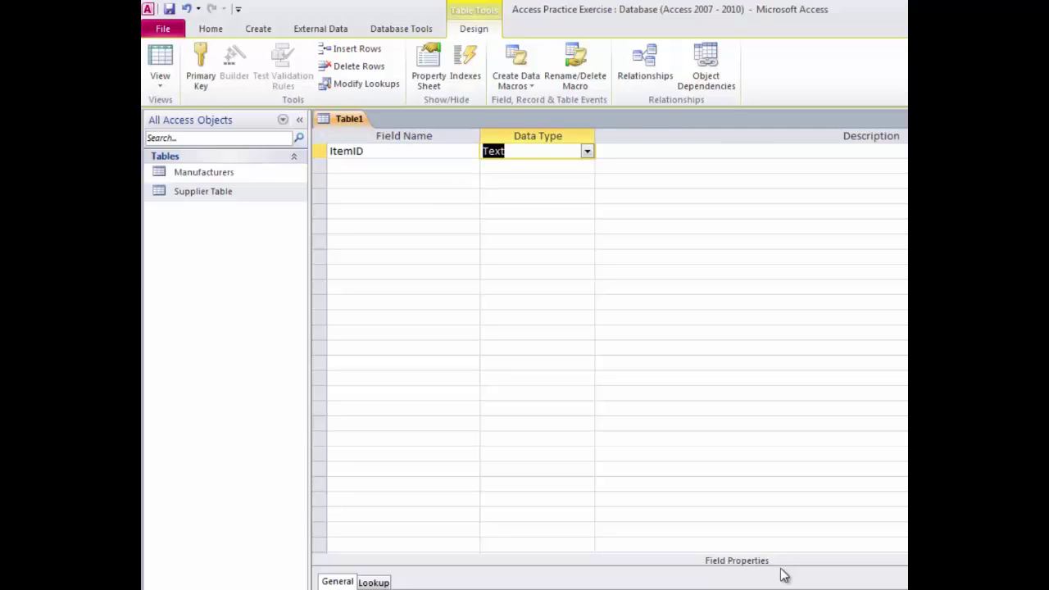
{"action": "left_click", "coordinate": [588, 153]}
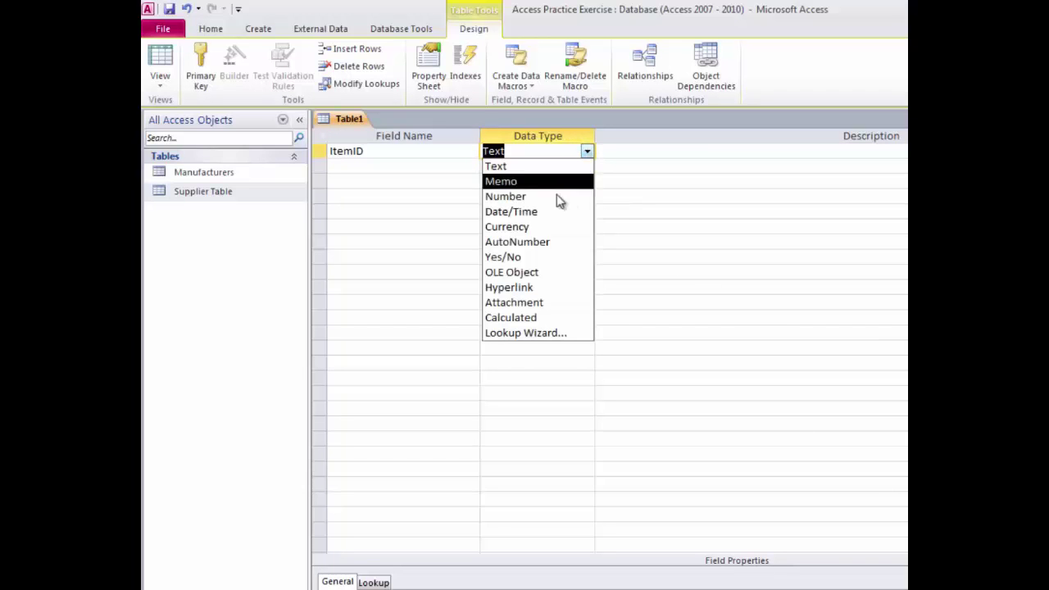
{"action": "left_click", "coordinate": [548, 243]}
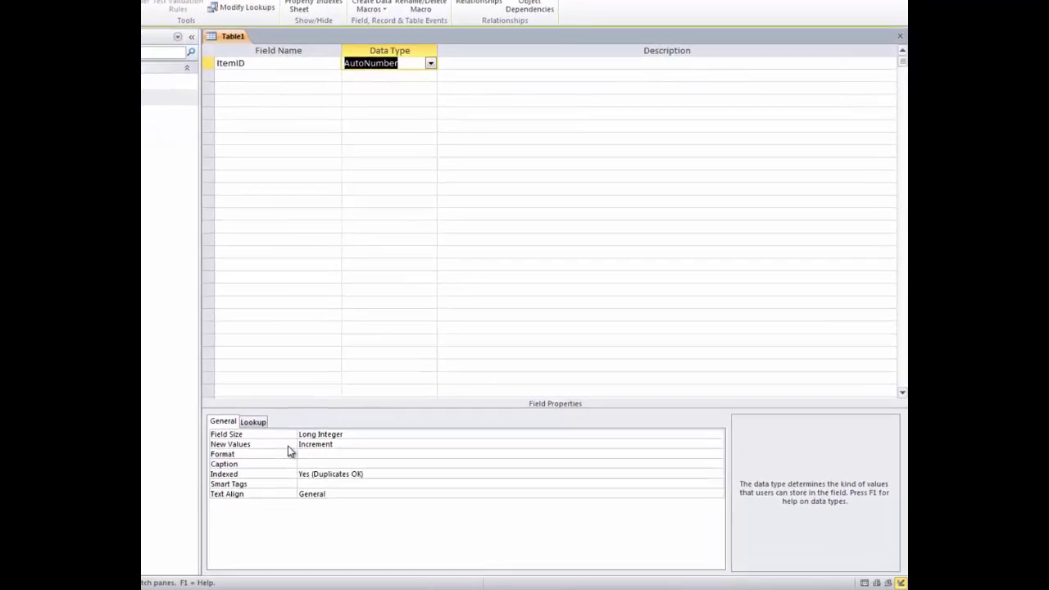
{"action": "left_click", "coordinate": [276, 457]}
{"action": "type", "text": "Item"}
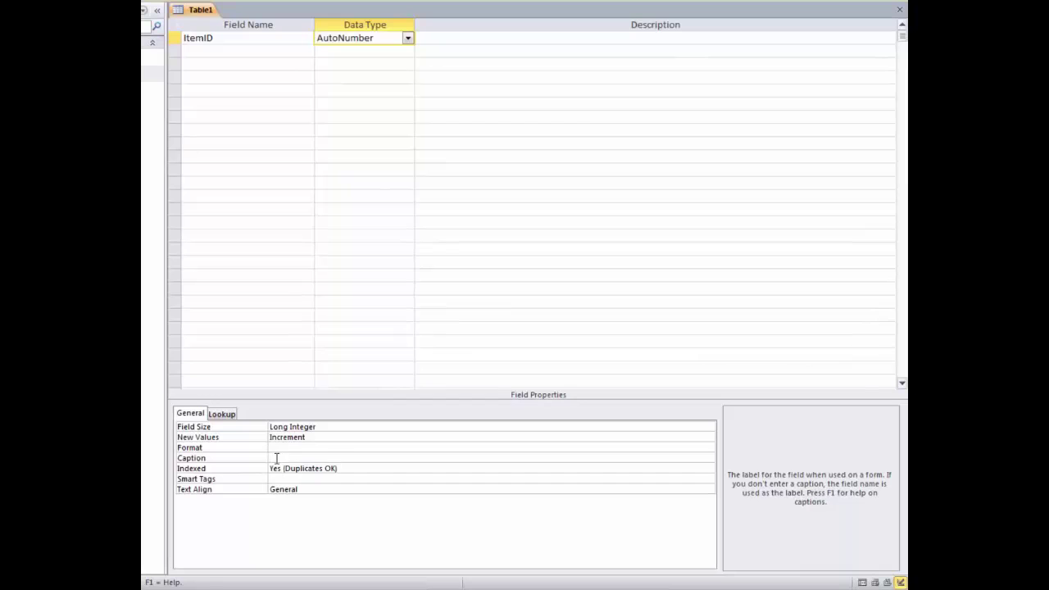
{"action": "type", "text": " ID"}
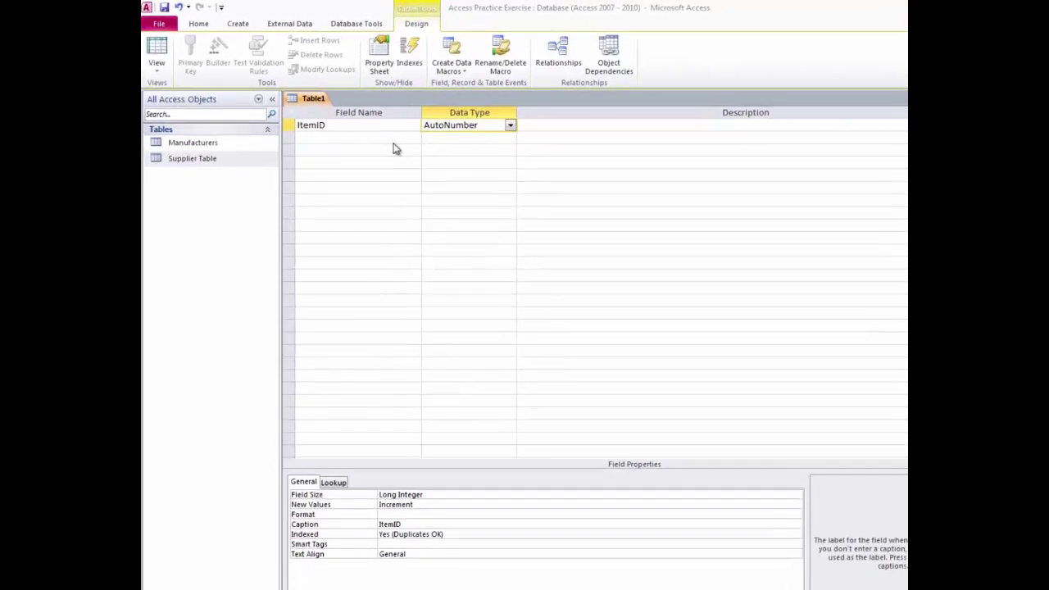
Add a second field named Manufacturer below ItemID
{"action": "left_click", "coordinate": [370, 124]}
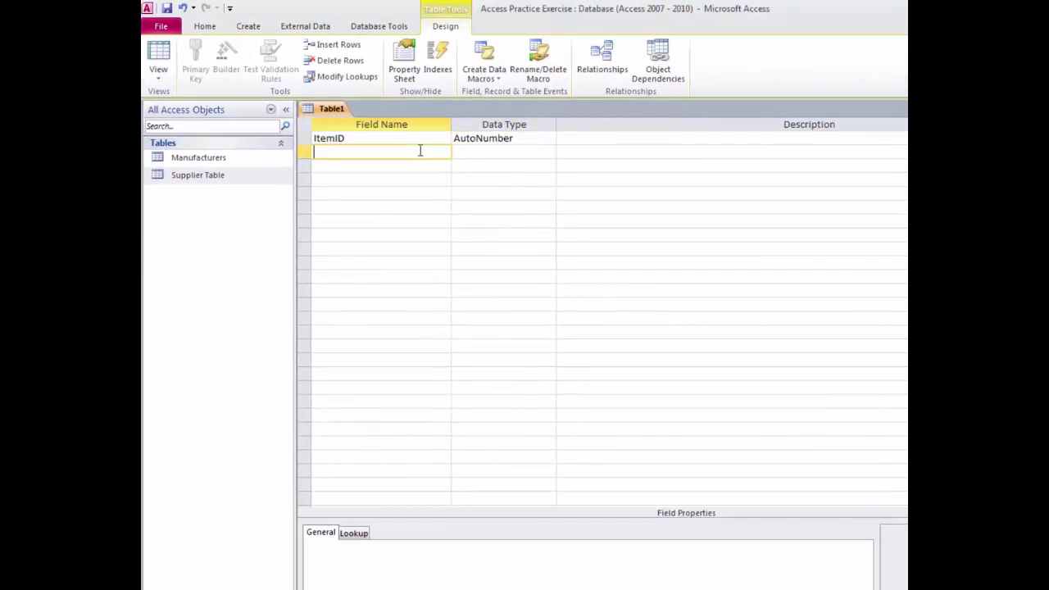
{"action": "type", "text": "Manufac"}
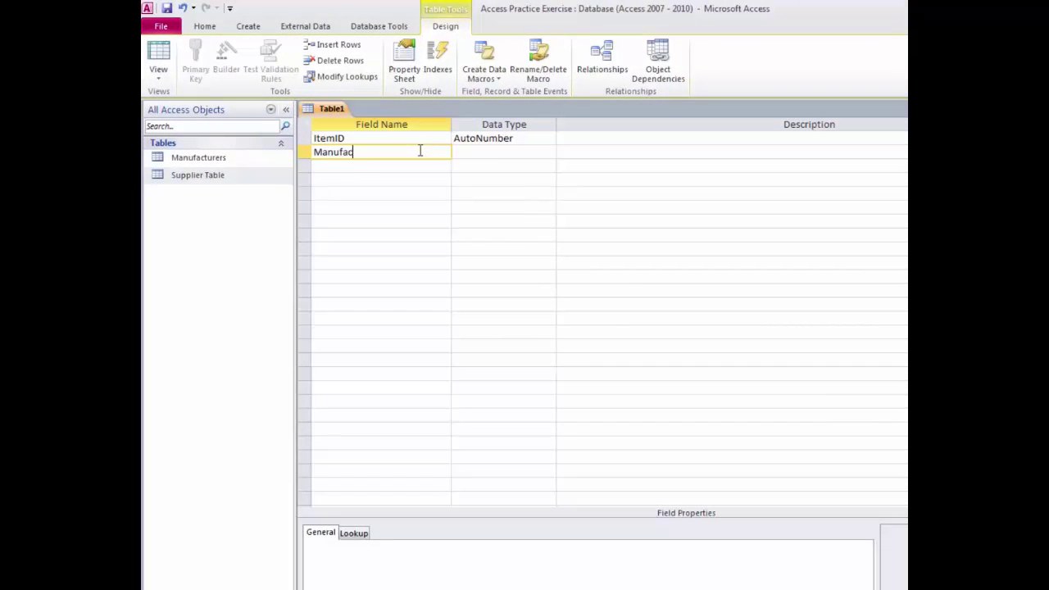
{"action": "type", "text": "turer"}
{"action": "key", "text": "Tab"}
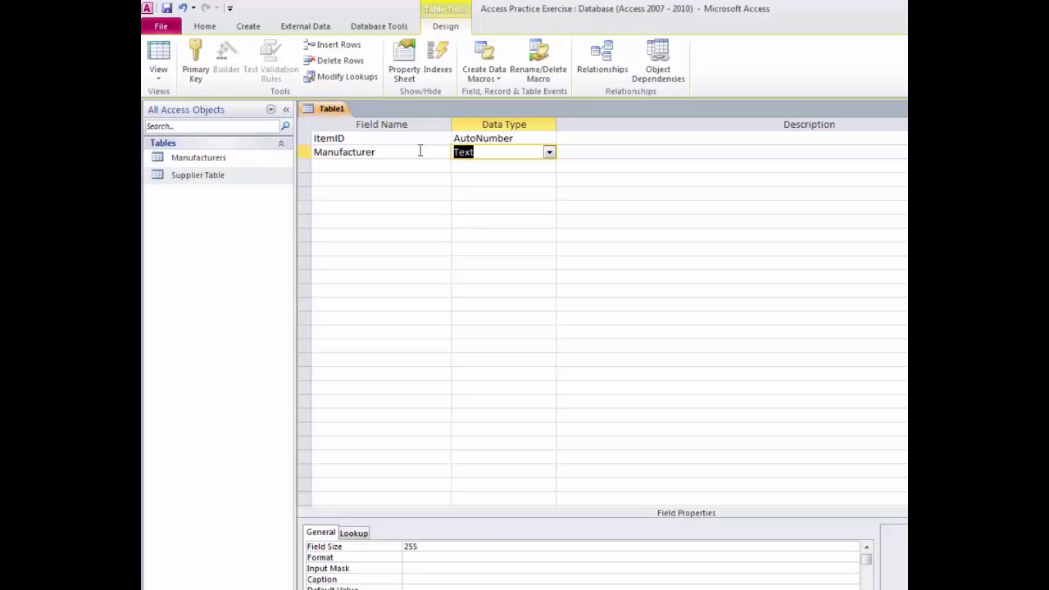
Set up a Lookup Wizard lookup for the Manufacturer field that takes its values from the Manufacturer field of the Manufacturers table
{"action": "left_click", "coordinate": [548, 153]}
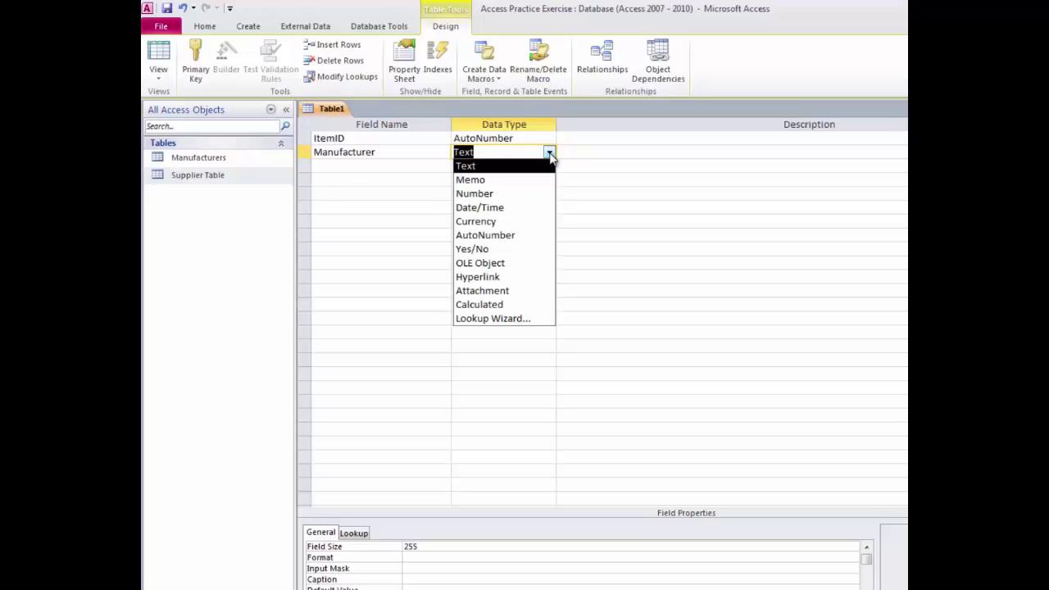
{"action": "left_click", "coordinate": [527, 320]}
{"action": "left_click", "coordinate": [527, 320]}
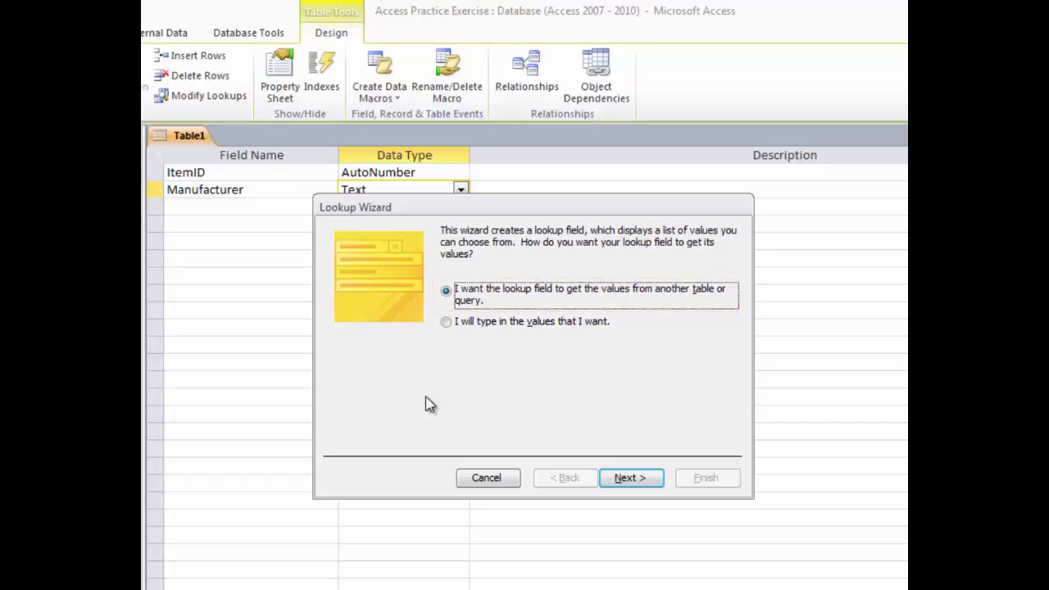
{"action": "left_click", "coordinate": [623, 484]}
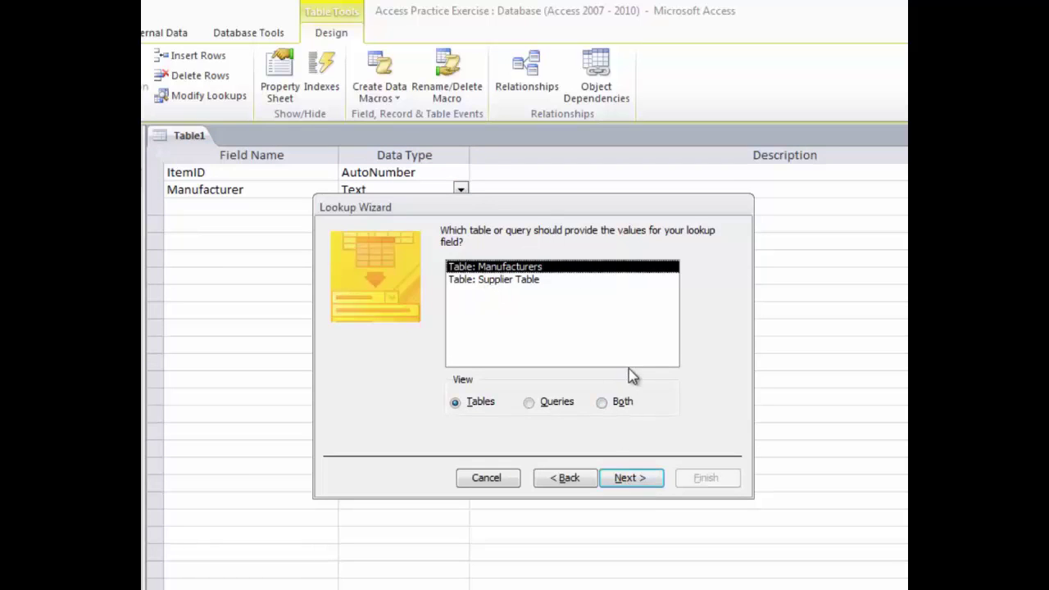
{"action": "left_click", "coordinate": [633, 481]}
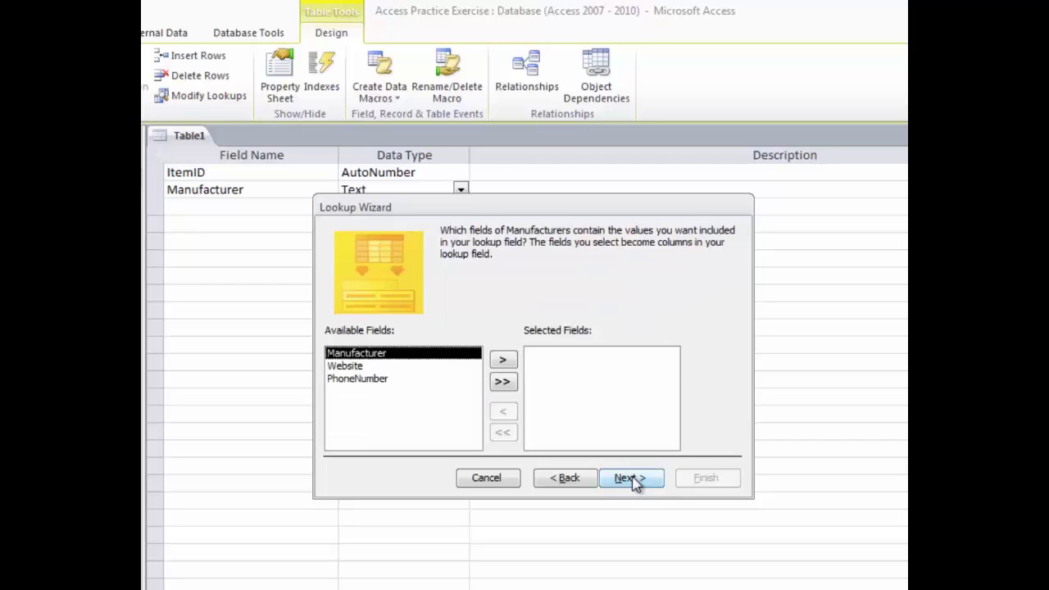
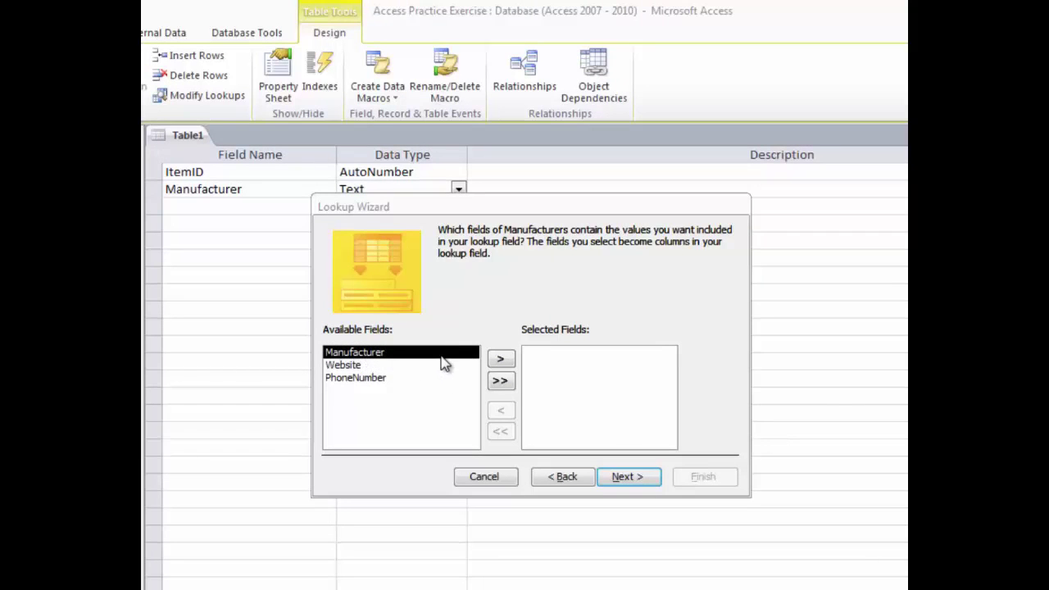
{"action": "left_click", "coordinate": [501, 361]}
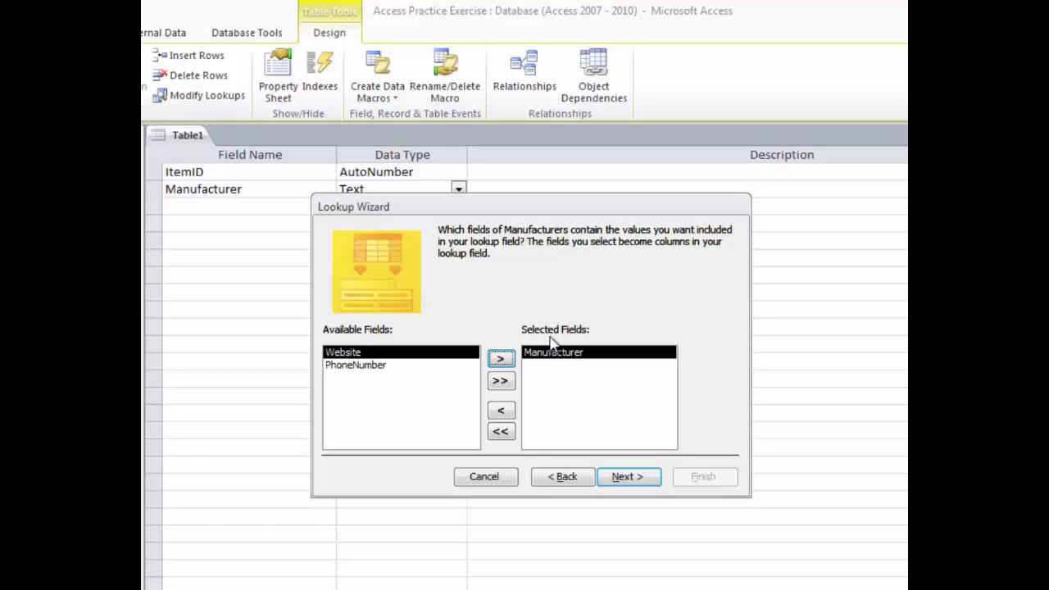
{"action": "left_click", "coordinate": [618, 479]}
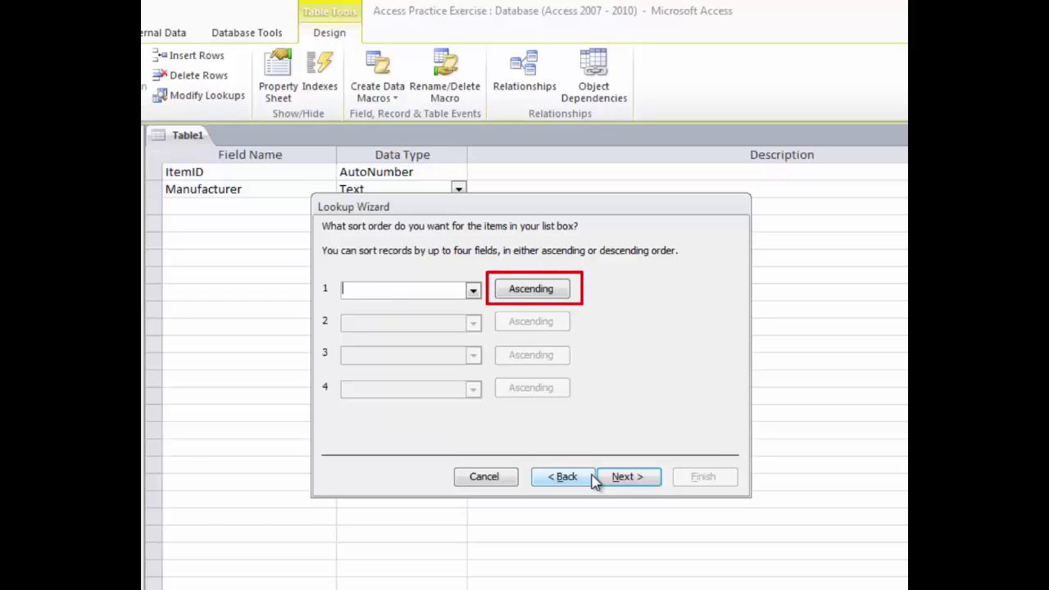
Sort the lookup list by Manufacturer in ascending order and accept the default column width
{"action": "left_click", "coordinate": [473, 291]}
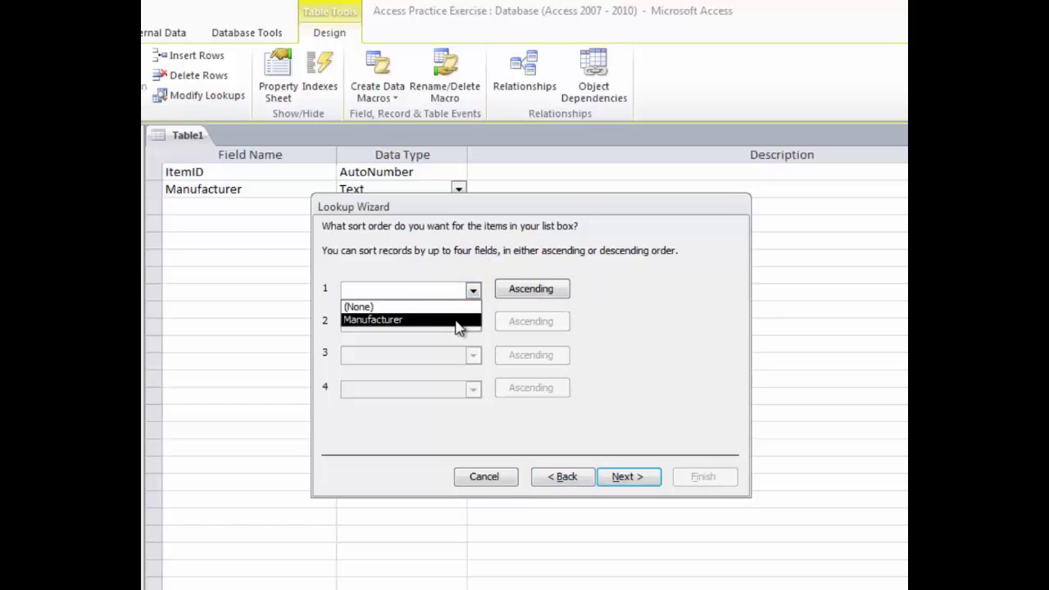
{"action": "left_click", "coordinate": [459, 321]}
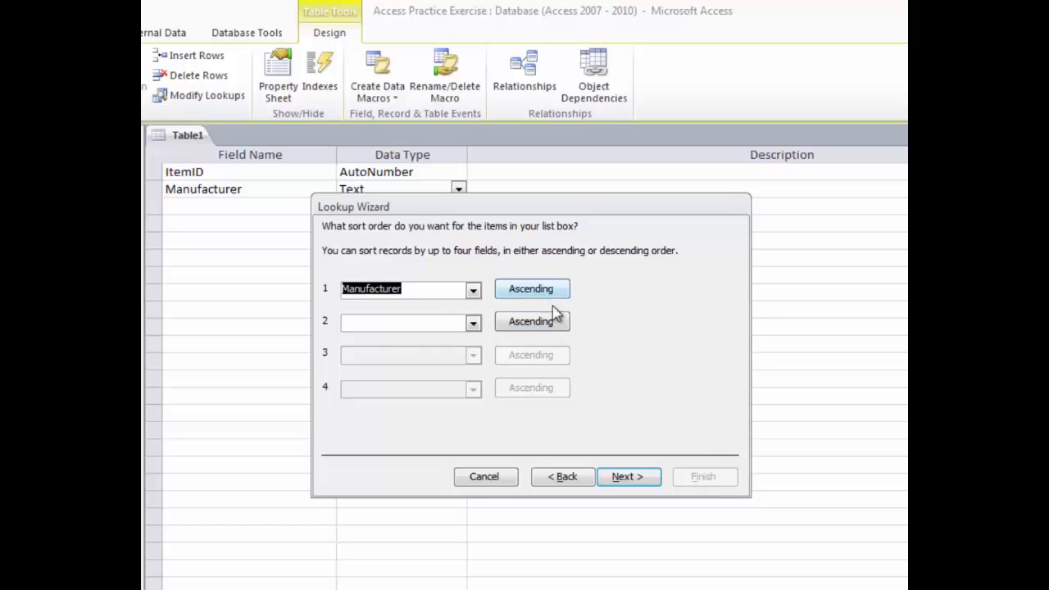
{"action": "left_click", "coordinate": [608, 481]}
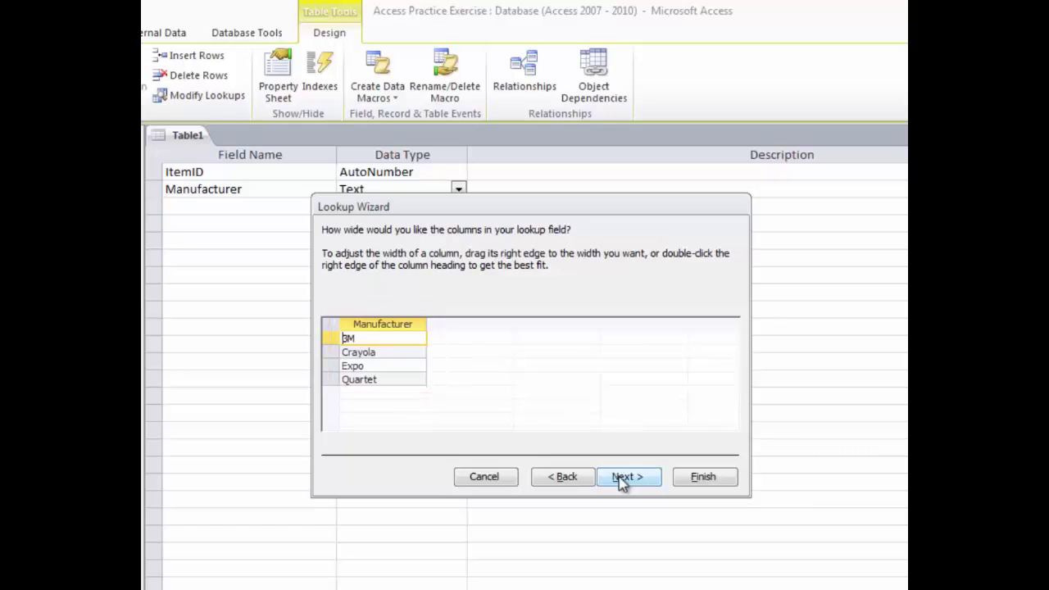
{"action": "left_click", "coordinate": [627, 477]}
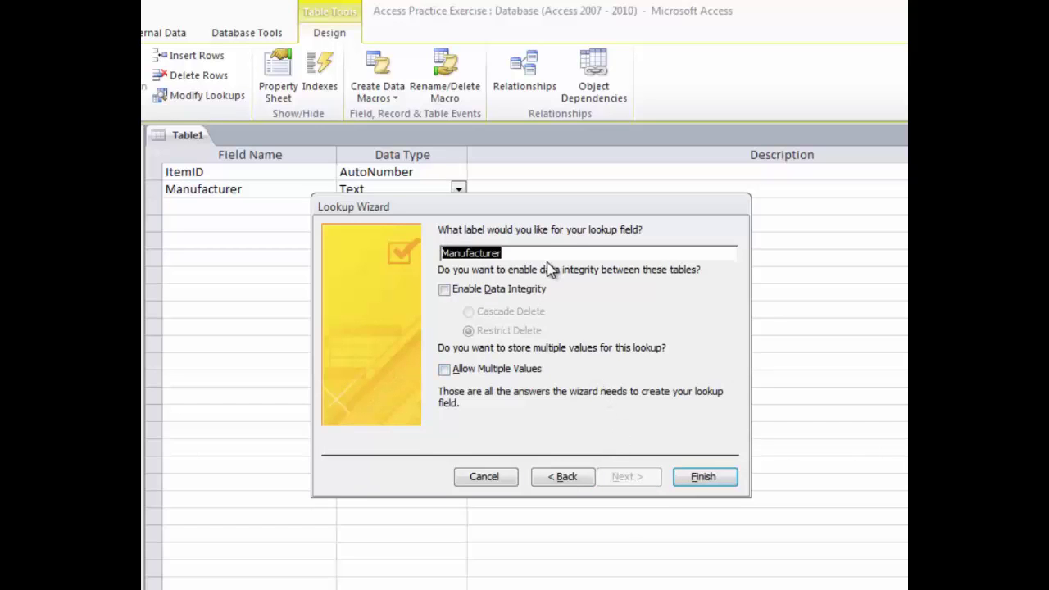
Enable data integrity with Restrict Delete for the Manufacturer lookup, keep its label, and finish the wizard
{"action": "left_click", "coordinate": [445, 294]}
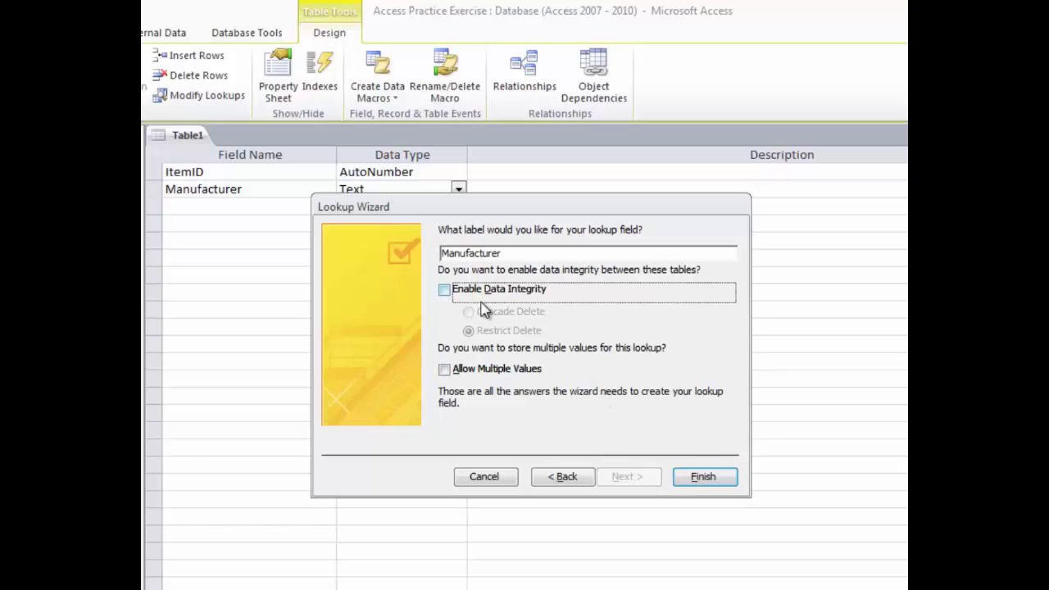
{"action": "left_click", "coordinate": [445, 292]}
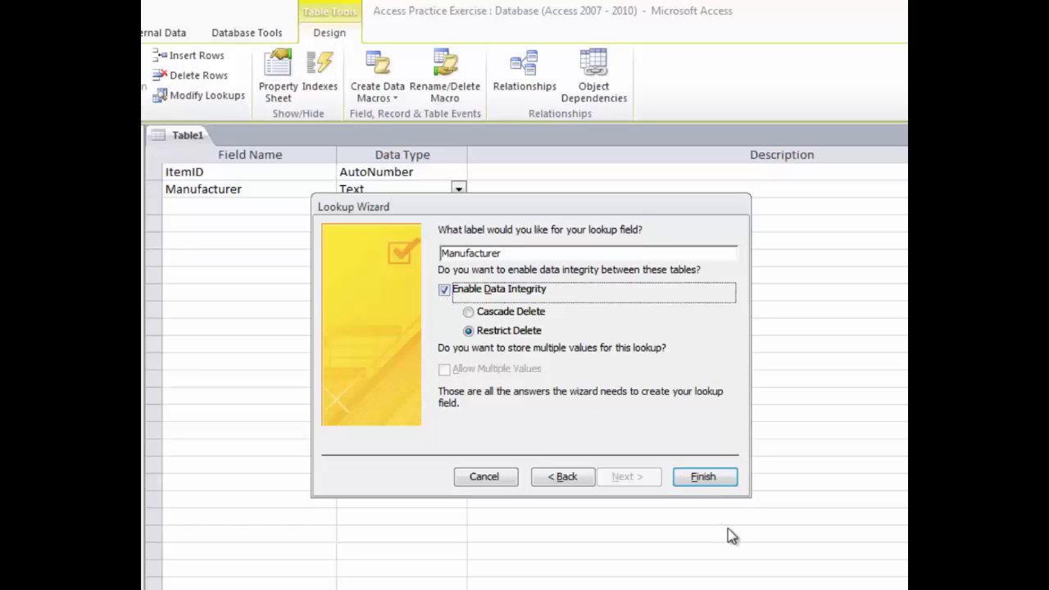
{"action": "left_click", "coordinate": [704, 478]}
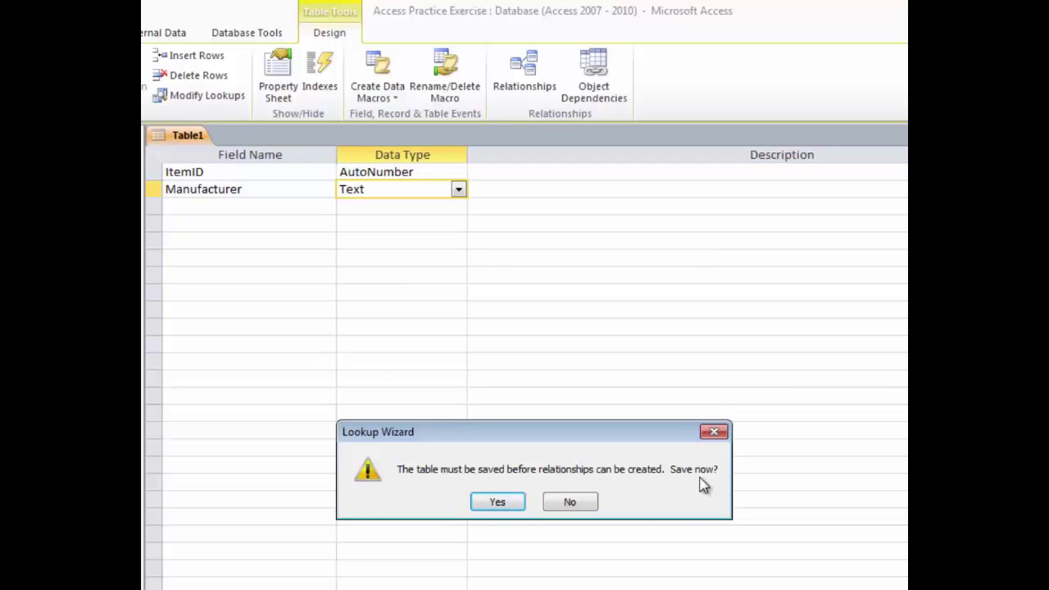
Save the table as Inventory and decline the automatic creation of a primary key
{"action": "left_click", "coordinate": [497, 508]}
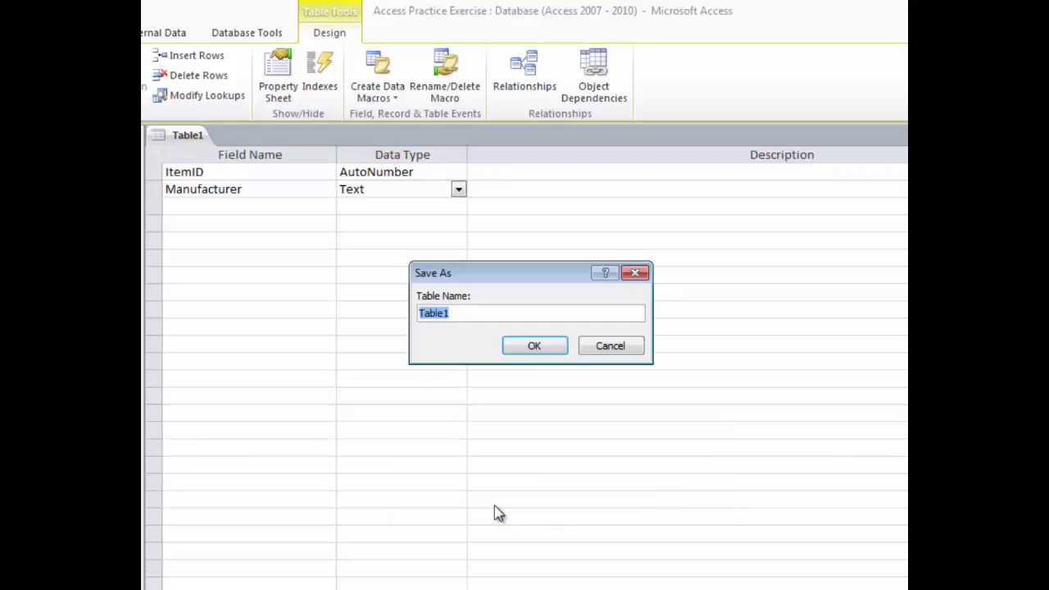
{"action": "type", "text": "Inventory"}
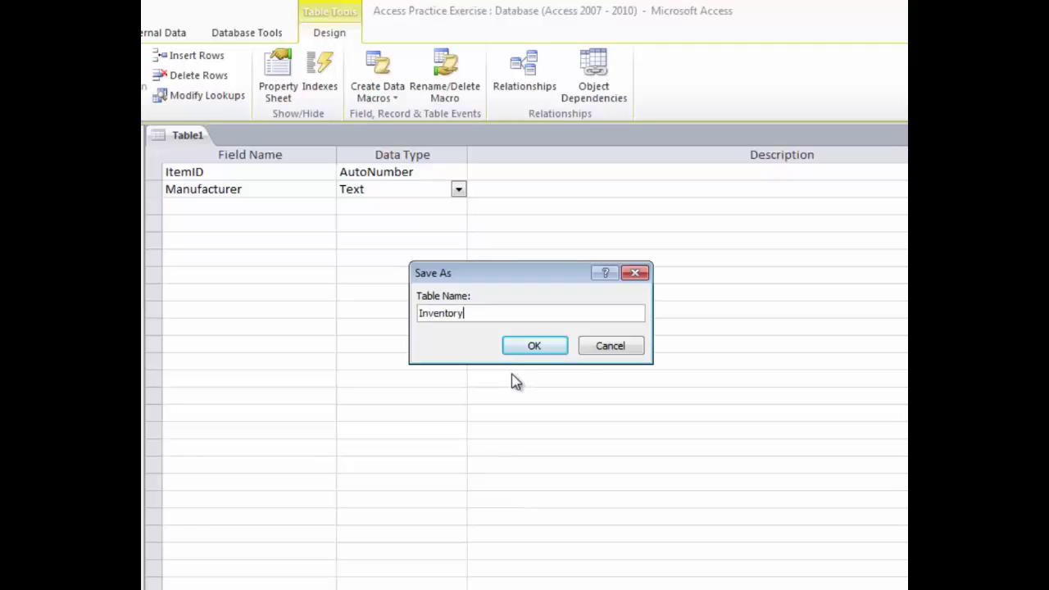
{"action": "key", "text": "Return"}
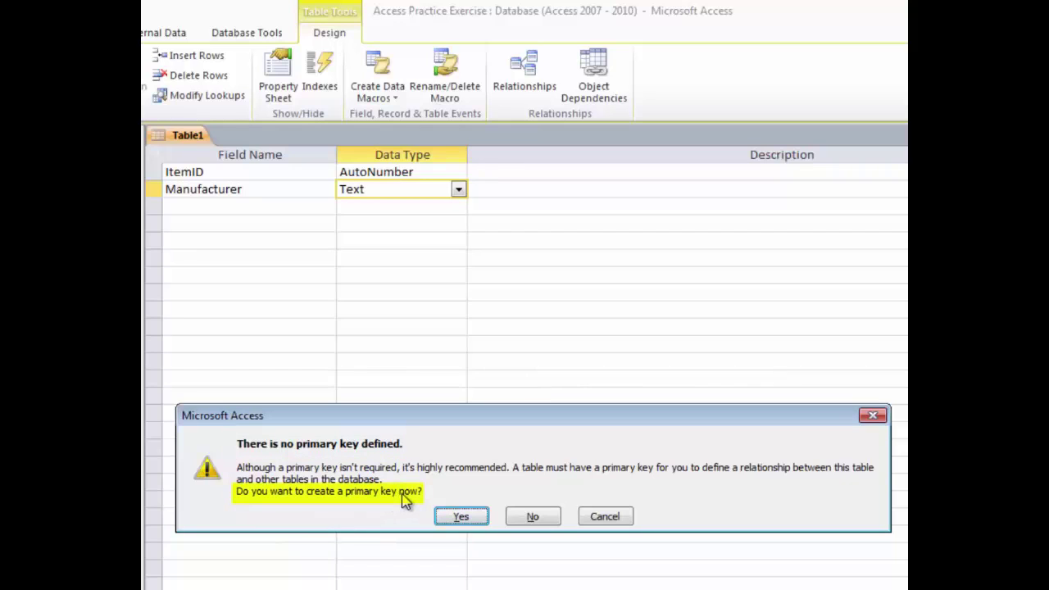
{"action": "left_click", "coordinate": [534, 518]}
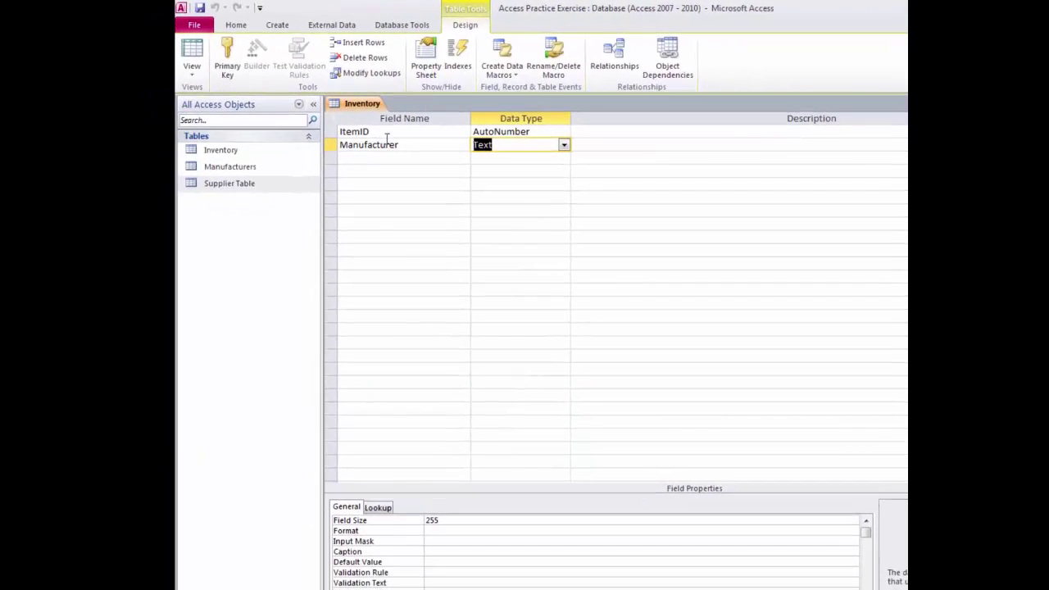
Make the ItemID field the primary key of the Inventory table
{"action": "left_click", "coordinate": [387, 131]}
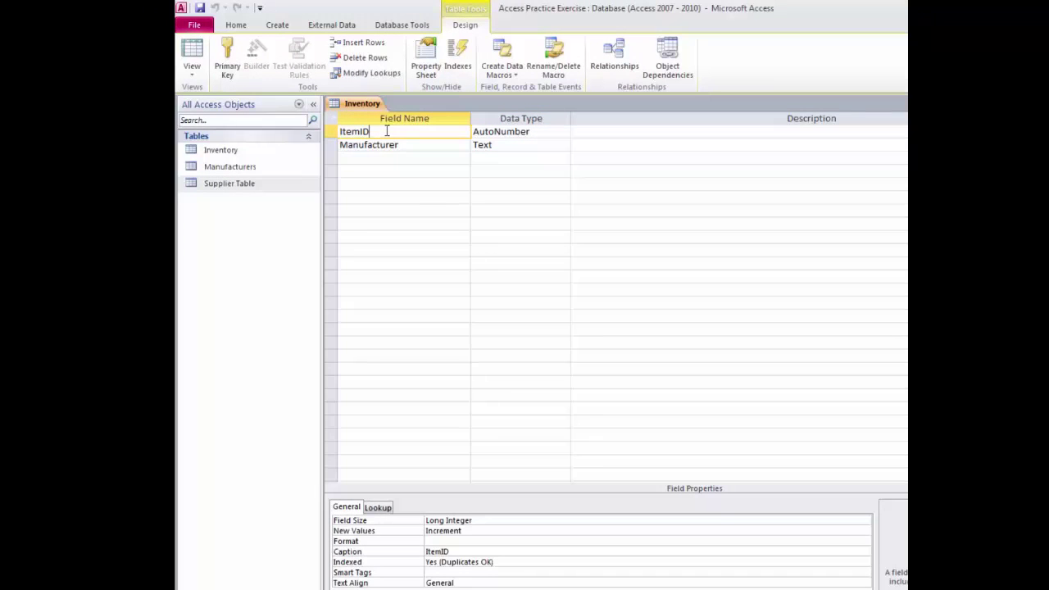
{"action": "left_click", "coordinate": [228, 51]}
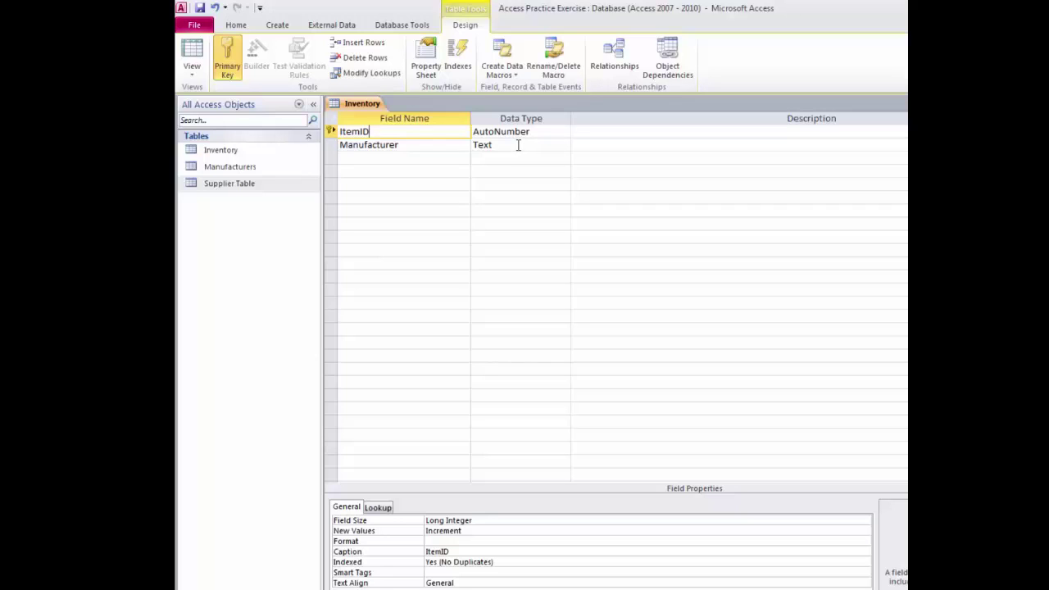
{"action": "left_click", "coordinate": [518, 145]}
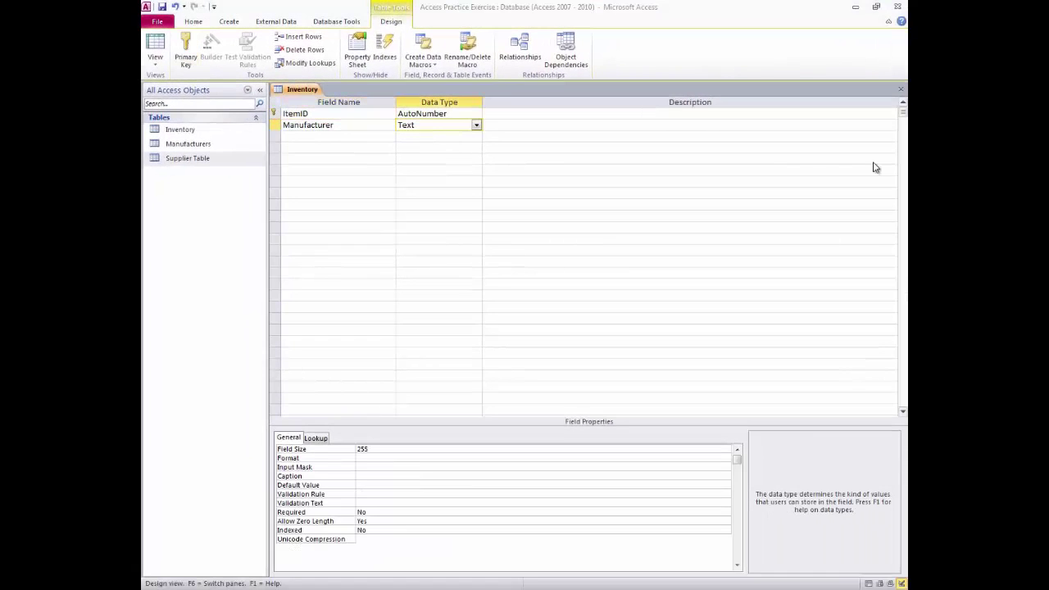
Add a third field named Supplier below Manufacturer in the Inventory table
{"action": "left_click", "coordinate": [384, 136]}
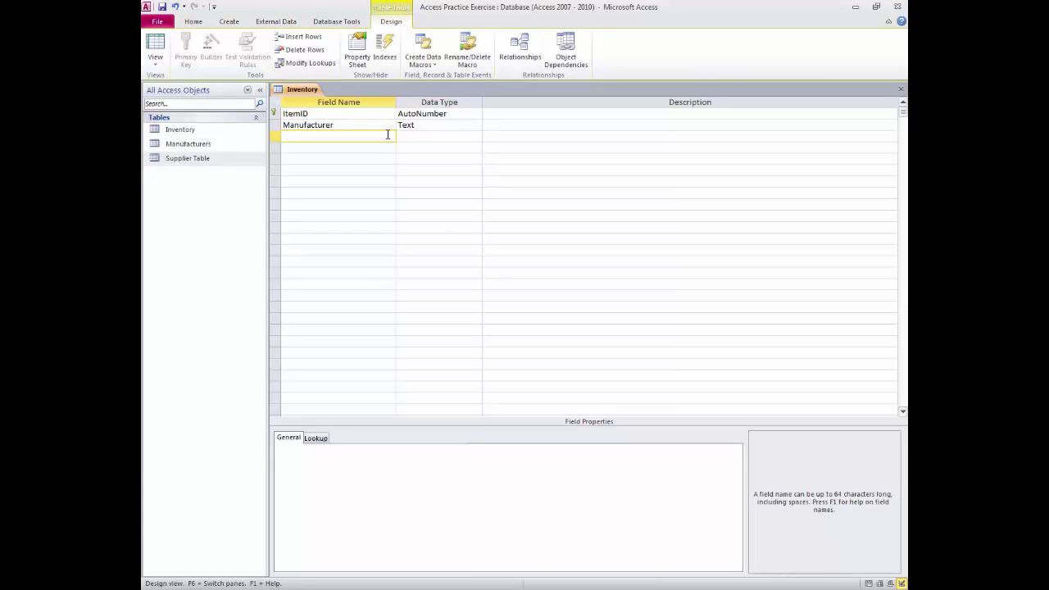
{"action": "type", "text": "Supplier"}
{"action": "key", "text": "Tab"}
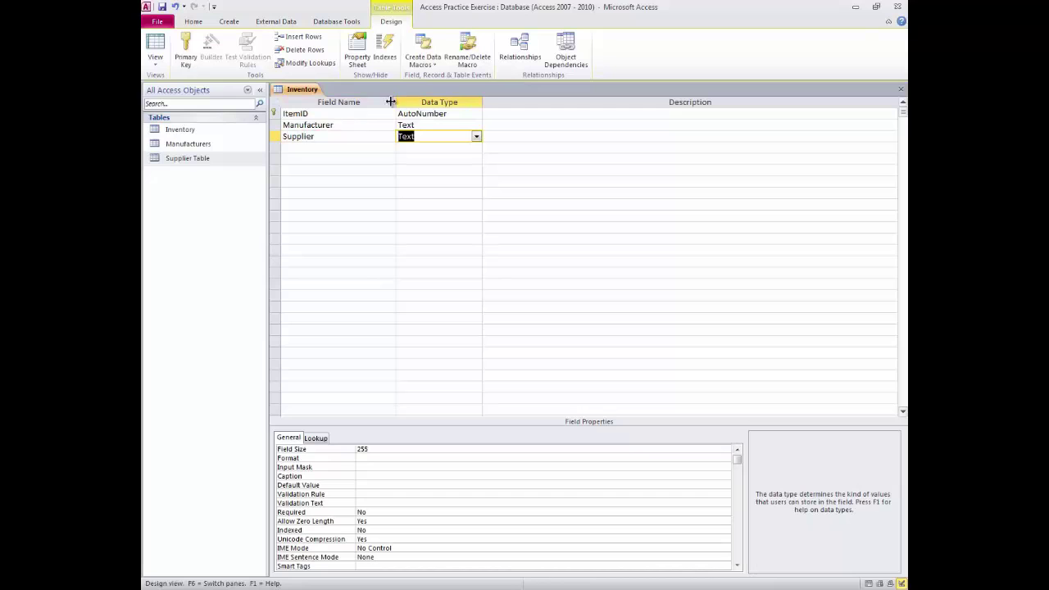
Set up a Lookup Wizard lookup for the Supplier field that takes its values from the Supplier field of the Supplier Table
{"action": "left_click", "coordinate": [477, 136]}
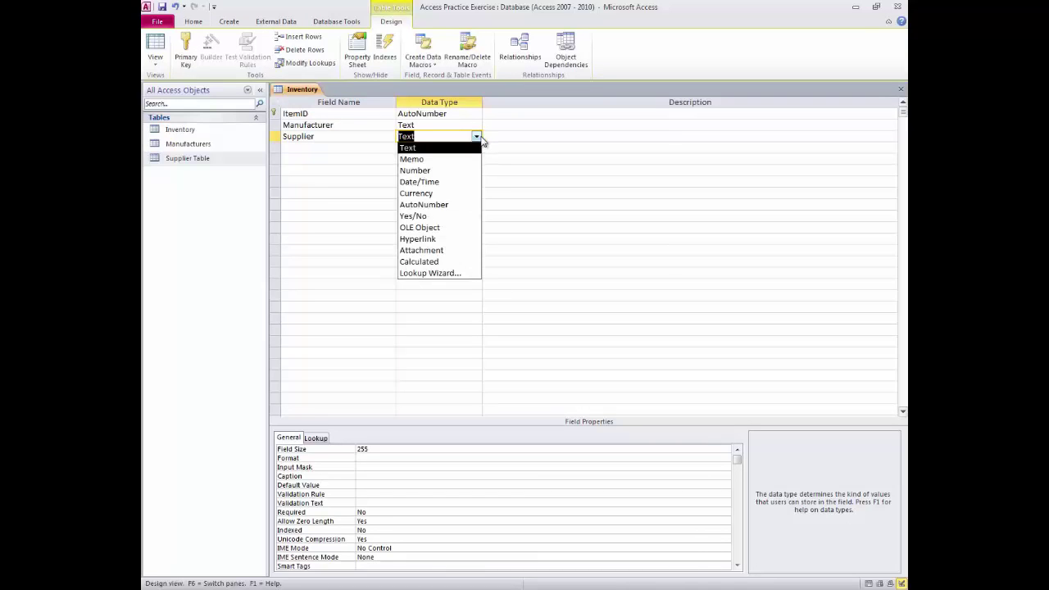
{"action": "left_click", "coordinate": [465, 273]}
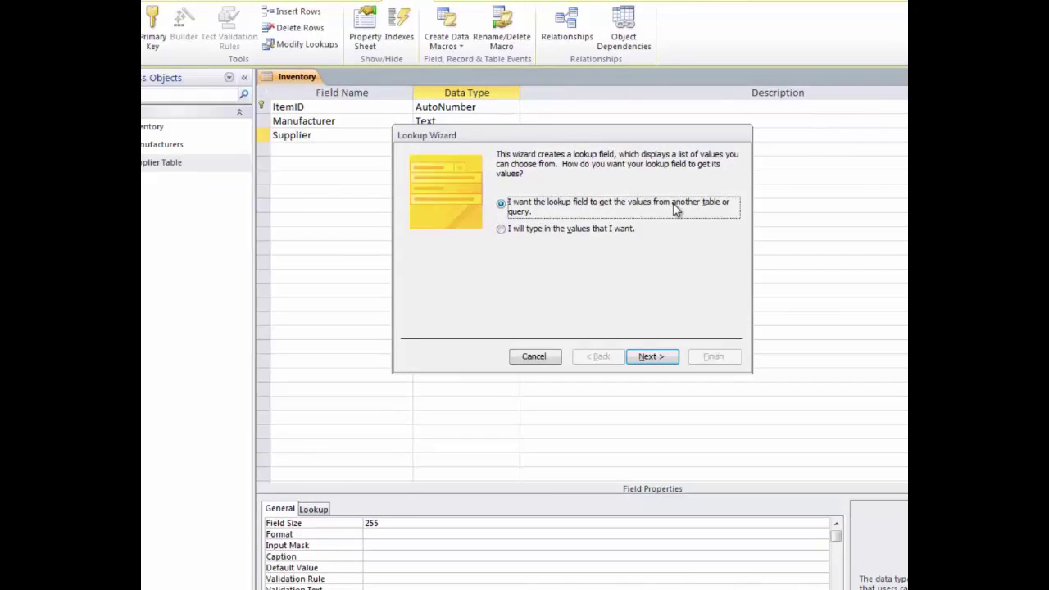
{"action": "left_click", "coordinate": [652, 357]}
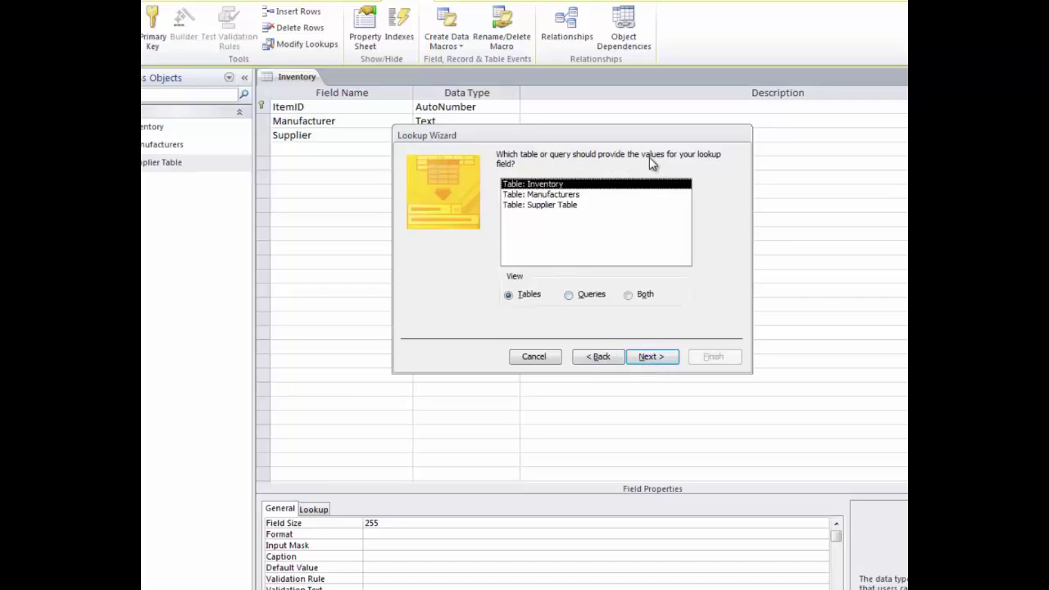
{"action": "left_click", "coordinate": [562, 206]}
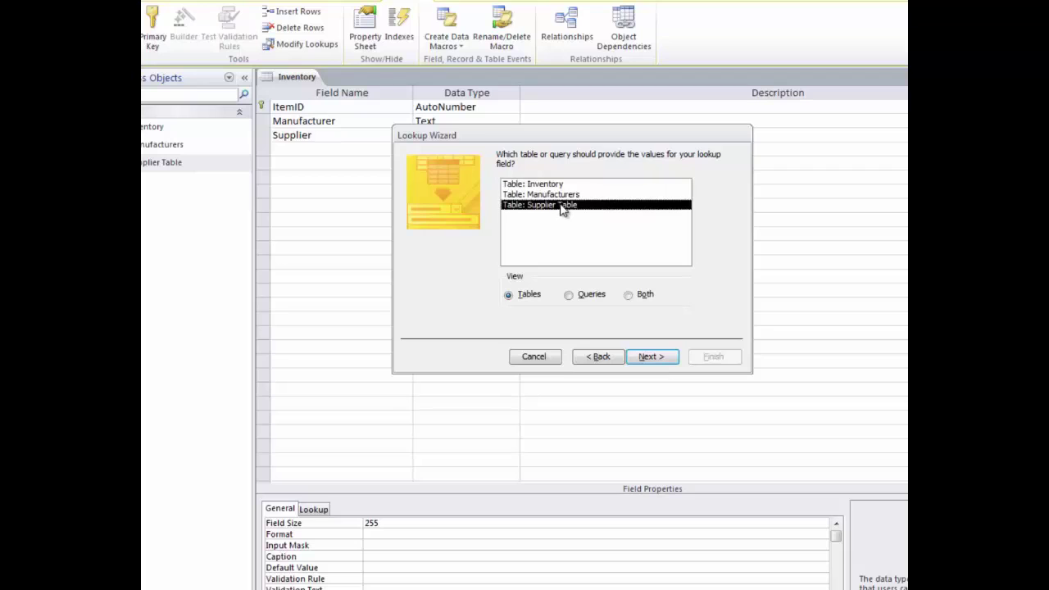
{"action": "left_click", "coordinate": [650, 358]}
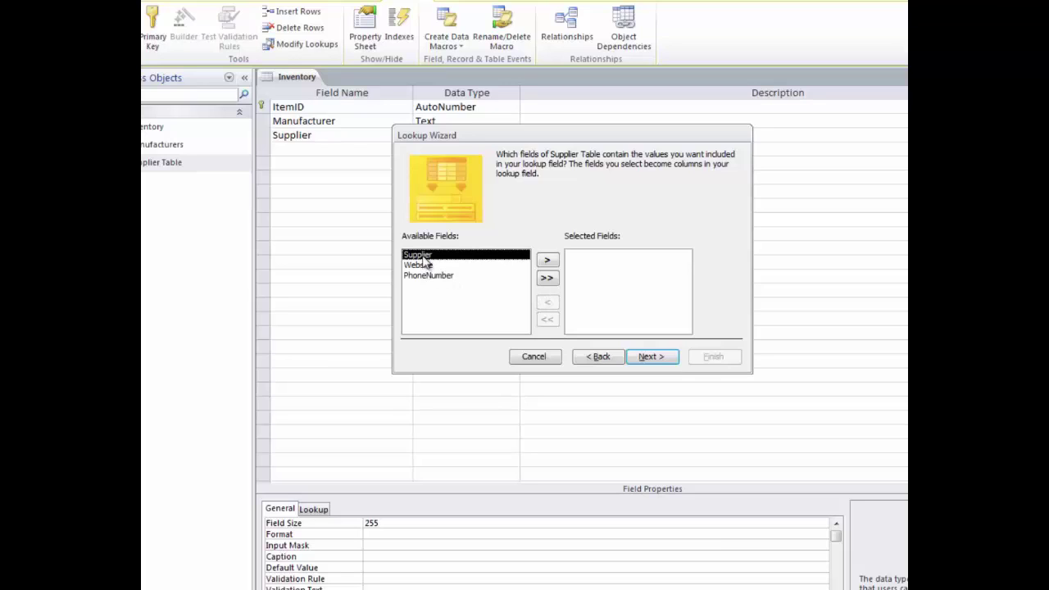
{"action": "left_click", "coordinate": [547, 261]}
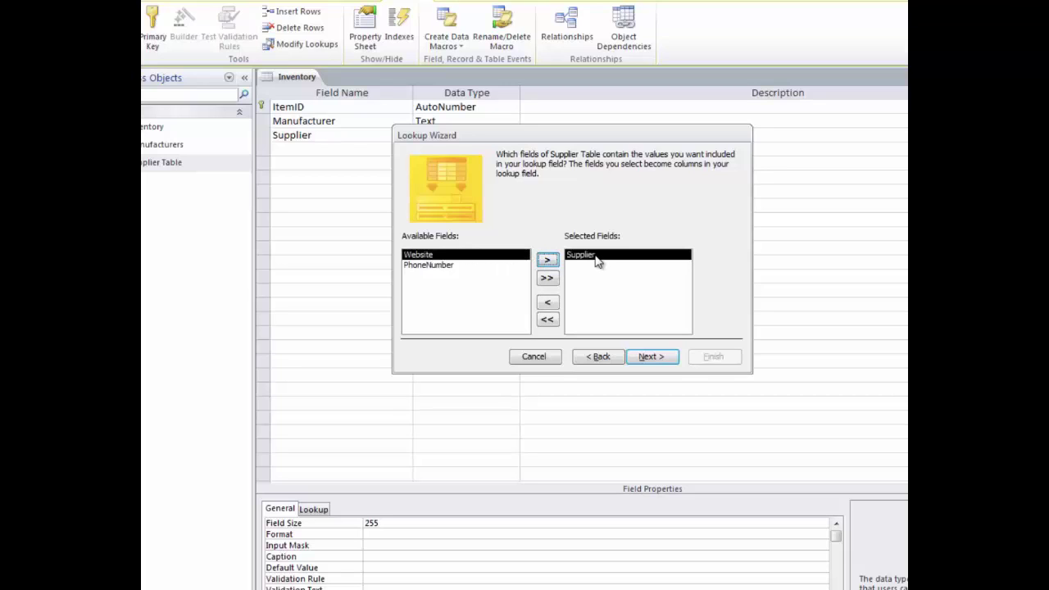
{"action": "left_click", "coordinate": [663, 357]}
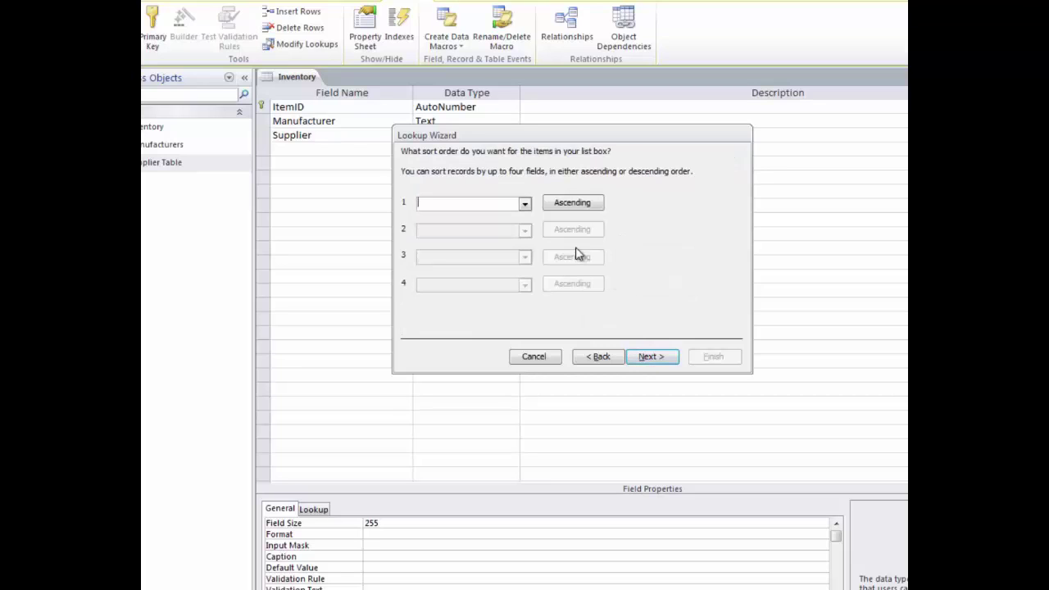
Sort the lookup list by Supplier in ascending order and accept the default column width
{"action": "left_click", "coordinate": [525, 205]}
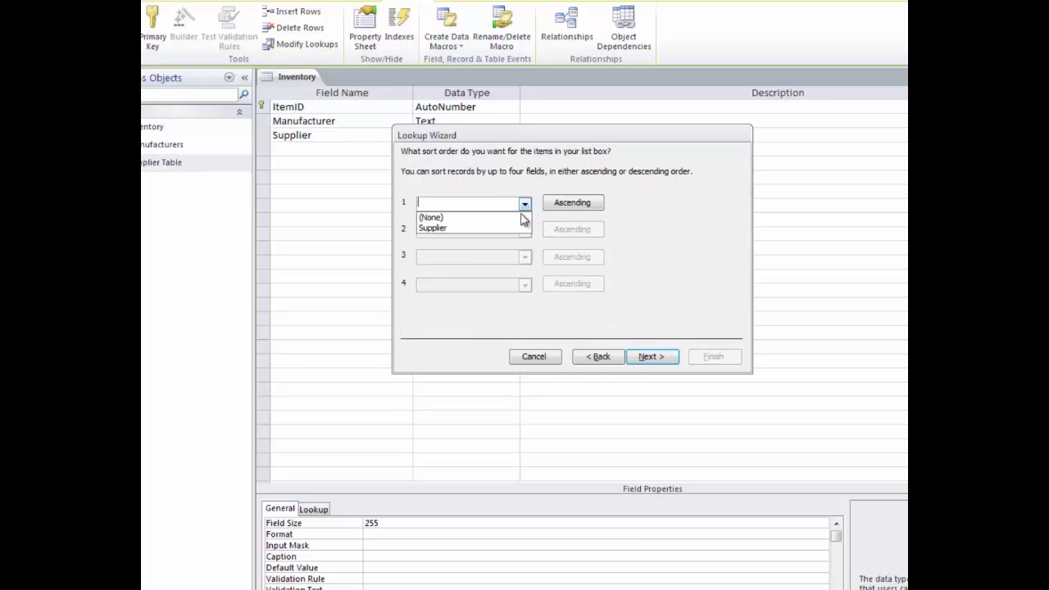
{"action": "left_click", "coordinate": [512, 229]}
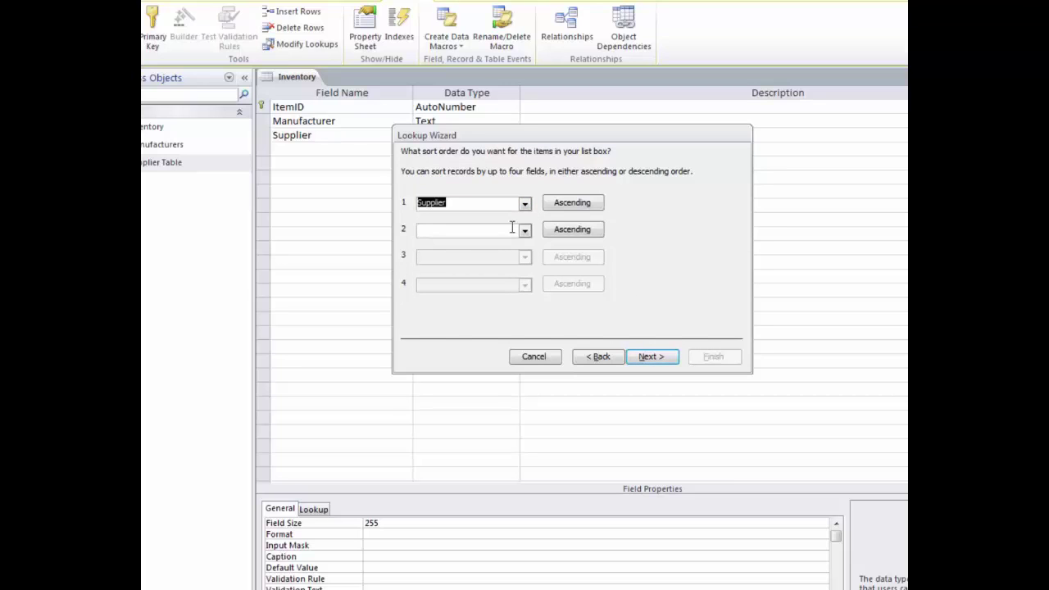
{"action": "left_click", "coordinate": [661, 359]}
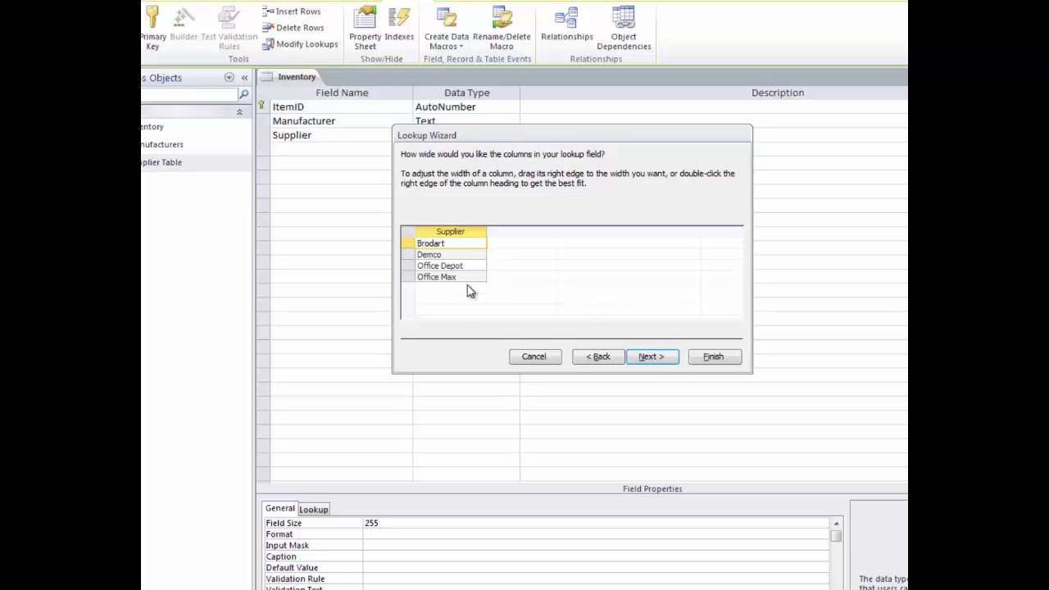
{"action": "left_click", "coordinate": [648, 358]}
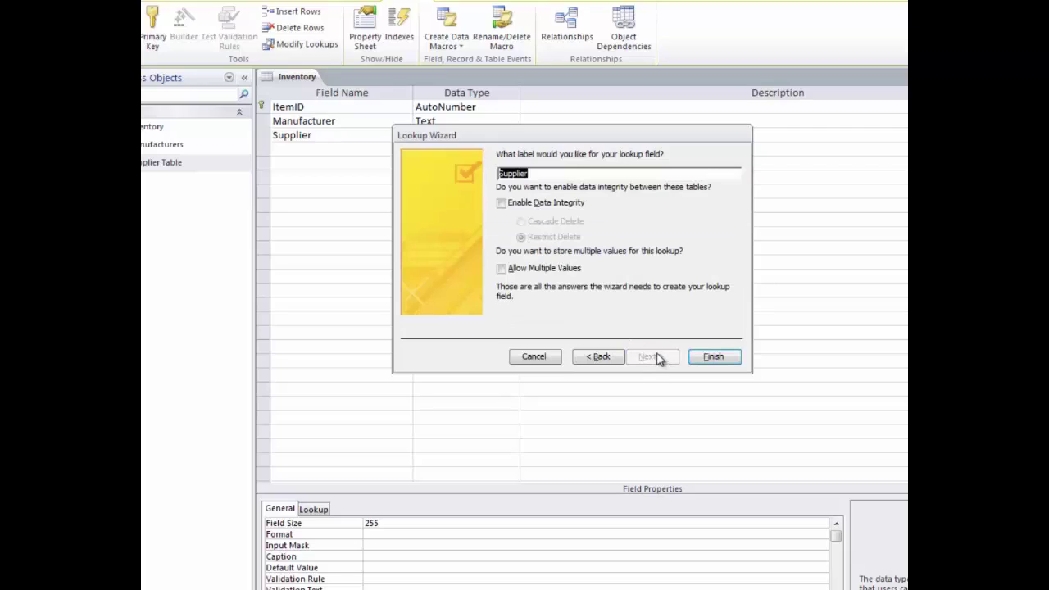
Enable data integrity with Restrict Delete for the Supplier lookup, then finish the wizard and save the table
{"action": "left_click", "coordinate": [502, 205]}
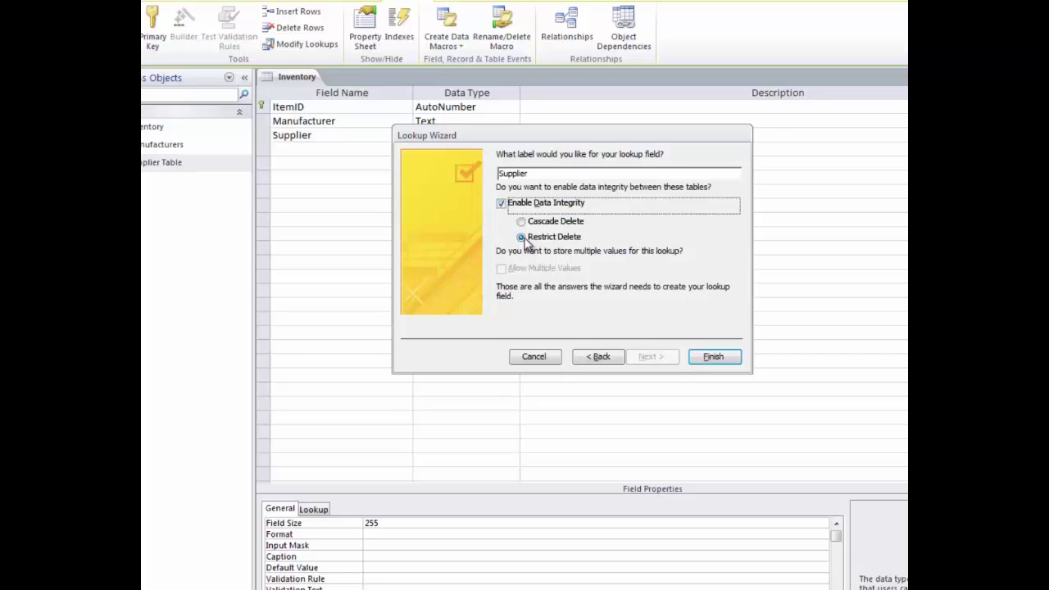
{"action": "left_click", "coordinate": [708, 357]}
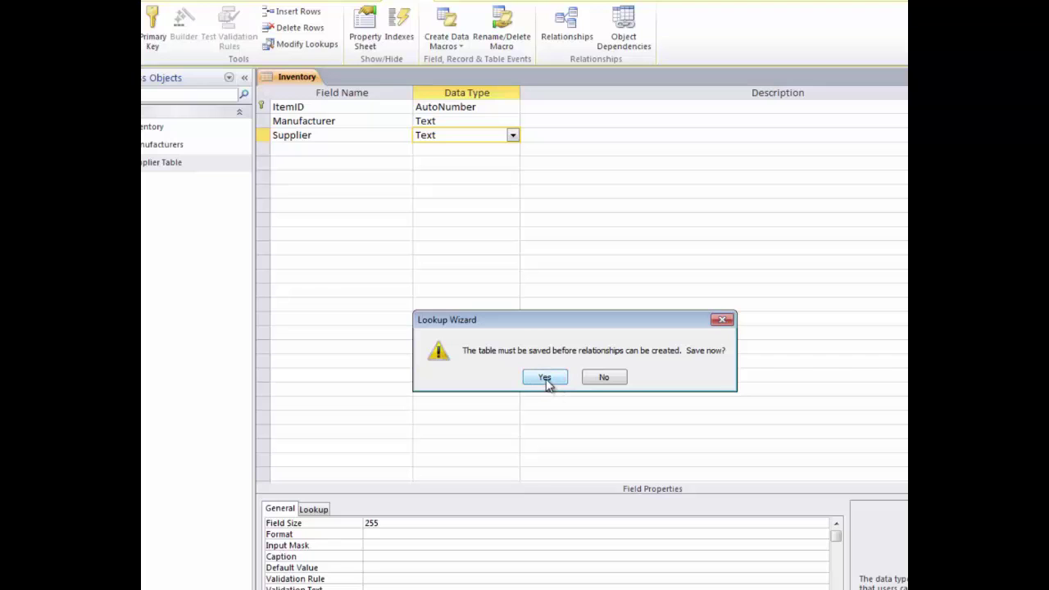
{"action": "left_click", "coordinate": [546, 379]}
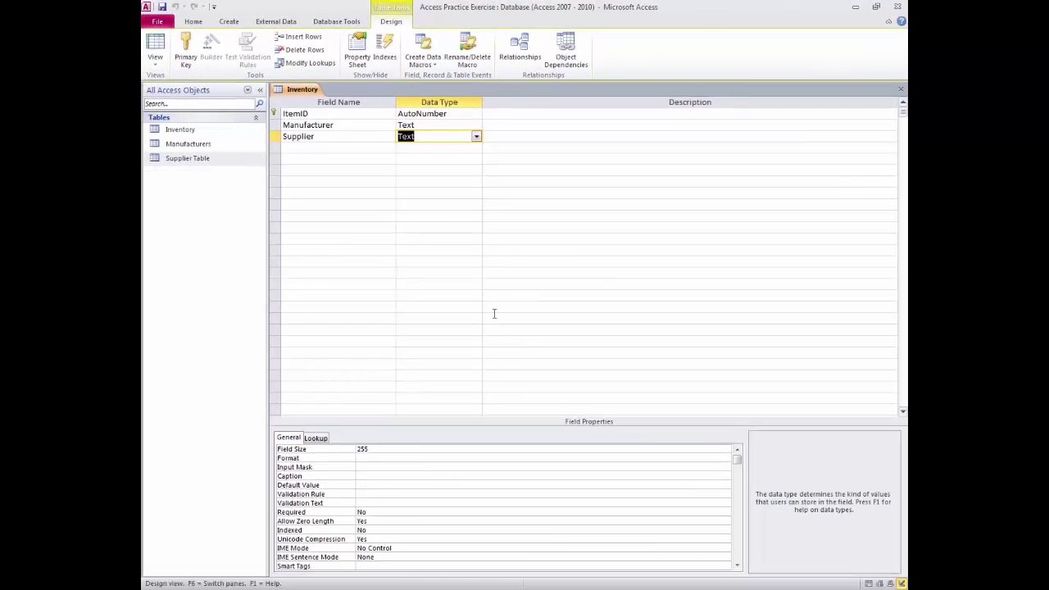
Add a field named Unit with the Text data type below Supplier in the Inventory table
{"action": "left_click", "coordinate": [368, 147]}
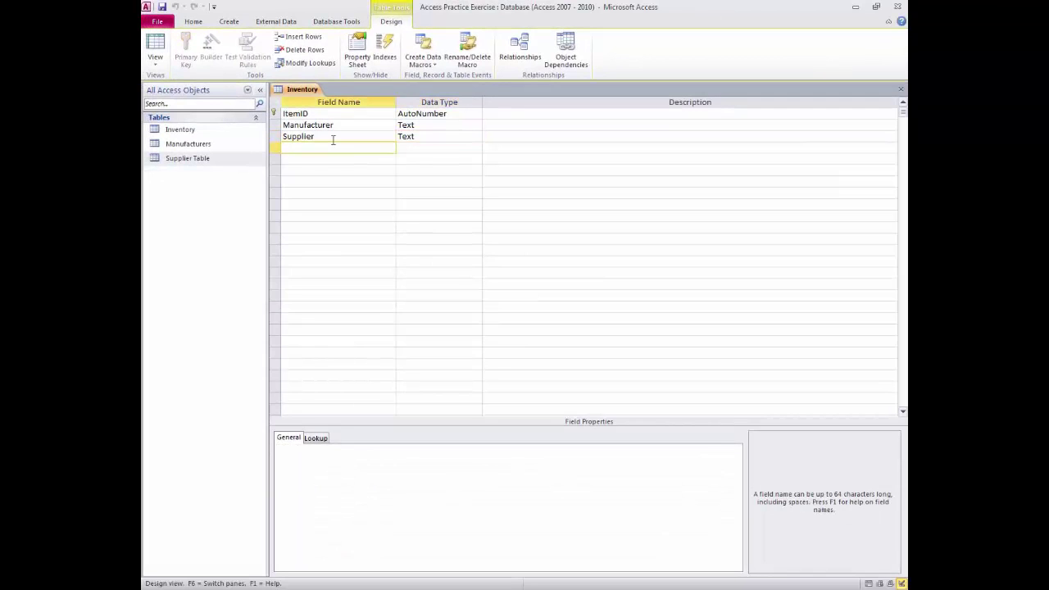
{"action": "type", "text": "Unit"}
{"action": "key", "text": "Tab"}
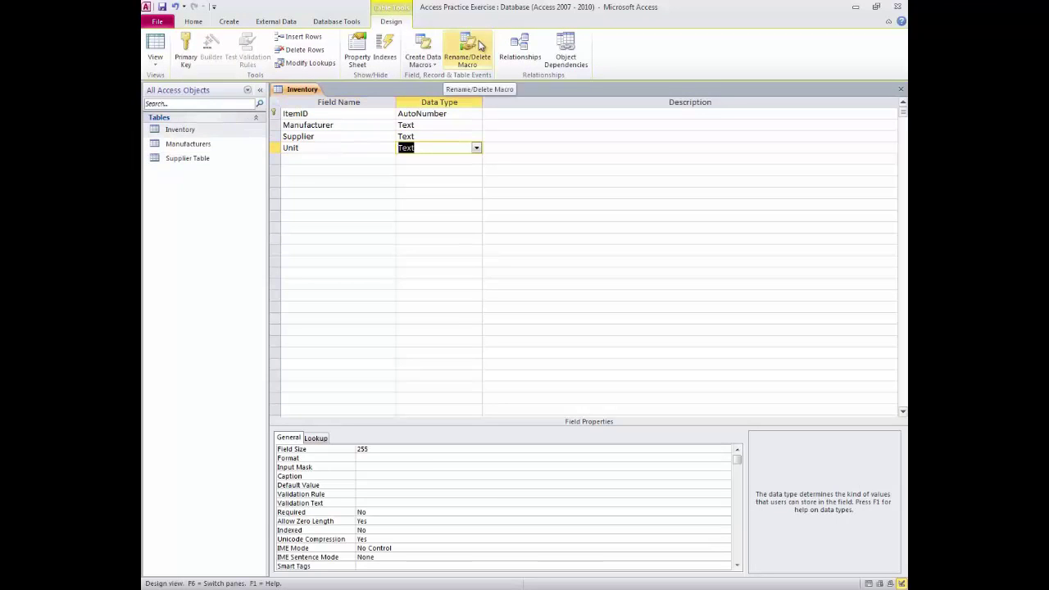
{"action": "key", "text": "Tab"}
{"action": "key", "text": "Tab"}
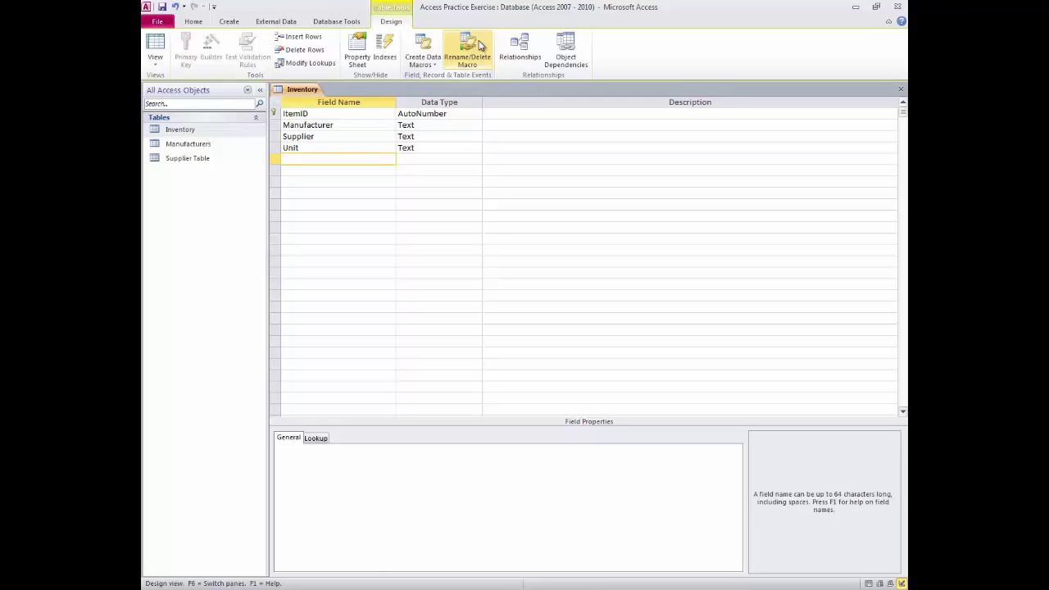
Add a UnitPrice field below Unit with the Currency data type and the caption Unit Price
{"action": "type", "text": "Uni"}
{"action": "type", "text": "tPrice"}
{"action": "key", "text": "Tab"}
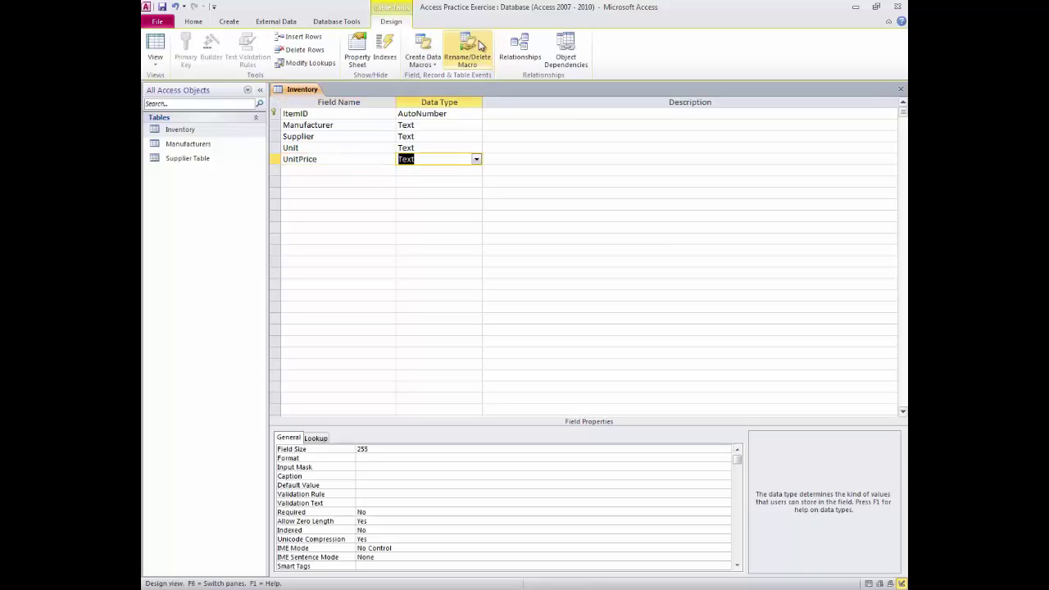
{"action": "left_click", "coordinate": [476, 159]}
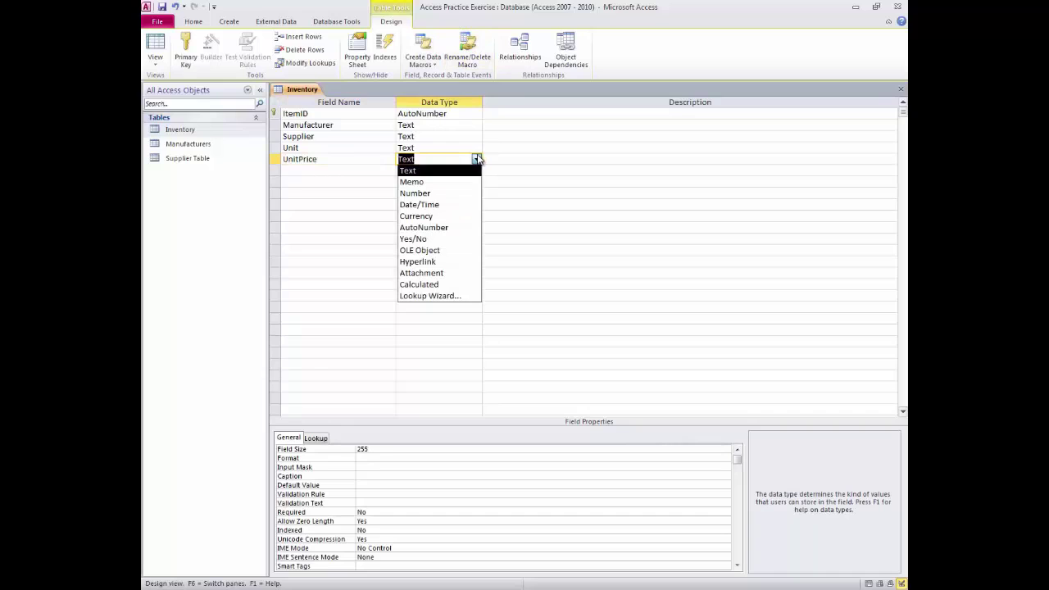
{"action": "left_click", "coordinate": [455, 217]}
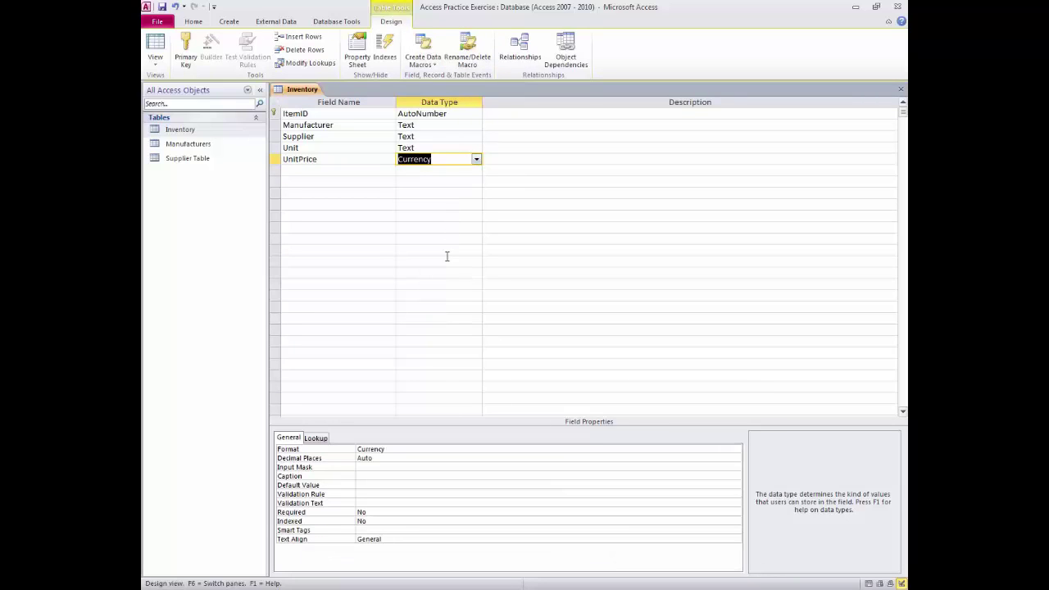
{"action": "left_click", "coordinate": [373, 476]}
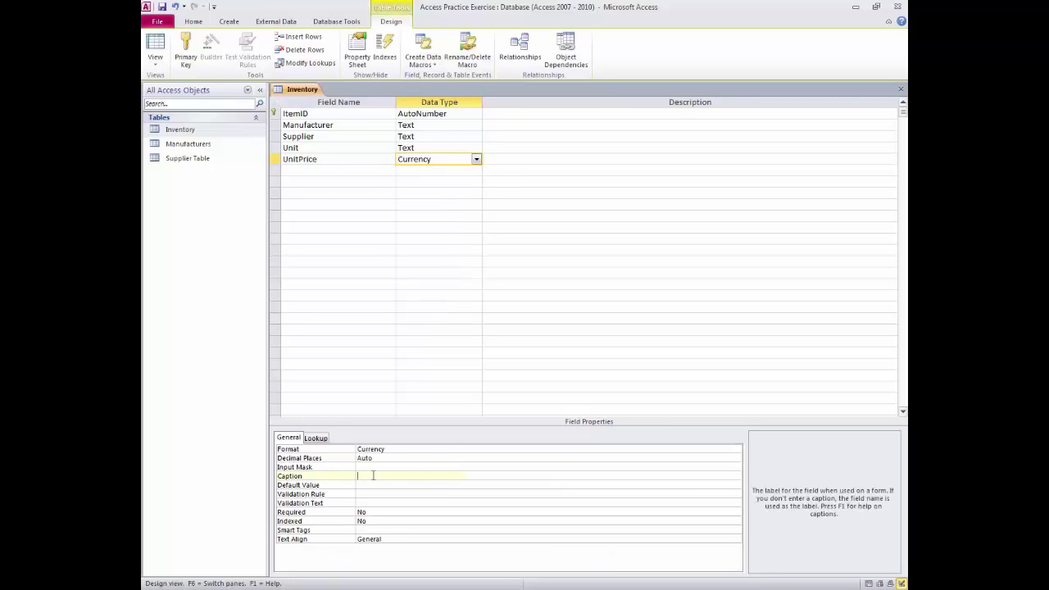
{"action": "type", "text": "Un"}
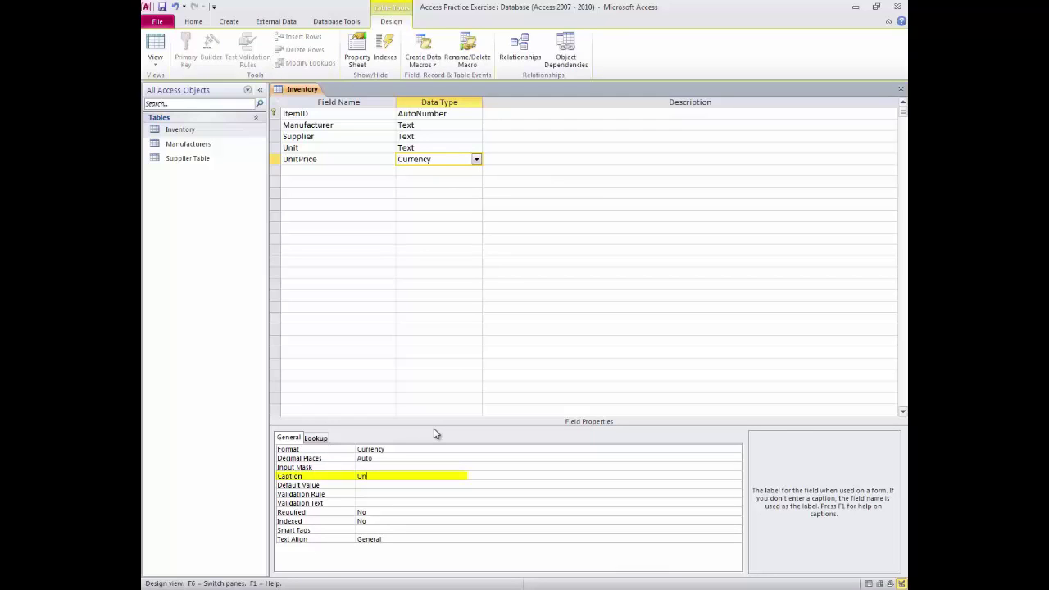
{"action": "type", "text": "it Price"}
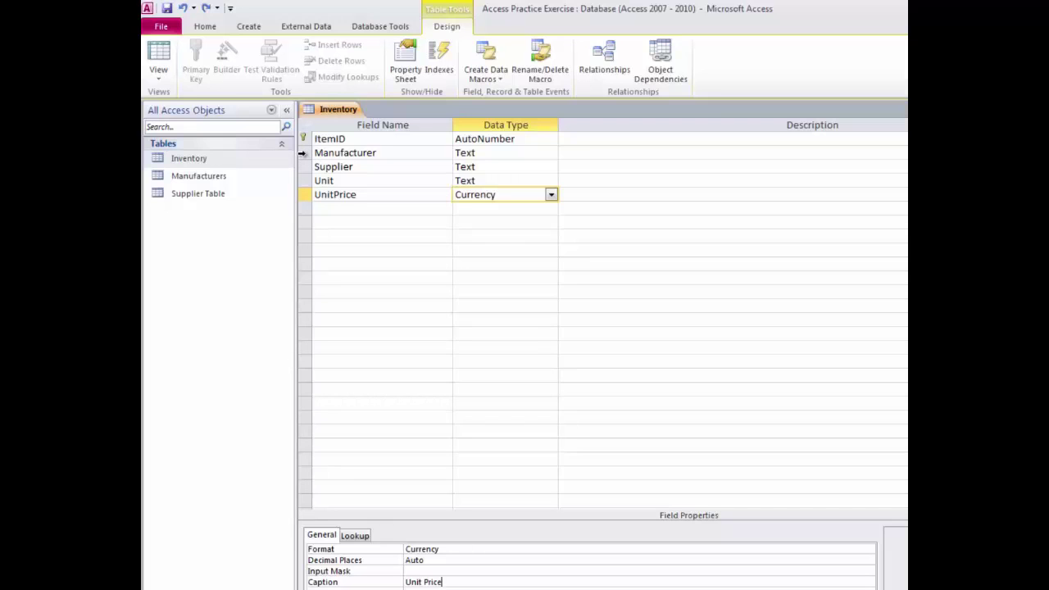
Insert an ItemDescription text field between ItemID and Manufacturer and give it the caption Item Description
{"action": "right_click", "coordinate": [302, 153]}
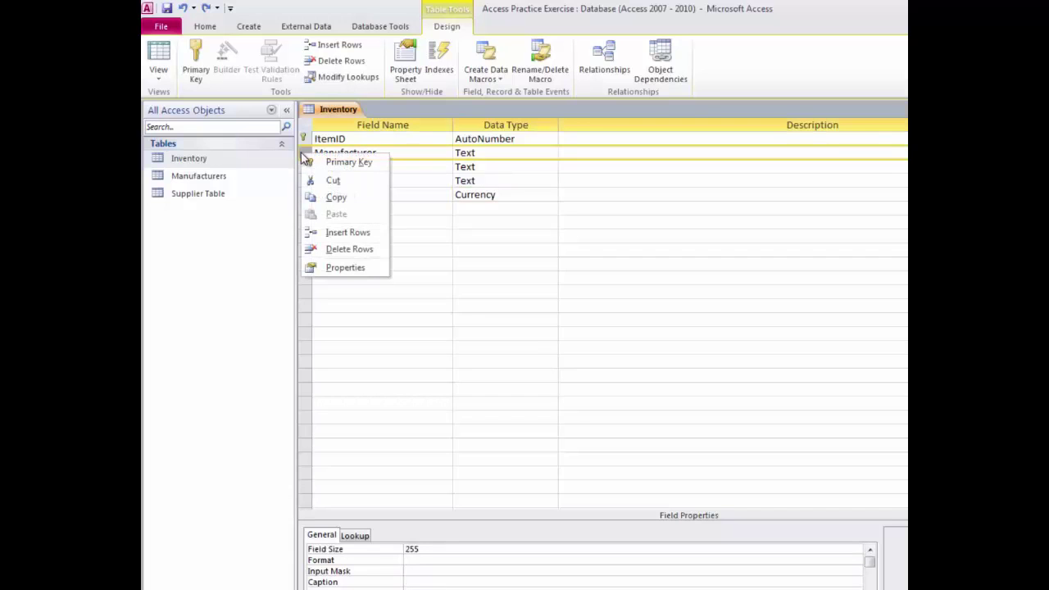
{"action": "left_click", "coordinate": [344, 236]}
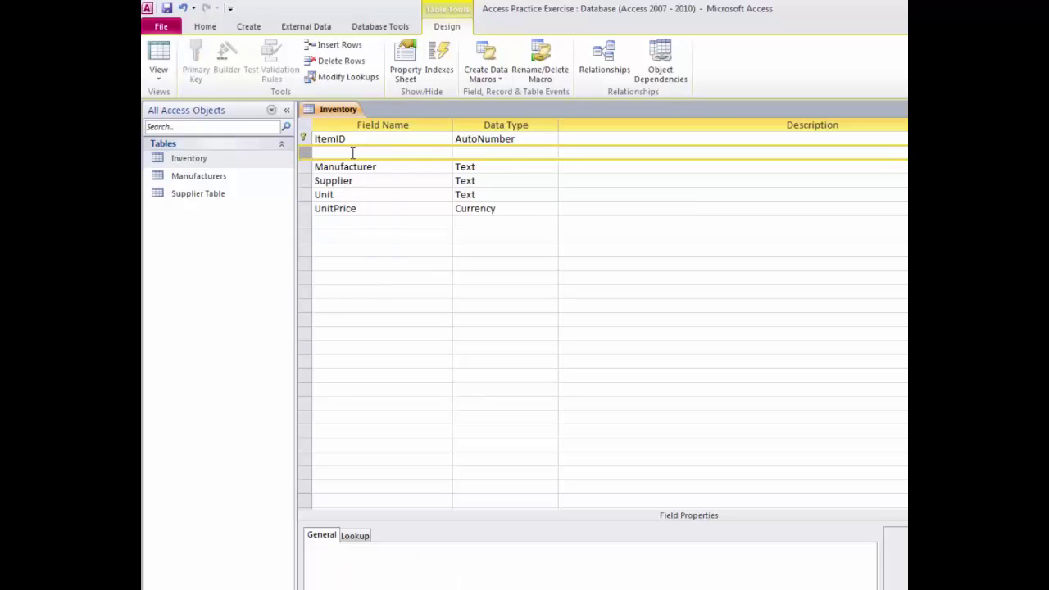
{"action": "left_click", "coordinate": [353, 152]}
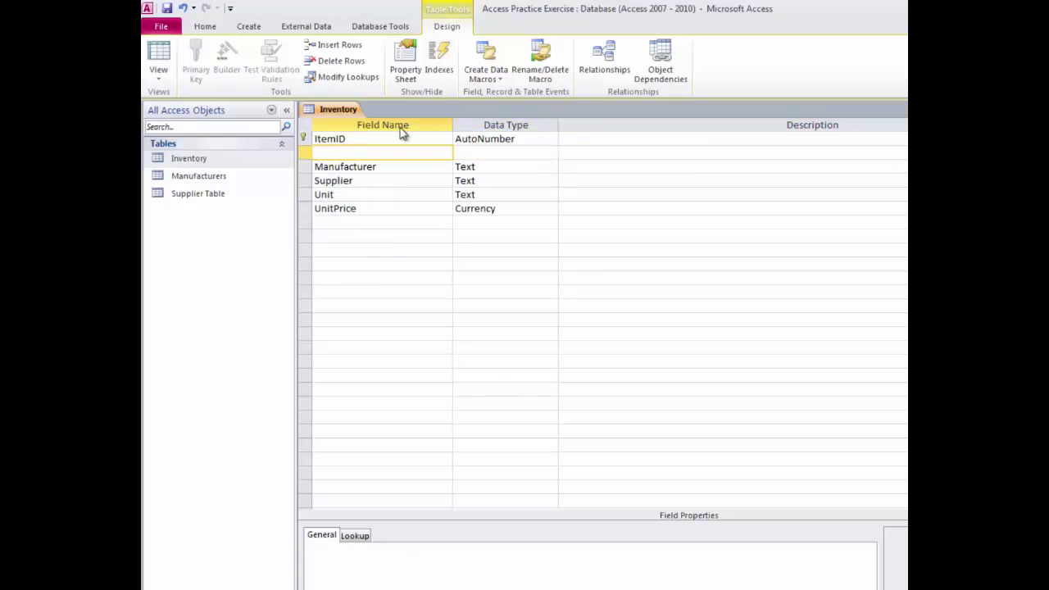
{"action": "type", "text": "ItemDescription"}
{"action": "key", "text": "Tab"}
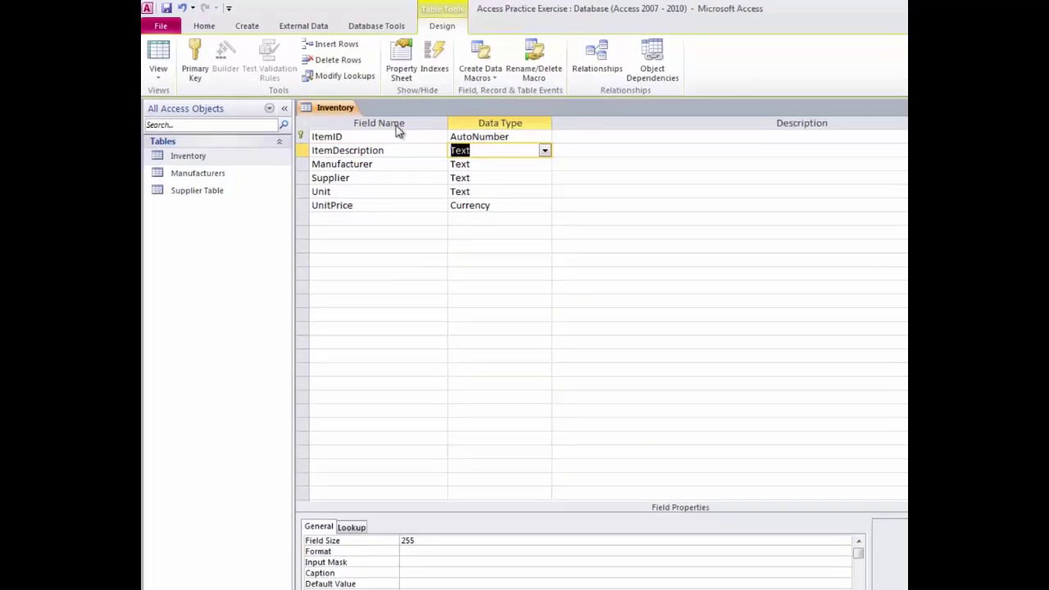
{"action": "left_click", "coordinate": [456, 573]}
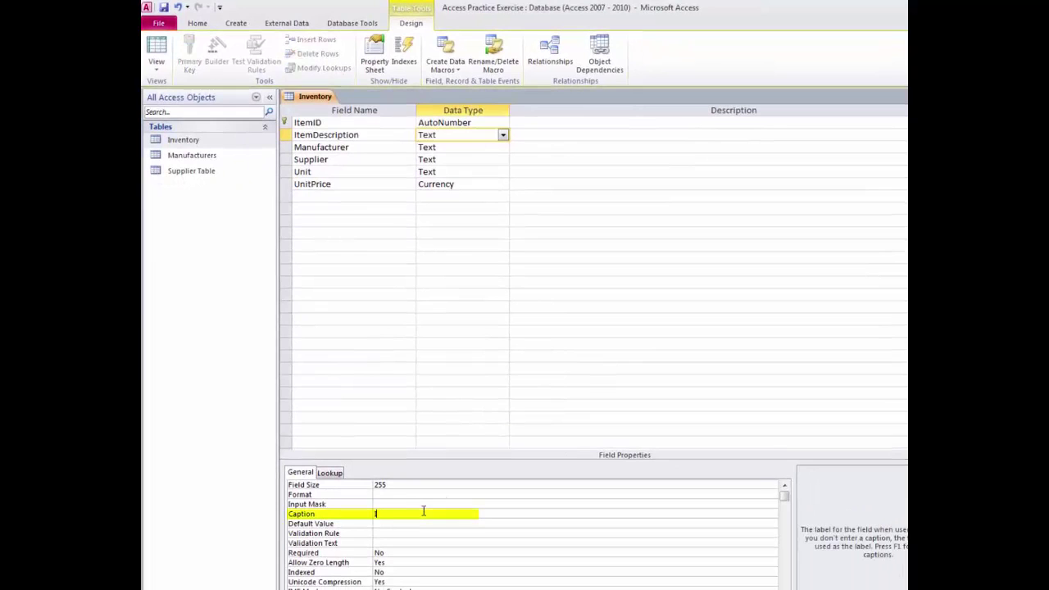
{"action": "type", "text": "Item"}
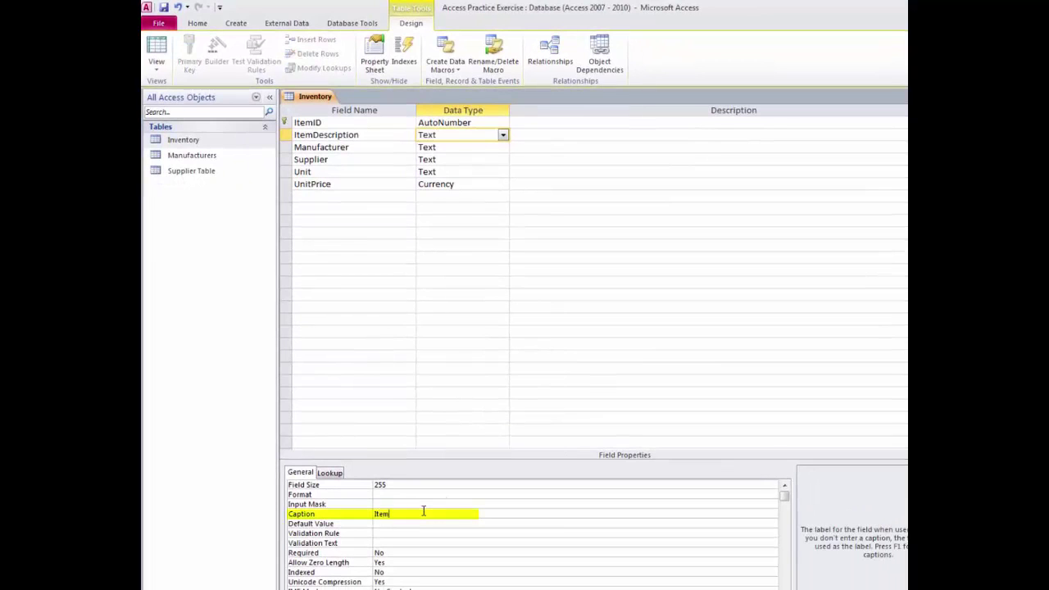
{"action": "type", "text": " Description"}
Save the Inventory table design and switch the table to Datasheet view
{"action": "left_click", "coordinate": [164, 8]}
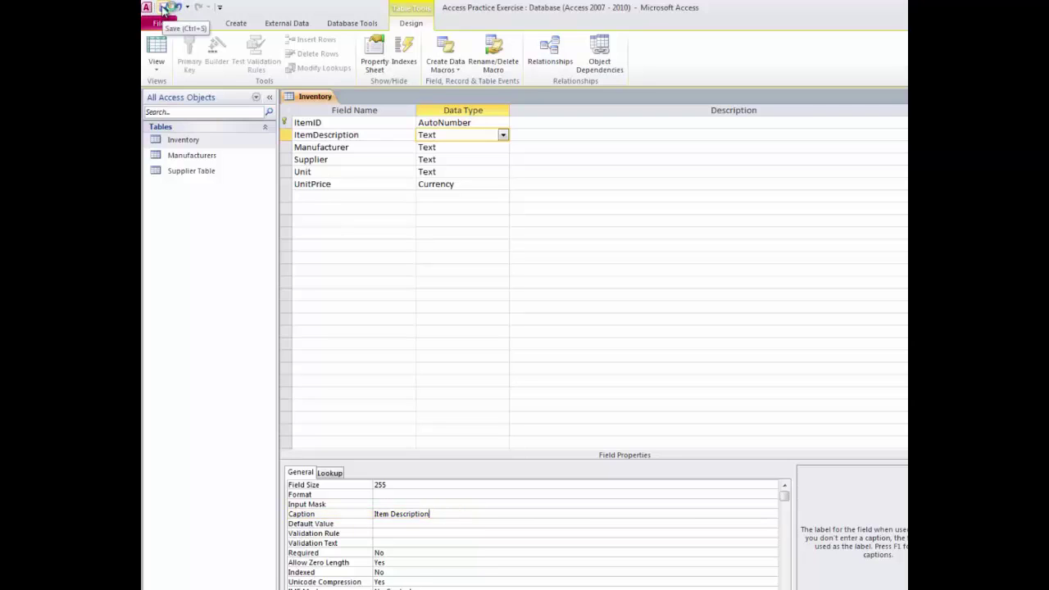
{"action": "left_click", "coordinate": [164, 7]}
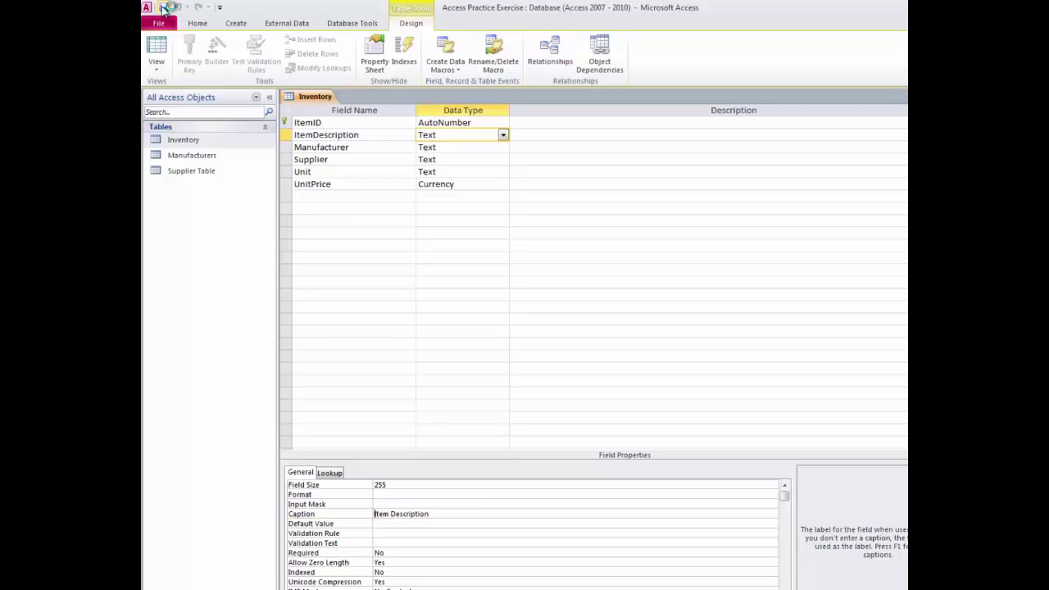
{"action": "left_click", "coordinate": [157, 49]}
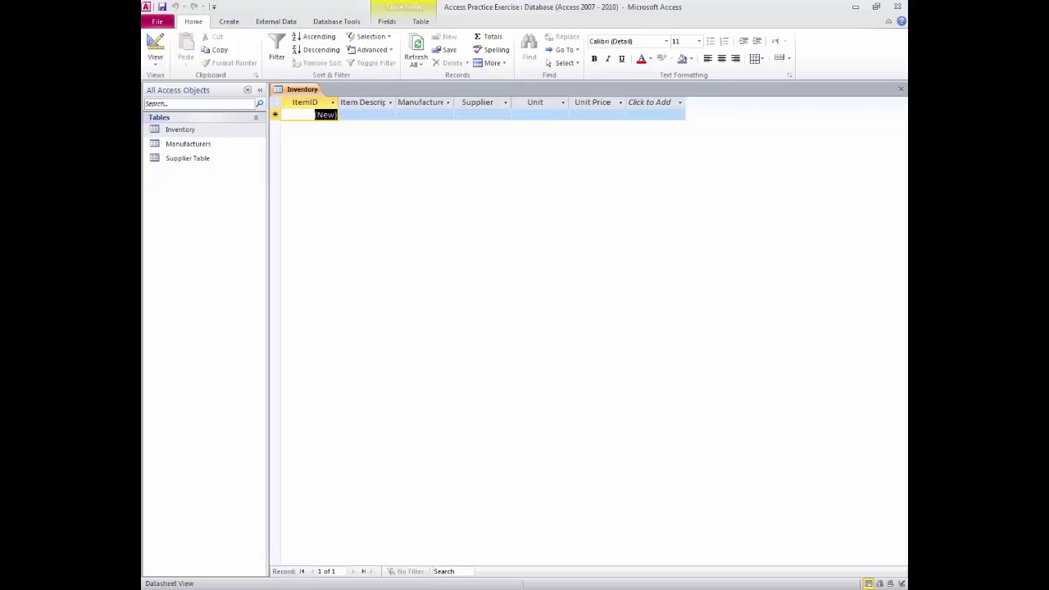
Start the first Inventory record with item description Chalk, manufacturer Crayola and supplier Office Max
{"action": "left_click", "coordinate": [367, 114]}
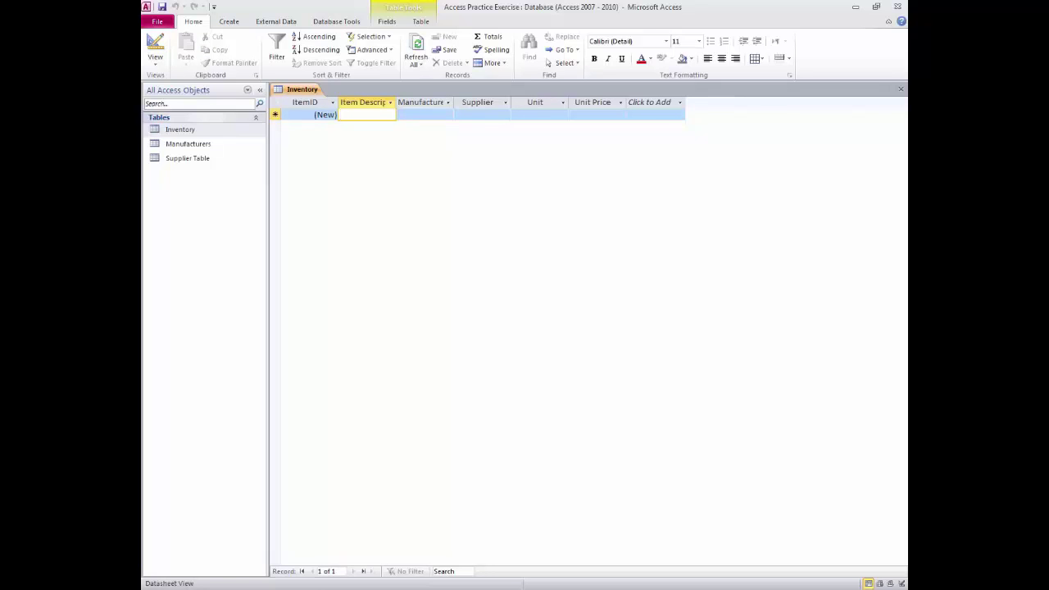
{"action": "type", "text": "Chalk"}
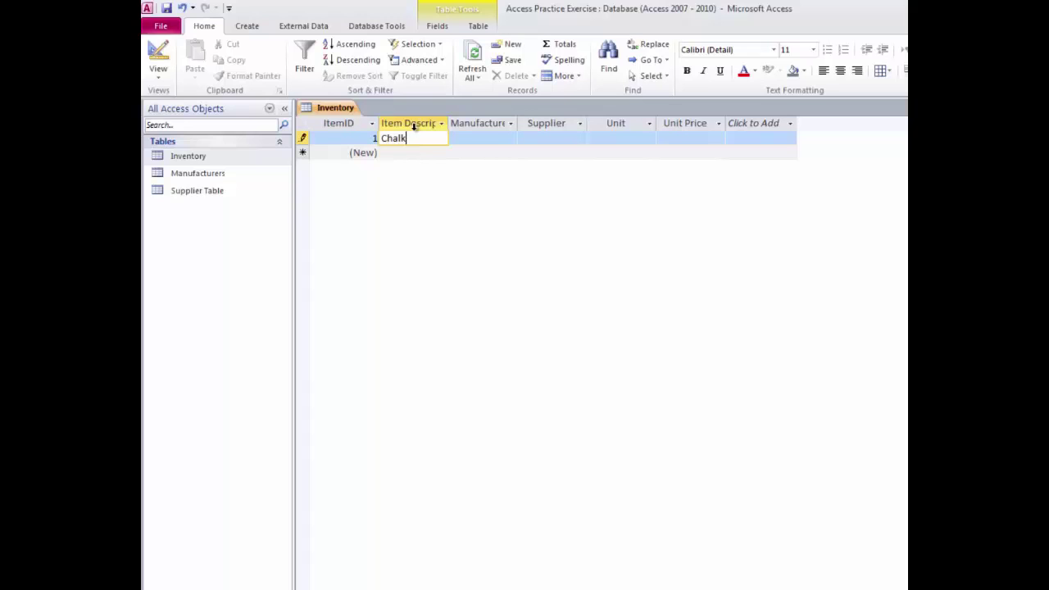
{"action": "key", "text": "Tab"}
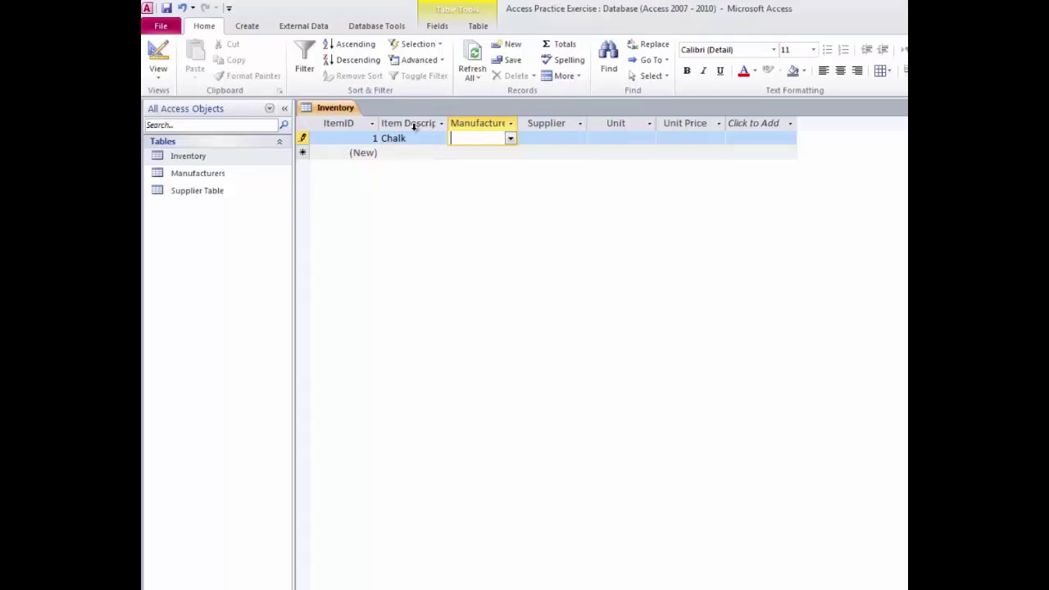
{"action": "left_click", "coordinate": [510, 140]}
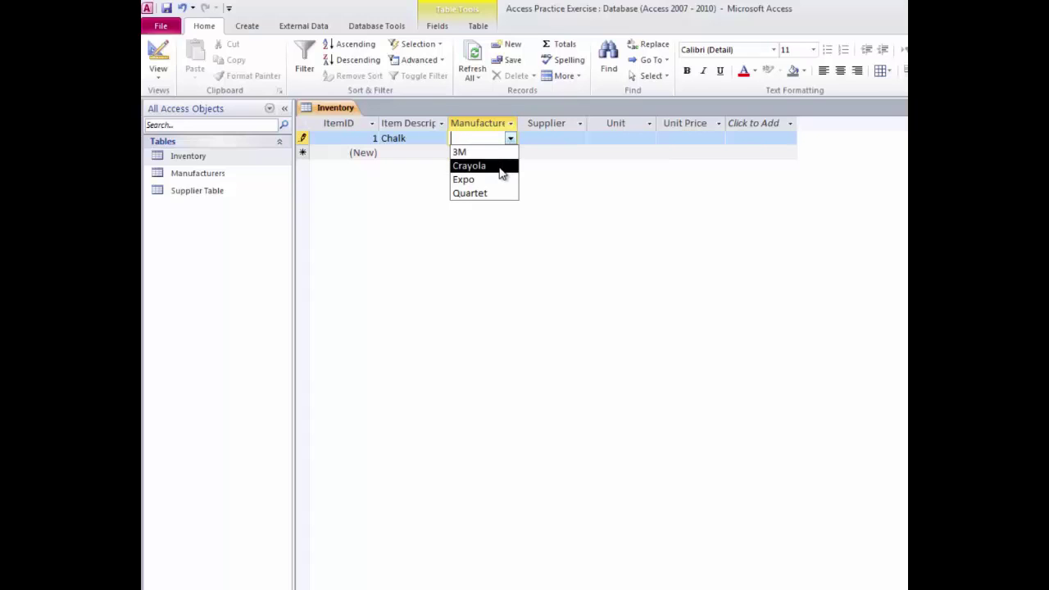
{"action": "left_click", "coordinate": [500, 168]}
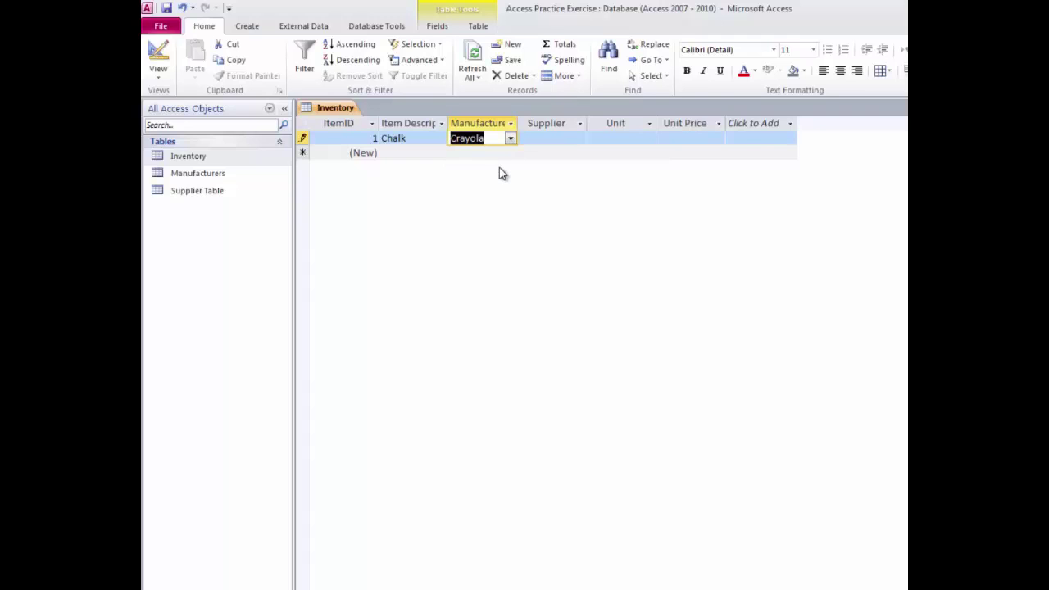
{"action": "key", "text": "Tab"}
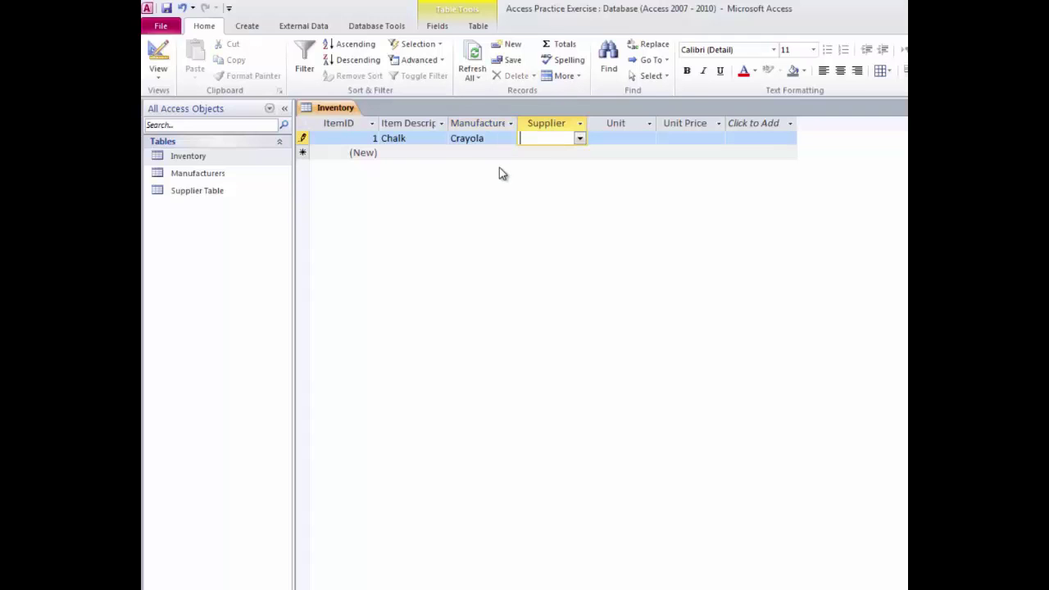
{"action": "left_click", "coordinate": [580, 141]}
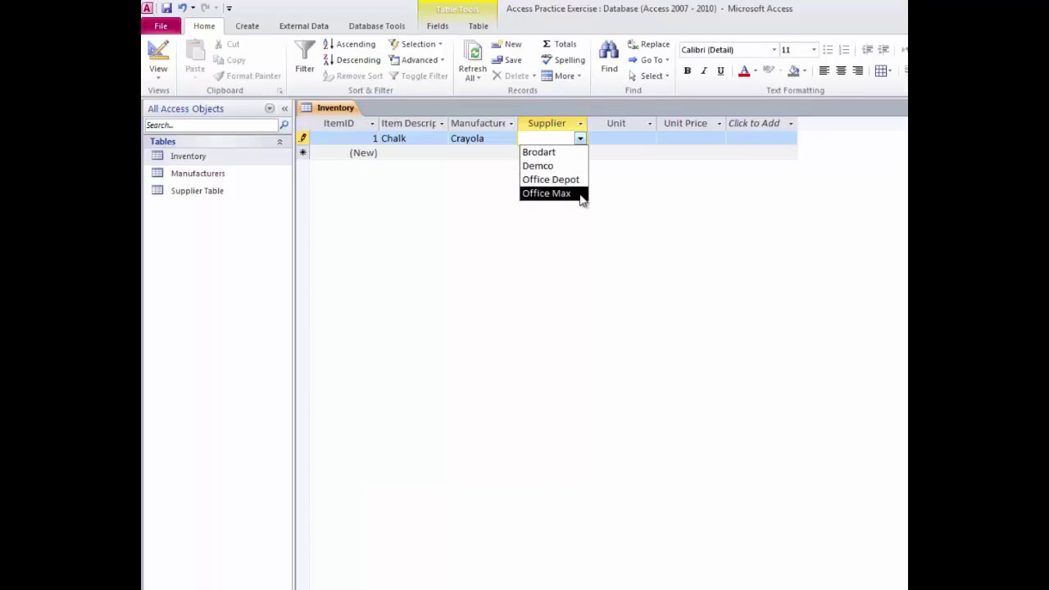
{"action": "left_click", "coordinate": [547, 193]}
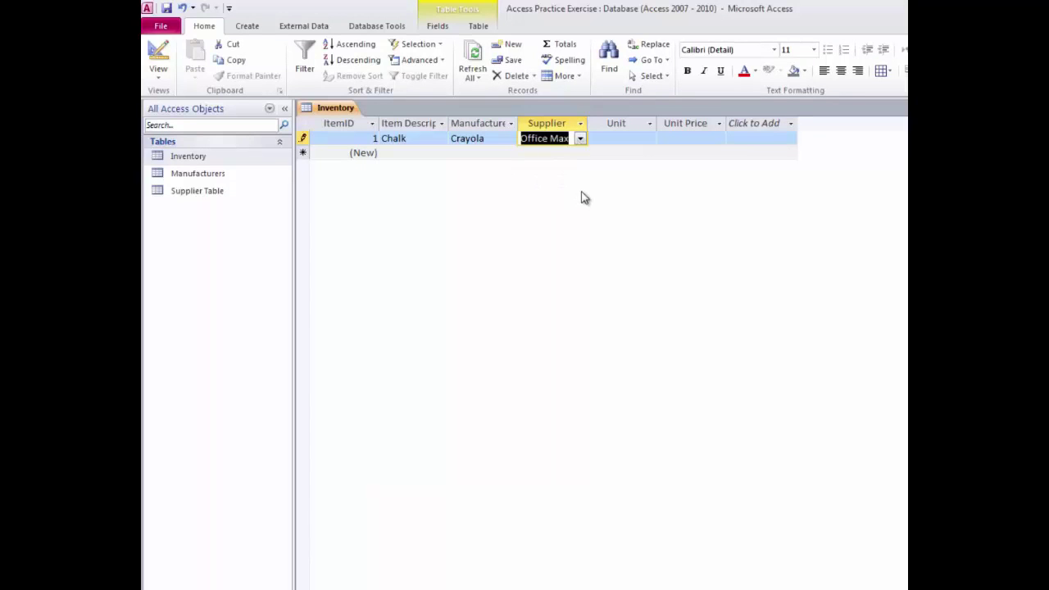
Complete the Chalk record with the unit Box of 12 and a unit price of .79
{"action": "left_click", "coordinate": [611, 140]}
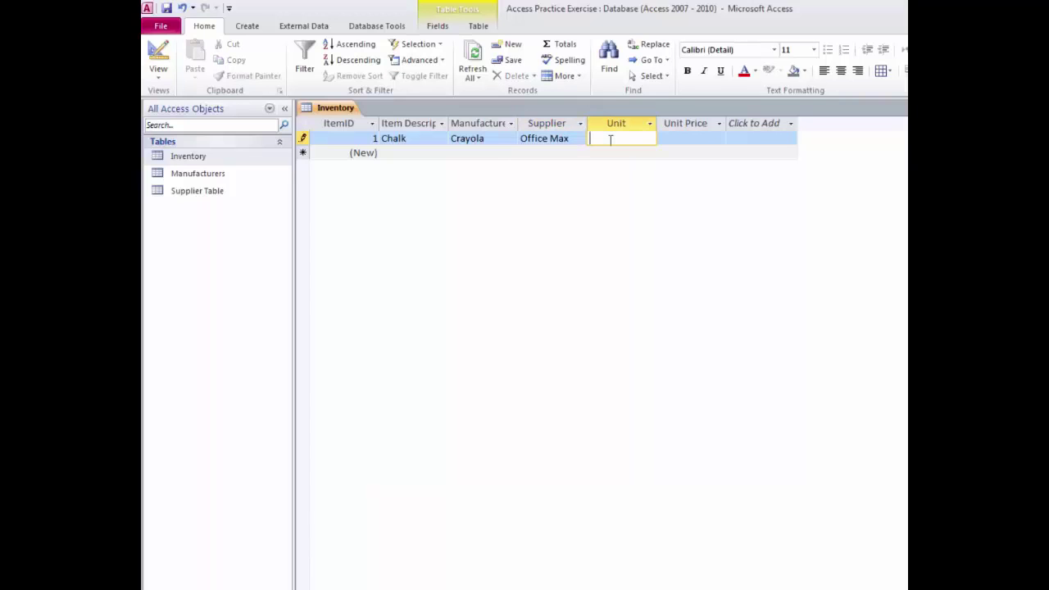
{"action": "type", "text": "Box of 12"}
{"action": "key", "text": "Tab"}
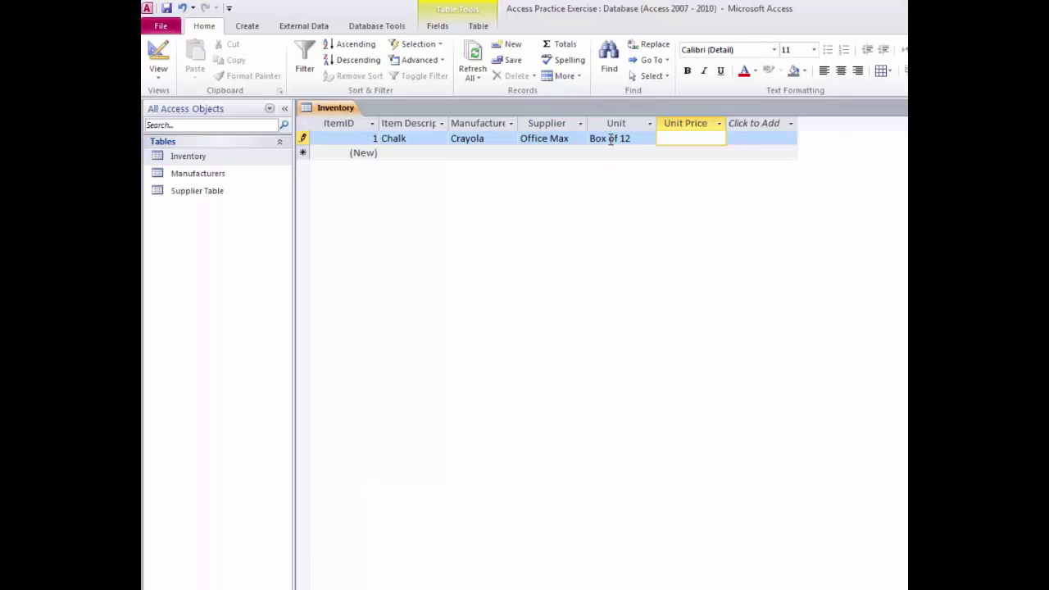
{"action": "type", "text": ".79"}
{"action": "key", "text": "Tab"}
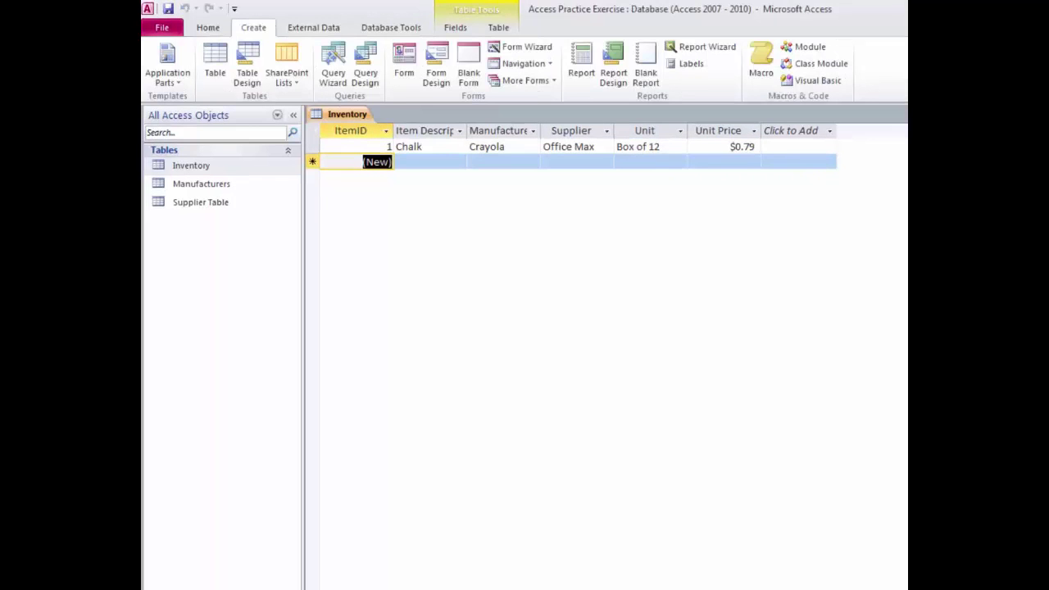
Start a second Inventory record with item description Chalk Erasers and manufacturer Quartet
{"action": "key", "text": "Tab"}
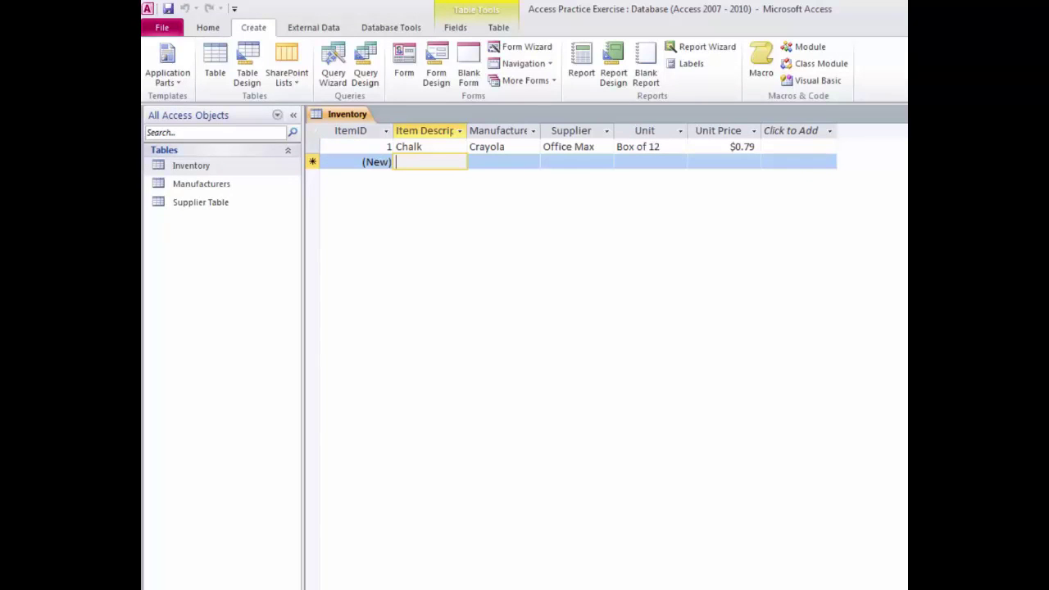
{"action": "type", "text": "Chalk "}
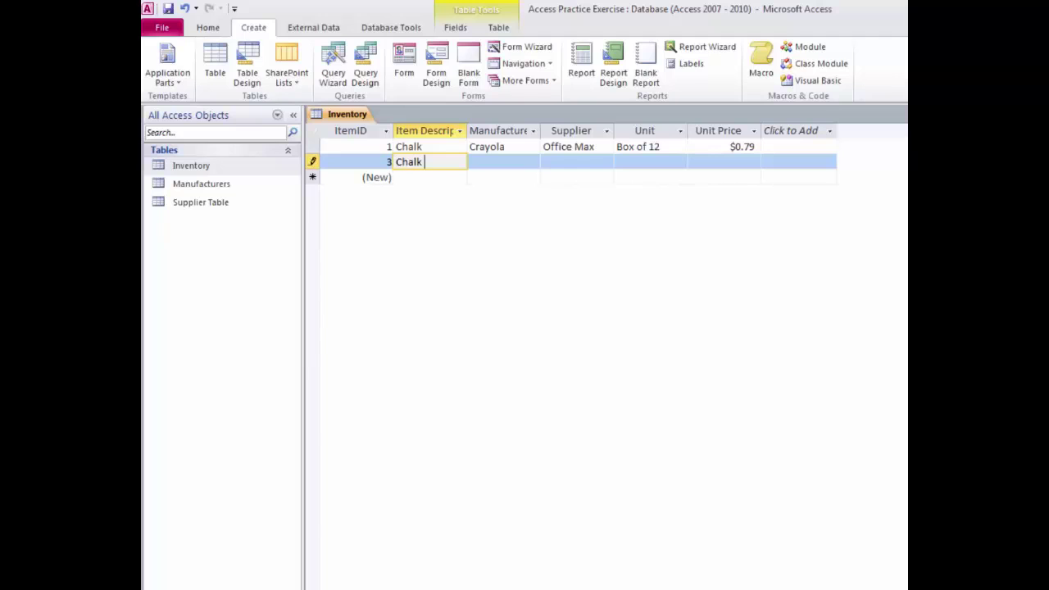
{"action": "type", "text": "Erasers"}
{"action": "key", "text": "Tab"}
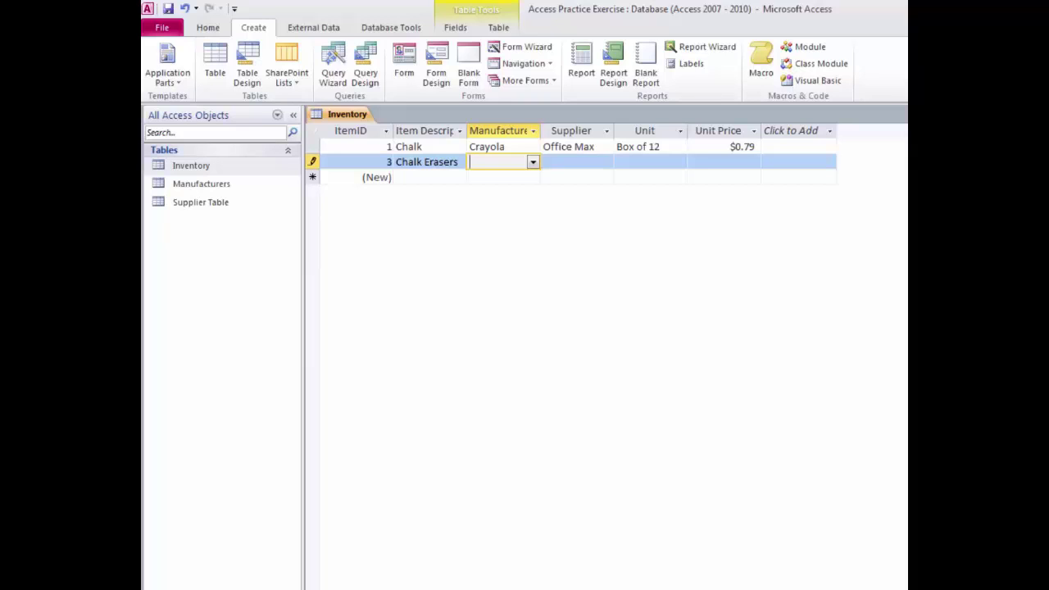
{"action": "type", "text": "Q"}
{"action": "key", "text": "Tab"}
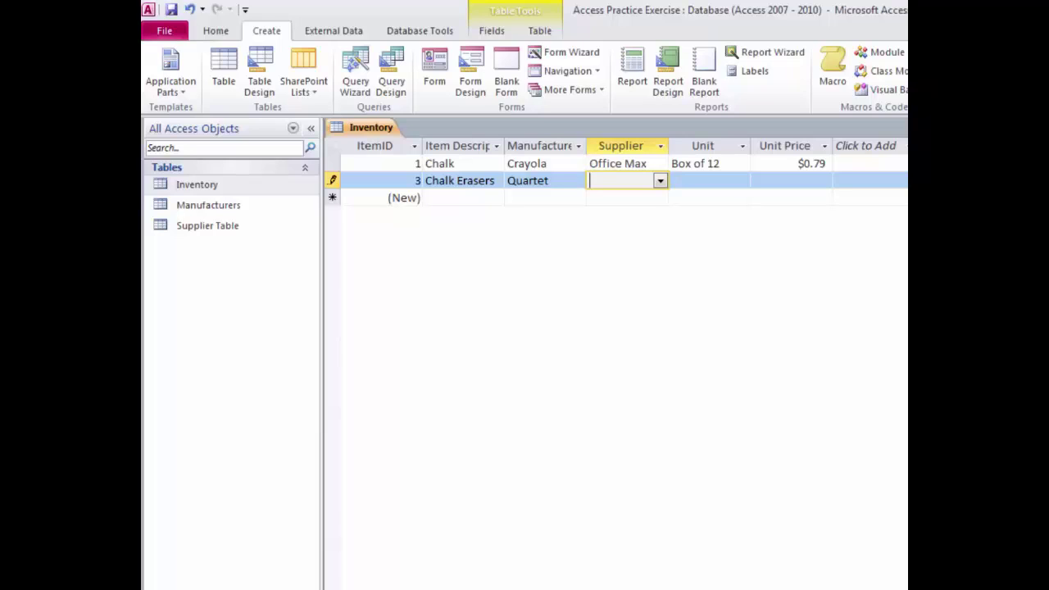
Complete the Chalk Erasers record with supplier Office Depot, unit Each and a unit price of 2.39
{"action": "type", "text": "Office Depo"}
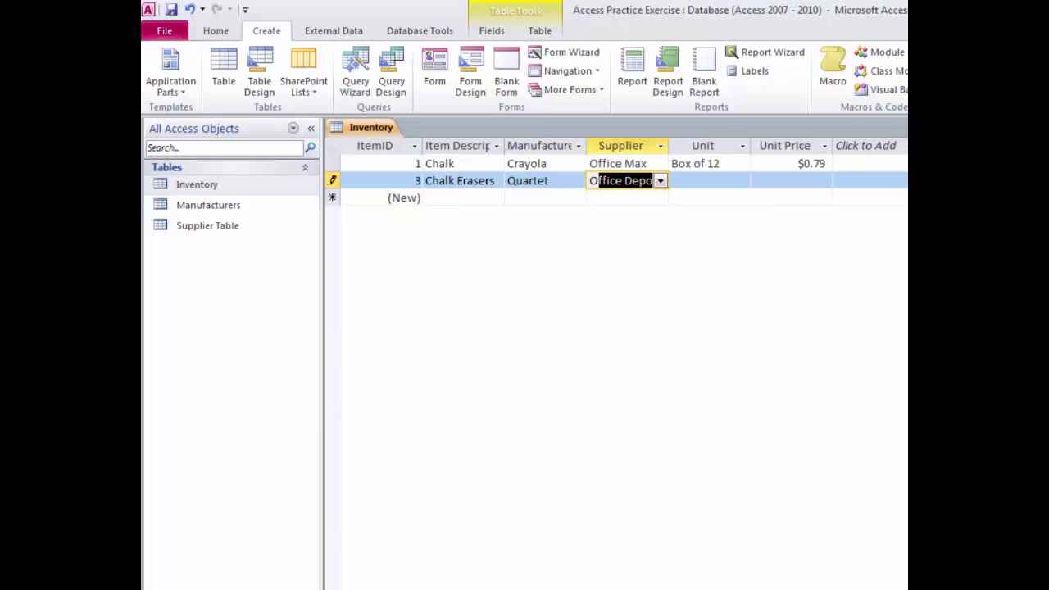
{"action": "key", "text": "Tab"}
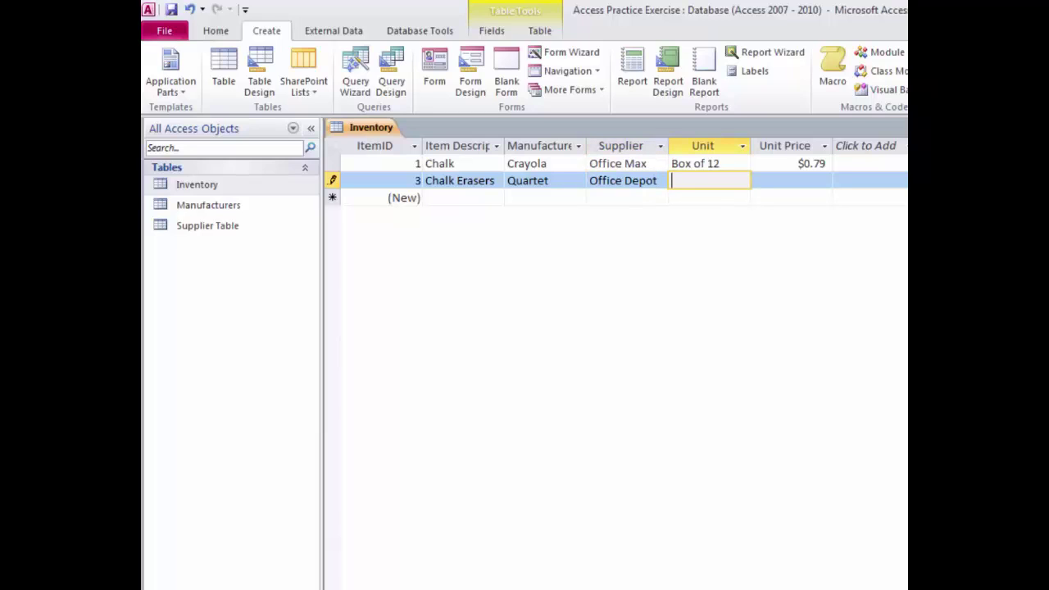
{"action": "type", "text": "Each"}
{"action": "key", "text": "Tab"}
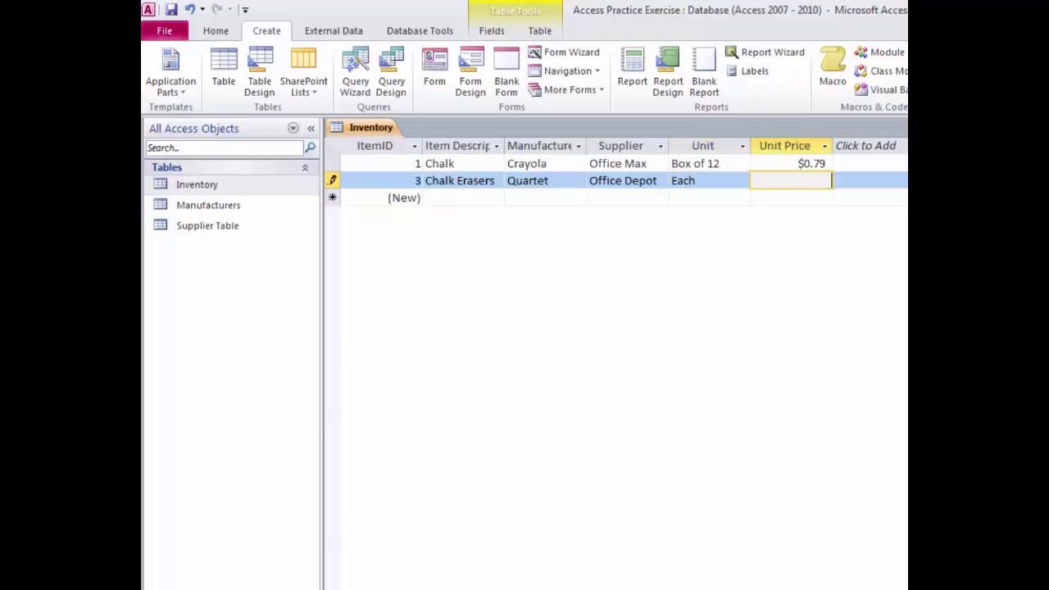
{"action": "type", "text": "2.39"}
{"action": "key", "text": "Tab"}
{"action": "key", "text": "Tab"}
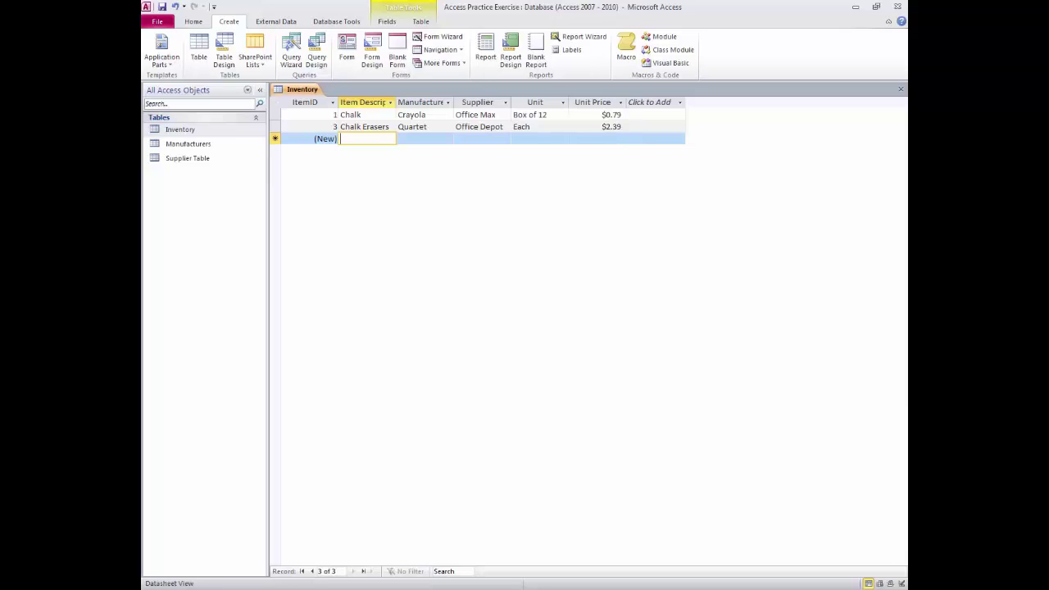
Close the Inventory table and start a Form Wizard form with all Inventory table fields except ItemID
{"action": "left_click", "coordinate": [902, 90]}
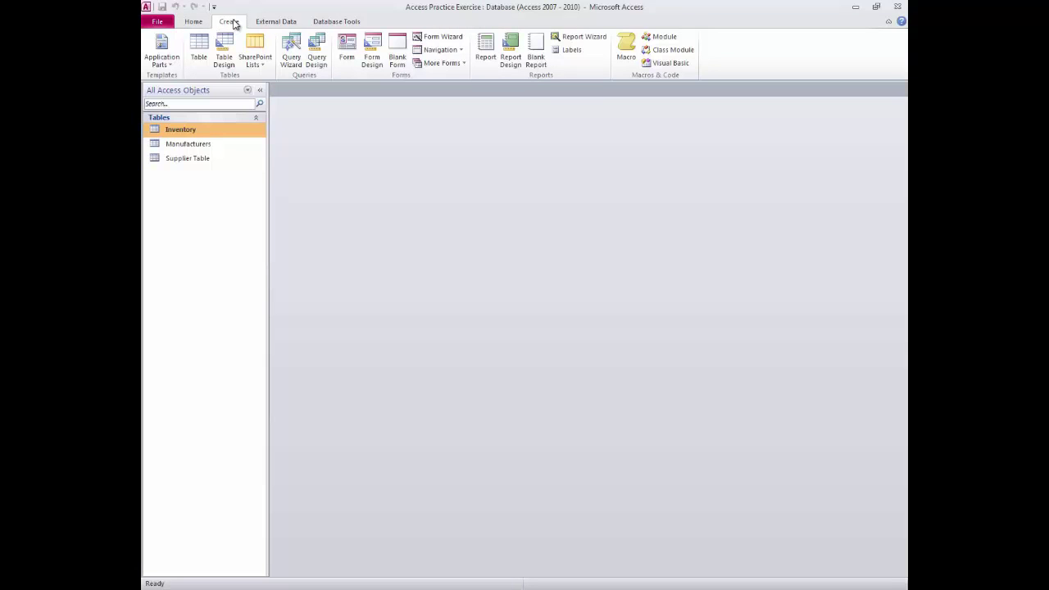
{"action": "left_click", "coordinate": [433, 41]}
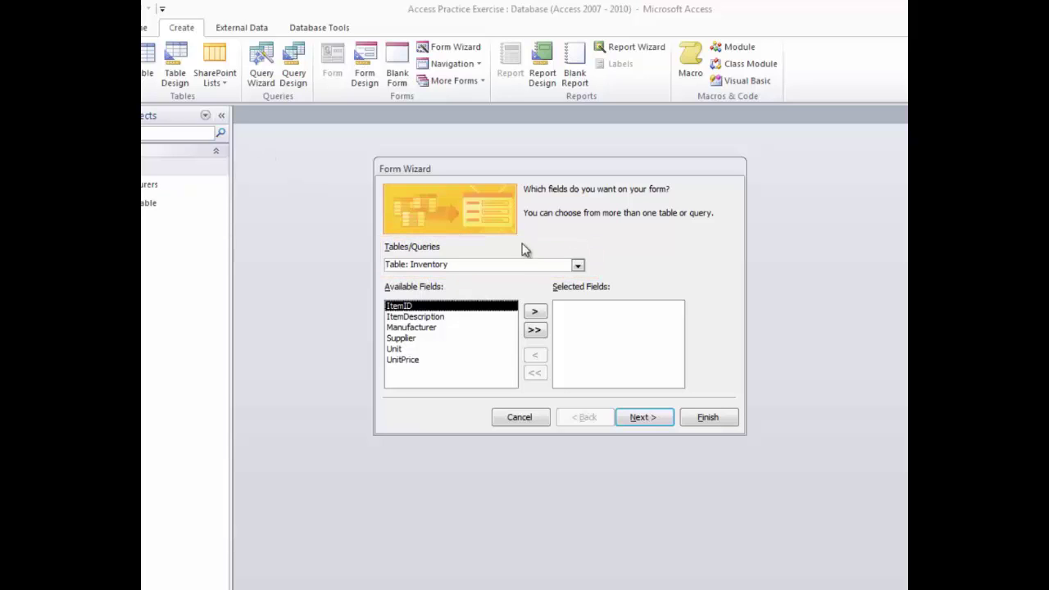
{"action": "left_click", "coordinate": [578, 266]}
{"action": "left_click", "coordinate": [579, 266]}
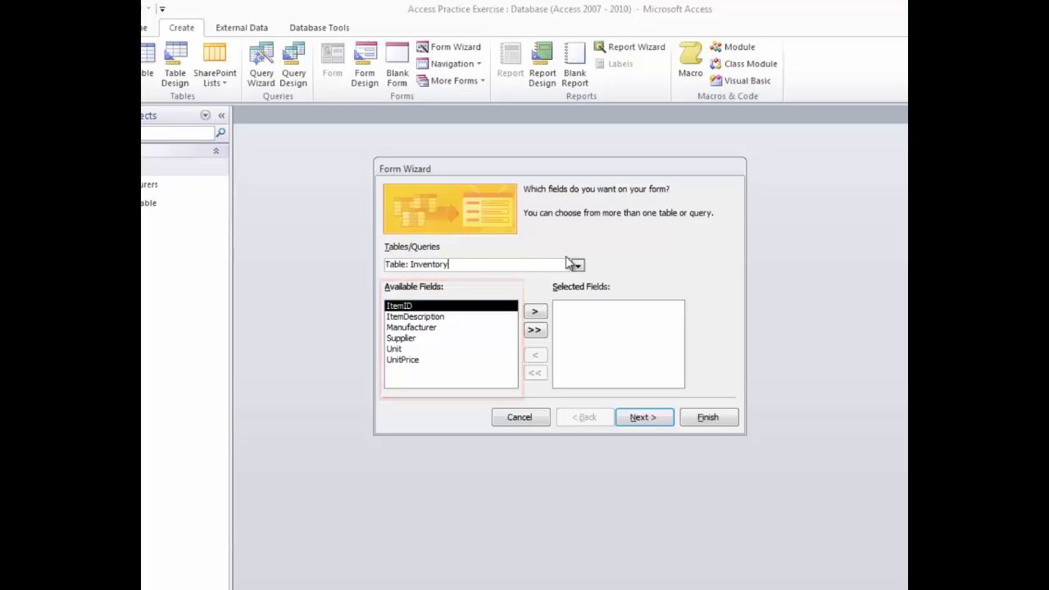
{"action": "left_click", "coordinate": [534, 330]}
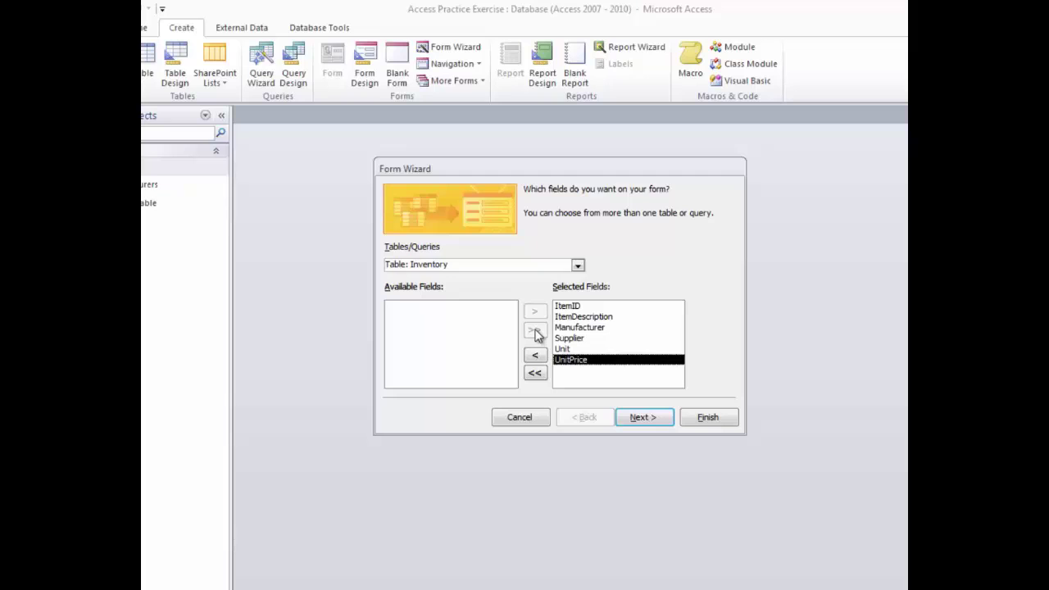
{"action": "left_click", "coordinate": [572, 309]}
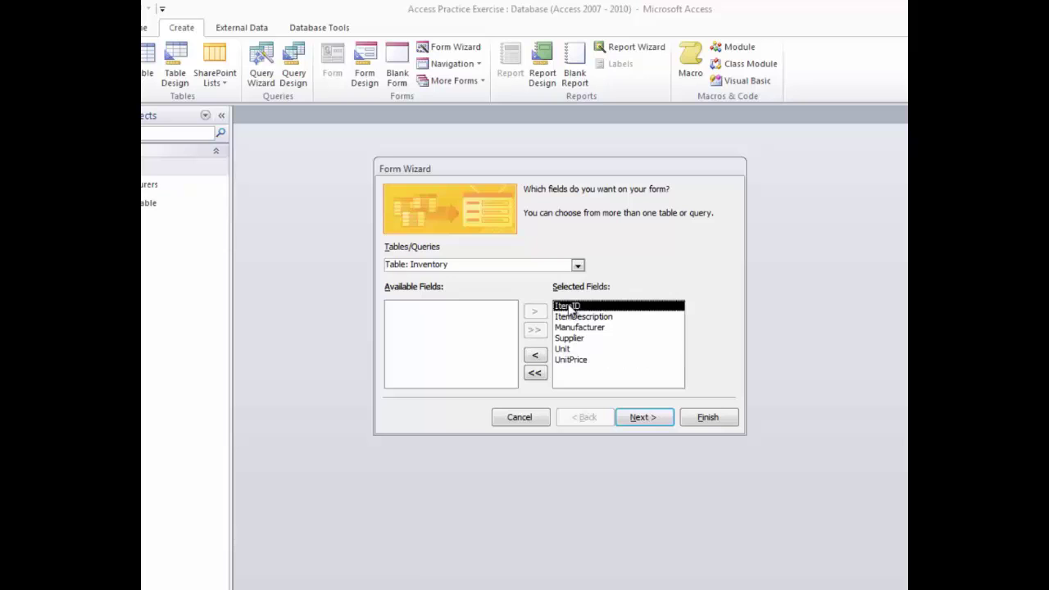
{"action": "left_click", "coordinate": [540, 358]}
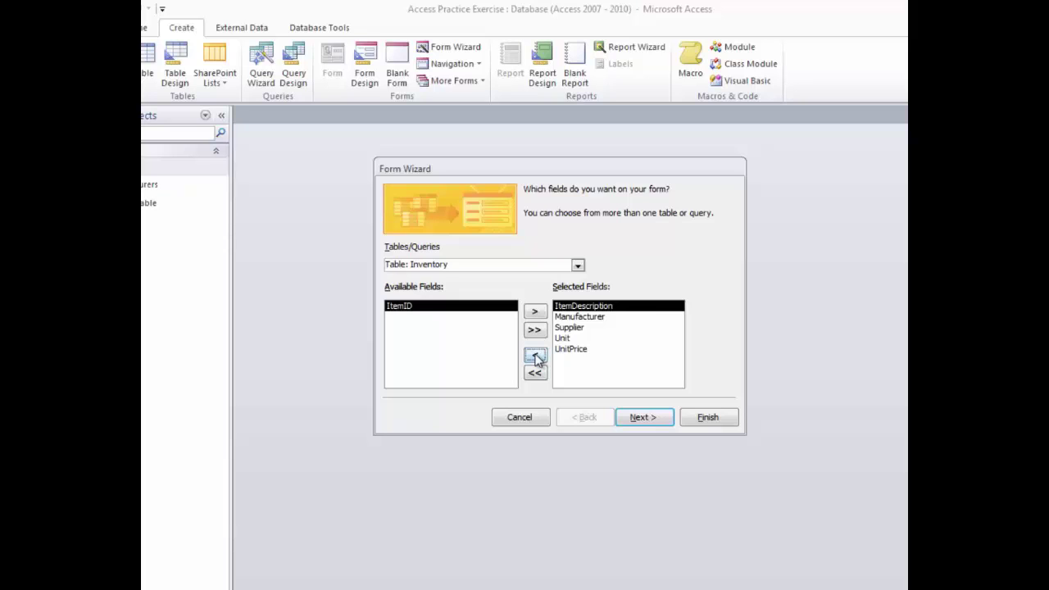
Finish the form with the Columnar layout and the title Inventory, opening it to view or enter information
{"action": "left_click", "coordinate": [644, 418]}
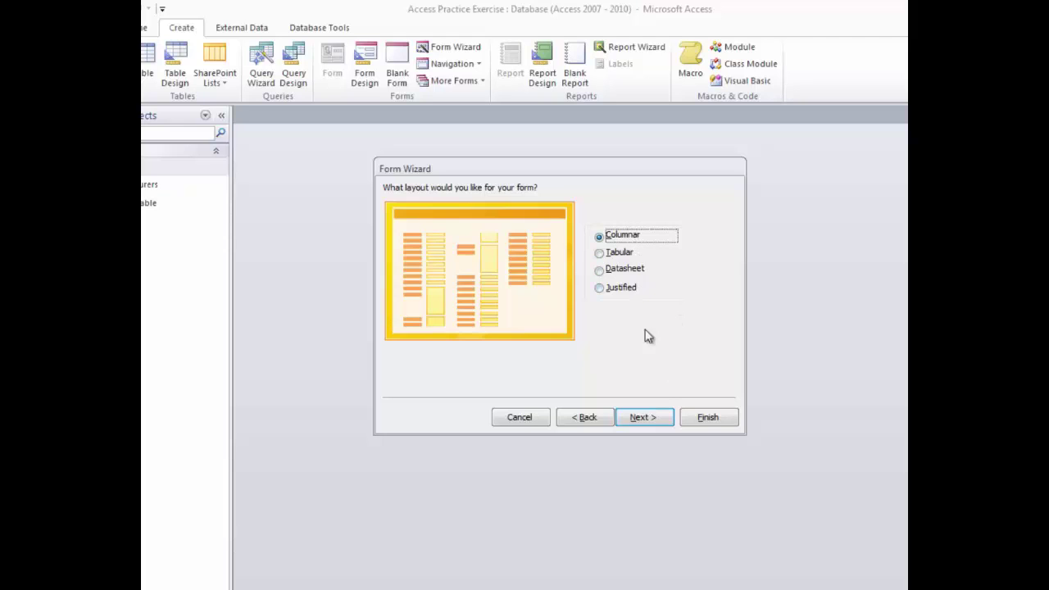
{"action": "left_click", "coordinate": [644, 419]}
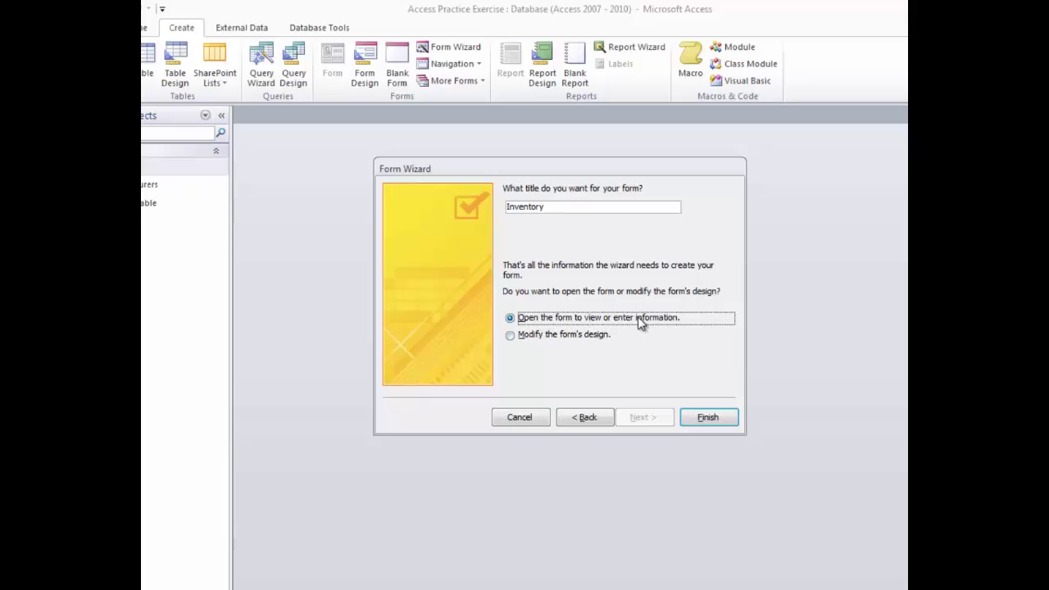
{"action": "left_click", "coordinate": [708, 417]}
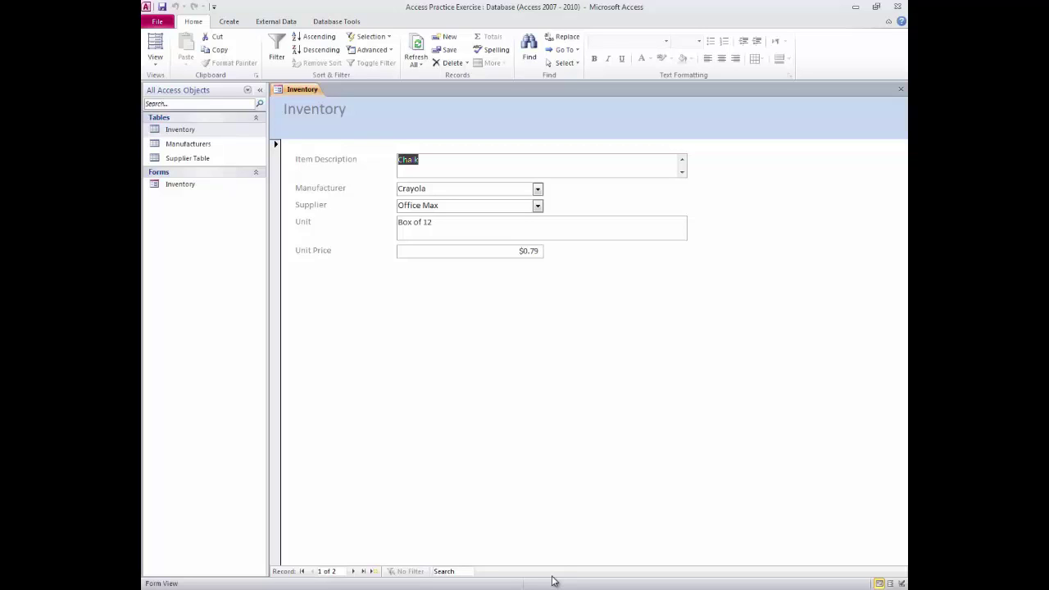
Start a new record in the Inventory form with item description DVD Tattletape and manufacturer 3M
{"action": "left_click", "coordinate": [354, 572]}
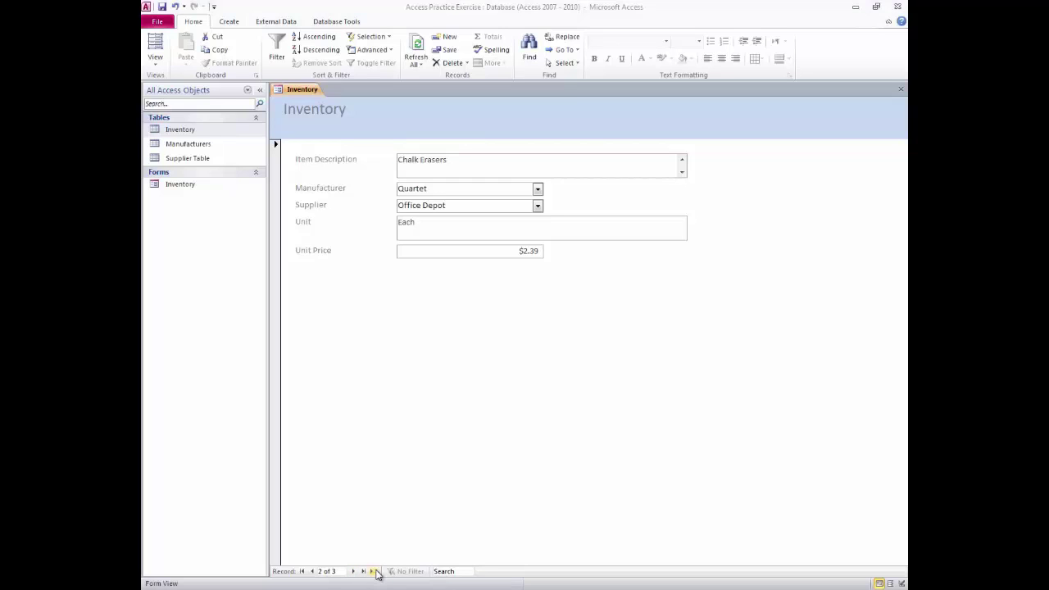
{"action": "left_click", "coordinate": [374, 572]}
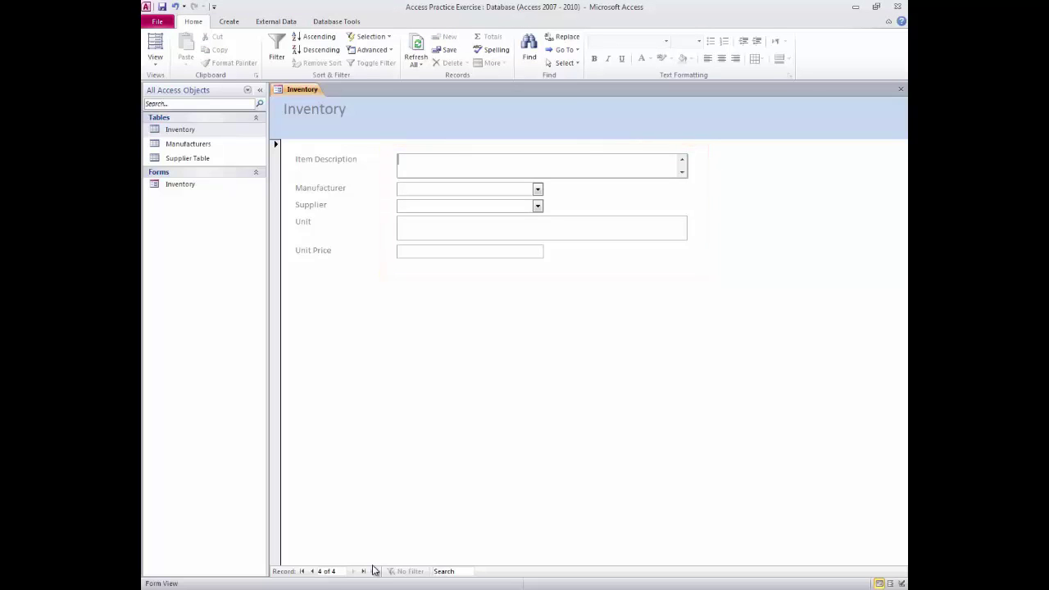
{"action": "type", "text": "DVD Tattletape"}
{"action": "key", "text": "Tab"}
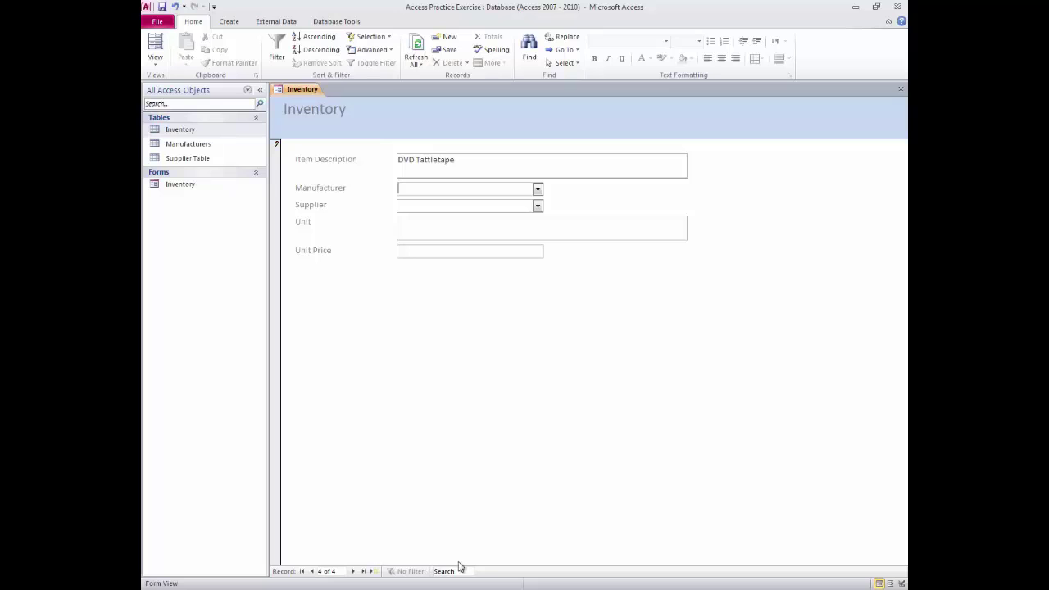
{"action": "left_click", "coordinate": [538, 190]}
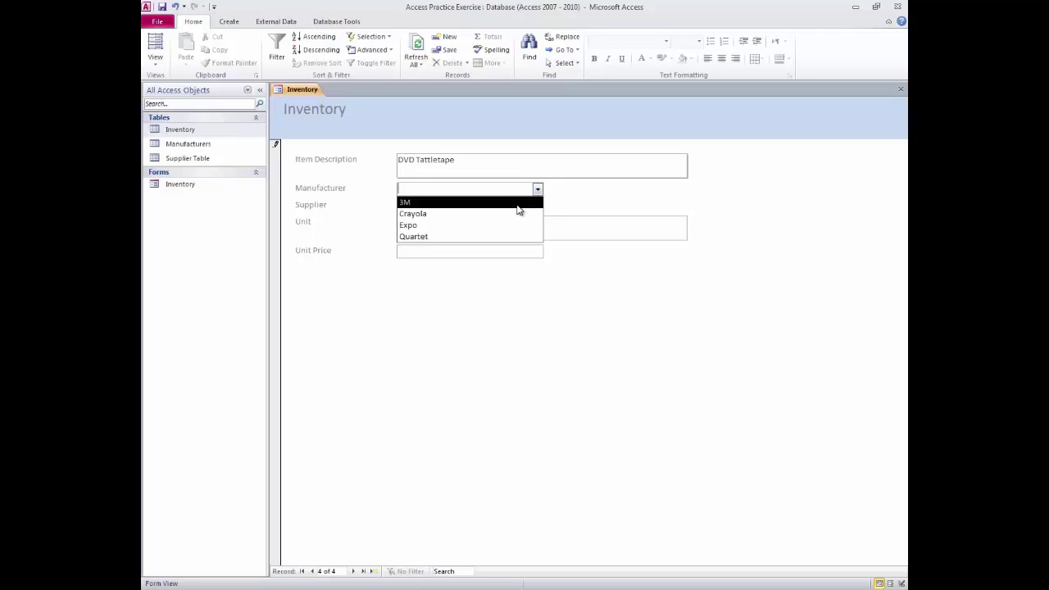
{"action": "left_click", "coordinate": [517, 203]}
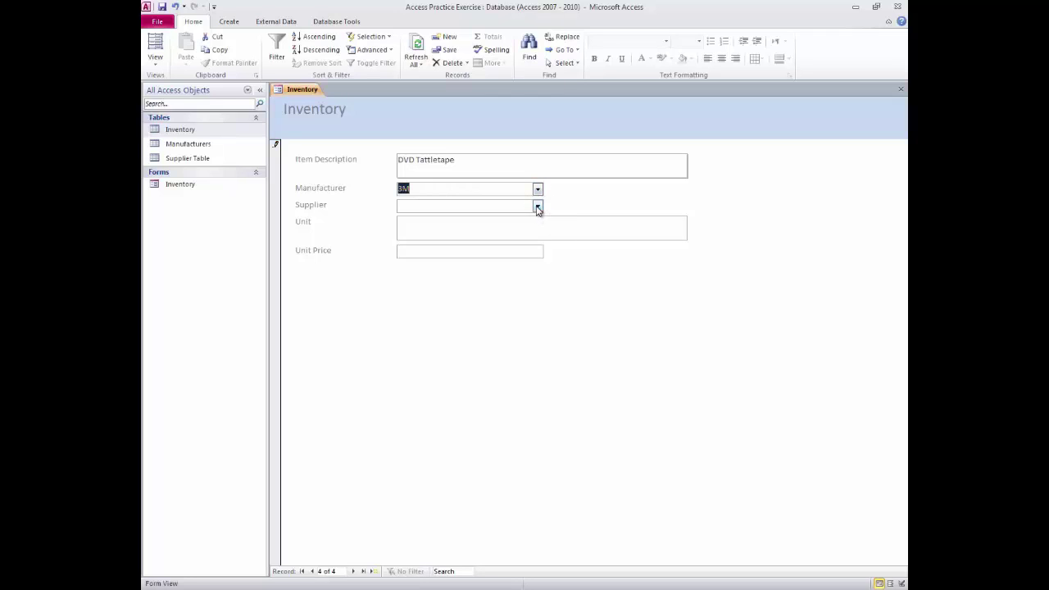
Complete the DVD Tattletape record with supplier Demco, unit Box of 200 and unit price 259.00, and return to it for review
{"action": "left_click", "coordinate": [538, 207]}
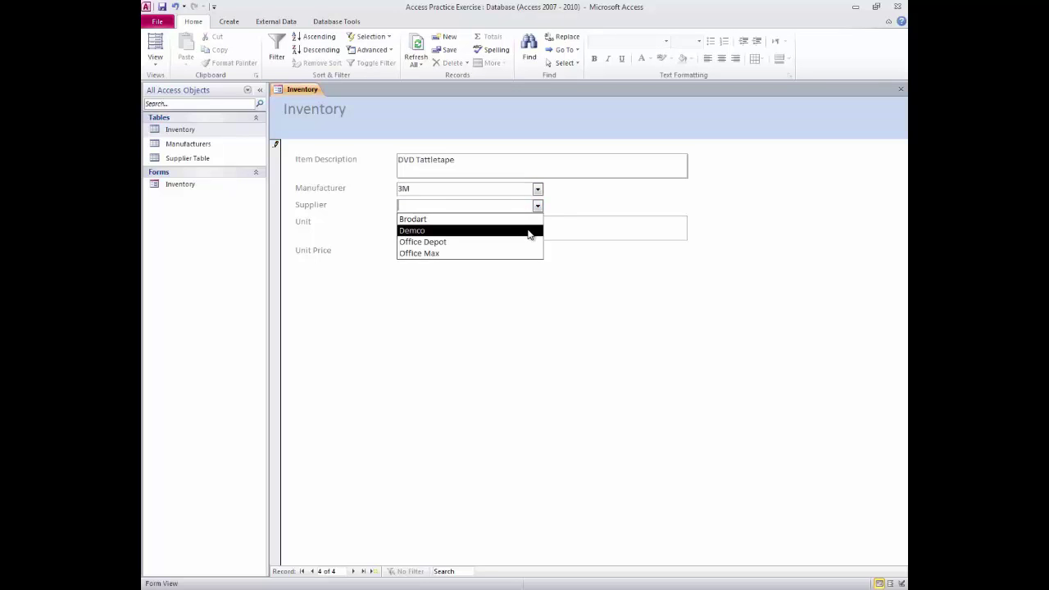
{"action": "left_click", "coordinate": [529, 232]}
{"action": "left_click", "coordinate": [522, 231]}
{"action": "type", "text": "Box of"}
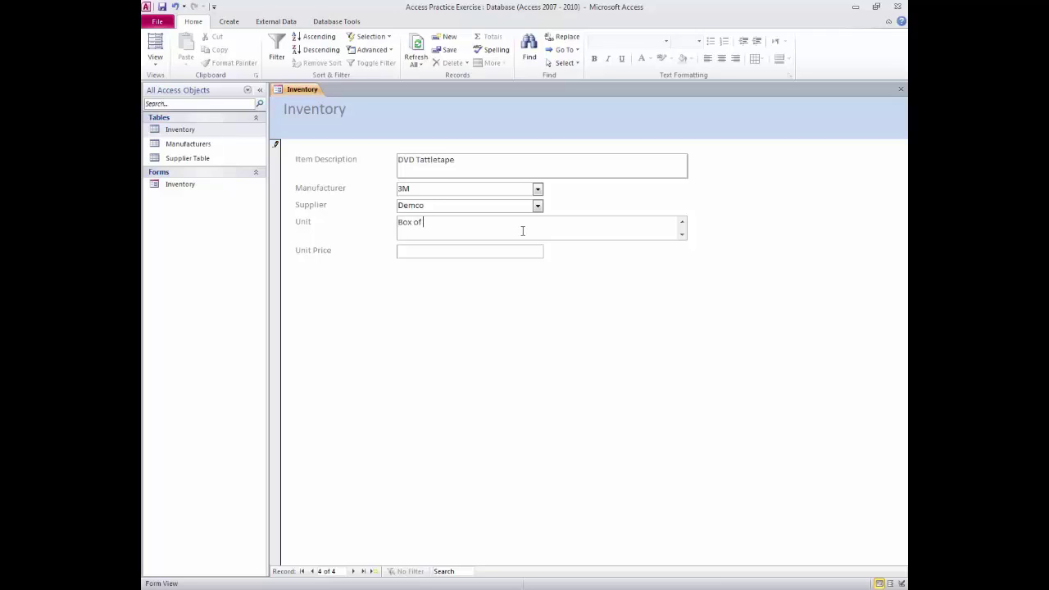
{"action": "type", "text": " 200"}
{"action": "key", "text": "Tab"}
{"action": "type", "text": "259."}
{"action": "type", "text": "99"}
{"action": "key", "text": "Tab"}
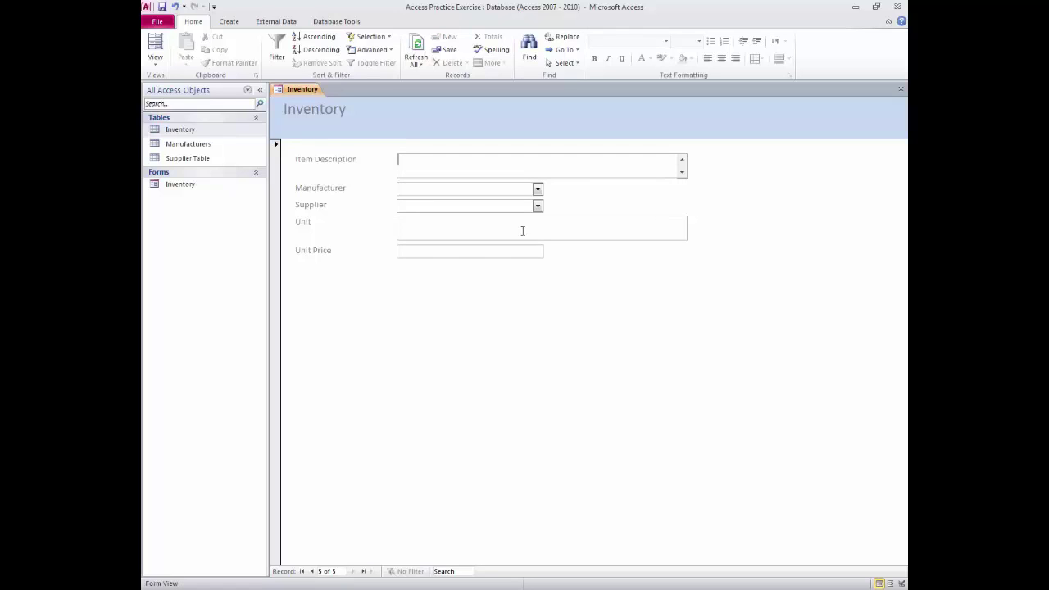
{"action": "left_click", "coordinate": [312, 571]}
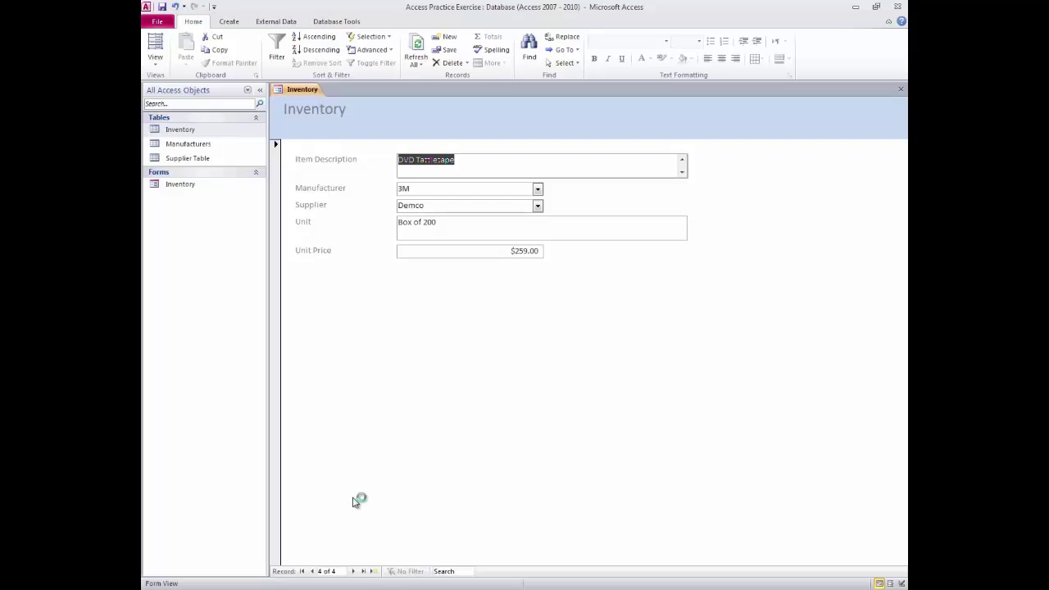
Add a Whiteboard Markers record with manufacturer Expo, supplier Office Max, unit Each and unit price 3.25, and close the form
{"action": "left_click", "coordinate": [373, 571]}
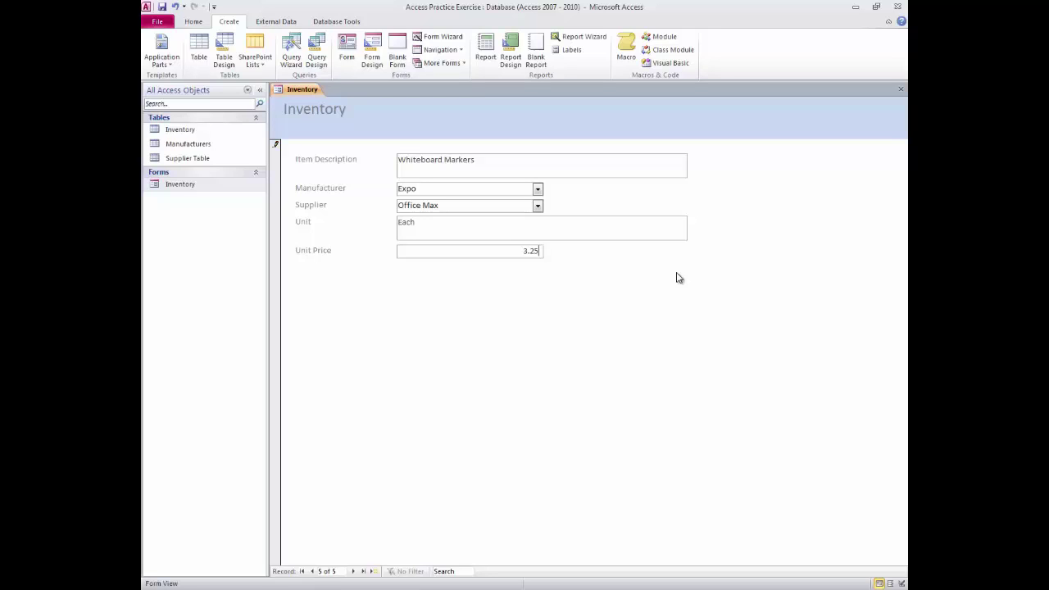
{"action": "key", "text": "Tab"}
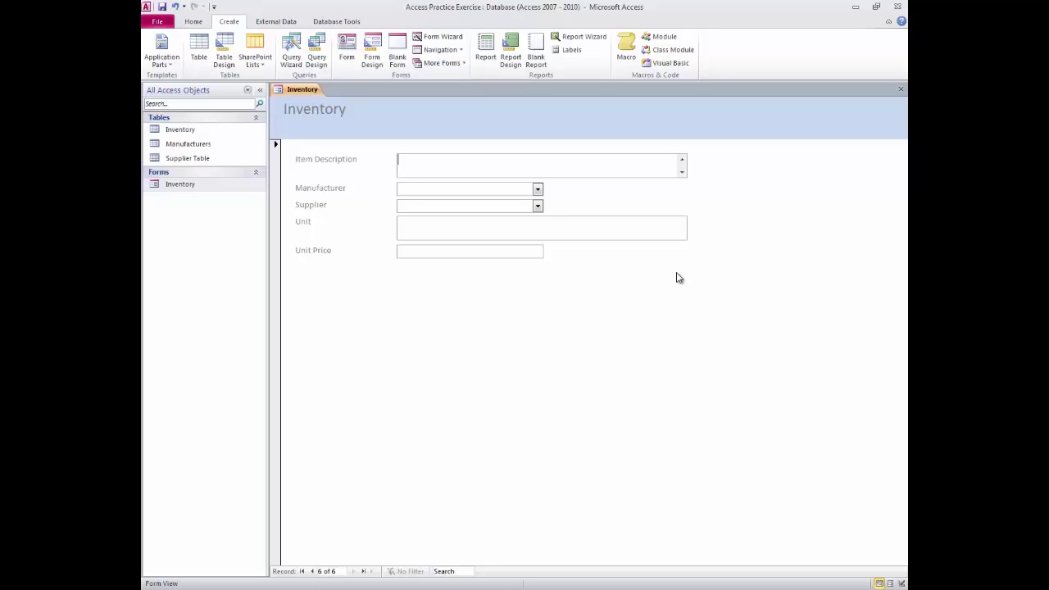
{"action": "left_click", "coordinate": [902, 89]}
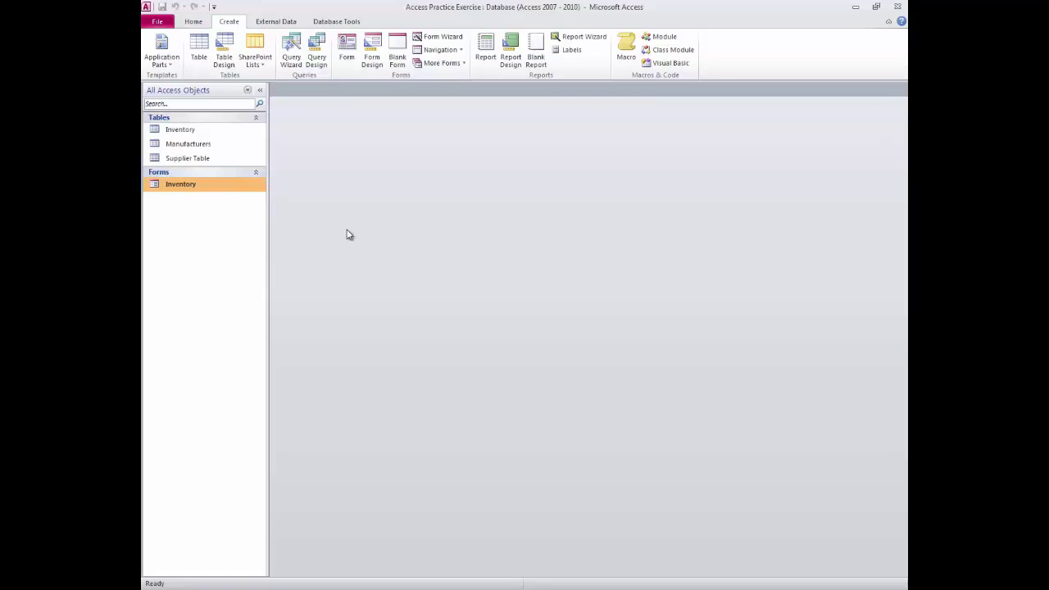
Reopen the Inventory form to review its records one by one, close it and open the Inventory table to check the entries
{"action": "double_click", "coordinate": [182, 184]}
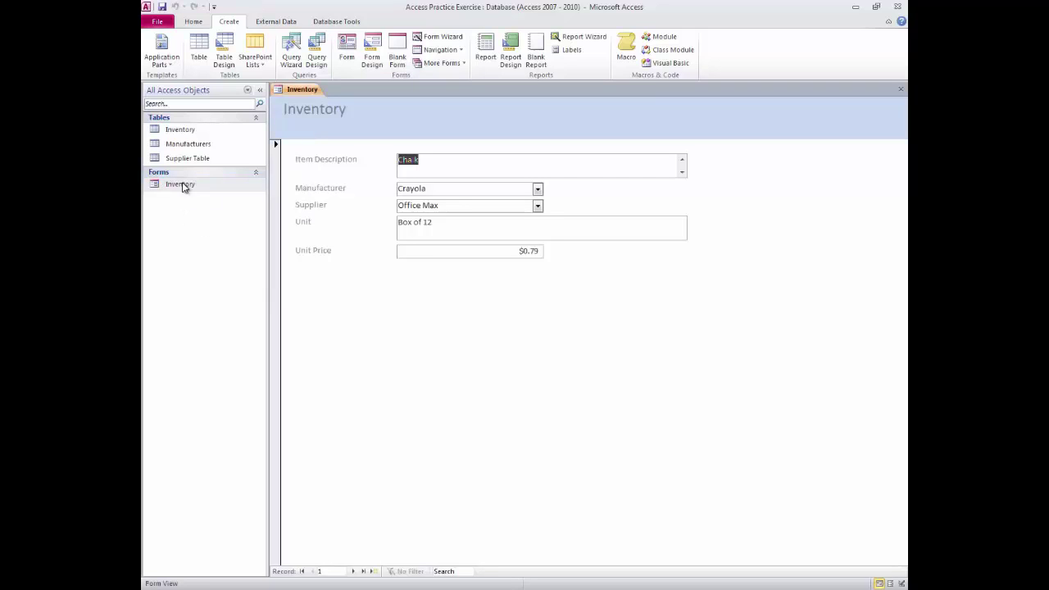
{"action": "left_click", "coordinate": [354, 572]}
{"action": "left_click", "coordinate": [353, 571]}
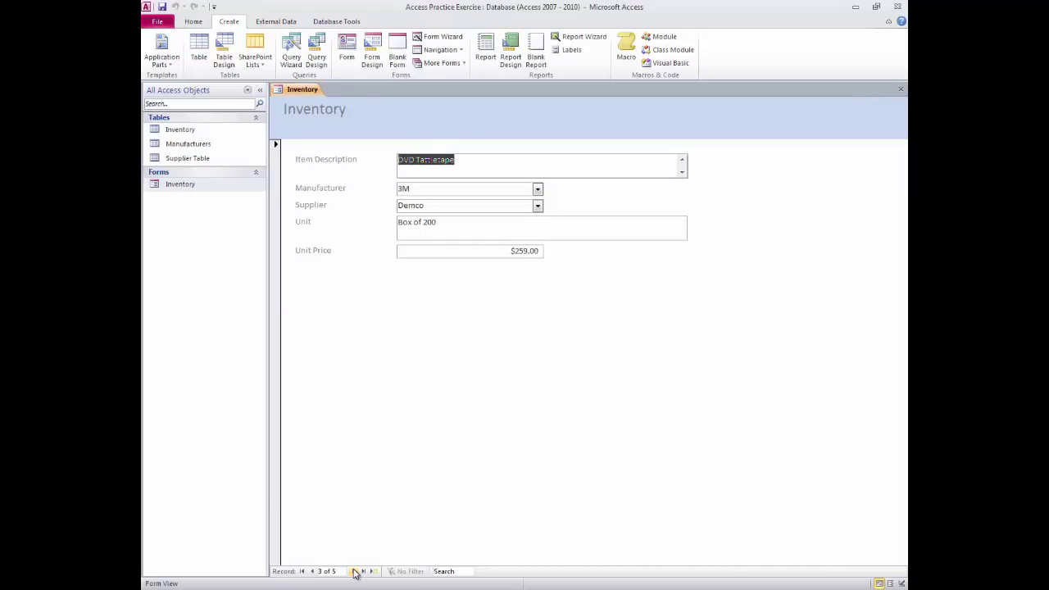
{"action": "left_click", "coordinate": [354, 571]}
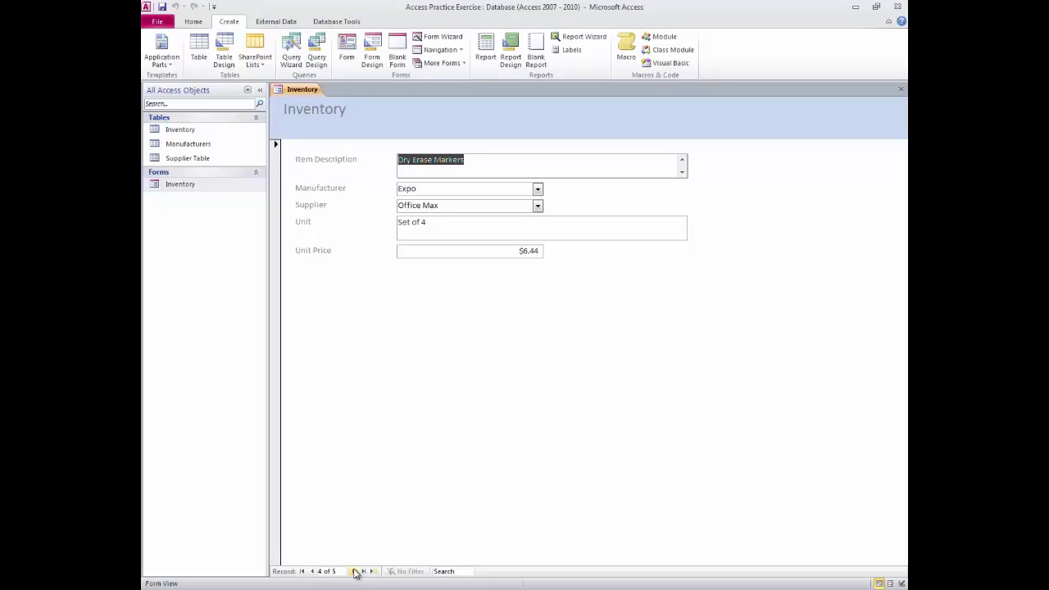
{"action": "left_click", "coordinate": [357, 573]}
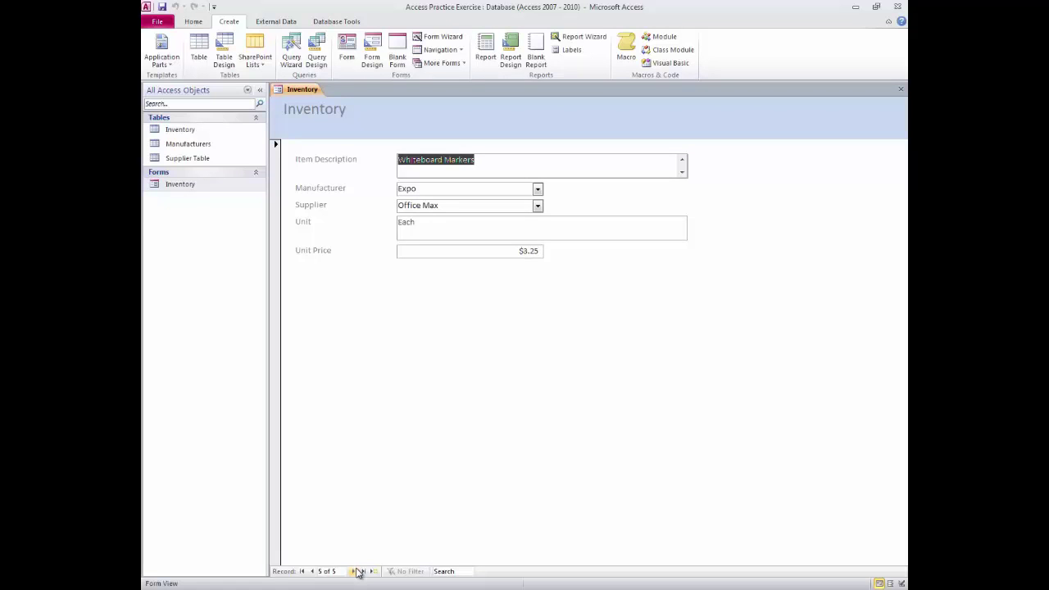
{"action": "left_click", "coordinate": [901, 89]}
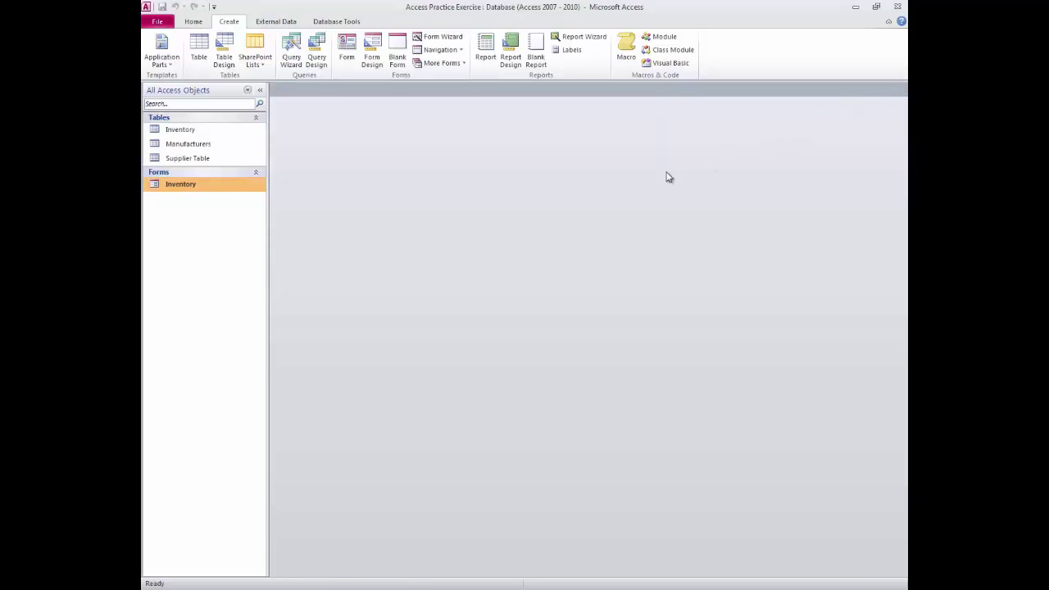
{"action": "double_click", "coordinate": [182, 132]}
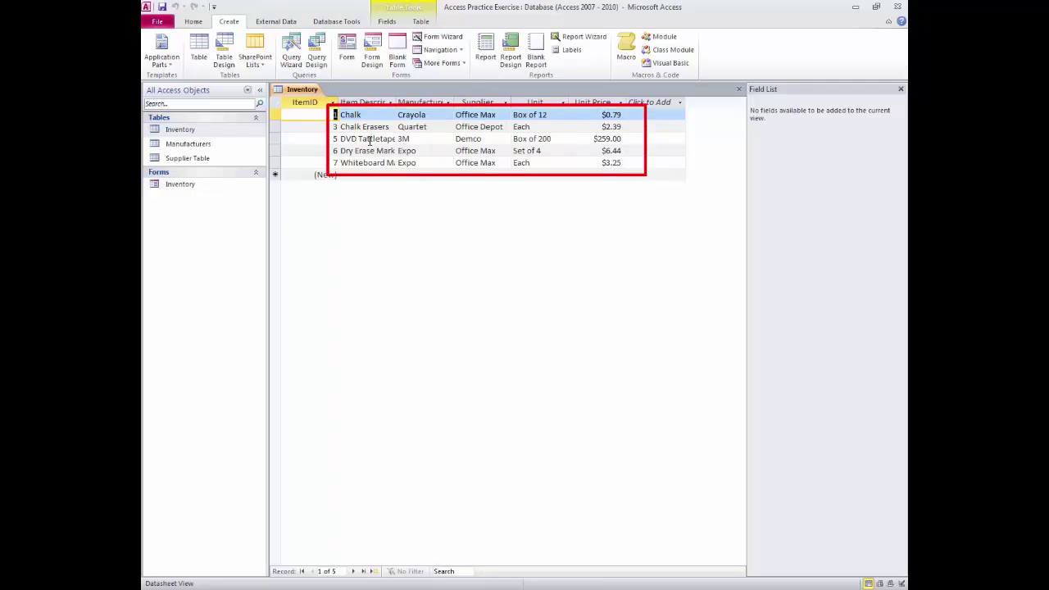
Close the field list, fit the Item Description and Manufacturer columns to their contents, and save and close the Inventory table
{"action": "left_click", "coordinate": [900, 89]}
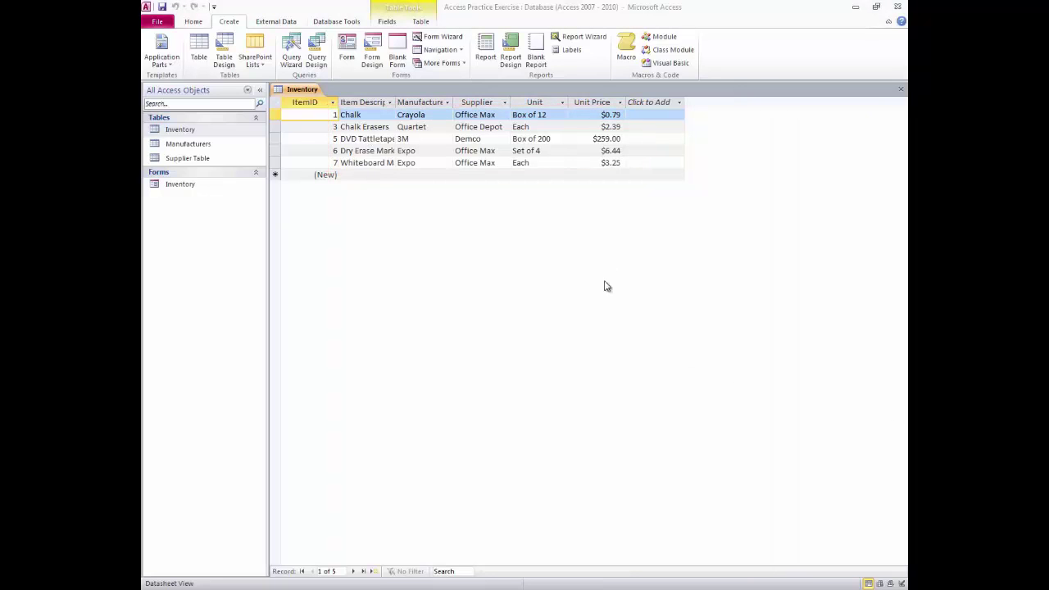
{"action": "double_click", "coordinate": [394, 101]}
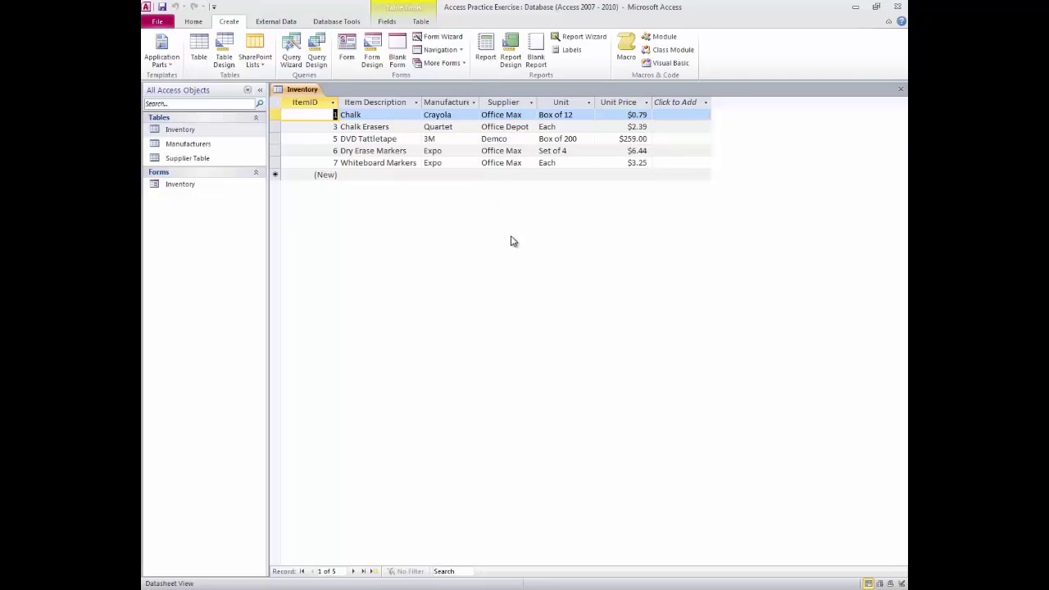
{"action": "key", "text": "alt+y"}
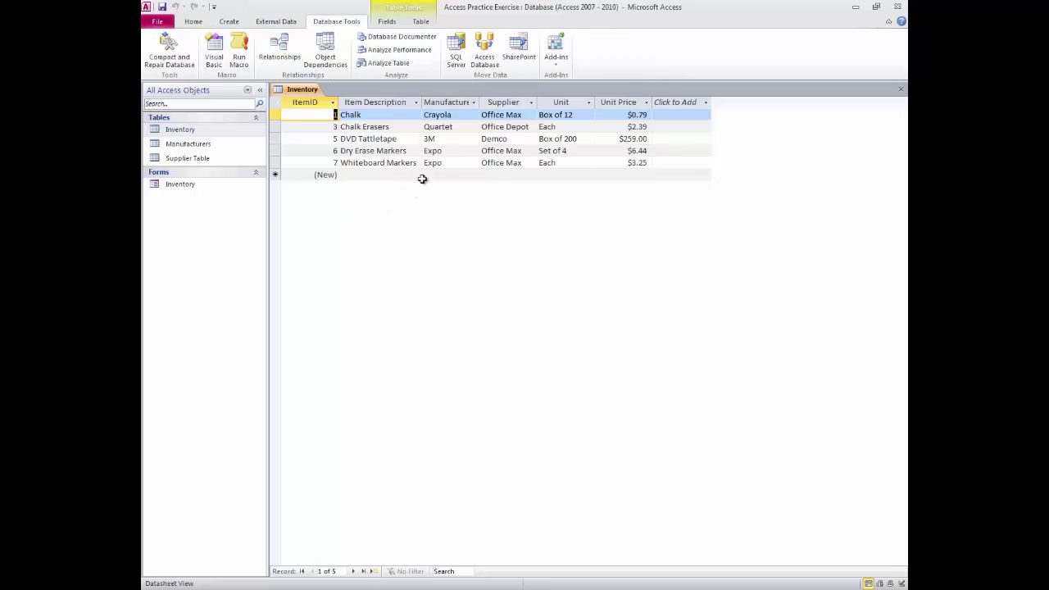
{"action": "double_click", "coordinate": [479, 101]}
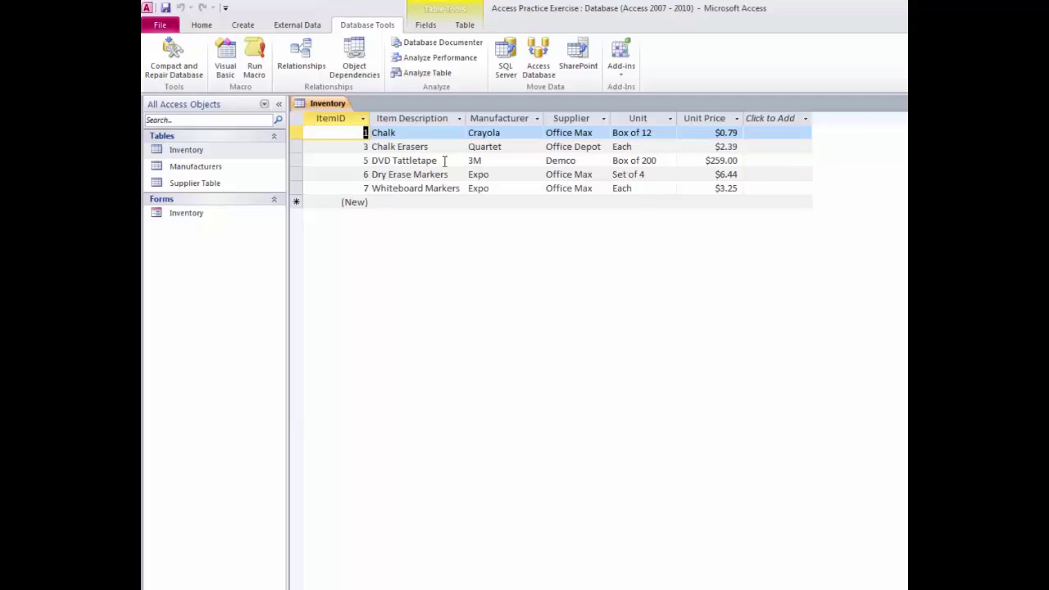
{"action": "left_click", "coordinate": [164, 8]}
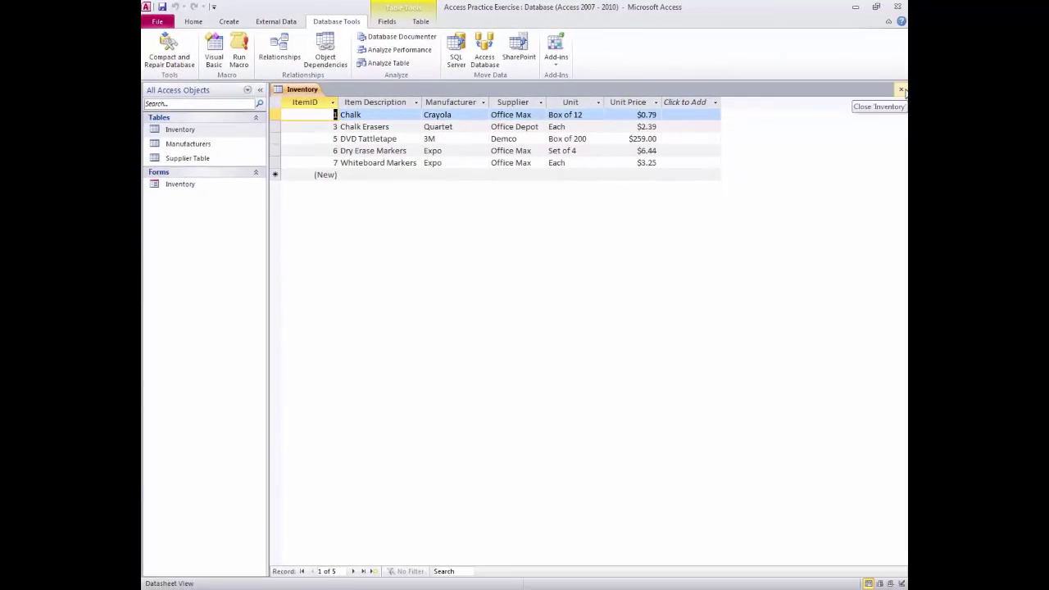
{"action": "left_click", "coordinate": [902, 91]}
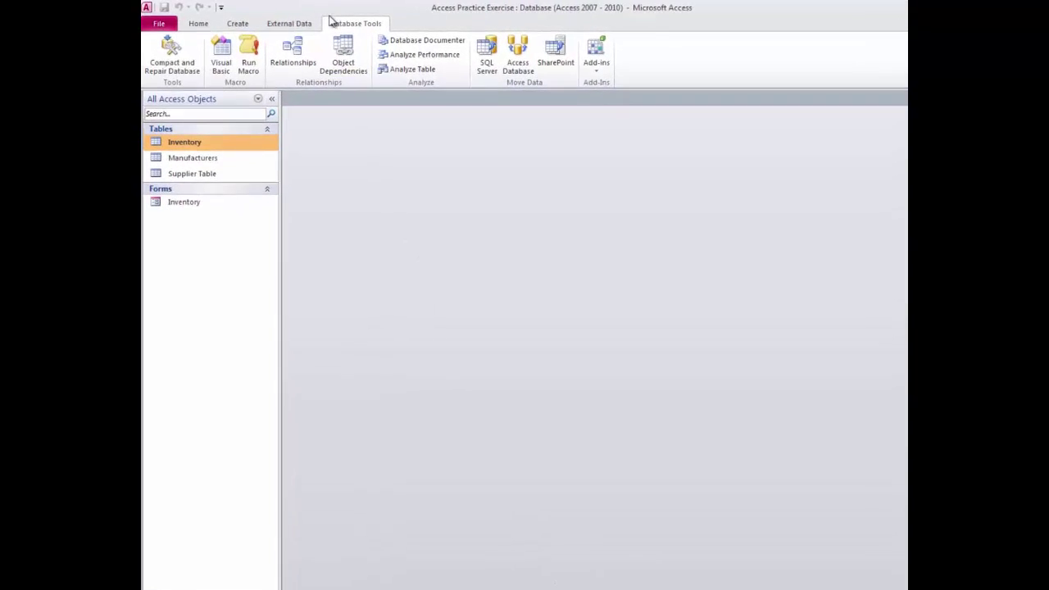
Open the database relationships and enable Cascade Update Related Fields for the relationship between Manufacturers and Inventory
{"action": "left_click", "coordinate": [304, 51]}
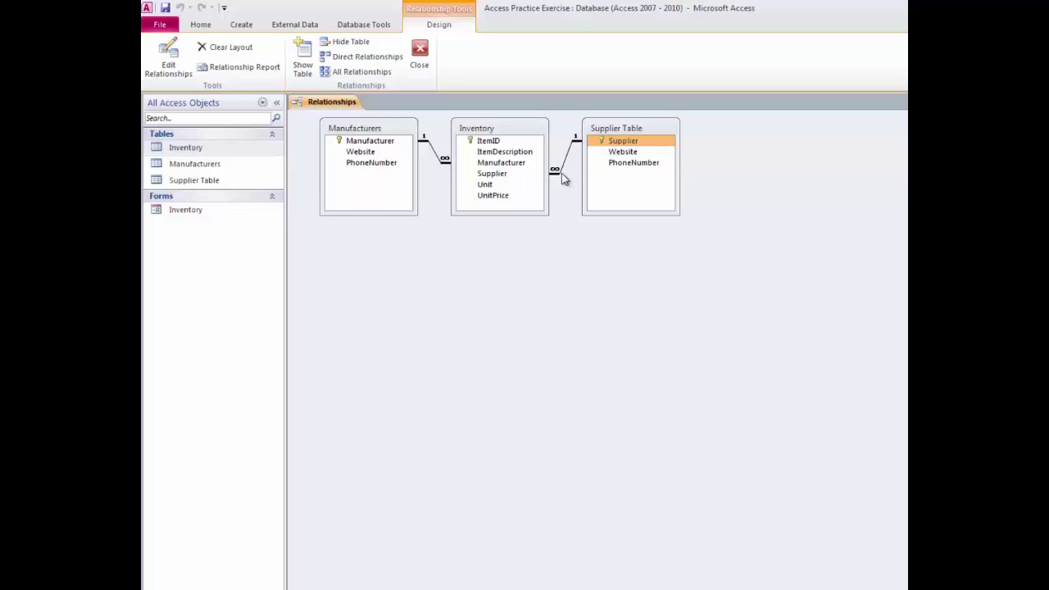
{"action": "double_click", "coordinate": [433, 148]}
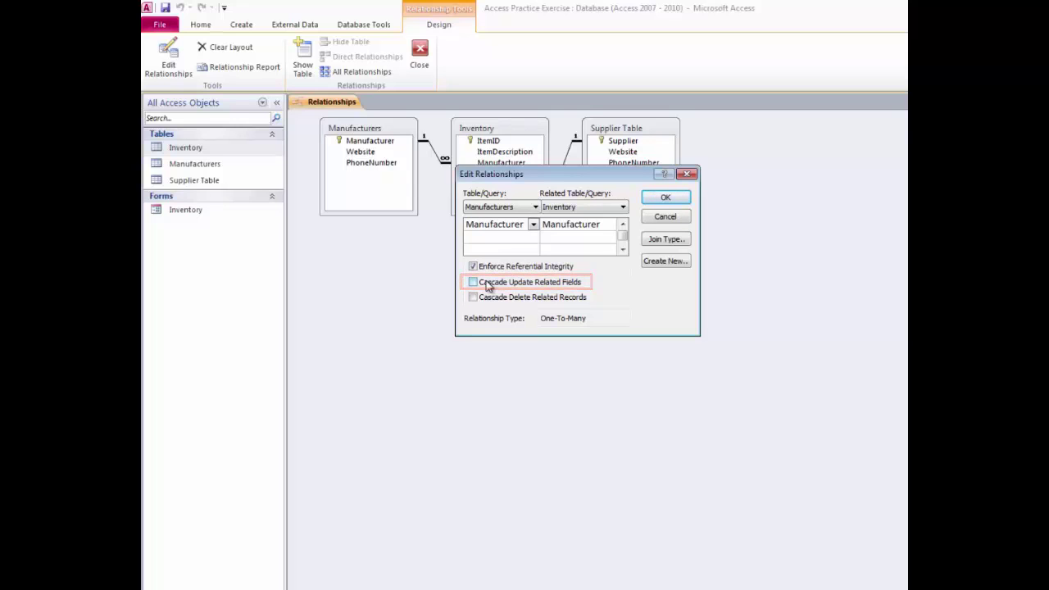
{"action": "left_click", "coordinate": [489, 285]}
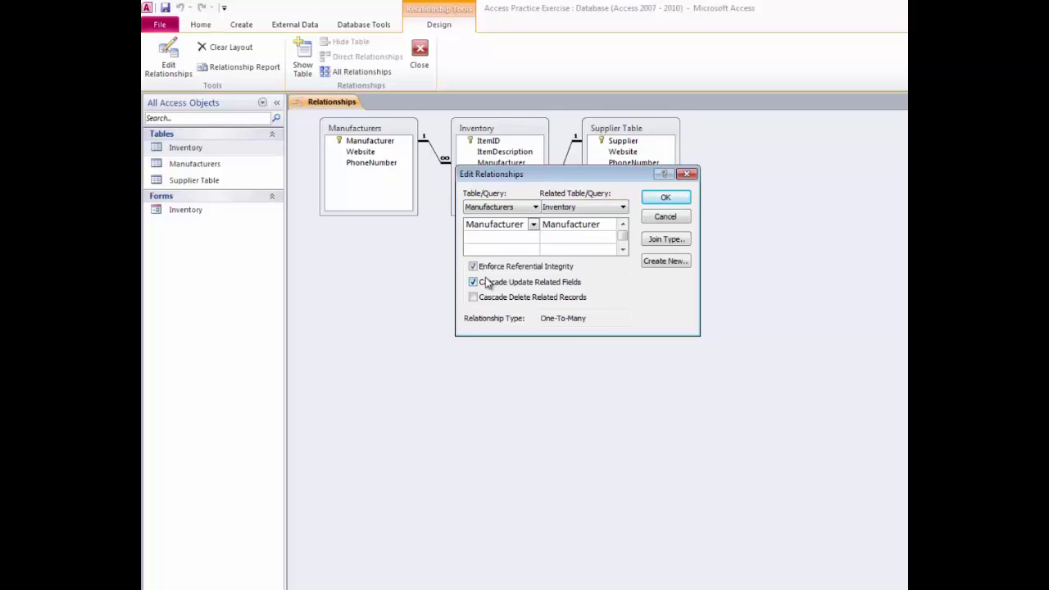
{"action": "left_click", "coordinate": [661, 198]}
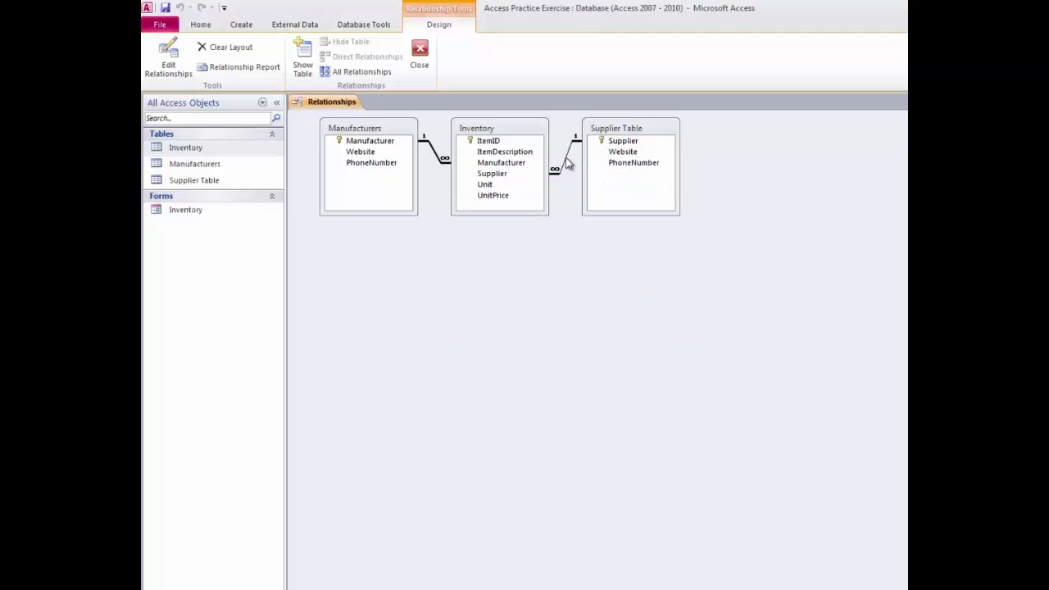
Enable Cascade Update Related Fields for the relationship between Supplier Table and Inventory, and close the relationships view
{"action": "double_click", "coordinate": [567, 164]}
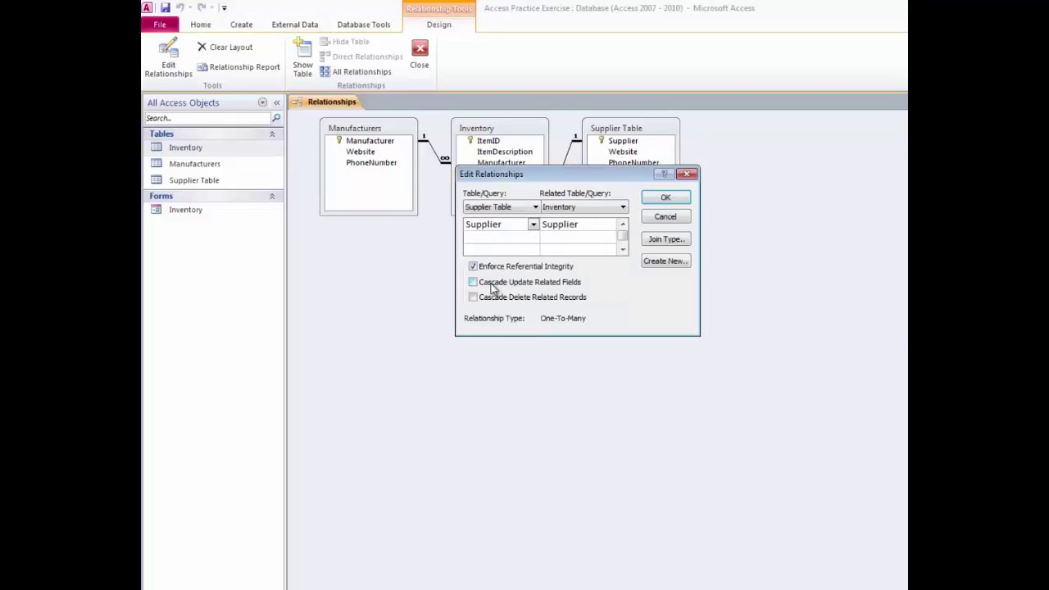
{"action": "left_click", "coordinate": [492, 283]}
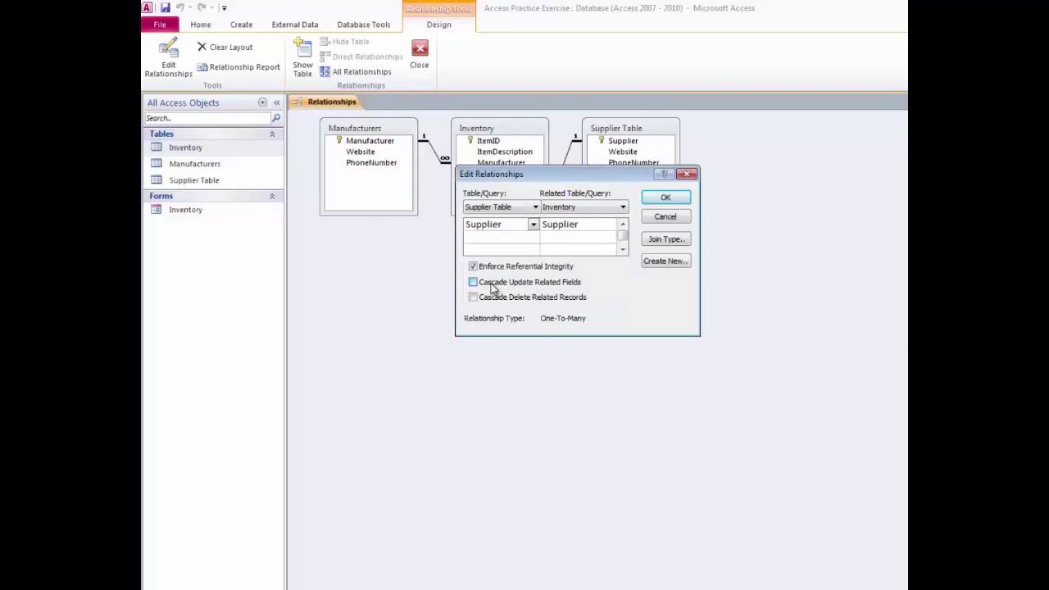
{"action": "left_click", "coordinate": [651, 200]}
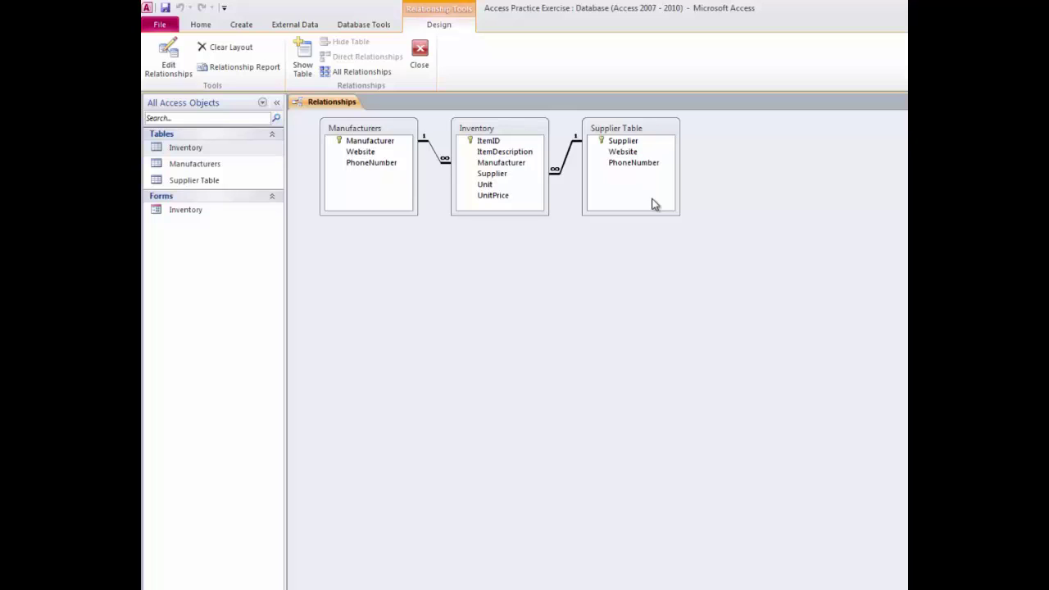
{"action": "left_click", "coordinate": [419, 50]}
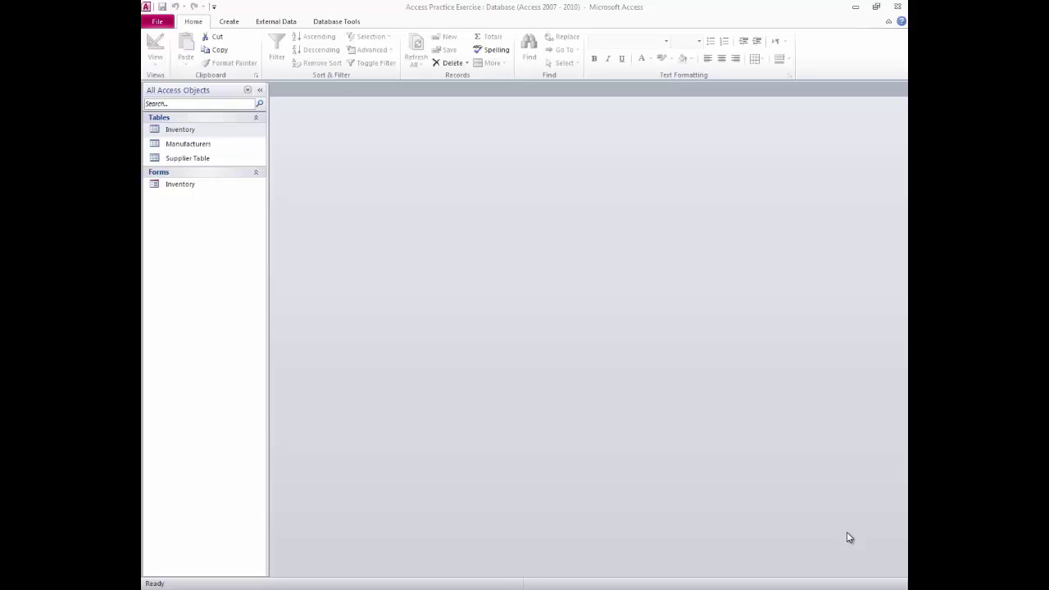
Create a new query in design view based on the Inventory table and enlarge its field box to show all fields
{"action": "left_click", "coordinate": [232, 26]}
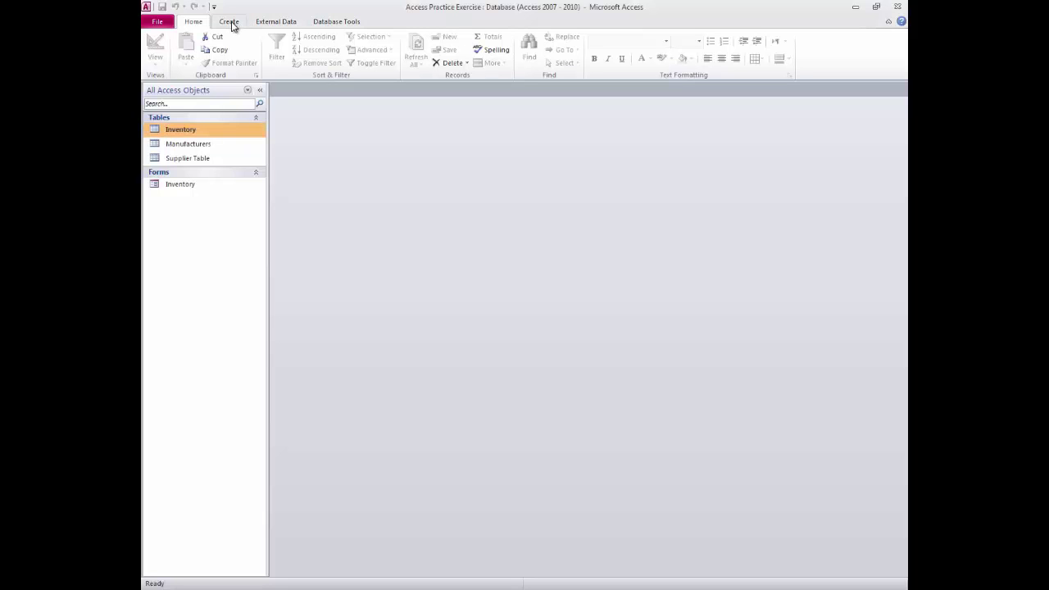
{"action": "left_click", "coordinate": [229, 22]}
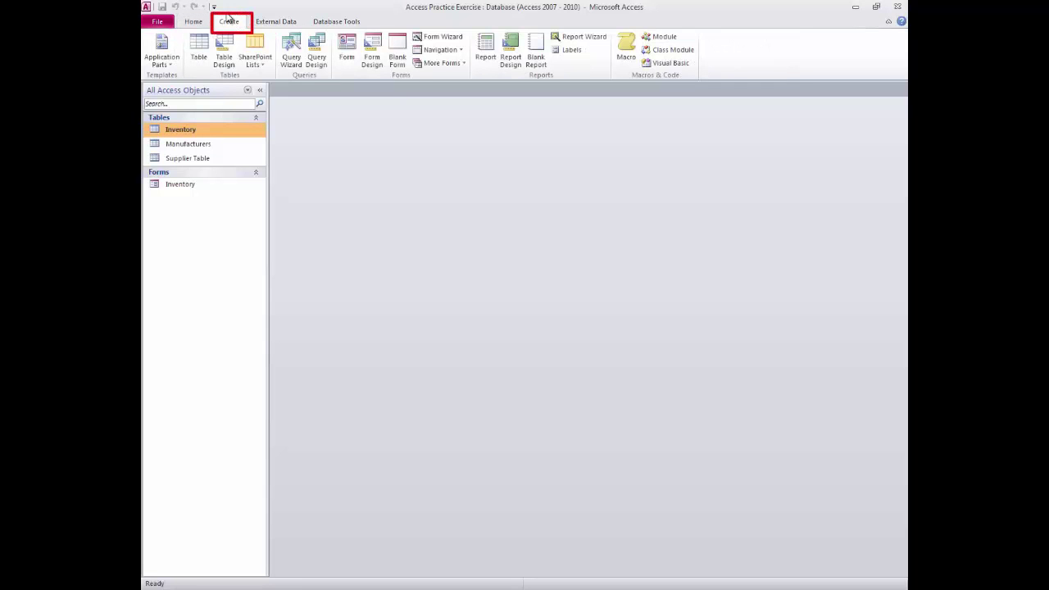
{"action": "left_click", "coordinate": [318, 58]}
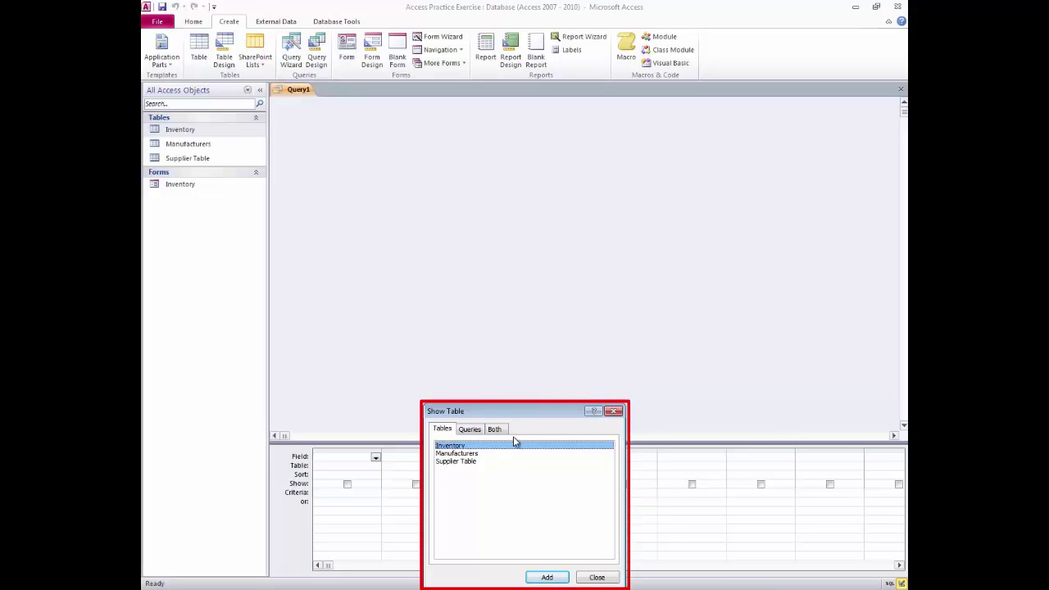
{"action": "left_click", "coordinate": [544, 578]}
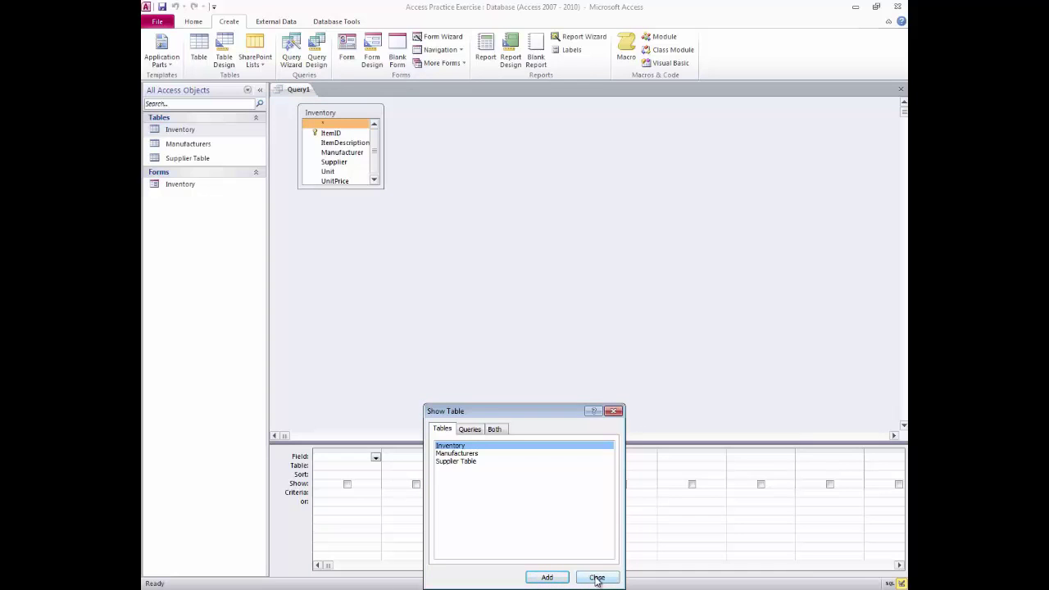
{"action": "left_click", "coordinate": [597, 579]}
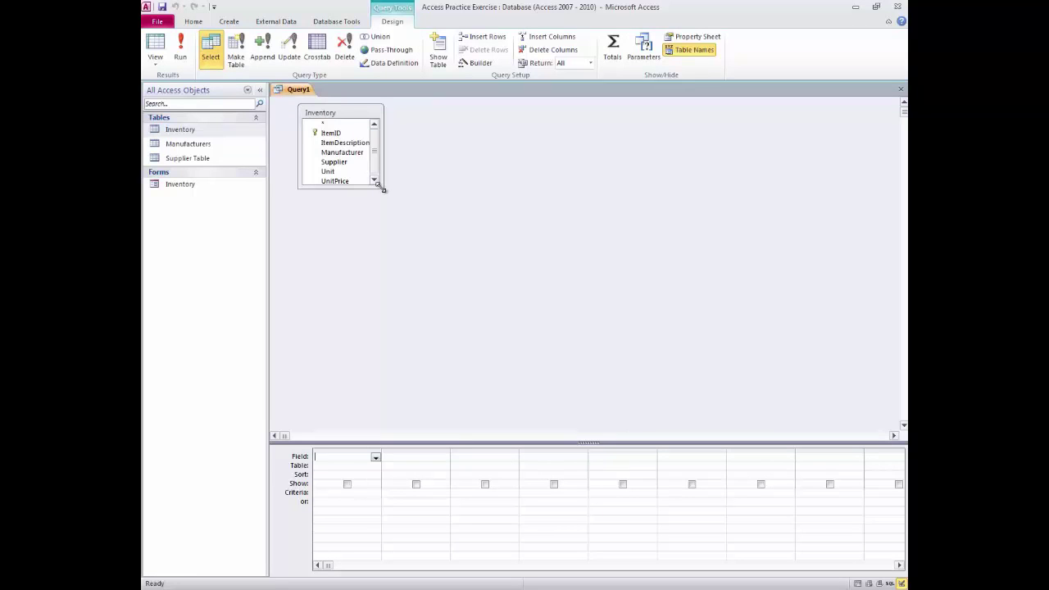
{"action": "left_click_drag", "start_coordinate": [382, 188], "coordinate": [399, 212]}
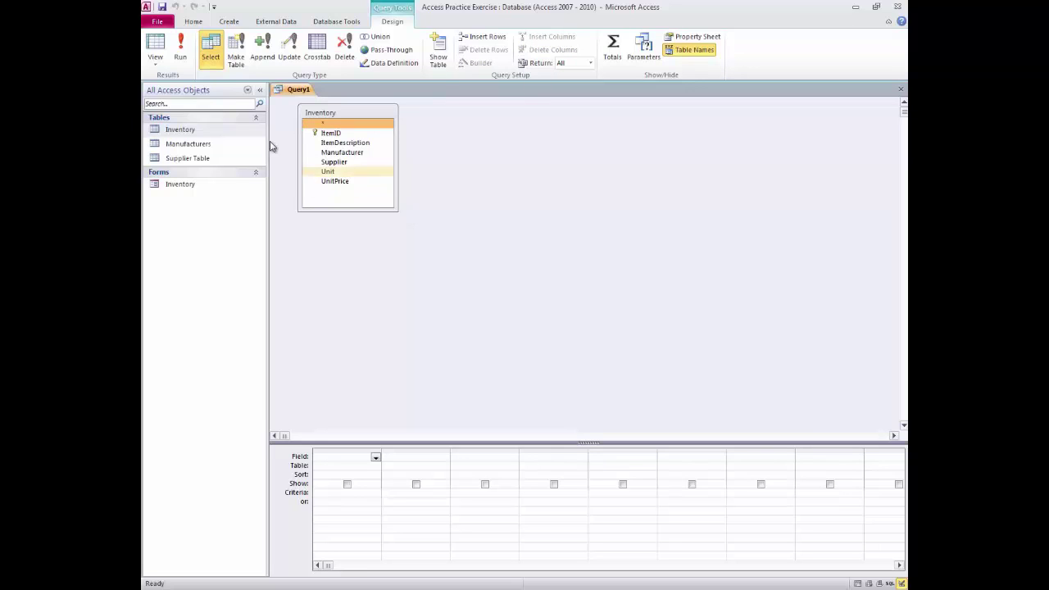
Add the ItemDescription, Manufacturer, Supplier and UnitPrice fields from Inventory to the query
{"action": "double_click", "coordinate": [365, 145]}
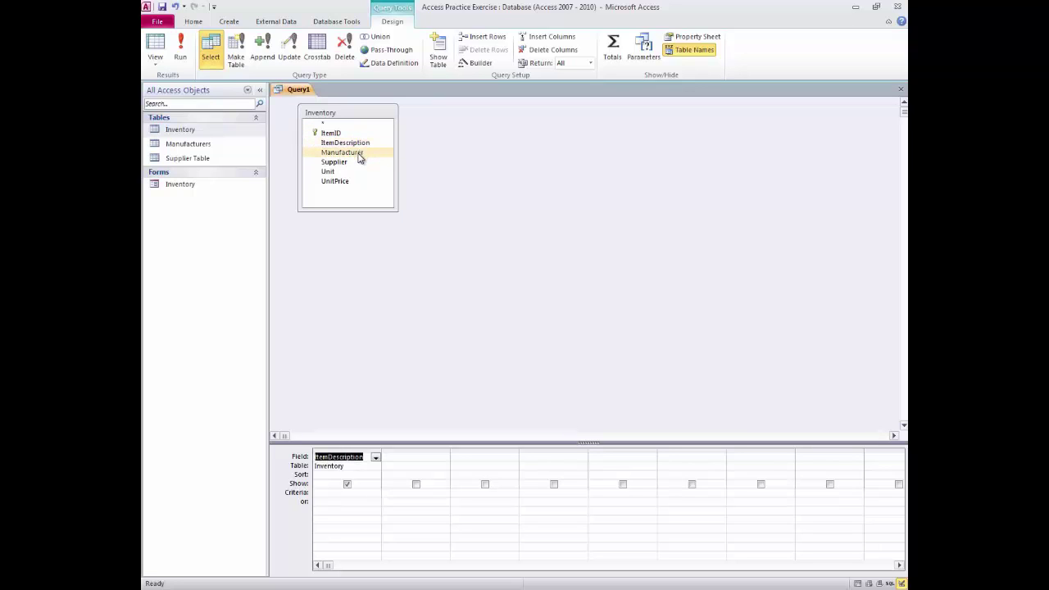
{"action": "double_click", "coordinate": [359, 156]}
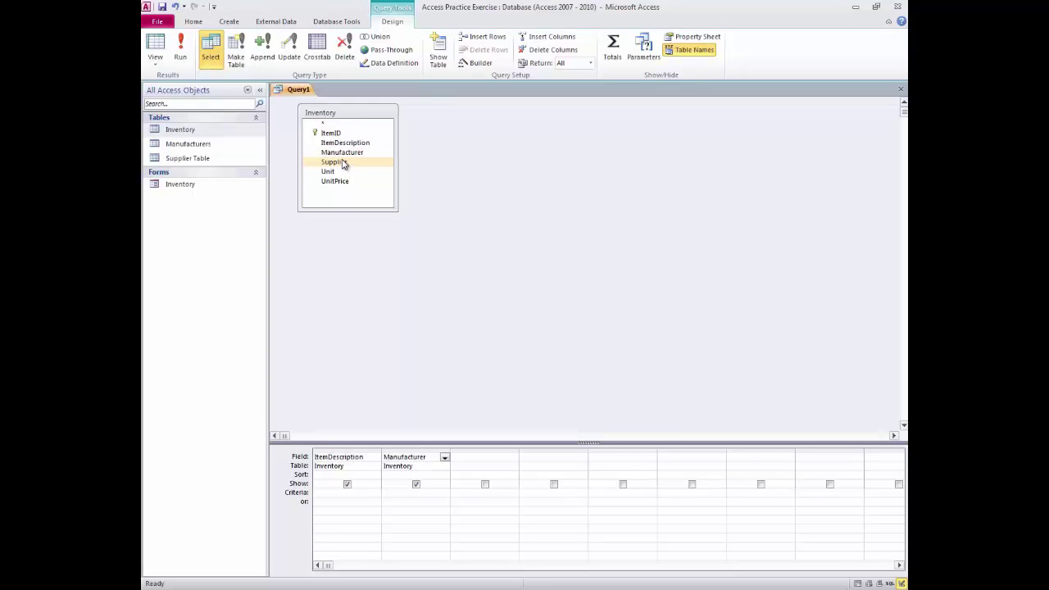
{"action": "double_click", "coordinate": [344, 162]}
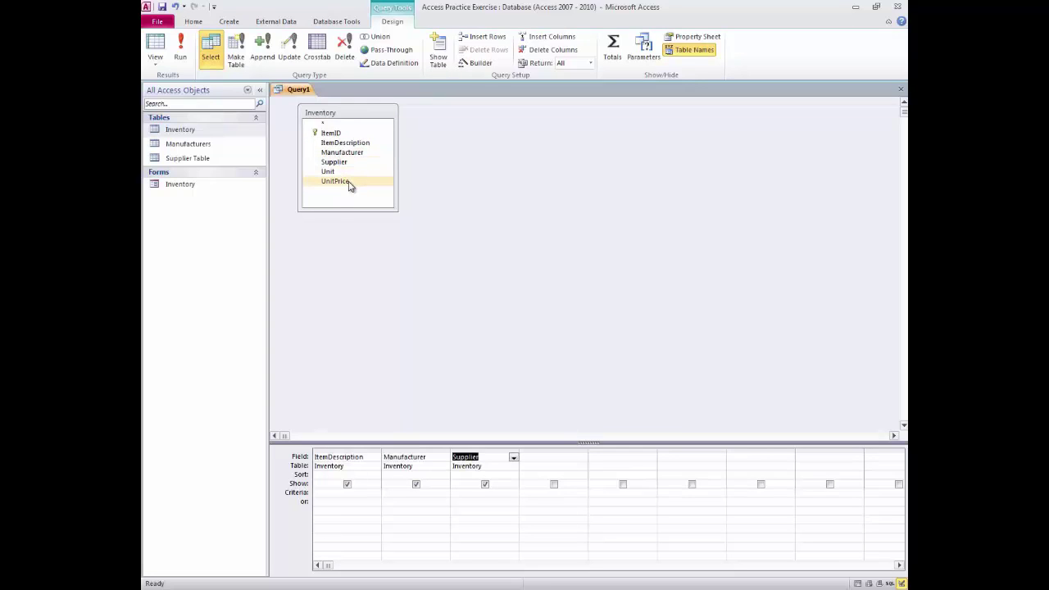
{"action": "double_click", "coordinate": [349, 182]}
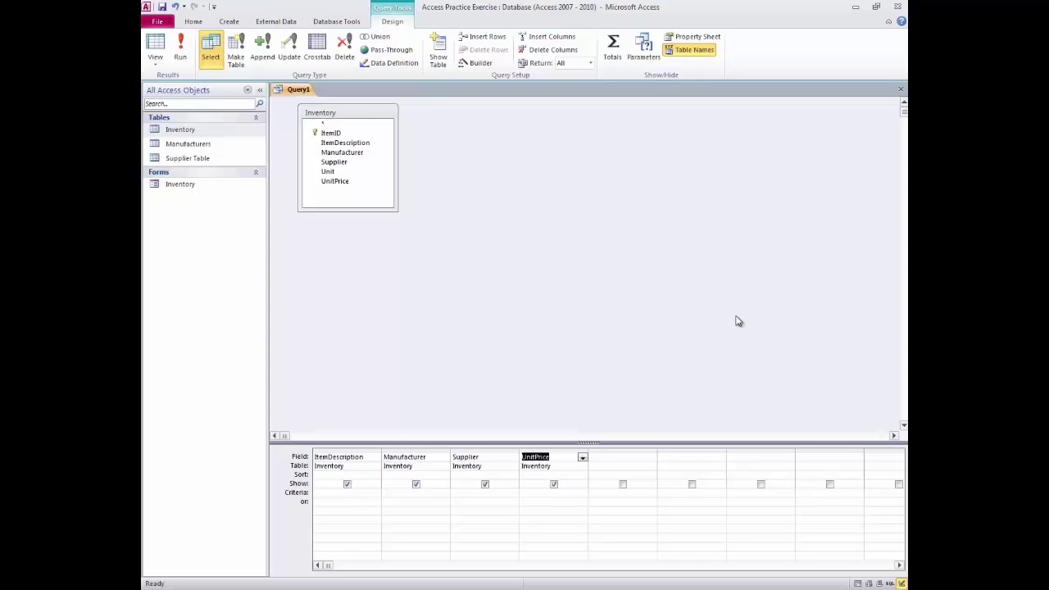
Set the UnitPrice criterion to >=5 and run the query
{"action": "left_click", "coordinate": [527, 492]}
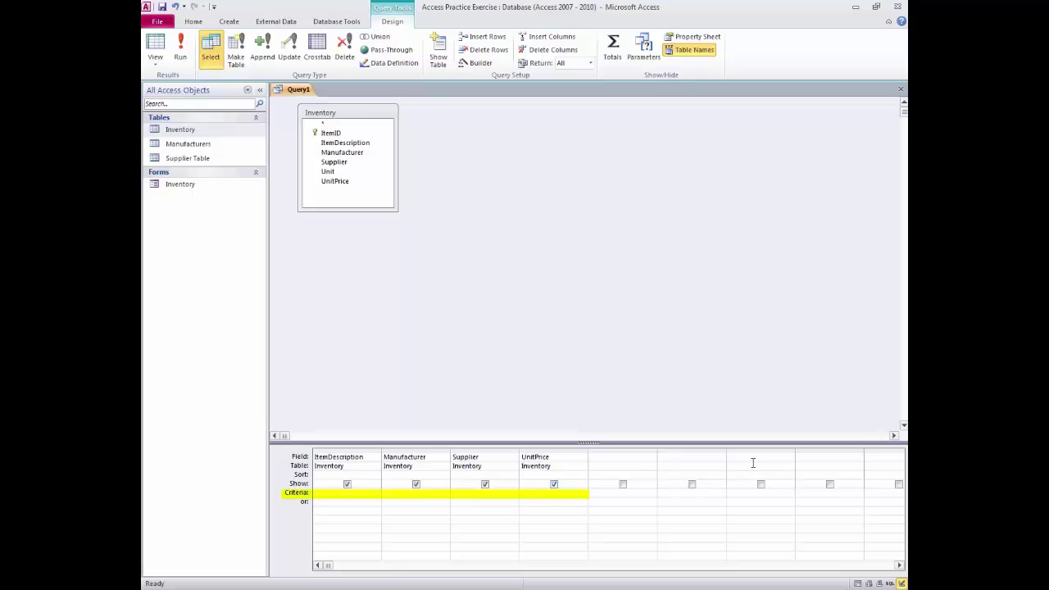
{"action": "type", "text": ">"}
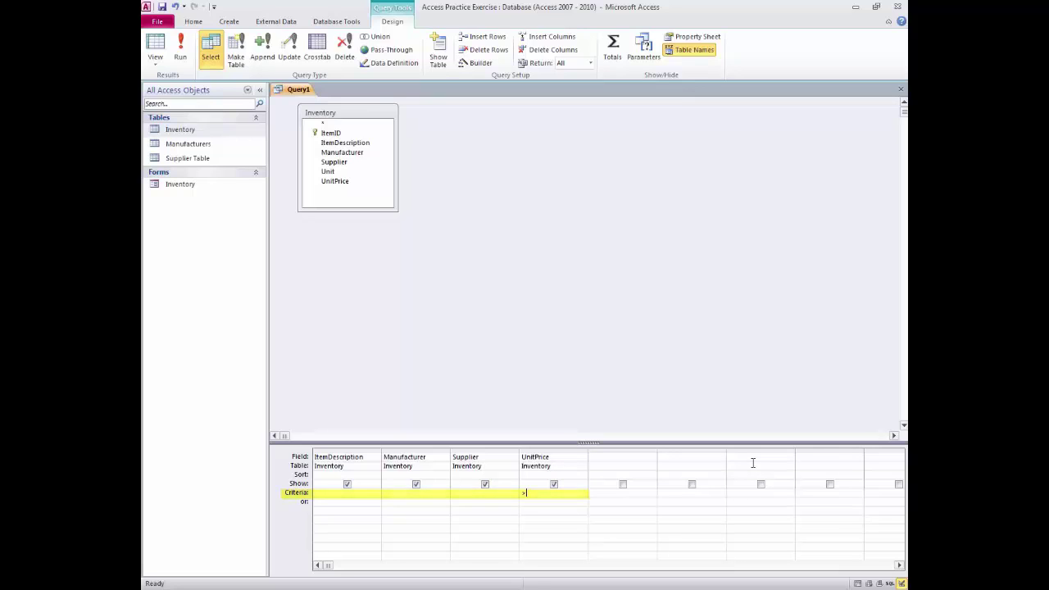
{"action": "type", "text": "="}
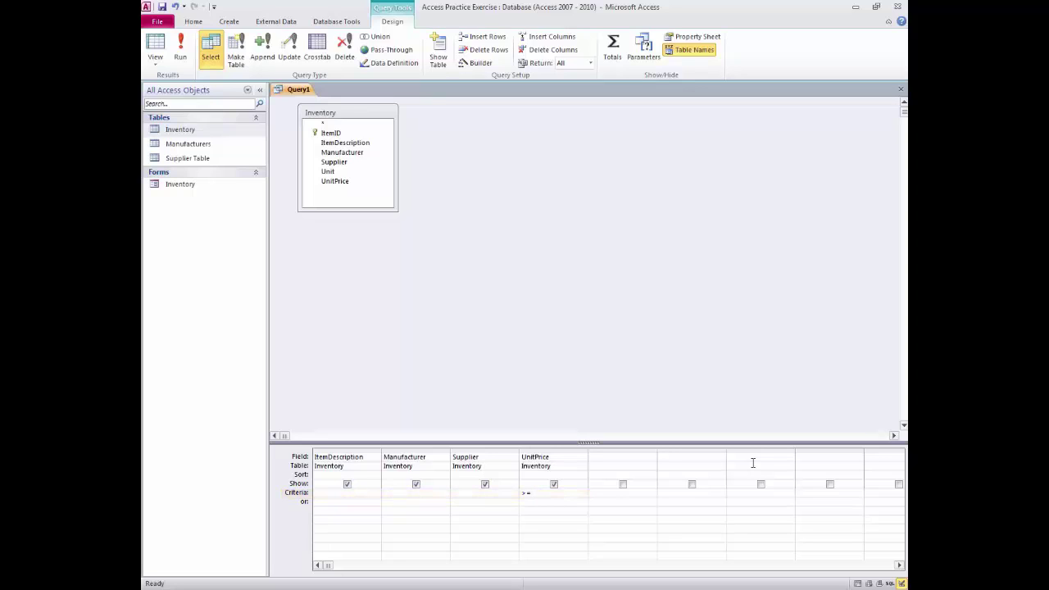
{"action": "type", "text": "5"}
{"action": "left_click", "coordinate": [185, 48]}
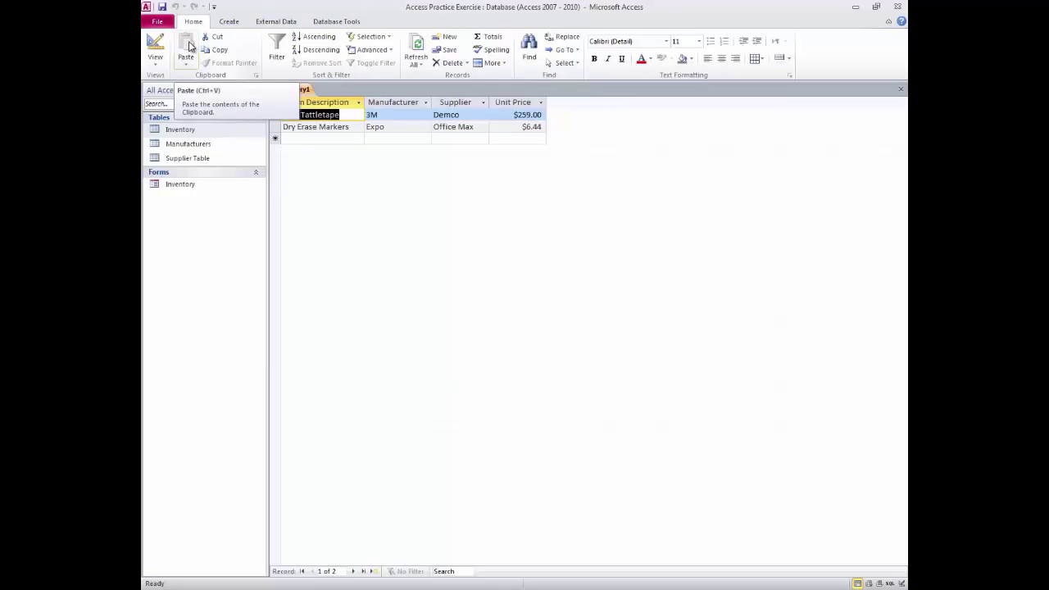
Try running the query with a dollar sign before the 5 in the UnitPrice criterion, and rerun it with >=5
{"action": "left_click", "coordinate": [145, 48]}
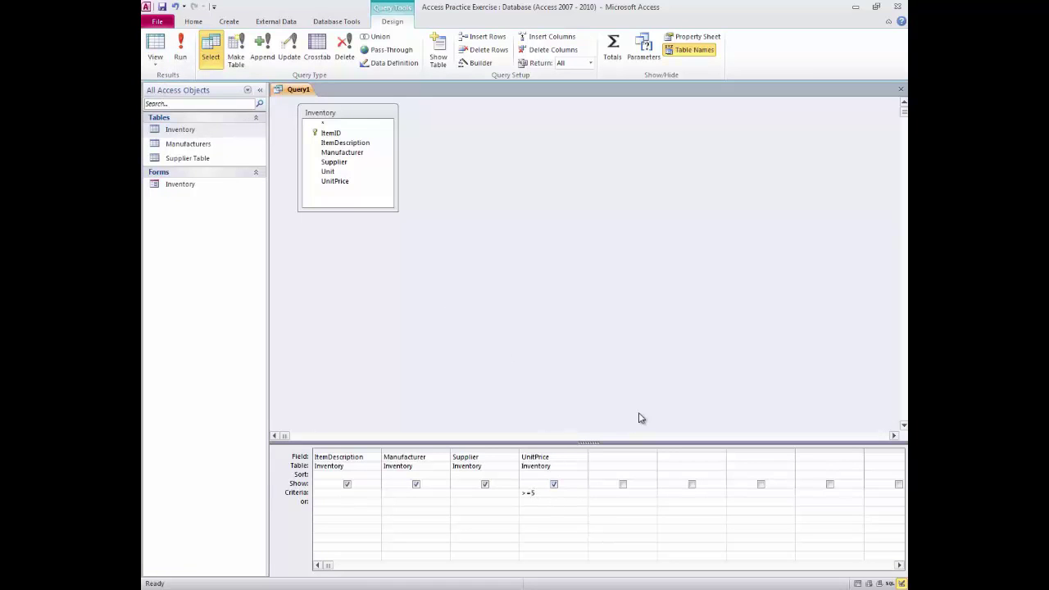
{"action": "type", "text": "$"}
{"action": "key", "text": "Tab"}
{"action": "left_click", "coordinate": [181, 49]}
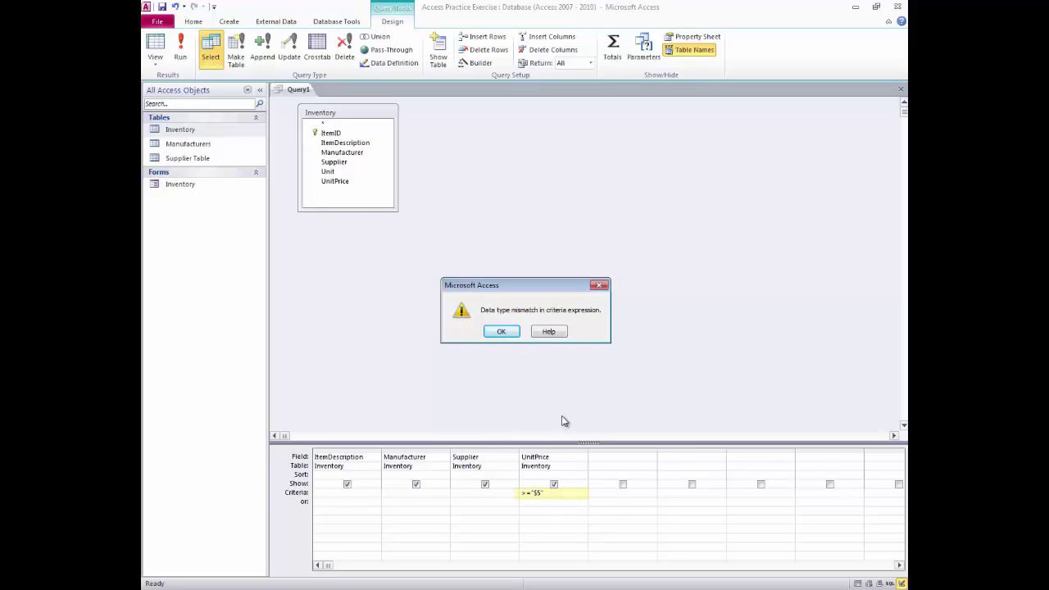
{"action": "left_click", "coordinate": [501, 332]}
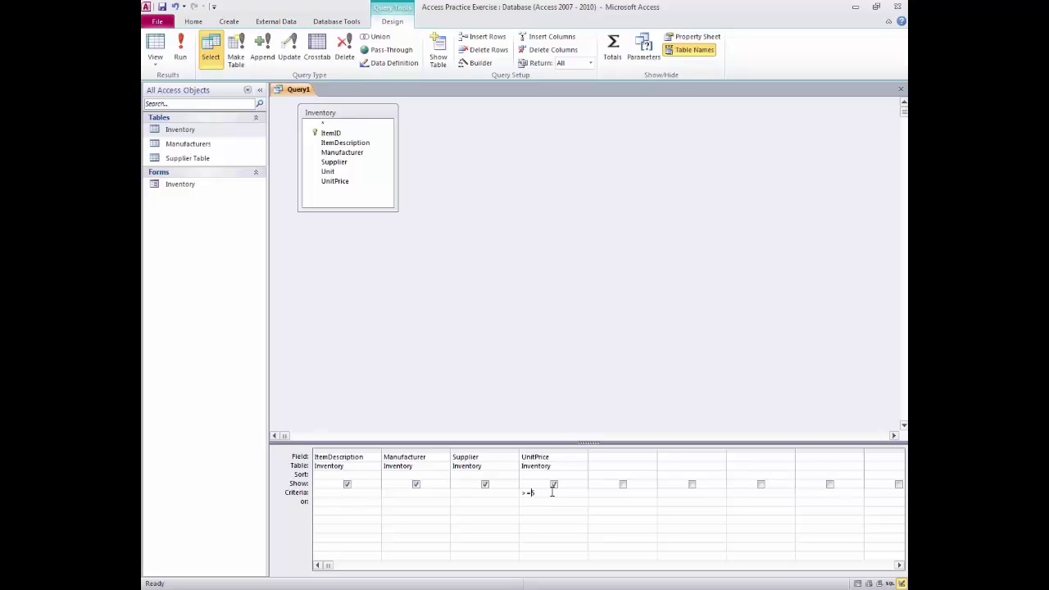
{"action": "left_click", "coordinate": [180, 47]}
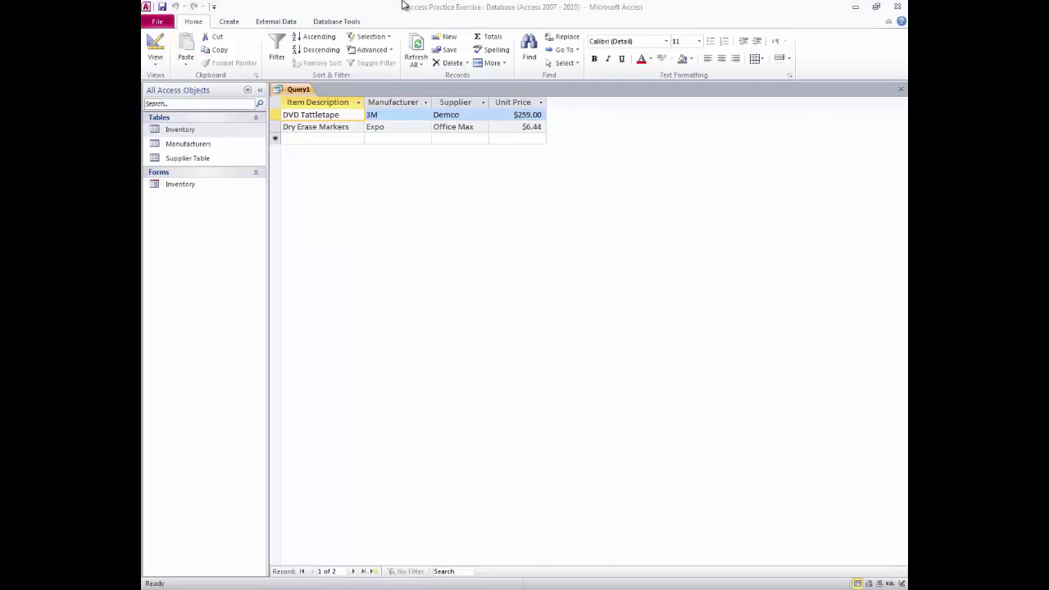
Save the query under the name Cost Query
{"action": "left_click", "coordinate": [164, 4]}
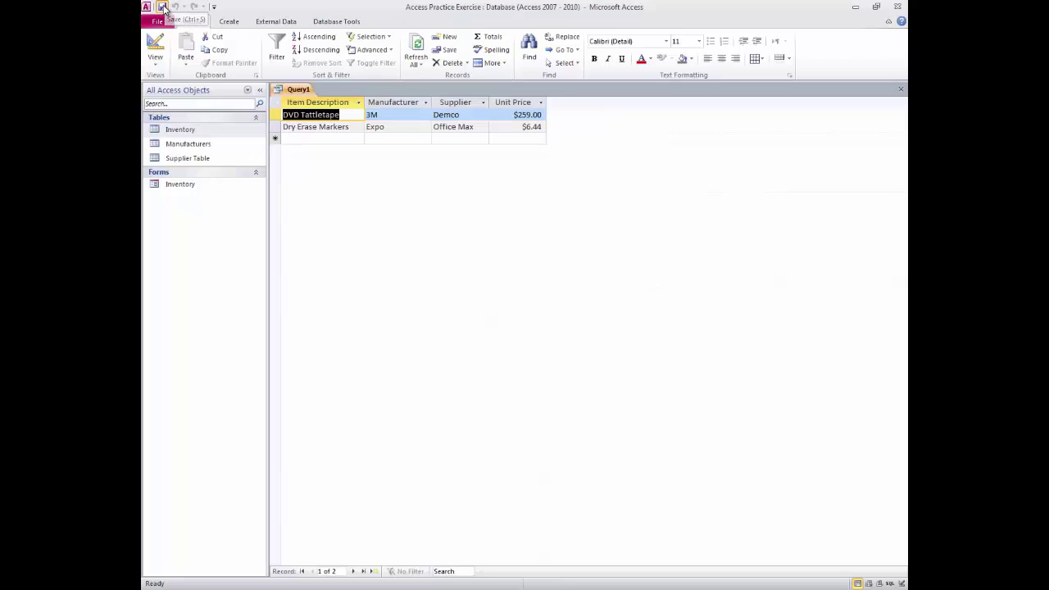
{"action": "left_click", "coordinate": [162, 5]}
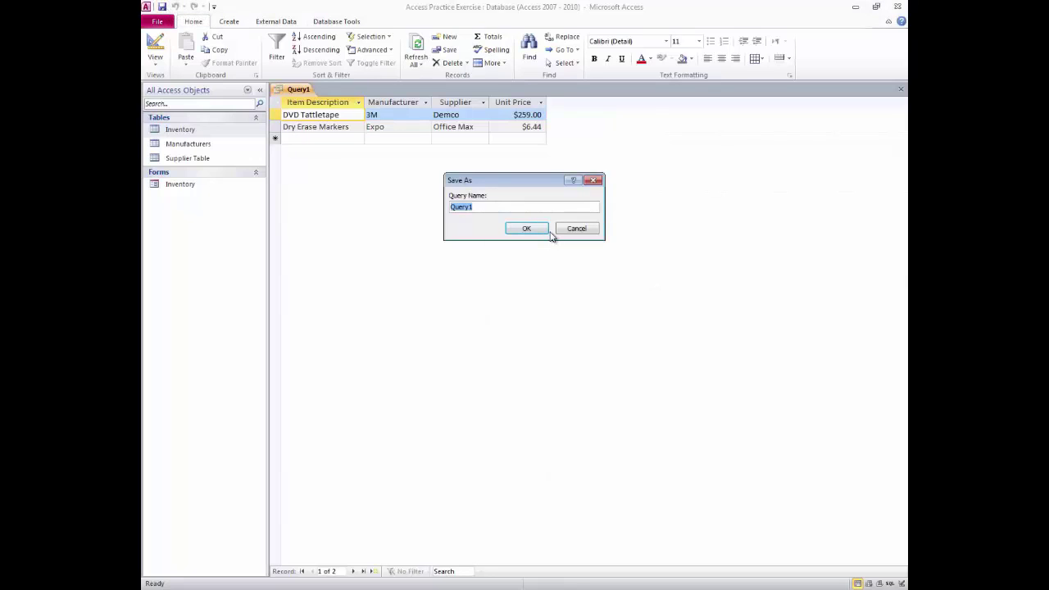
{"action": "type", "text": "Cost Quy"}
{"action": "left_click", "coordinate": [511, 229]}
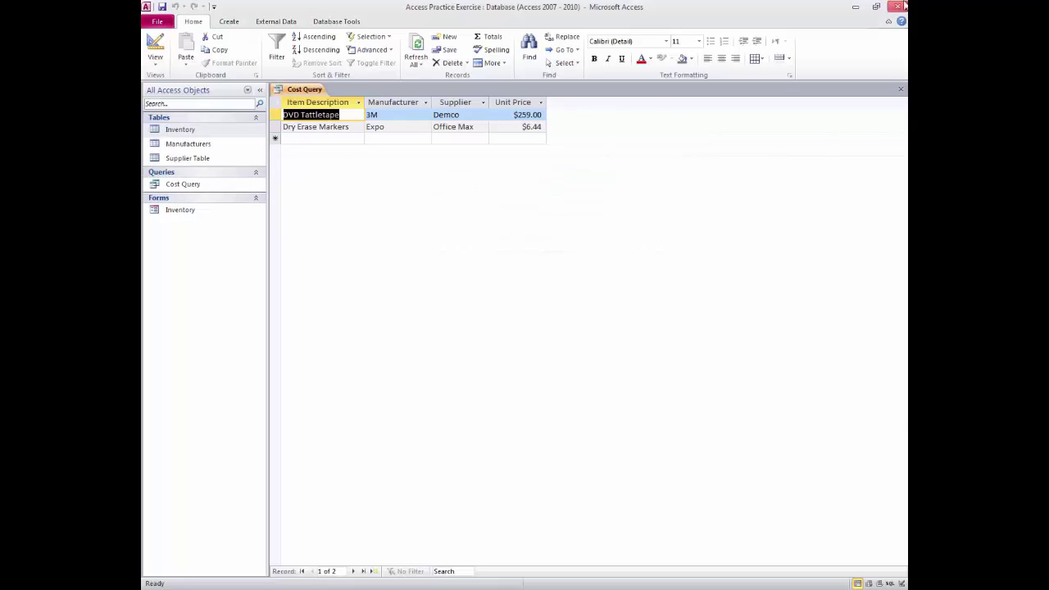
Close the query, start the Report Wizard, and put all fields of Cost Query on the report
{"action": "left_click", "coordinate": [901, 91]}
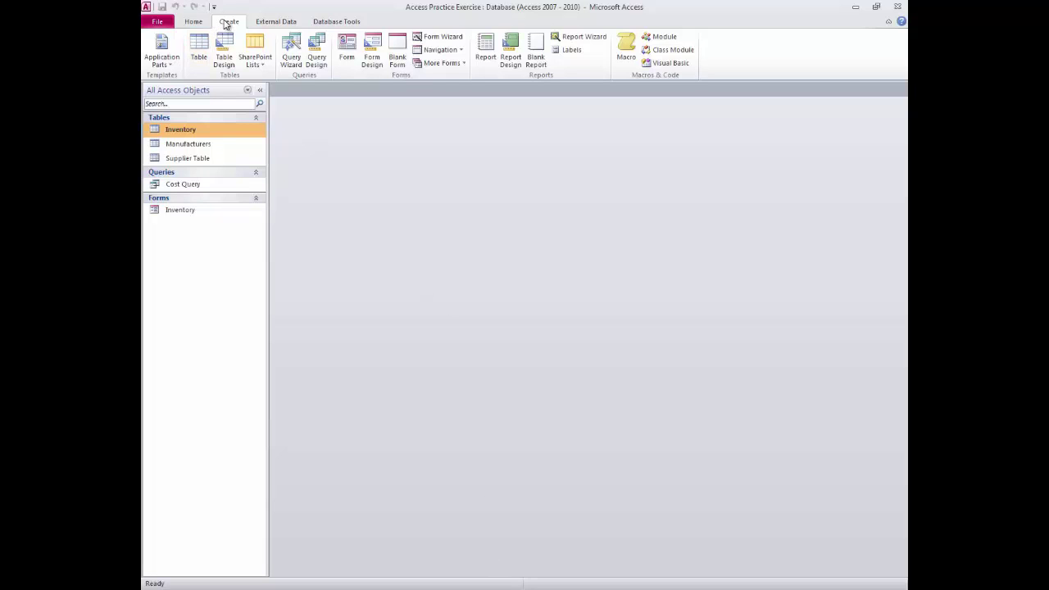
{"action": "left_click", "coordinate": [576, 38]}
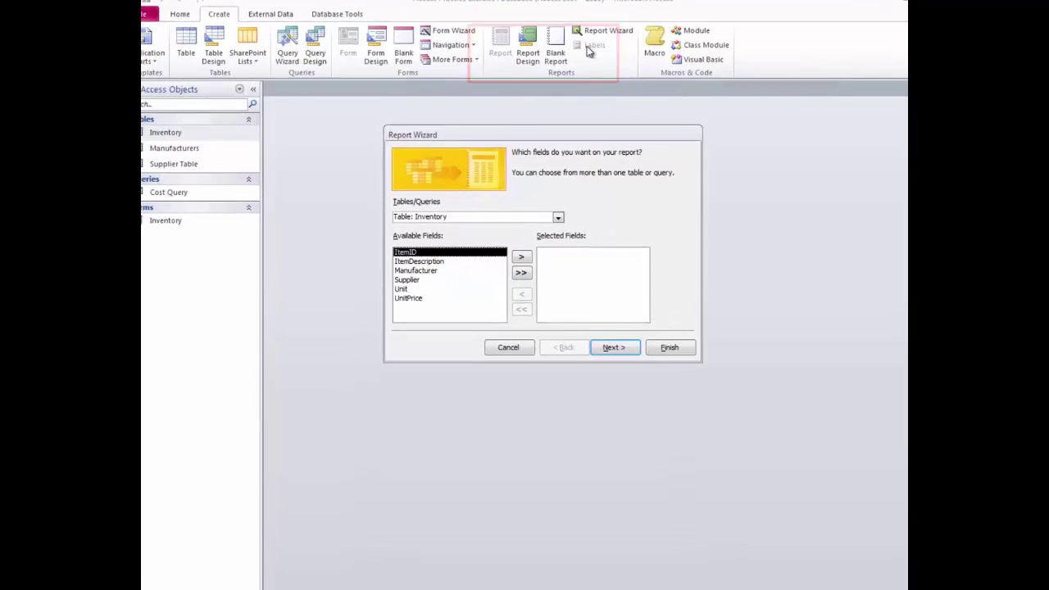
{"action": "left_click", "coordinate": [577, 227]}
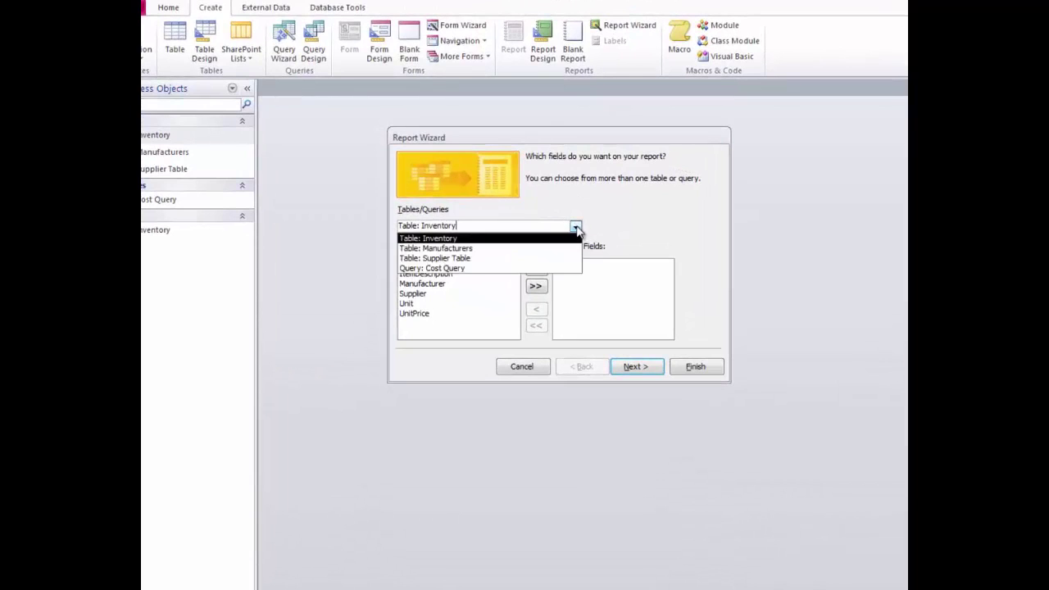
{"action": "left_click", "coordinate": [550, 269]}
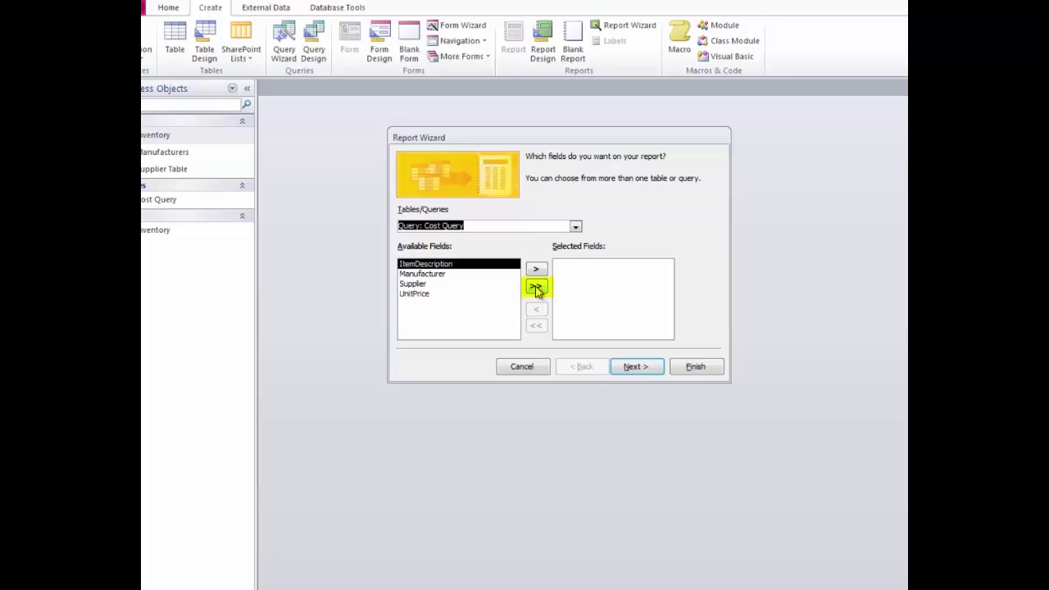
{"action": "left_click", "coordinate": [536, 288]}
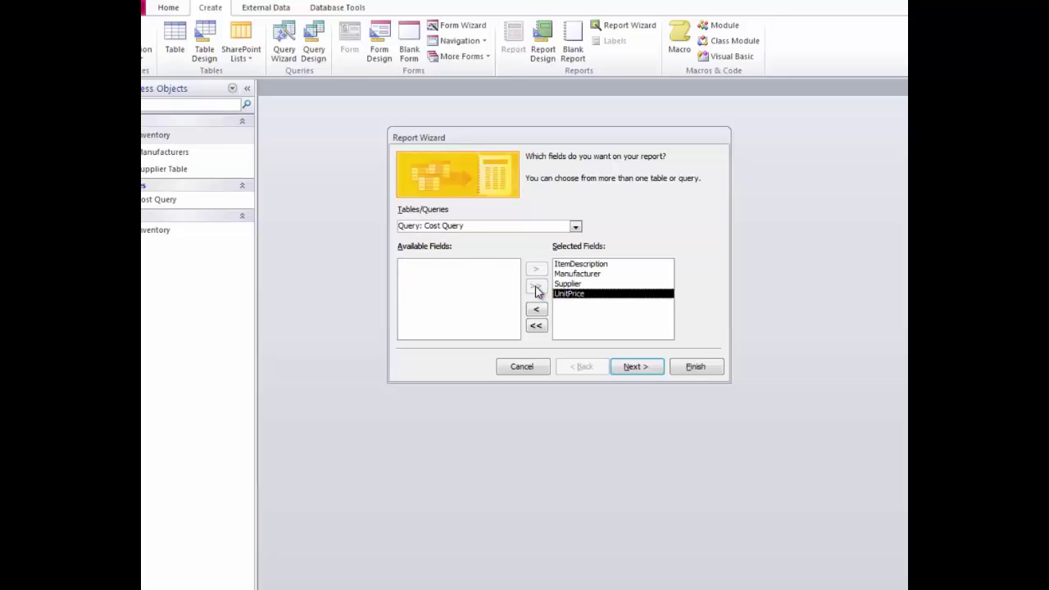
{"action": "left_click", "coordinate": [628, 368]}
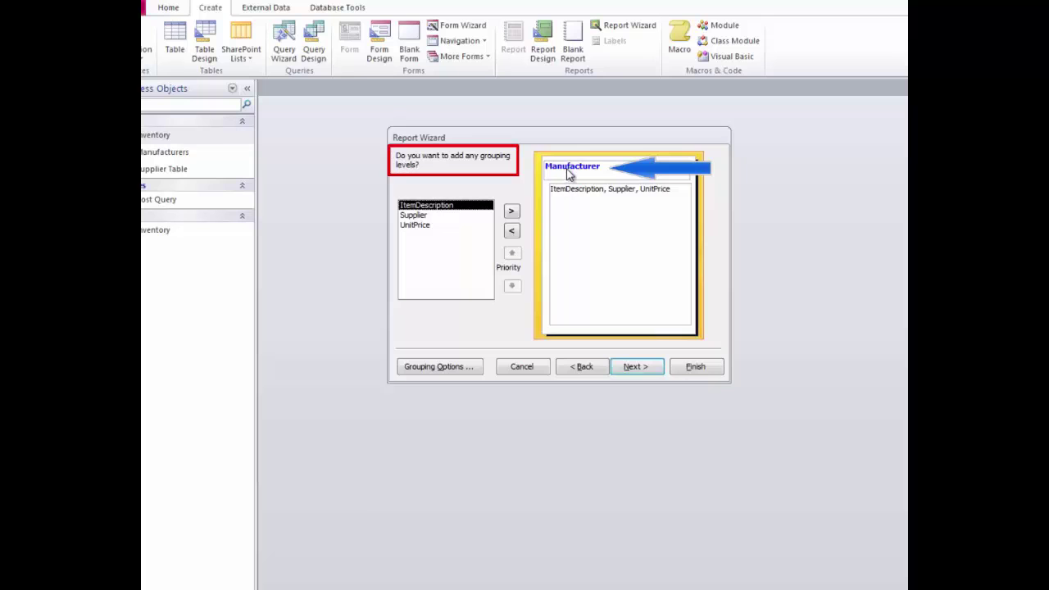
Remove the Manufacturer grouping level and sort the report's records by ItemDescription in ascending order
{"action": "left_click", "coordinate": [512, 233]}
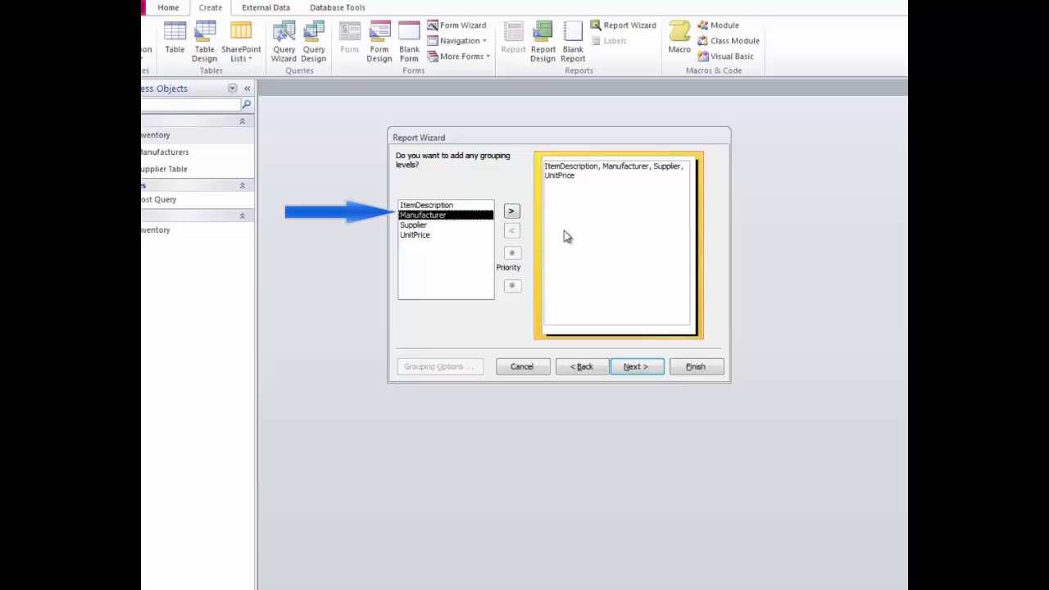
{"action": "left_click", "coordinate": [632, 367]}
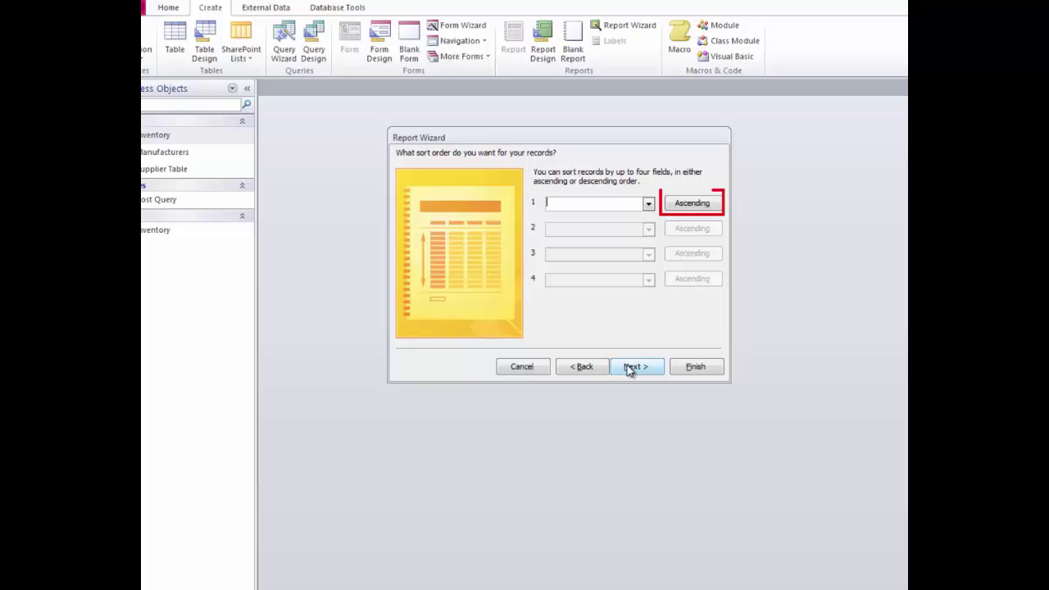
{"action": "left_click", "coordinate": [648, 205]}
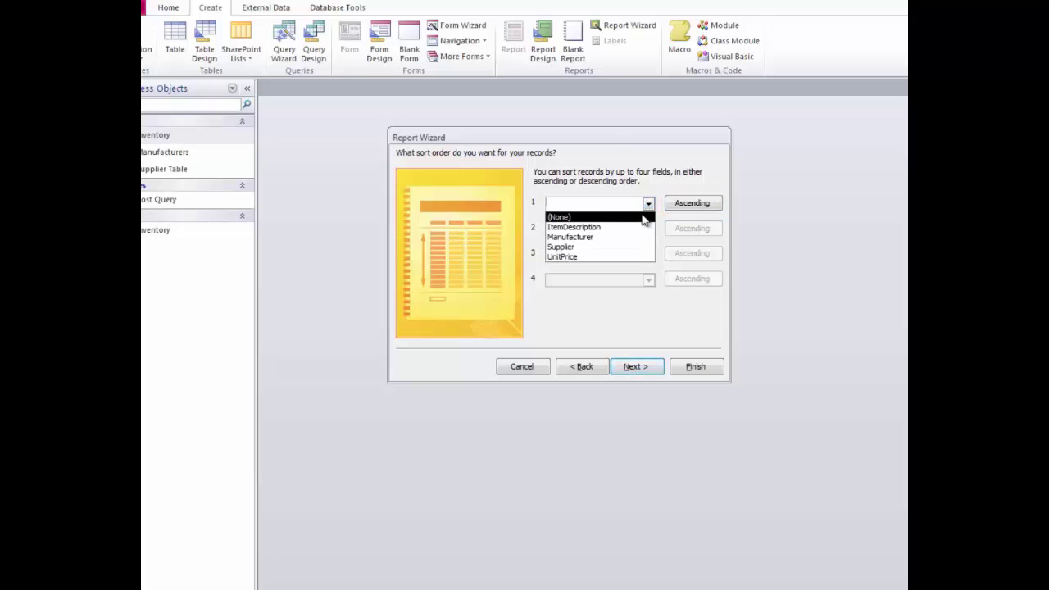
{"action": "left_click", "coordinate": [632, 228]}
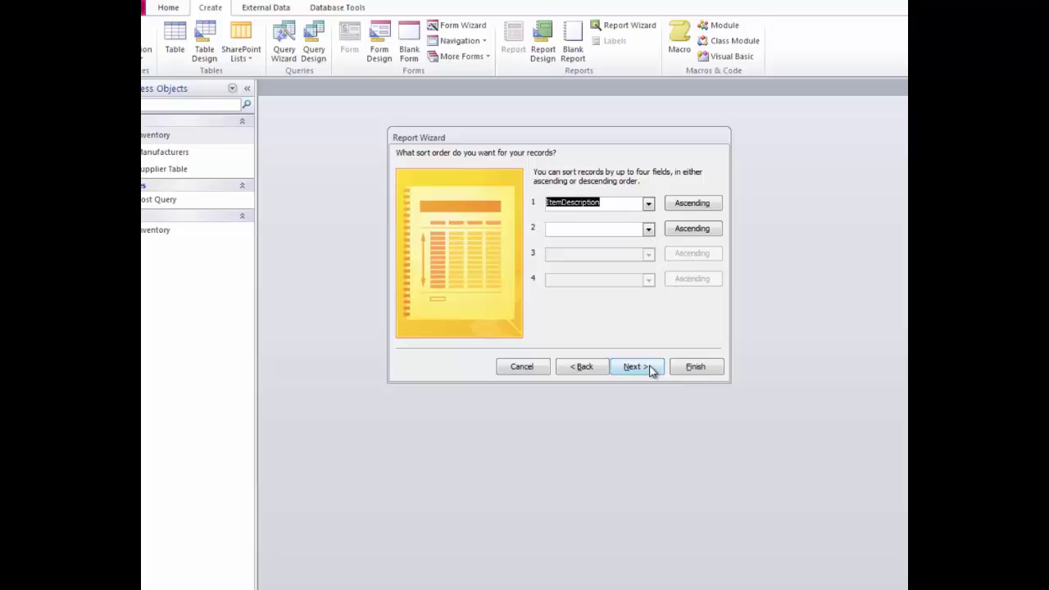
{"action": "left_click", "coordinate": [650, 367]}
Choose the Columnar layout in portrait orientation and finish the report titled Cost Query with a preview
{"action": "left_click", "coordinate": [604, 189]}
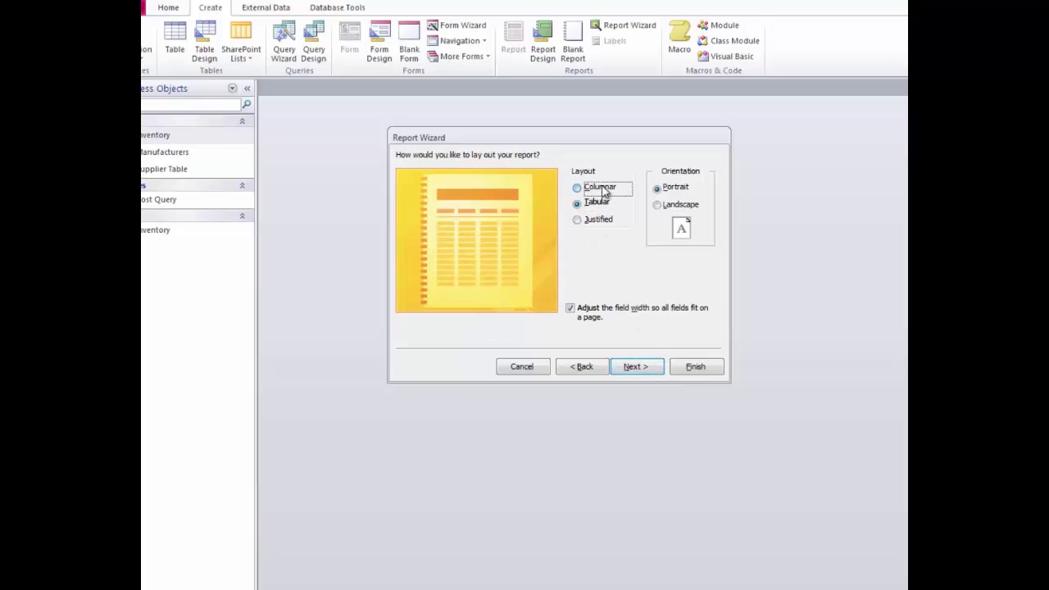
{"action": "left_click", "coordinate": [635, 368]}
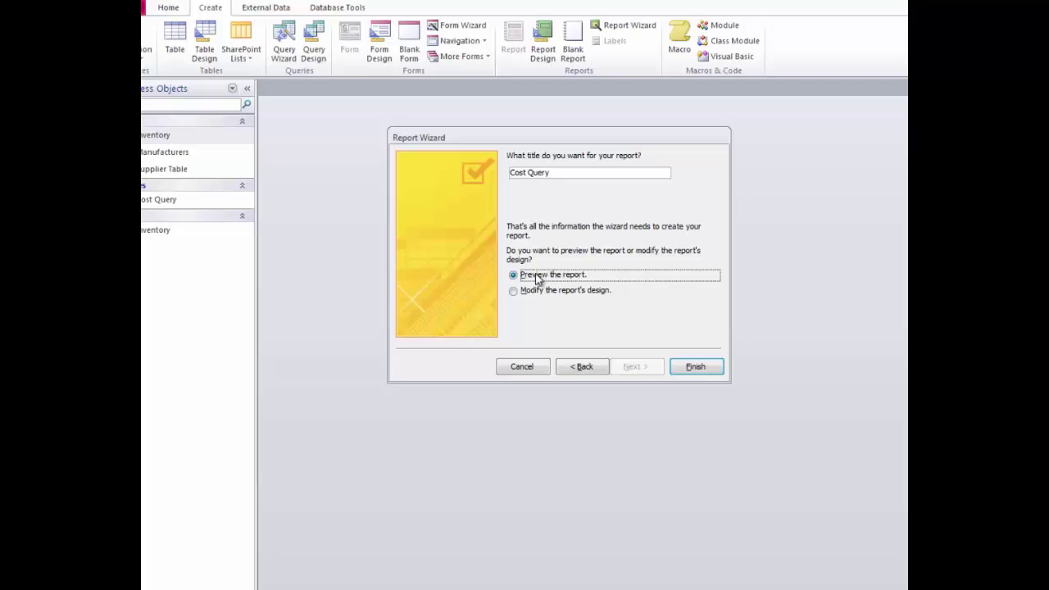
{"action": "left_click", "coordinate": [691, 367]}
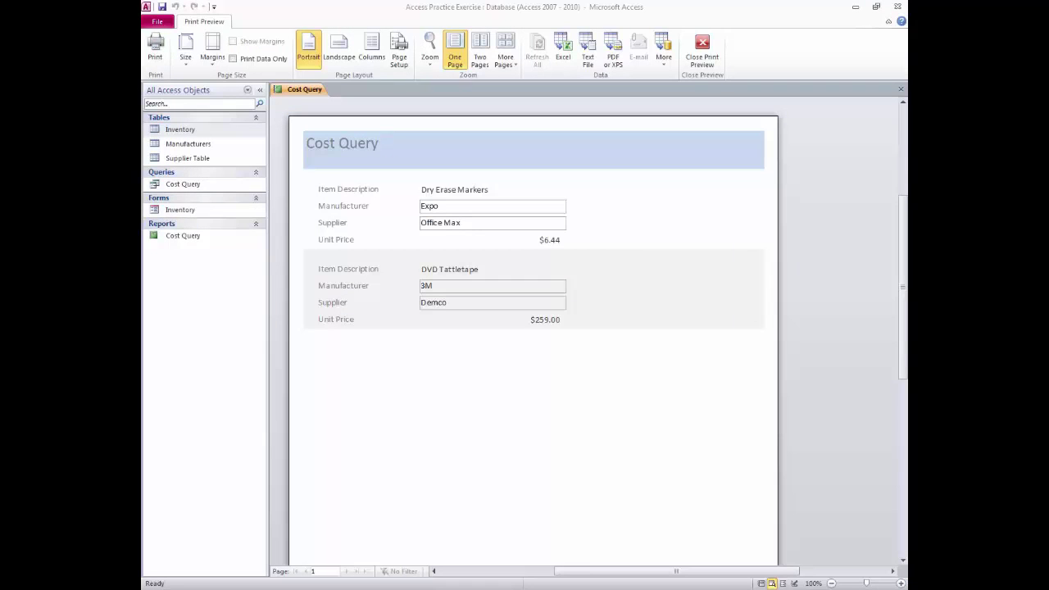
Close the print preview, switch the report to Layout View, and apply the built-in theme just before Black Tie
{"action": "left_click", "coordinate": [702, 48]}
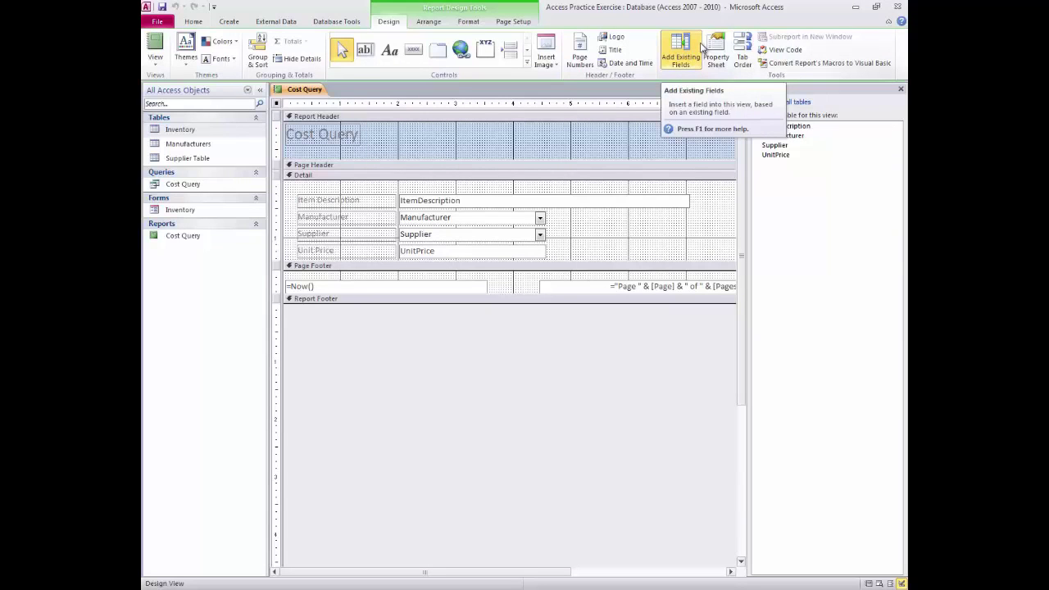
{"action": "left_click", "coordinate": [157, 63]}
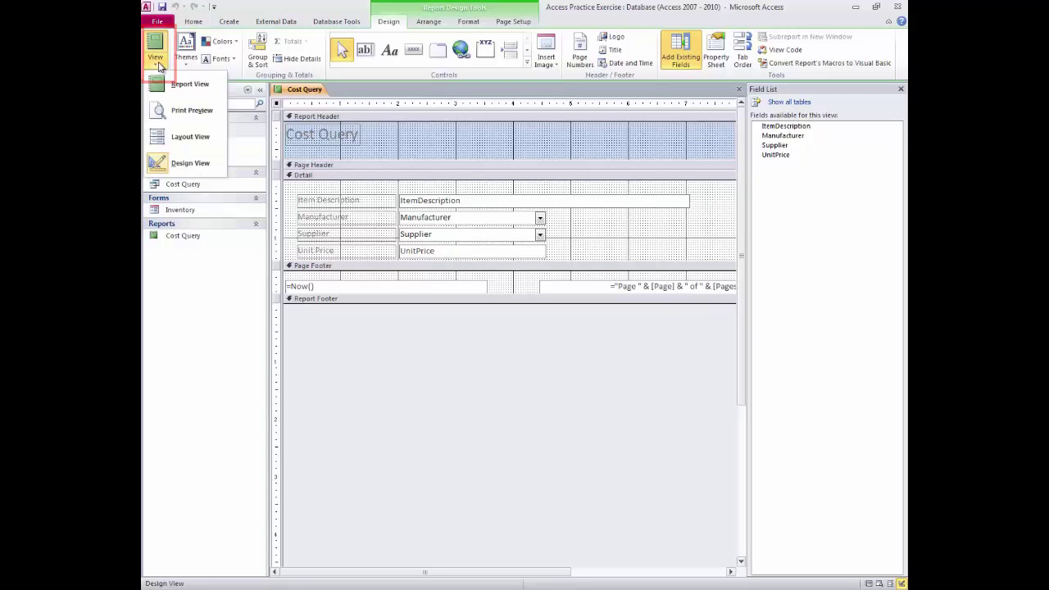
{"action": "left_click", "coordinate": [205, 137]}
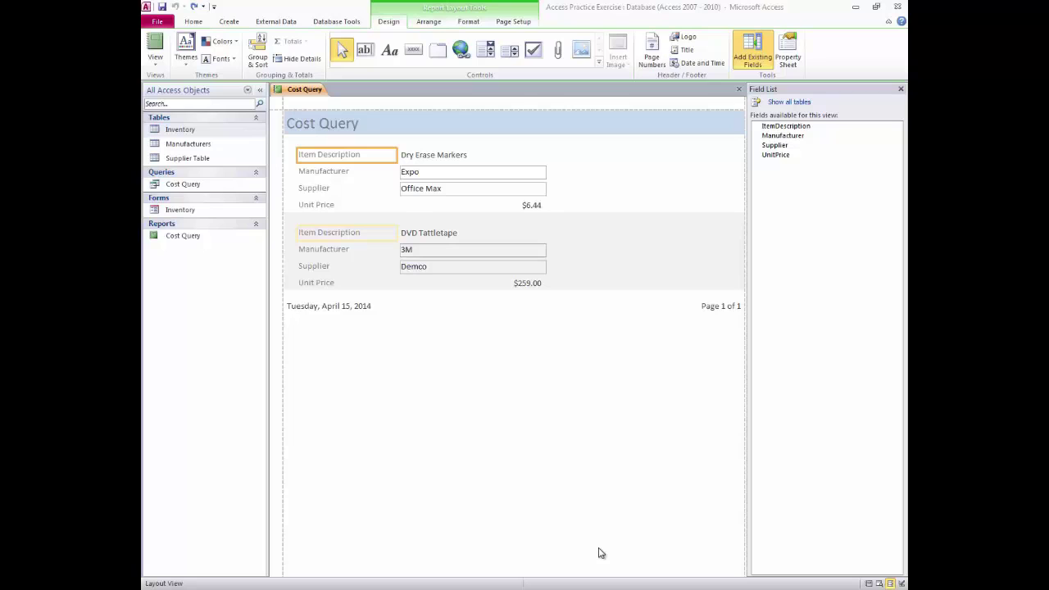
{"action": "left_click", "coordinate": [188, 57]}
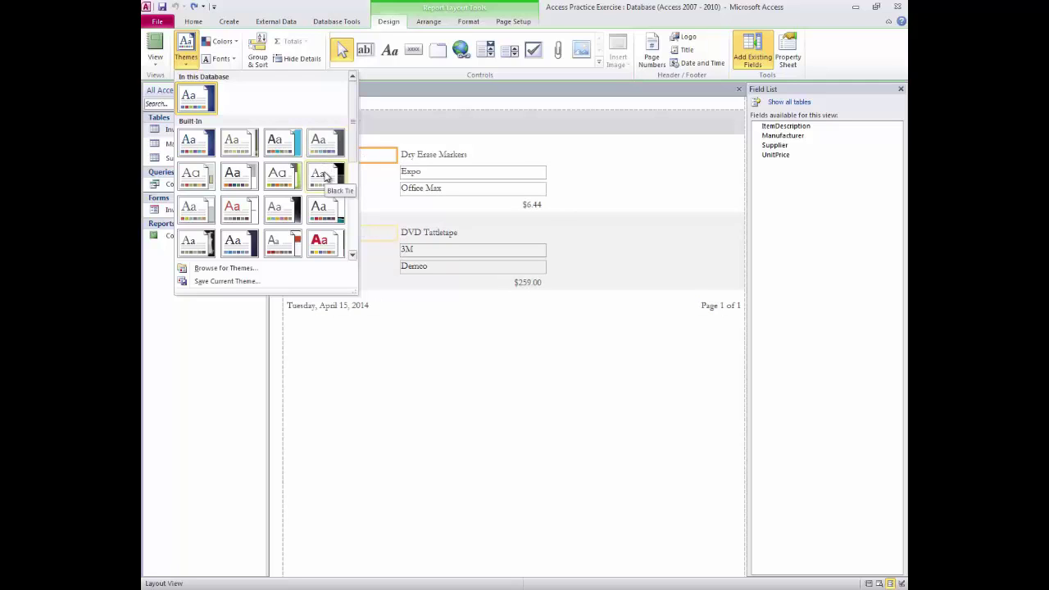
{"action": "left_click", "coordinate": [281, 176]}
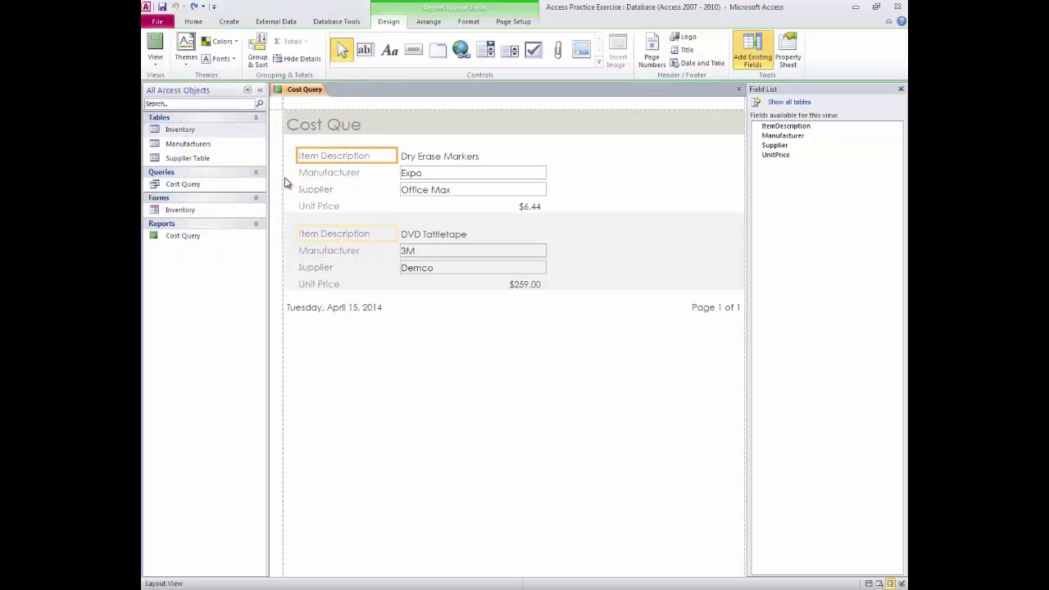
Widen the report title's box so the full text Cost Query fits
{"action": "left_click", "coordinate": [334, 124]}
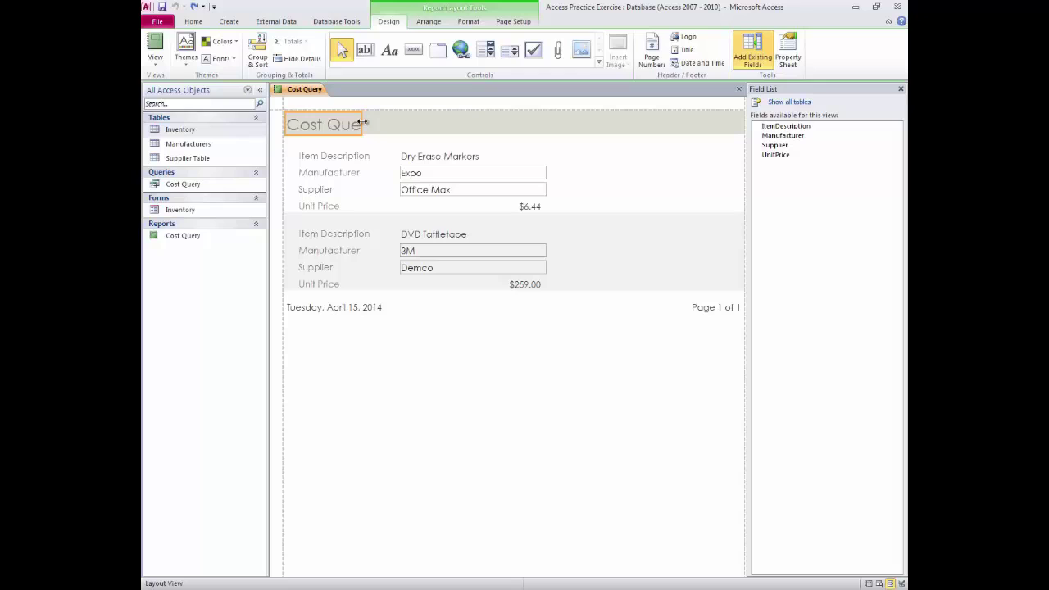
{"action": "left_click", "coordinate": [361, 122]}
{"action": "left_click_drag", "start_coordinate": [362, 122], "coordinate": [393, 134]}
Slightly adjust the widths of the Item Description label and value box, and save and close the report
{"action": "left_click", "coordinate": [366, 161]}
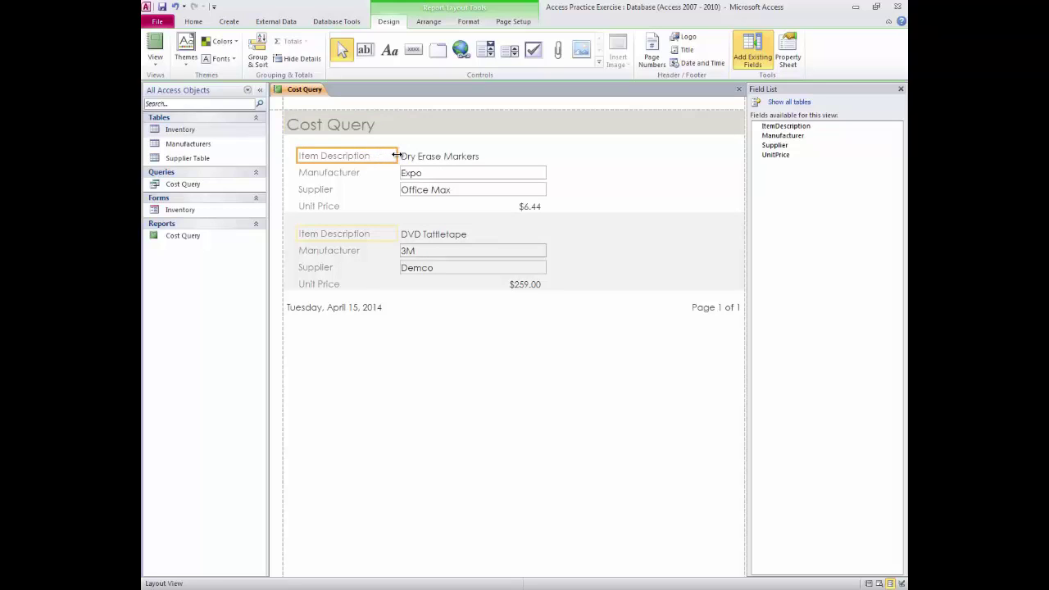
{"action": "mouse_move", "coordinate": [395, 154]}
{"action": "left_mouse_down"}
{"action": "mouse_move", "coordinate": [380, 155]}
{"action": "mouse_move", "coordinate": [394, 154]}
{"action": "left_mouse_up"}
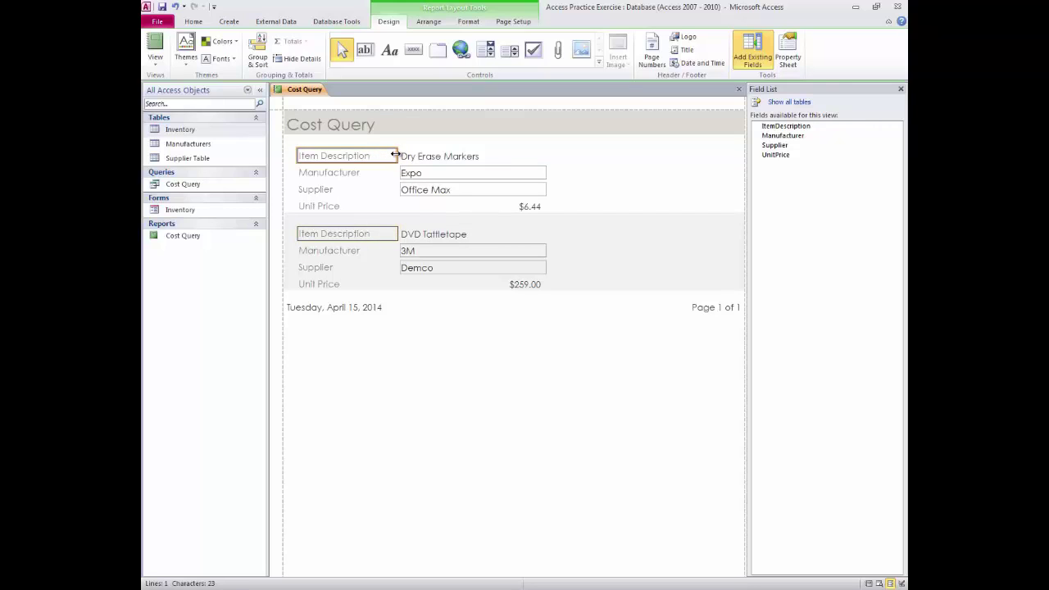
{"action": "left_click", "coordinate": [469, 157]}
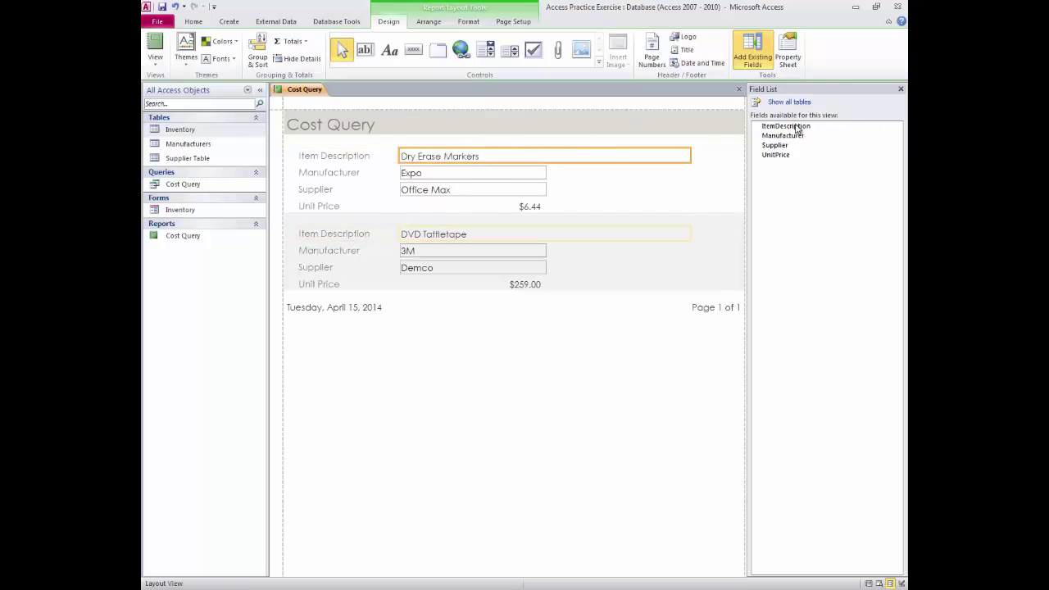
{"action": "mouse_move", "coordinate": [691, 156]}
{"action": "left_mouse_down"}
{"action": "mouse_move", "coordinate": [616, 153]}
{"action": "mouse_move", "coordinate": [688, 157]}
{"action": "left_mouse_up"}
{"action": "left_click", "coordinate": [164, 7]}
{"action": "left_click", "coordinate": [741, 90]}
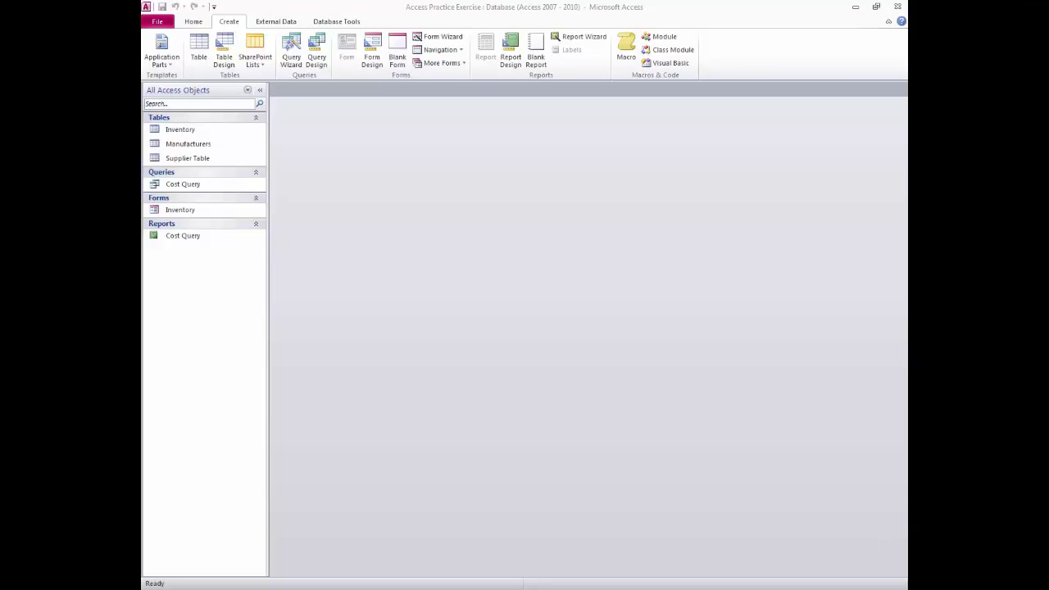
Close the current database and enter Excel import excercise as the file name for a new blank database
{"action": "left_click", "coordinate": [158, 22]}
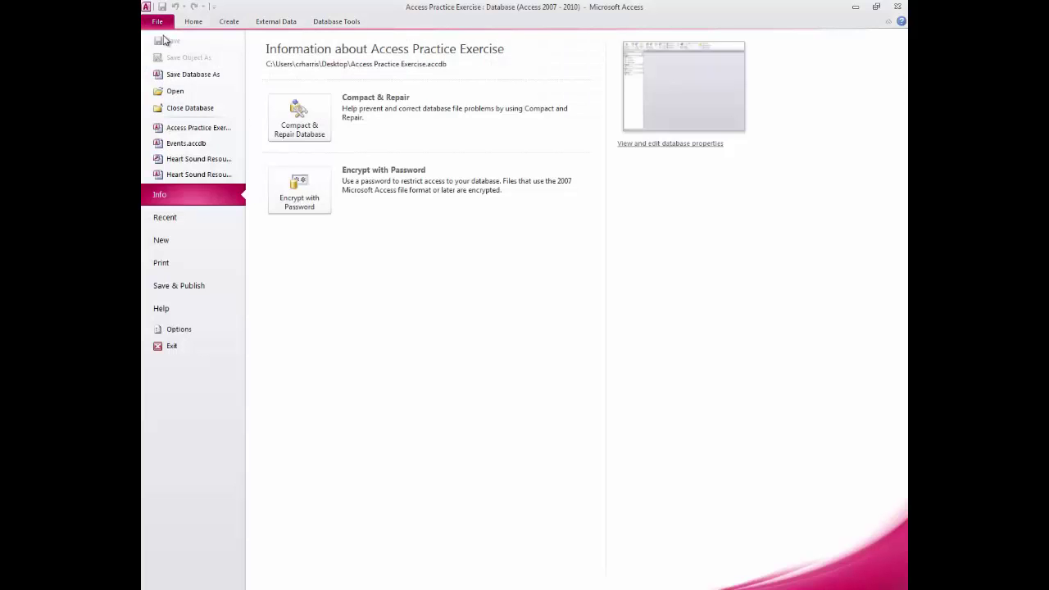
{"action": "left_click", "coordinate": [207, 108]}
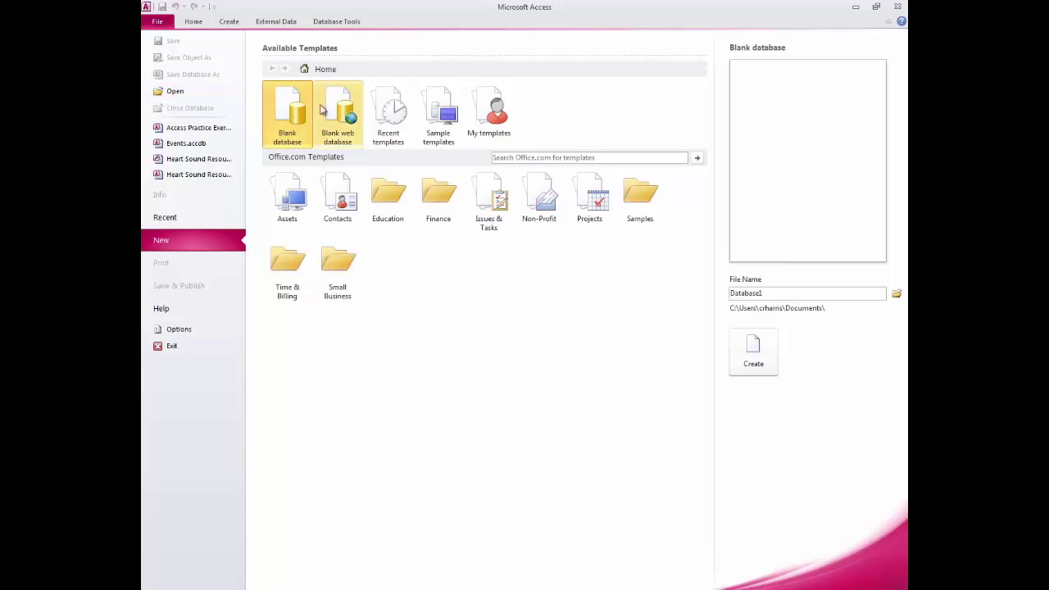
{"action": "double_click", "coordinate": [769, 292]}
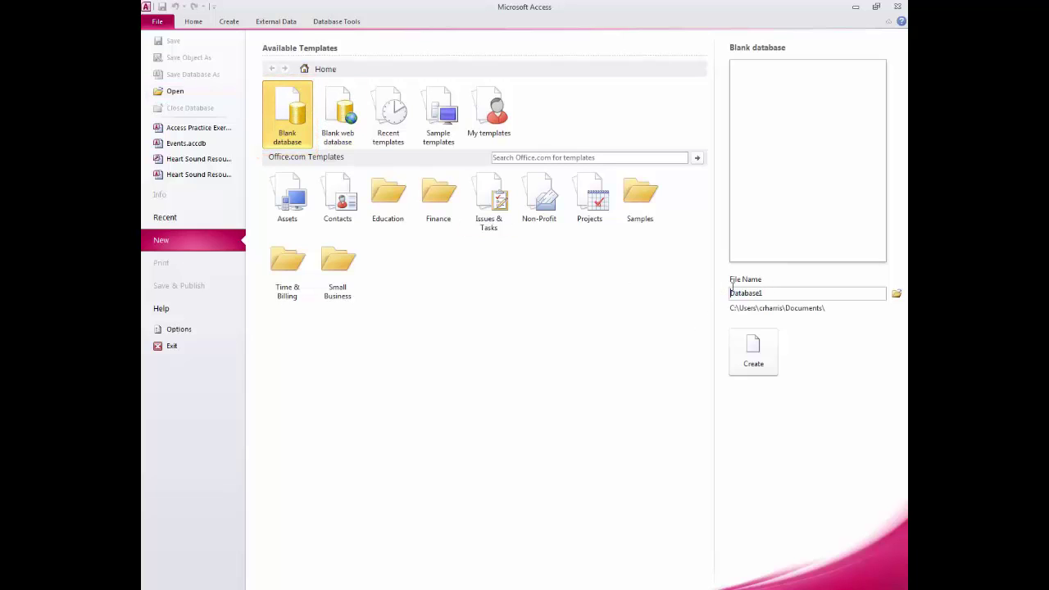
{"action": "double_click", "coordinate": [769, 292]}
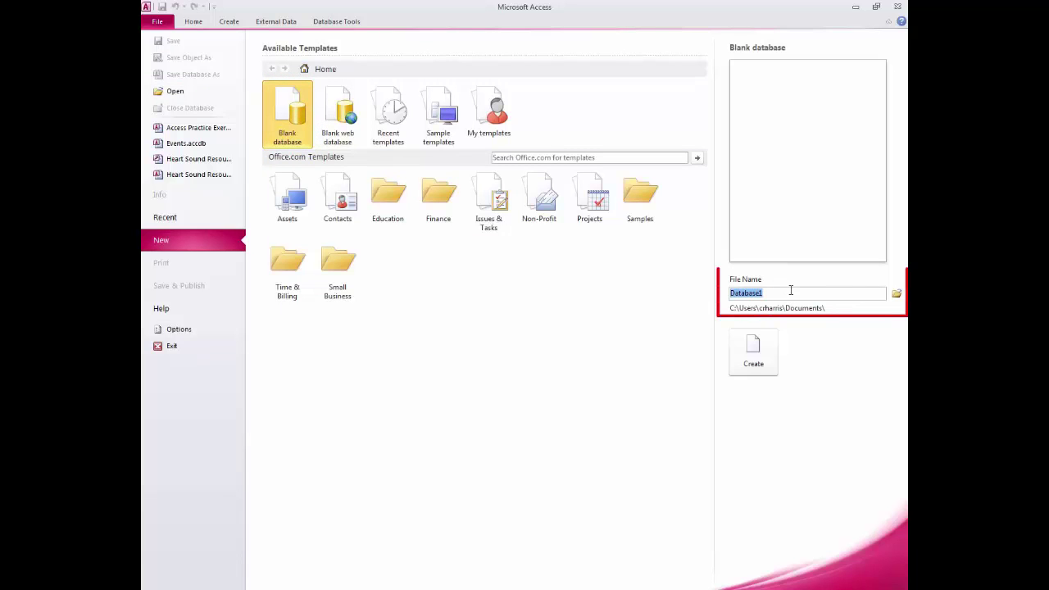
{"action": "type", "text": "Excel import exercise"}
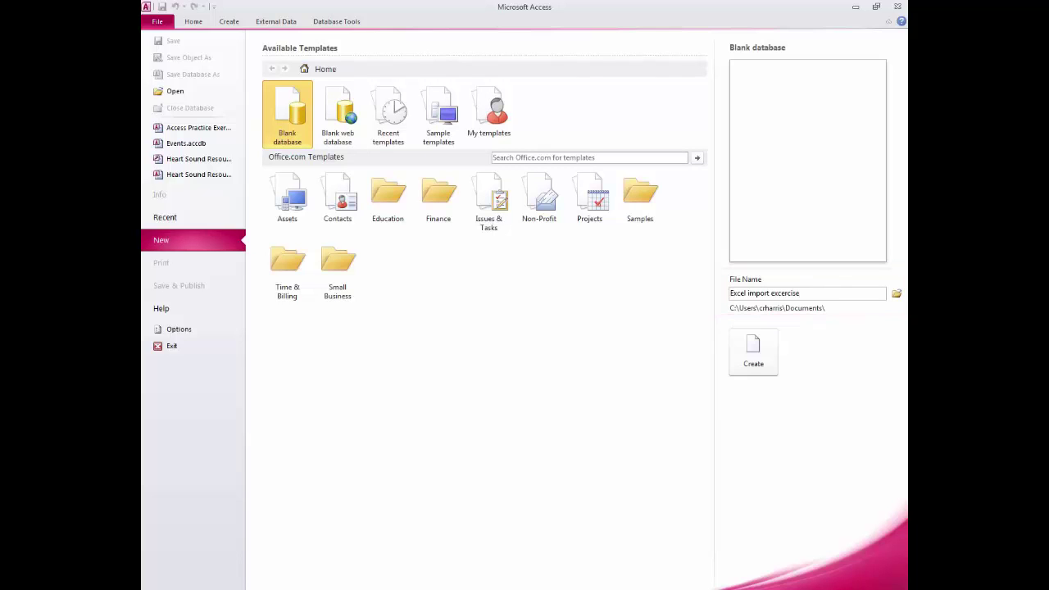
Set the Desktop as the new database's save location and create the database
{"action": "left_click", "coordinate": [896, 294]}
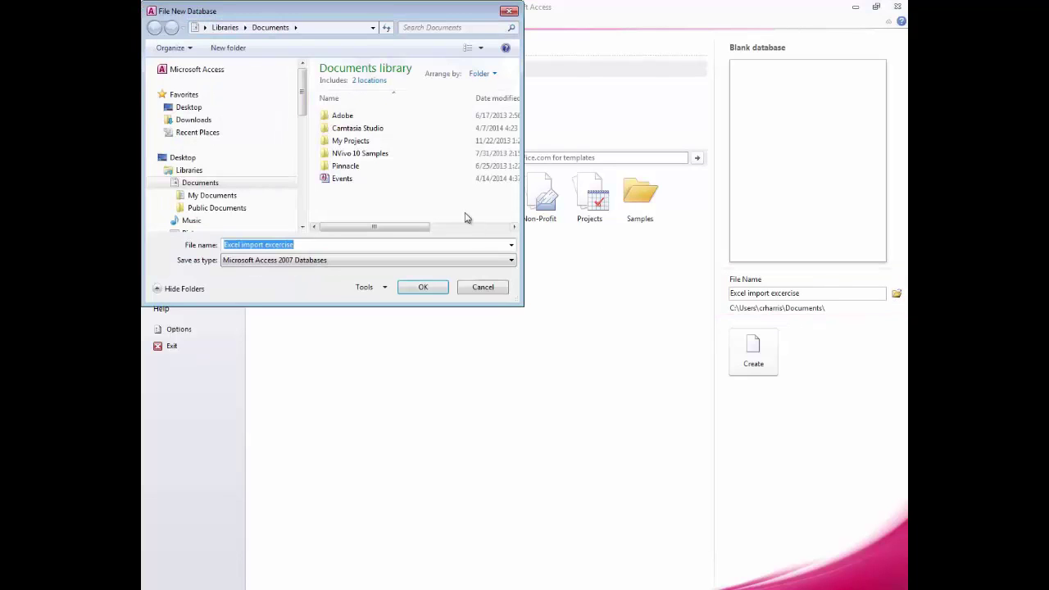
{"action": "left_click", "coordinate": [224, 109]}
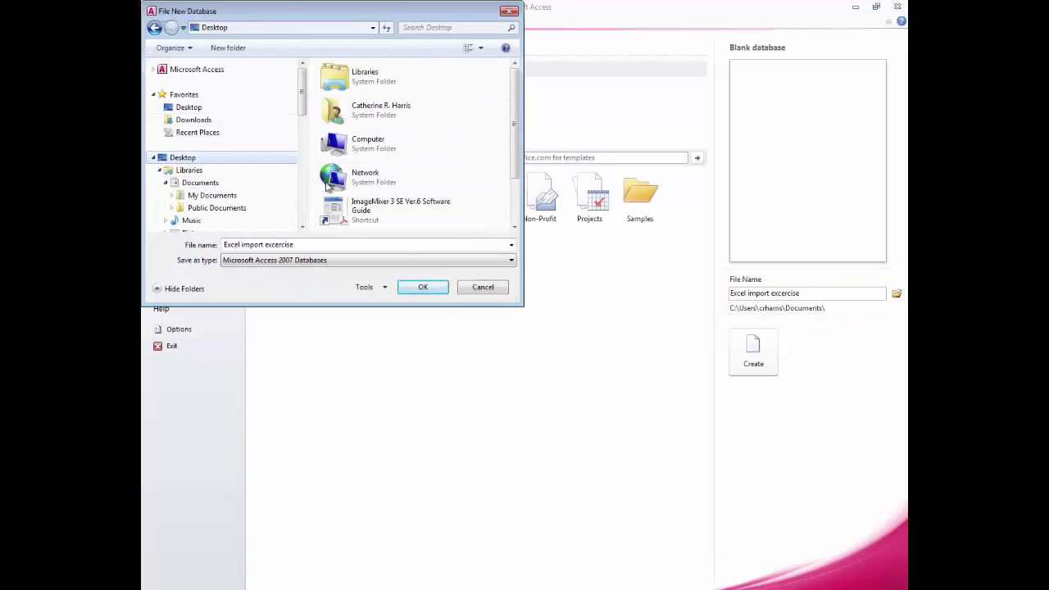
{"action": "left_click", "coordinate": [433, 288]}
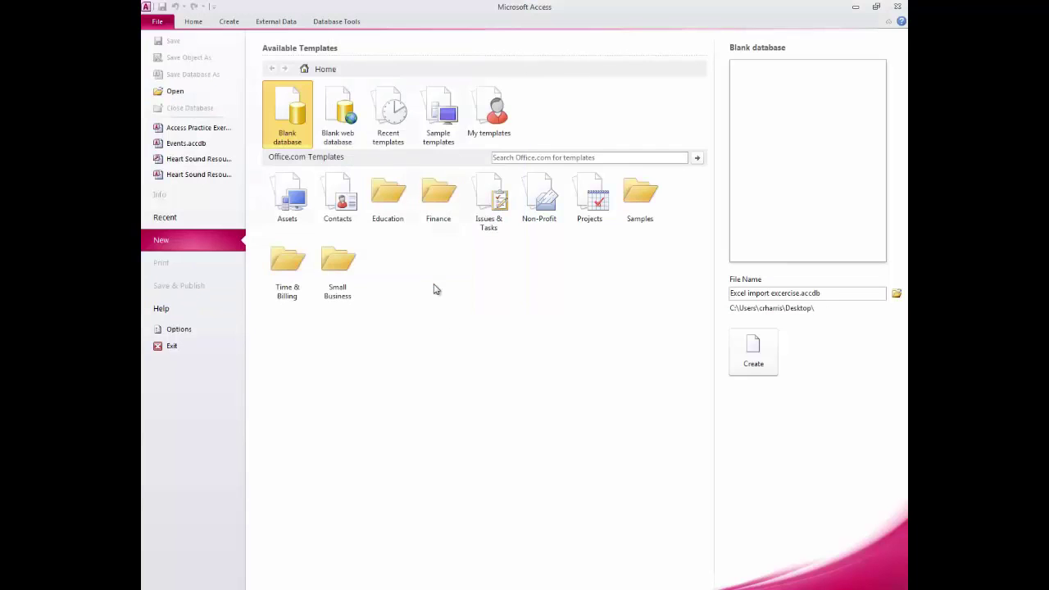
{"action": "left_click", "coordinate": [764, 354]}
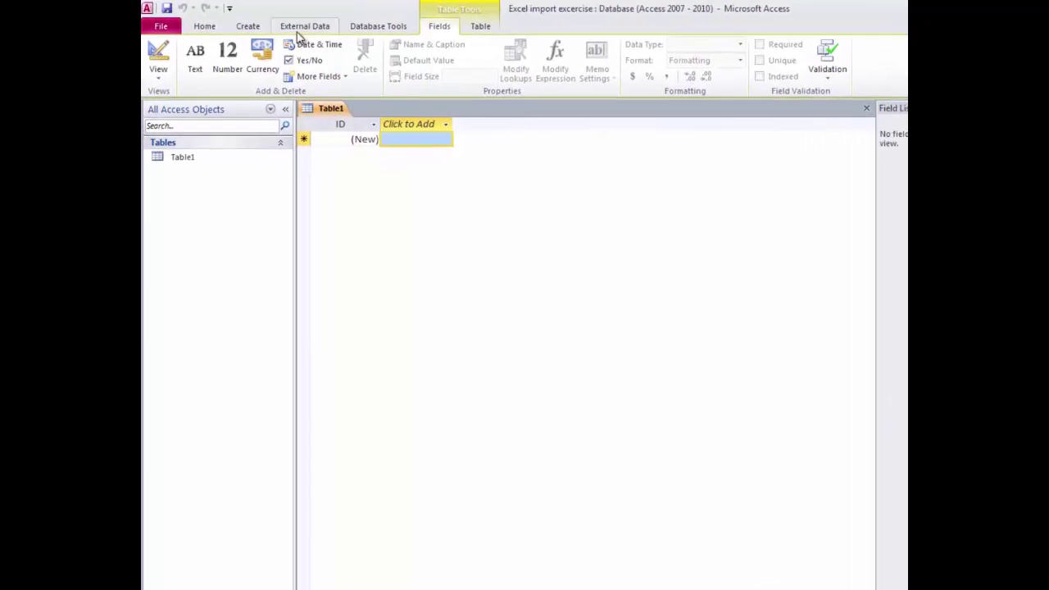
Start an Excel spreadsheet import and choose the Library Staff spreadsheet on the Desktop as the source file
{"action": "left_click", "coordinate": [300, 31]}
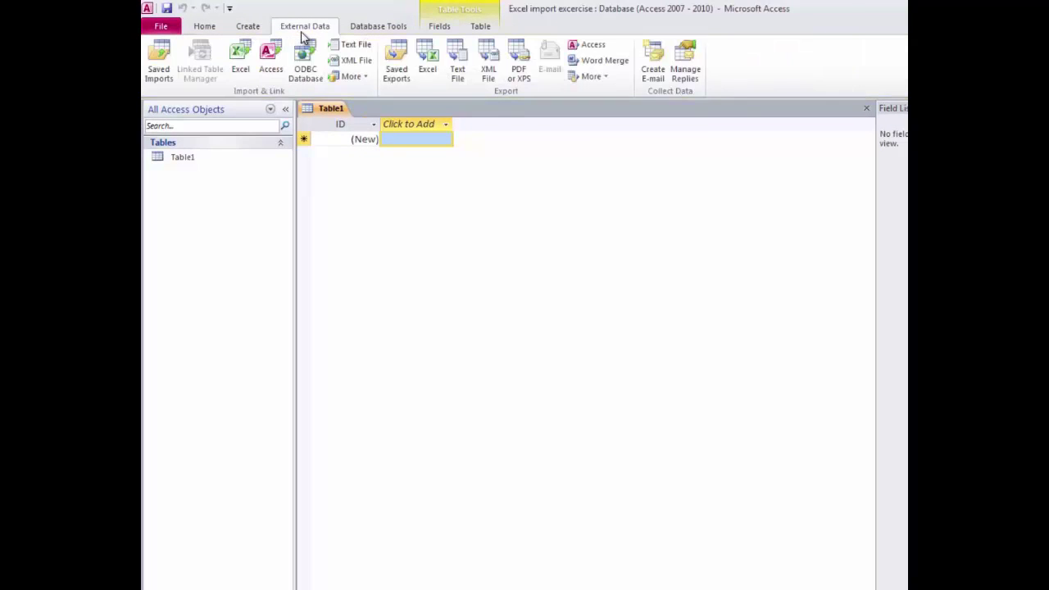
{"action": "left_click", "coordinate": [241, 56]}
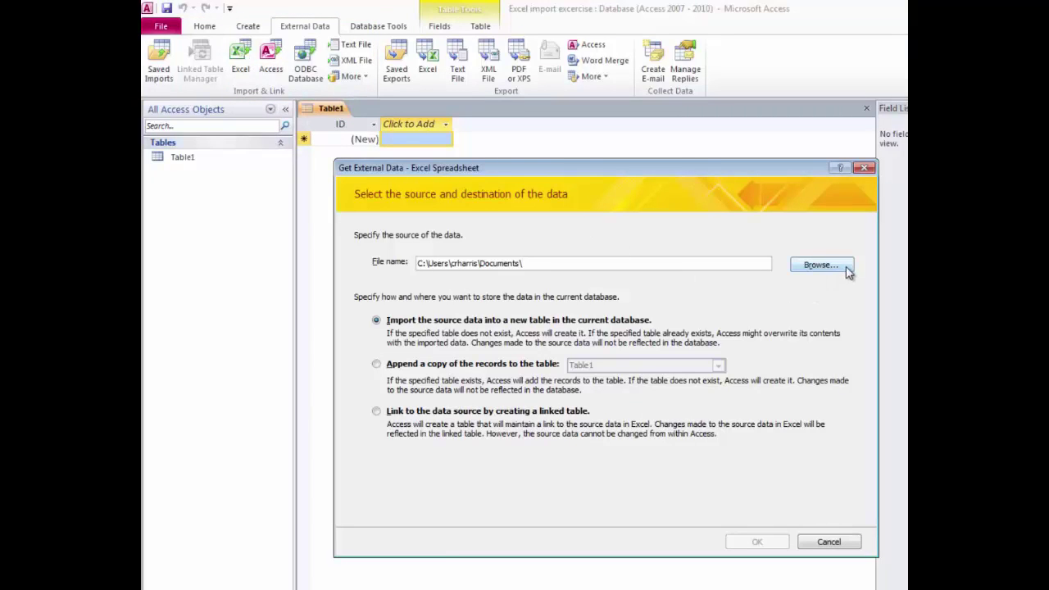
{"action": "left_click", "coordinate": [820, 265]}
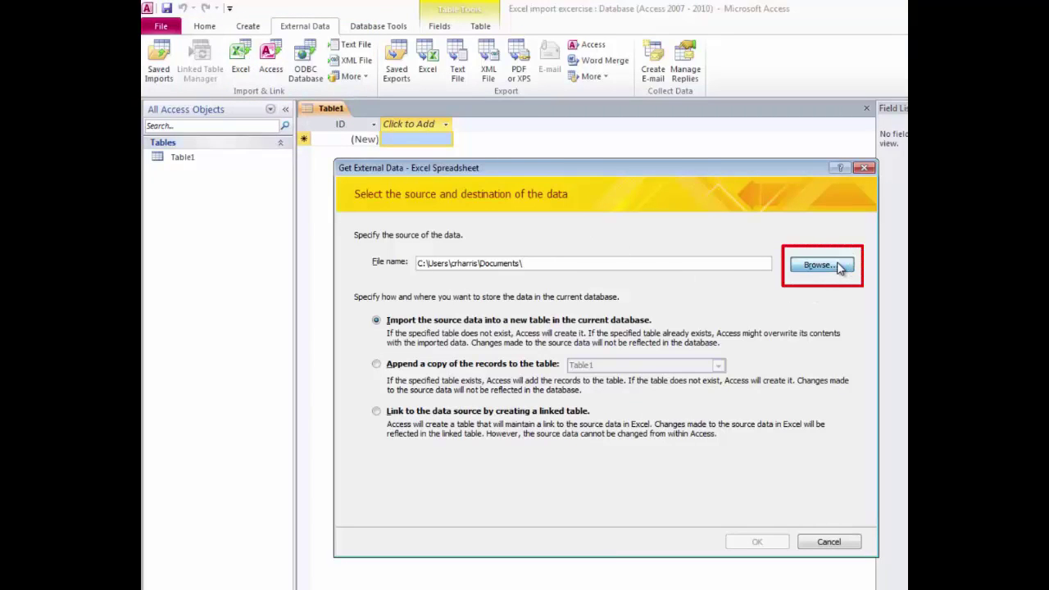
{"action": "left_click", "coordinate": [396, 306]}
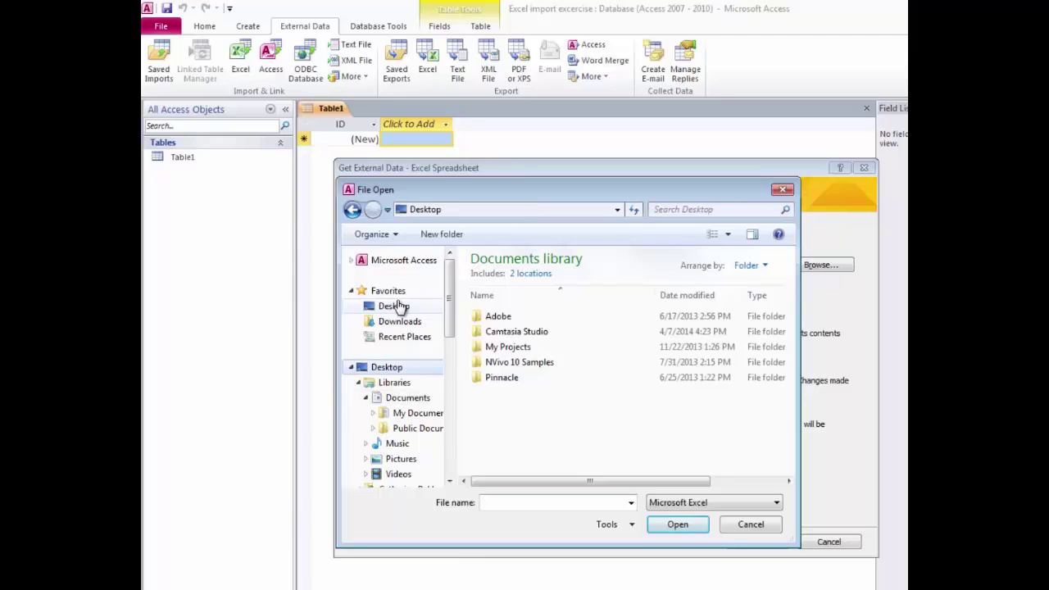
{"action": "left_click_drag", "start_coordinate": [789, 272], "coordinate": [792, 307]}
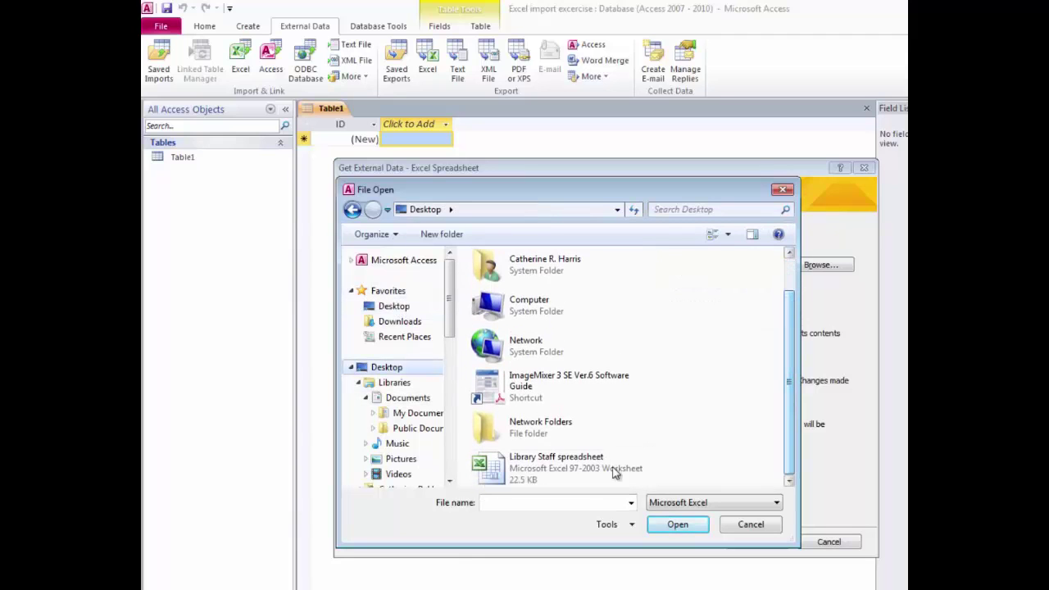
{"action": "left_click", "coordinate": [590, 468]}
{"action": "left_click", "coordinate": [675, 525]}
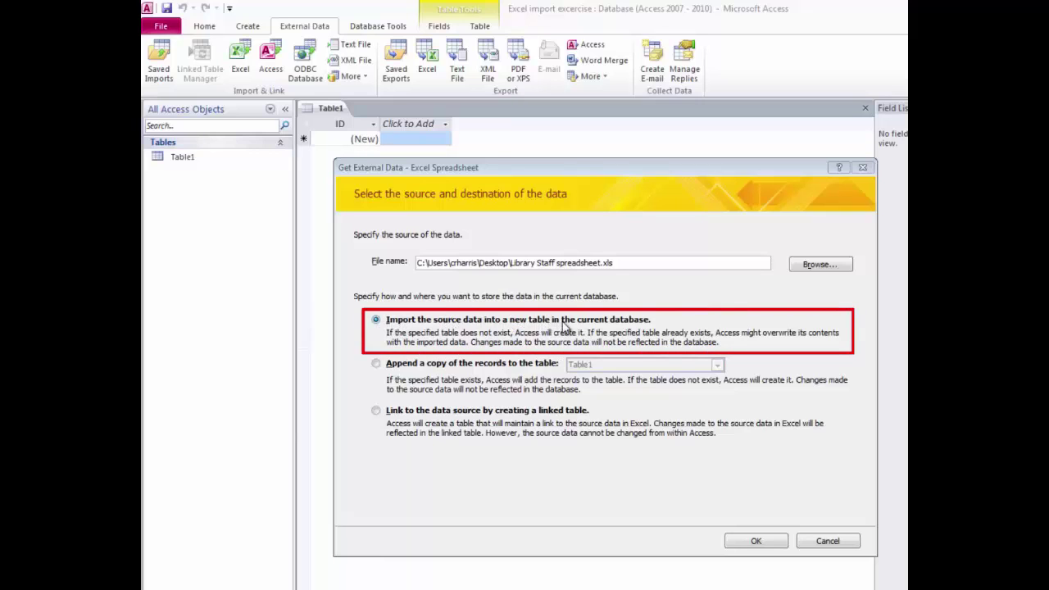
Import the Library Staff worksheet into a new table, using its first row as column headings
{"action": "left_click", "coordinate": [756, 541]}
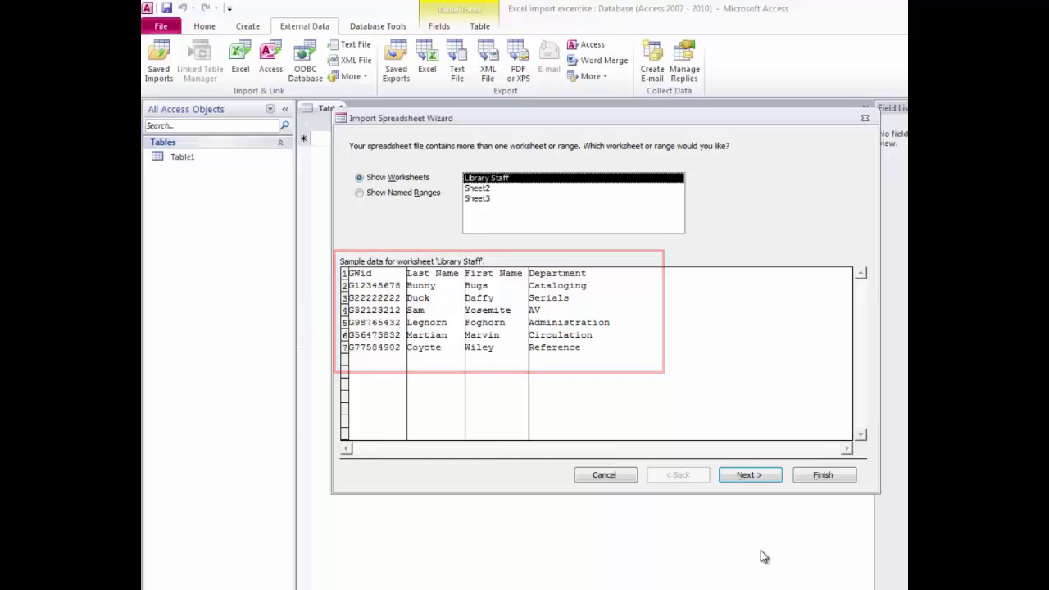
{"action": "left_click", "coordinate": [745, 476]}
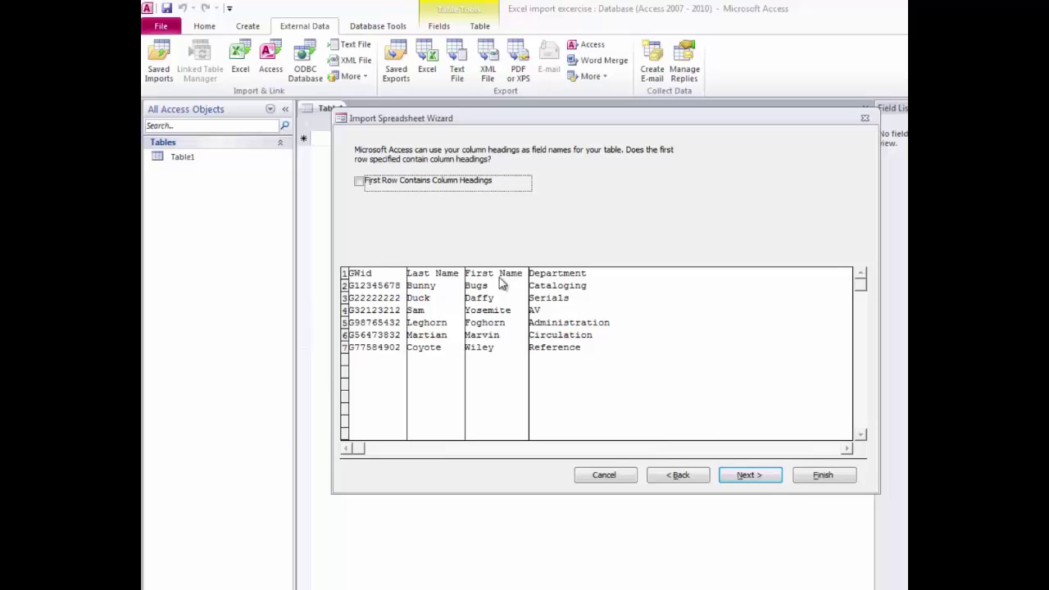
{"action": "left_click", "coordinate": [360, 182]}
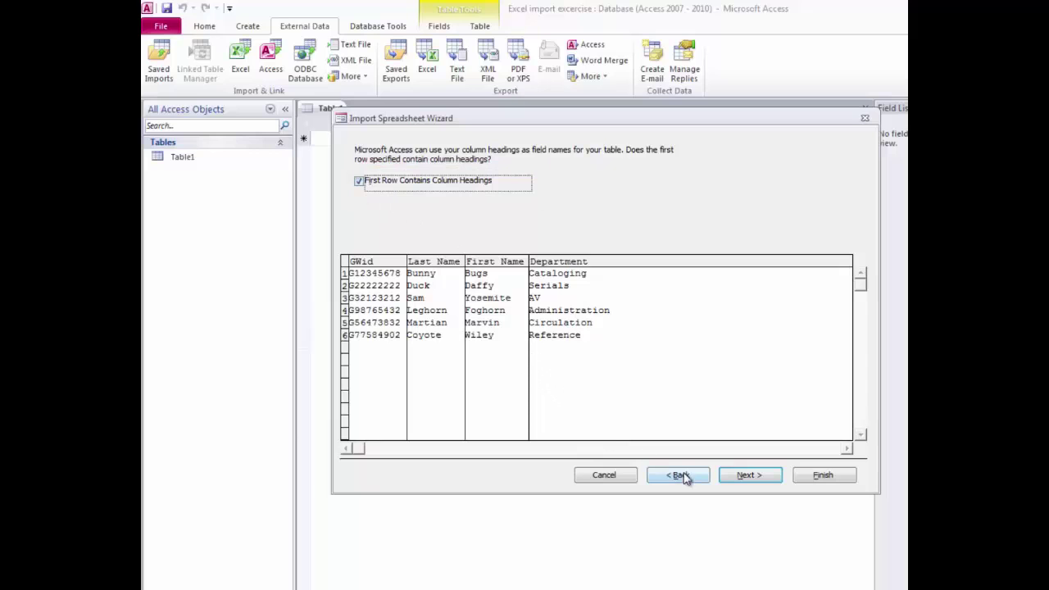
{"action": "left_click", "coordinate": [743, 475]}
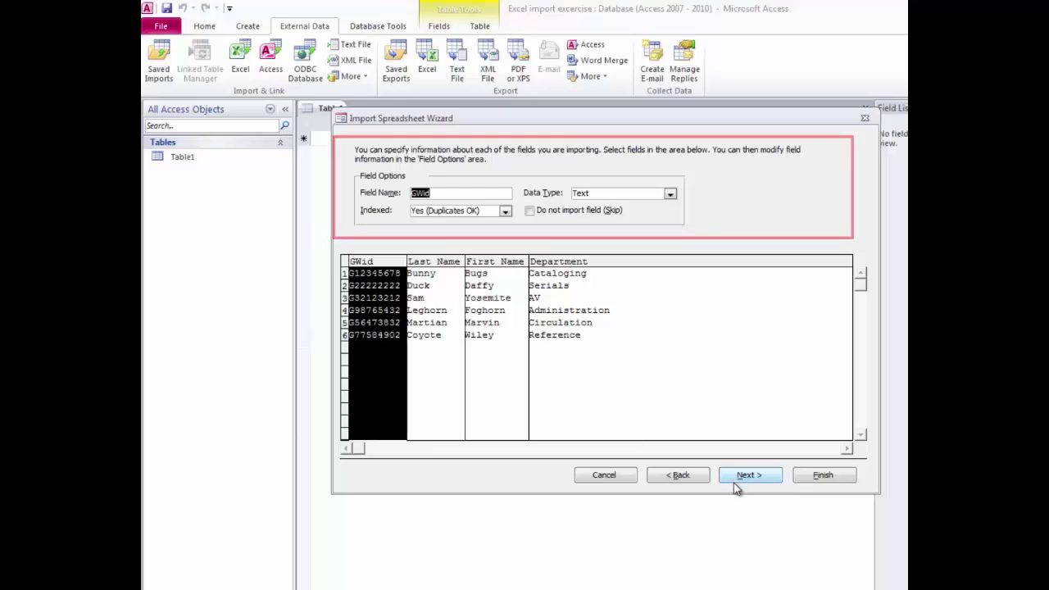
Review and keep the field options for Last Name, First Name and Department, and choose GWid as the table's own primary key
{"action": "left_click", "coordinate": [447, 262]}
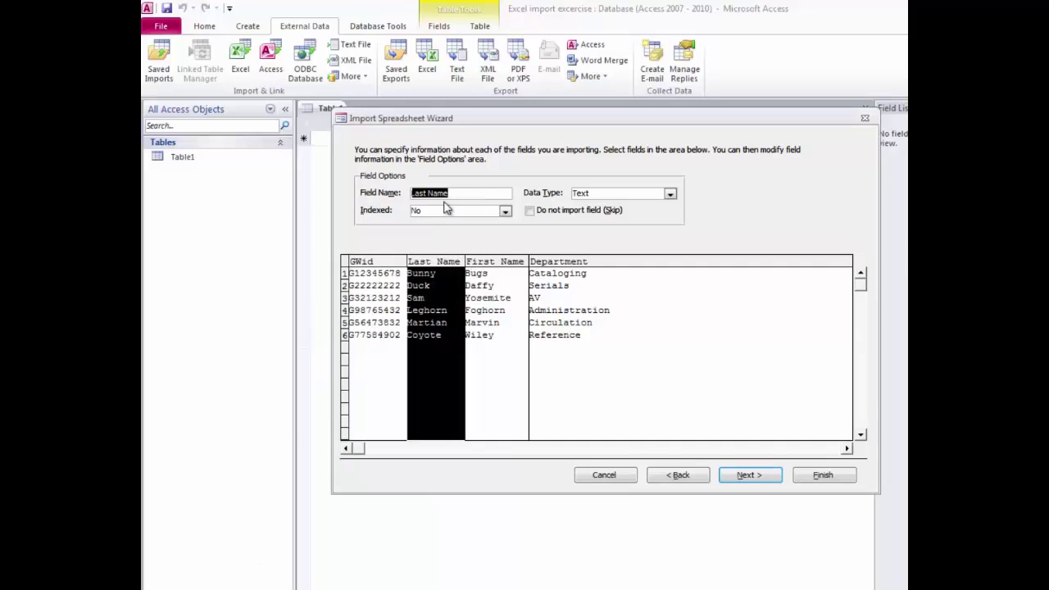
{"action": "left_click", "coordinate": [502, 262]}
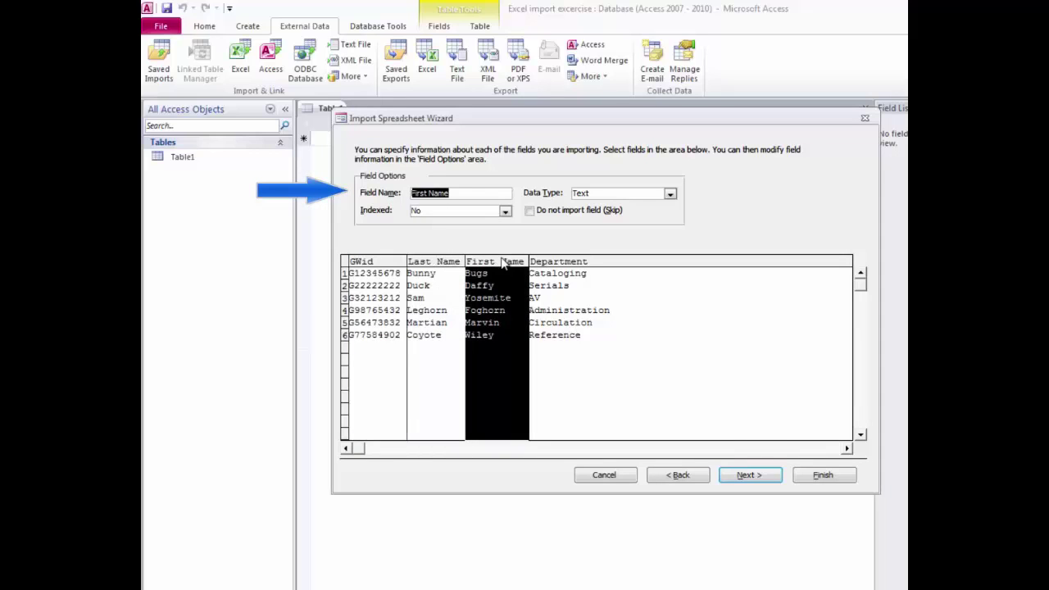
{"action": "left_click", "coordinate": [570, 262]}
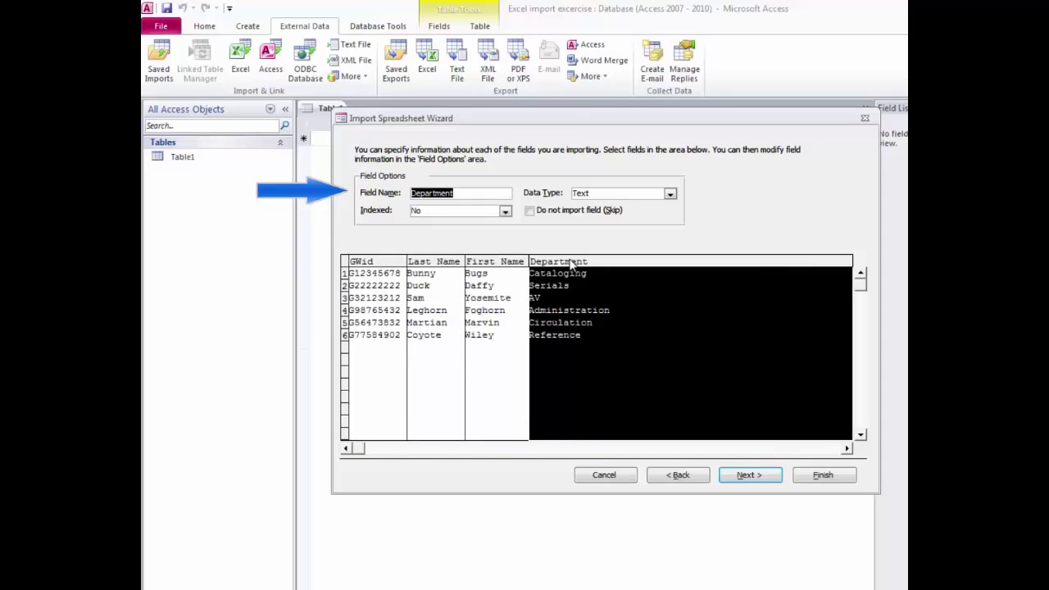
{"action": "left_click", "coordinate": [767, 482]}
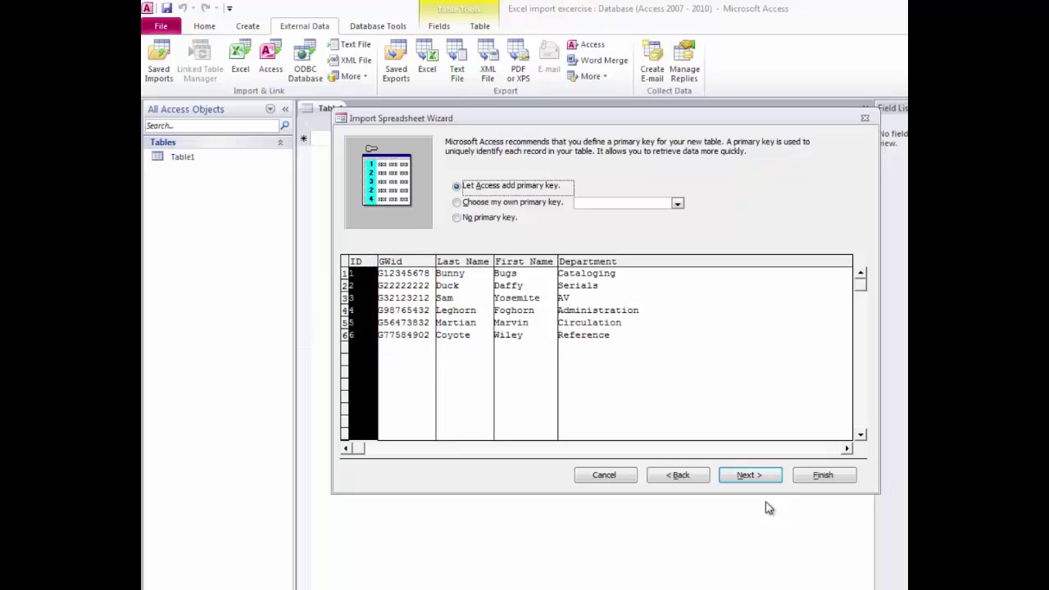
{"action": "left_click", "coordinate": [457, 204]}
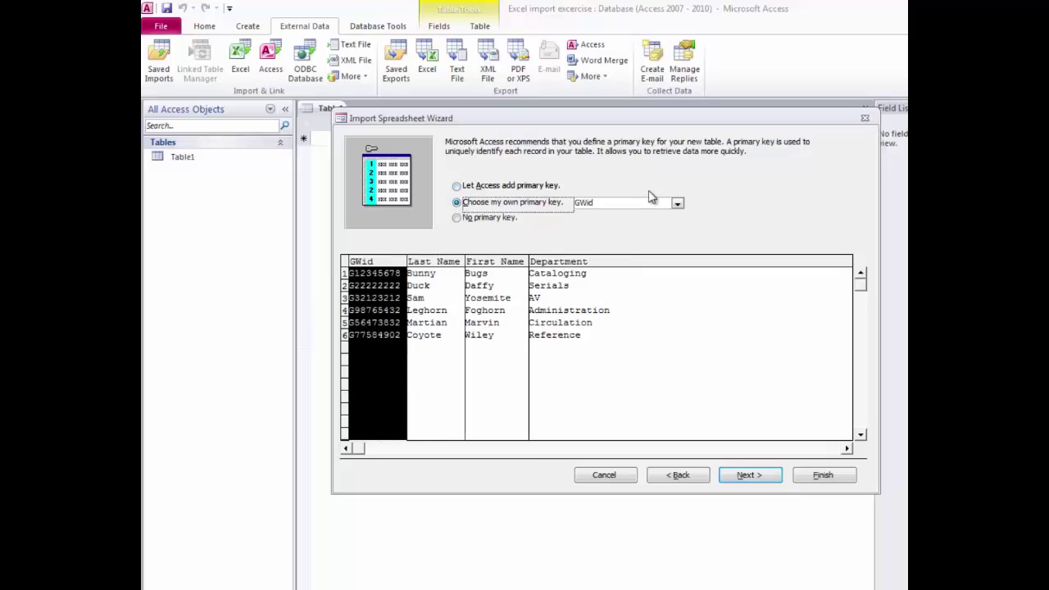
{"action": "left_click", "coordinate": [677, 203]}
{"action": "left_click", "coordinate": [678, 204]}
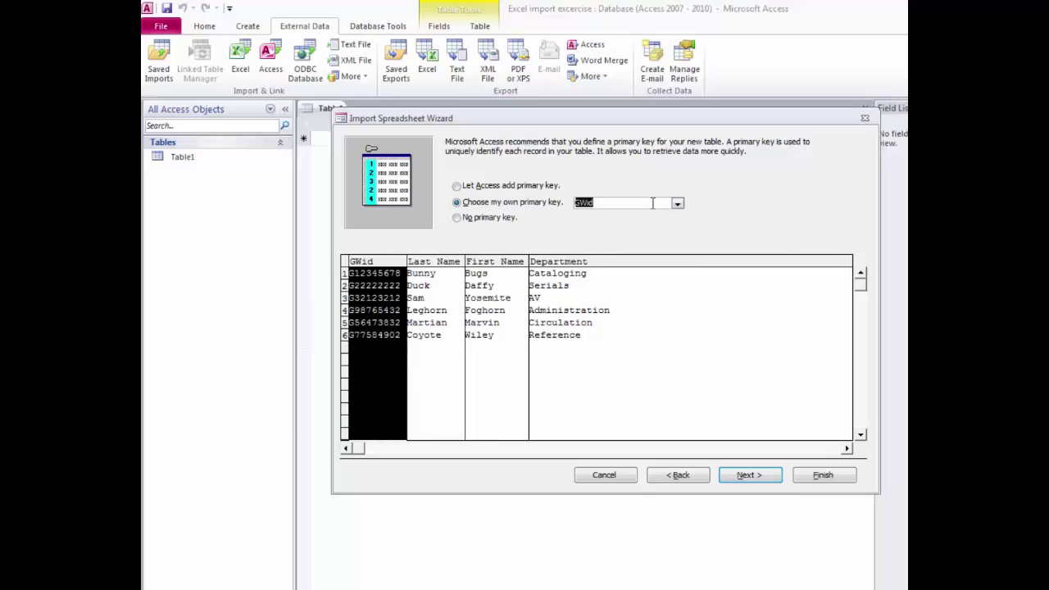
{"action": "left_click", "coordinate": [755, 480]}
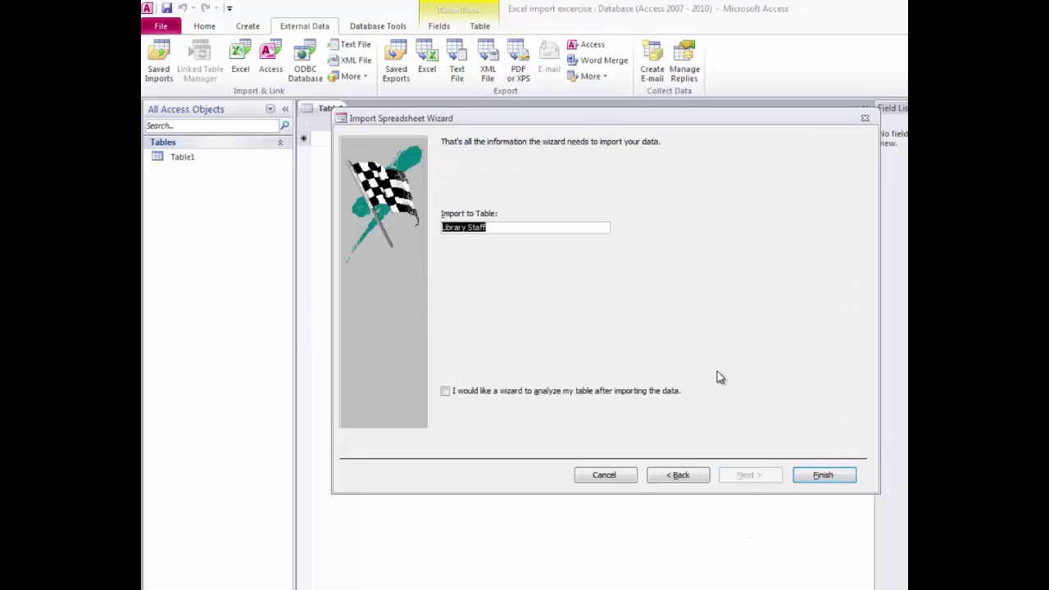
Finish the import to the table Library Staff without saving the import steps, and open the imported table
{"action": "left_click", "coordinate": [821, 481]}
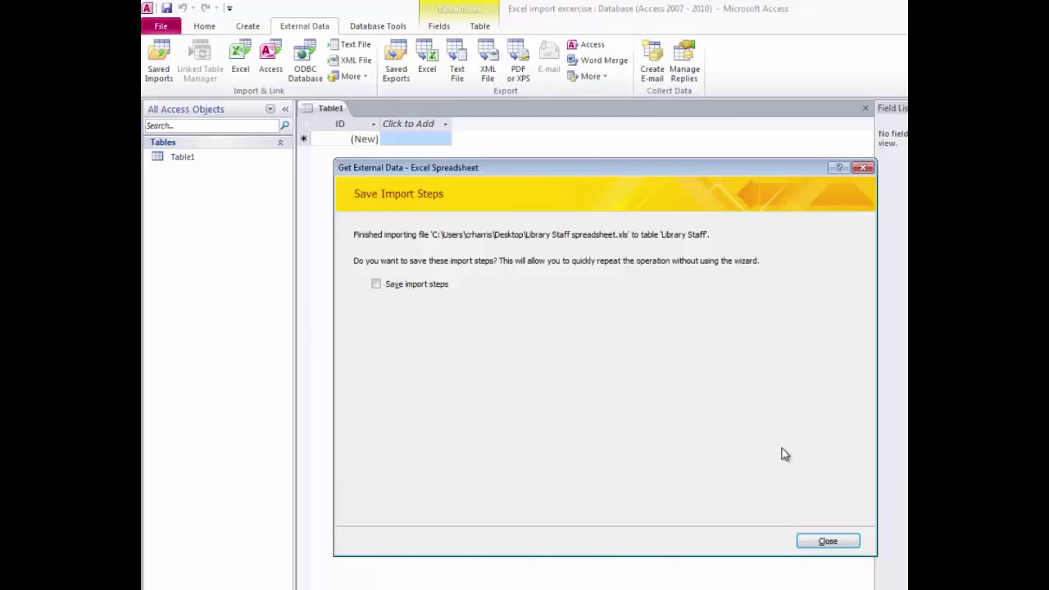
{"action": "left_click", "coordinate": [828, 542]}
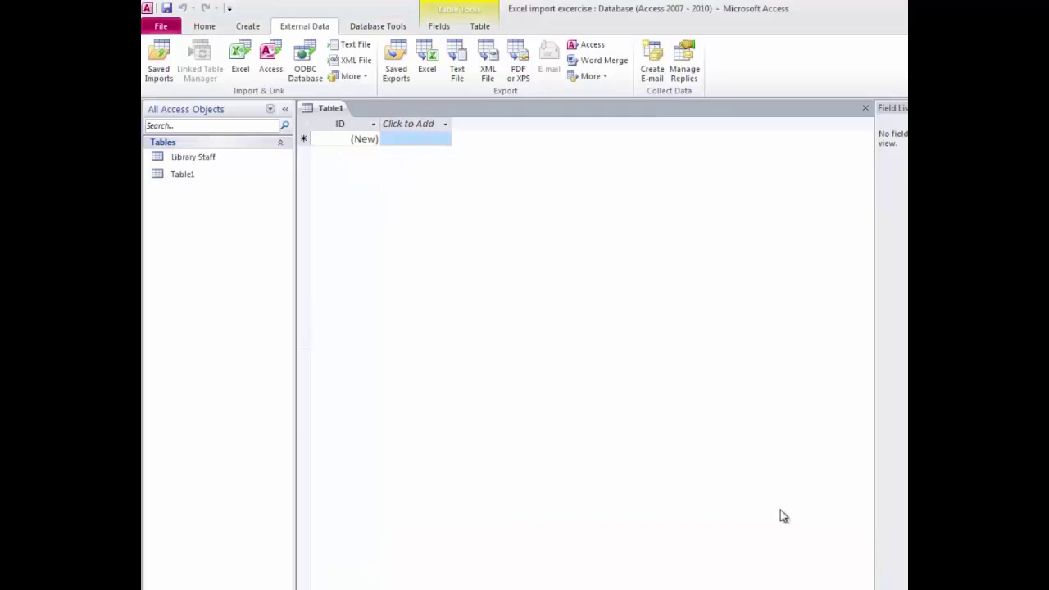
{"action": "double_click", "coordinate": [194, 159]}
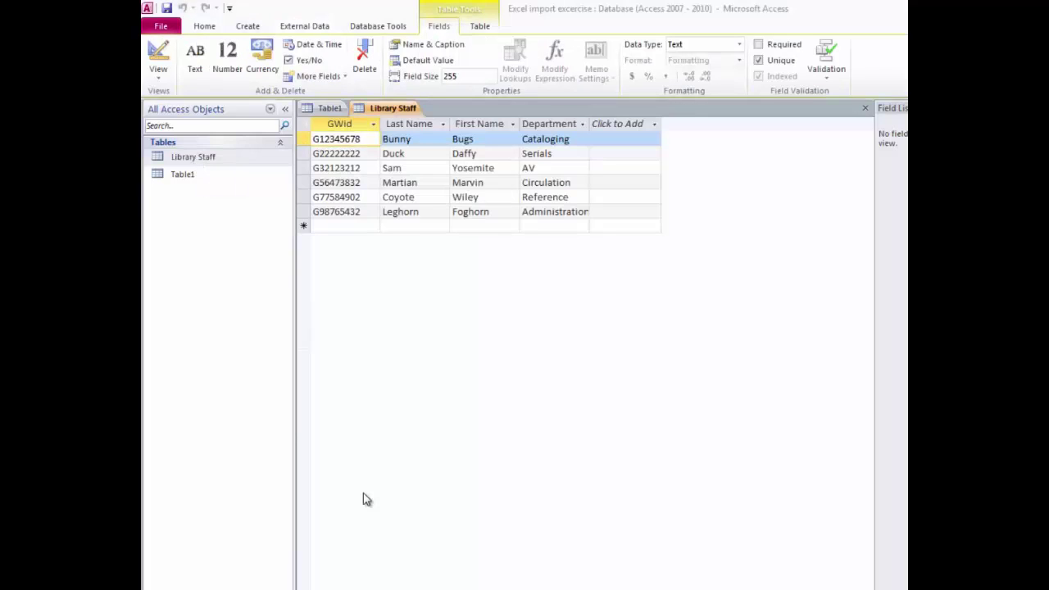
Save the Library Staff table and exit the program
{"action": "left_click", "coordinate": [166, 8]}
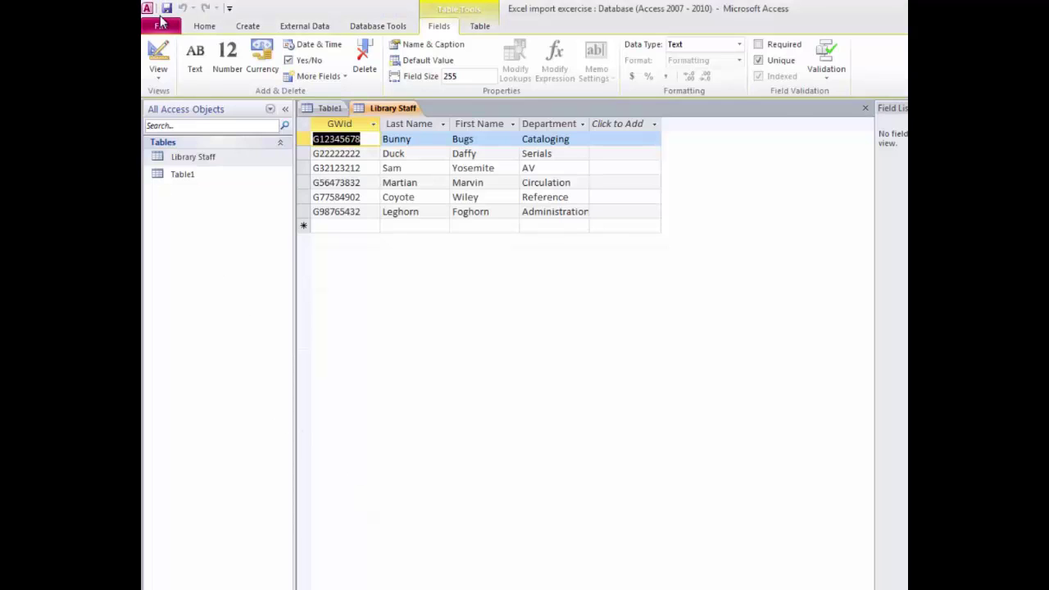
{"action": "left_click", "coordinate": [161, 26]}
{"action": "left_click", "coordinate": [179, 50]}
{"action": "left_click", "coordinate": [164, 27]}
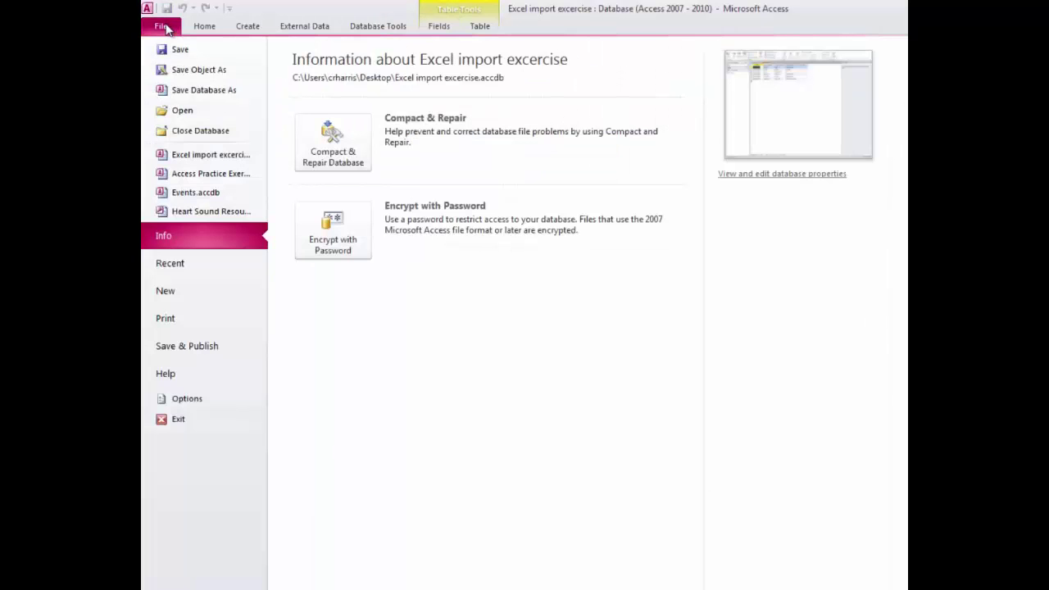
{"action": "left_click", "coordinate": [178, 420]}
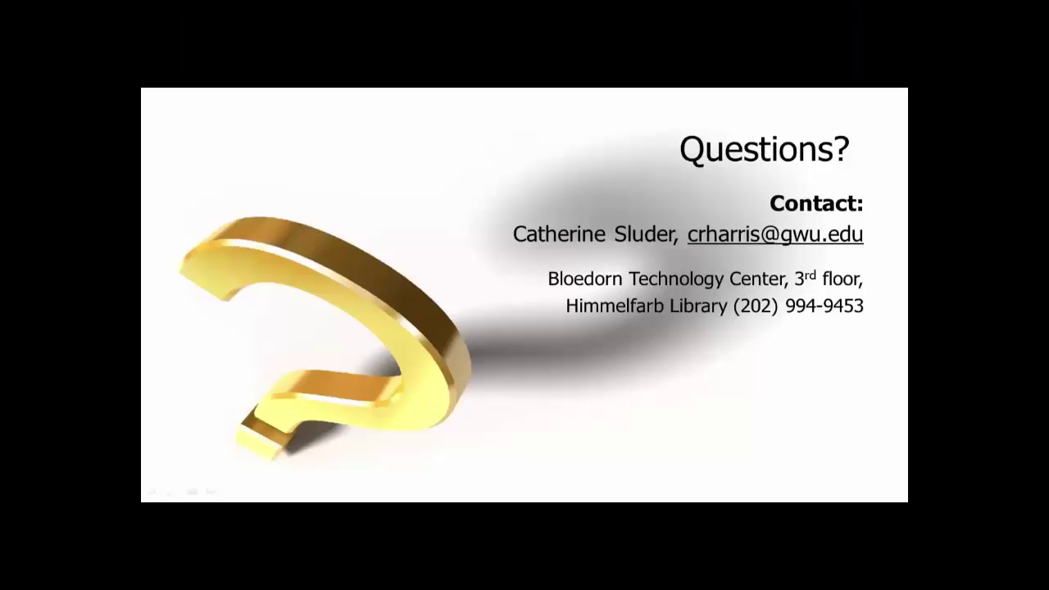